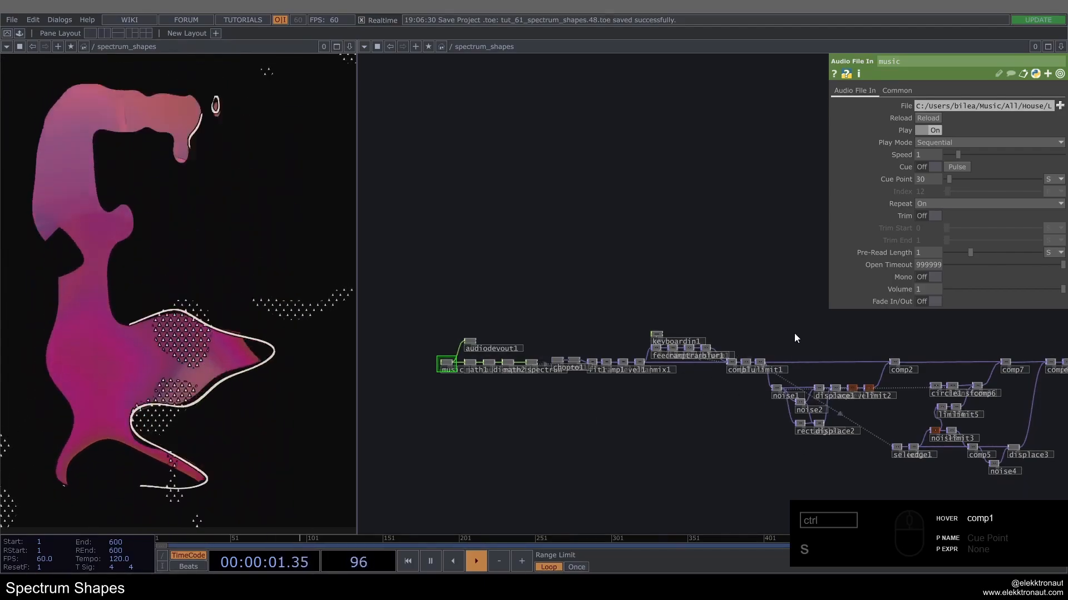
Step: Examine the finished spectrum_shapes network from the music input through the feedback and noise branches to the final antialias operator
{"action": "left_click_drag", "start_coordinate": [834, 348], "coordinate": [562, 342]}
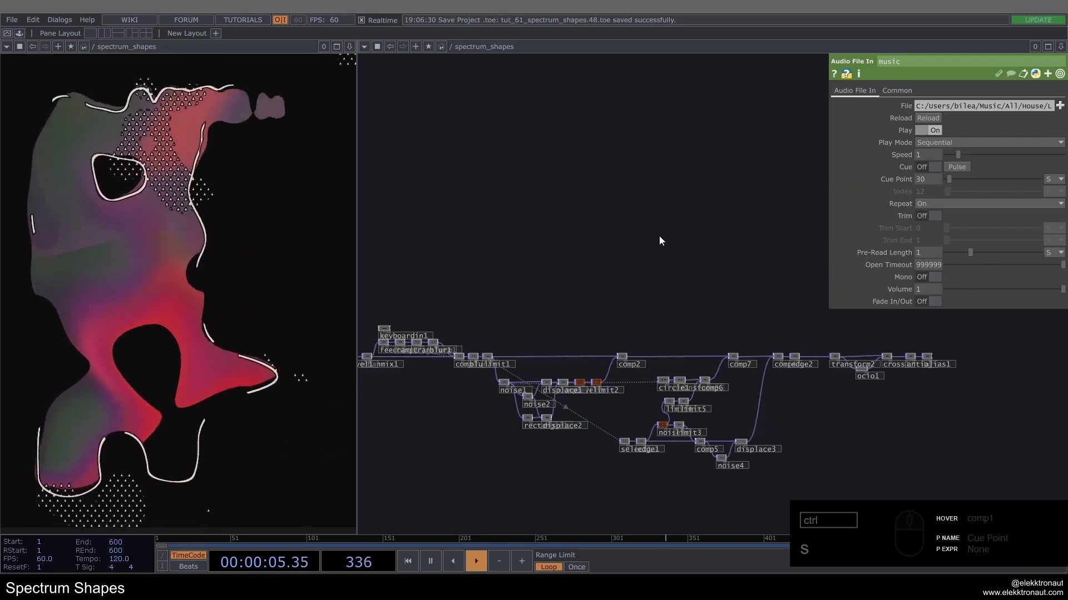
{"action": "left_click_drag", "start_coordinate": [578, 303], "coordinate": [766, 257]}
{"action": "left_click_drag", "start_coordinate": [540, 234], "coordinate": [652, 246]}
{"action": "scroll", "coordinate": [459, 280], "scroll_direction": "up", "scroll_amount": 3}
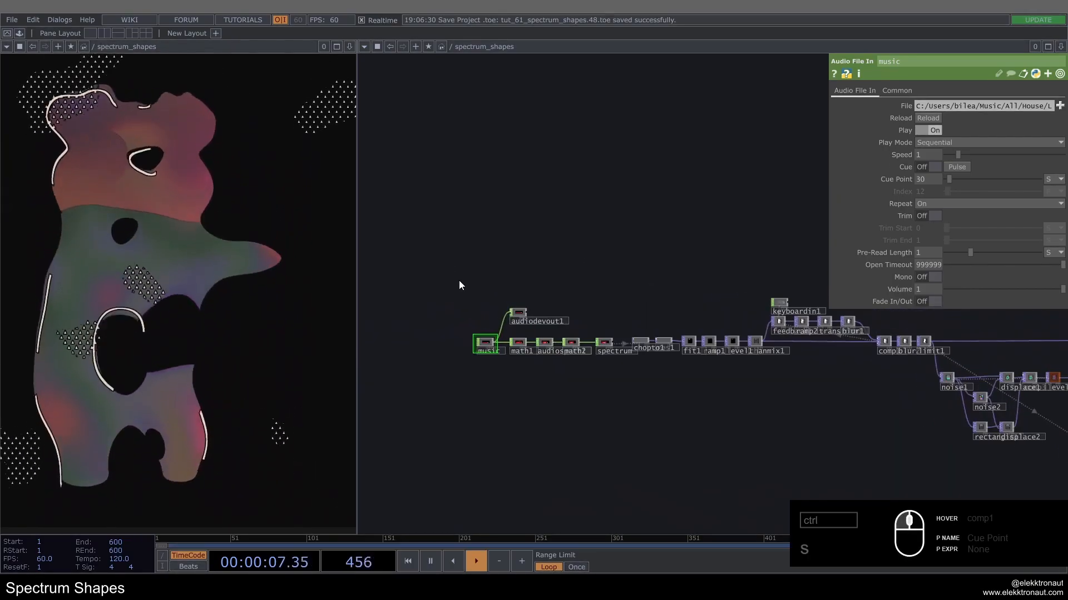
{"action": "right_click_drag", "start_coordinate": [440, 260], "coordinate": [620, 367]}
{"action": "left_click_drag", "start_coordinate": [635, 376], "coordinate": [538, 381]}
{"action": "left_click_drag", "start_coordinate": [717, 411], "coordinate": [567, 401]}
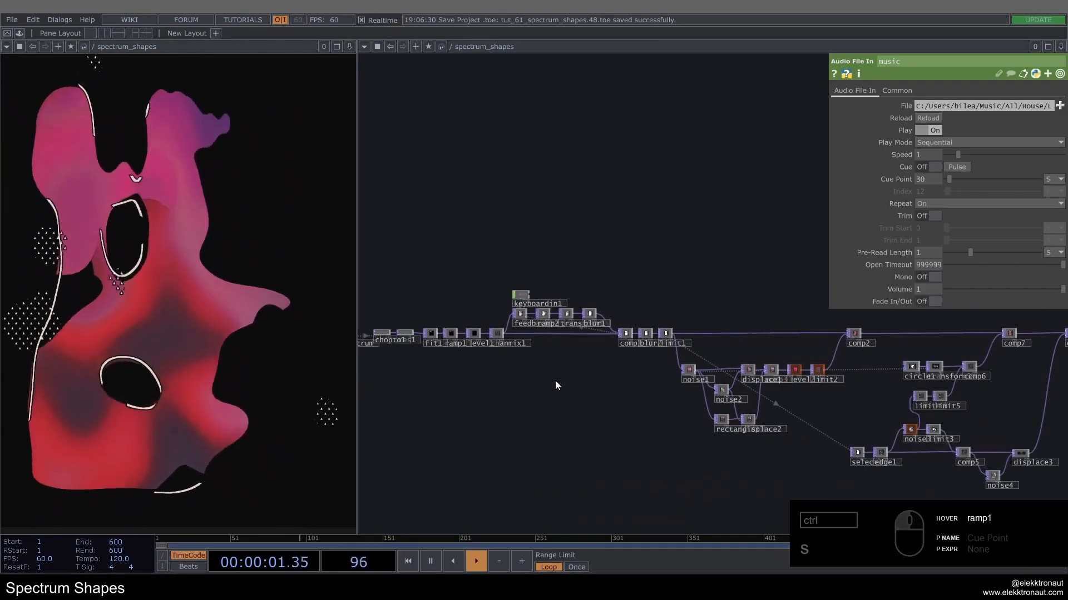
{"action": "left_click_drag", "start_coordinate": [501, 381], "coordinate": [380, 362]}
{"action": "left_click_drag", "start_coordinate": [712, 345], "coordinate": [554, 324]}
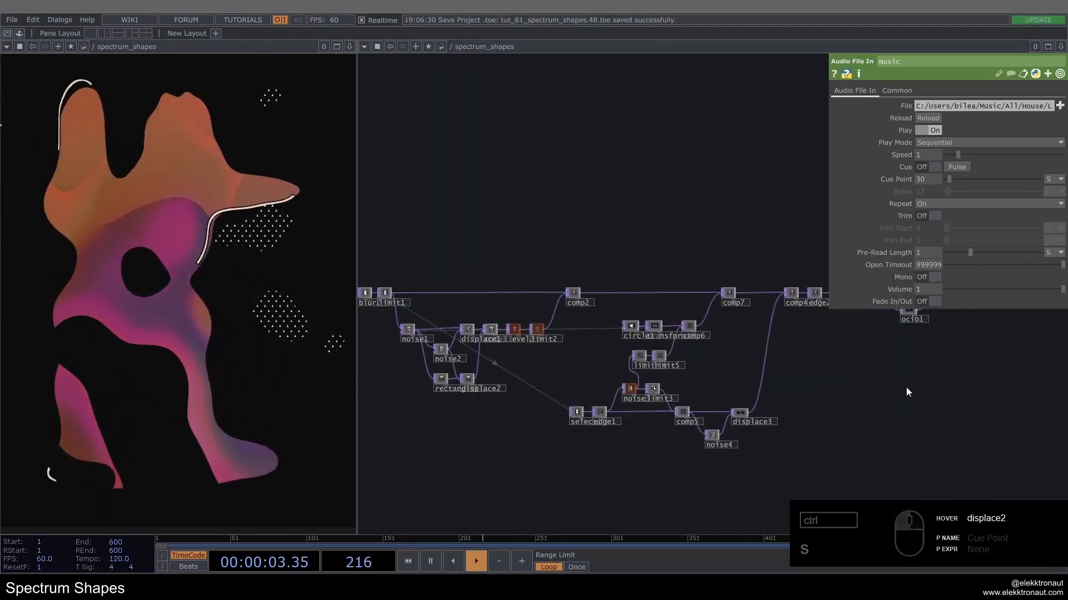
{"action": "scroll", "coordinate": [831, 391], "scroll_direction": "down", "scroll_amount": 3}
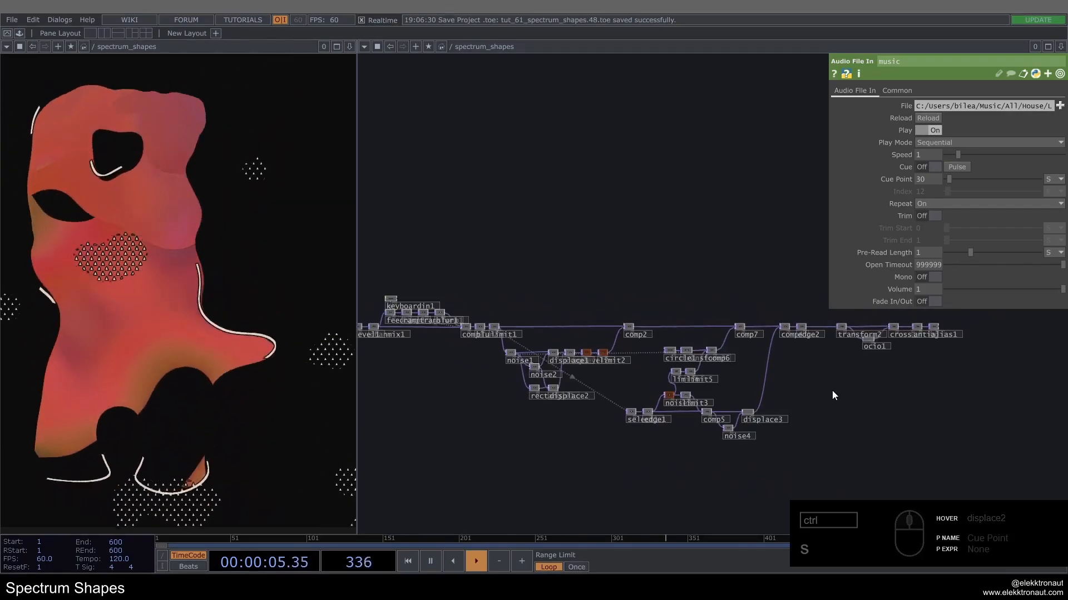
{"action": "scroll", "coordinate": [836, 389], "scroll_direction": "down", "scroll_amount": 2}
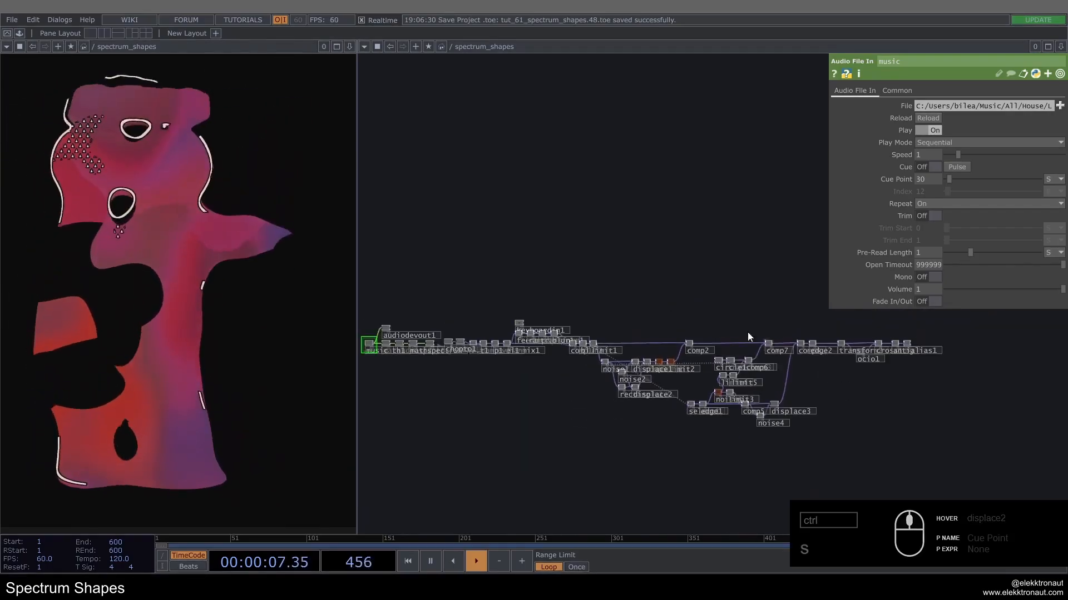
{"action": "left_click_drag", "start_coordinate": [597, 290], "coordinate": [662, 306]}
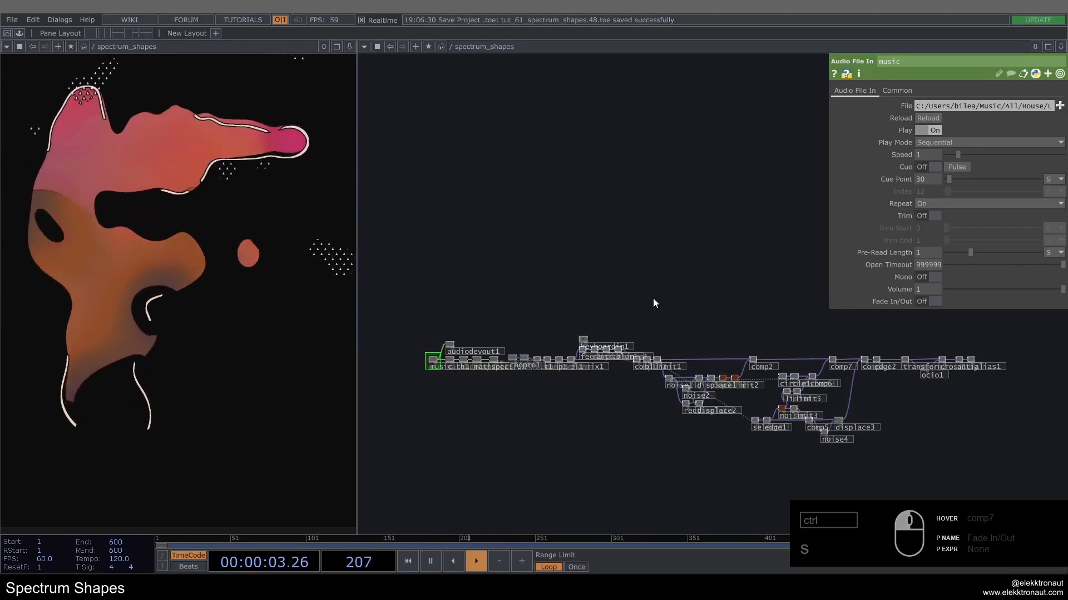
Step: Delete every operator in the network except the music Audio File In and the audiodevout1 Audio Device Out
{"action": "right_click_drag", "start_coordinate": [1003, 469], "coordinate": [463, 302]}
{"action": "scroll", "coordinate": [444, 363], "scroll_direction": "up", "scroll_amount": 5, "text": "ctrl"}
{"action": "left_click", "coordinate": [465, 350], "text": "ctrl"}
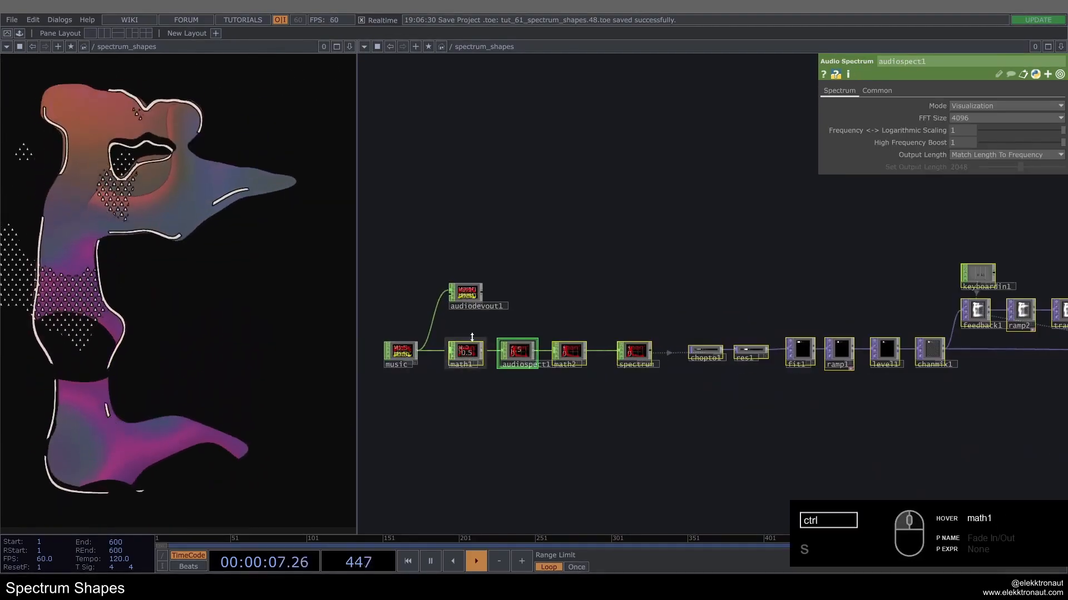
{"action": "key", "text": "Delete"}
Step: Bypass the Audio Device Out operator and review the parameters of the two remaining audio operators
{"action": "left_click_drag", "start_coordinate": [468, 347], "coordinate": [531, 305]}
{"action": "scroll", "coordinate": [526, 292], "scroll_direction": "up", "scroll_amount": 3}
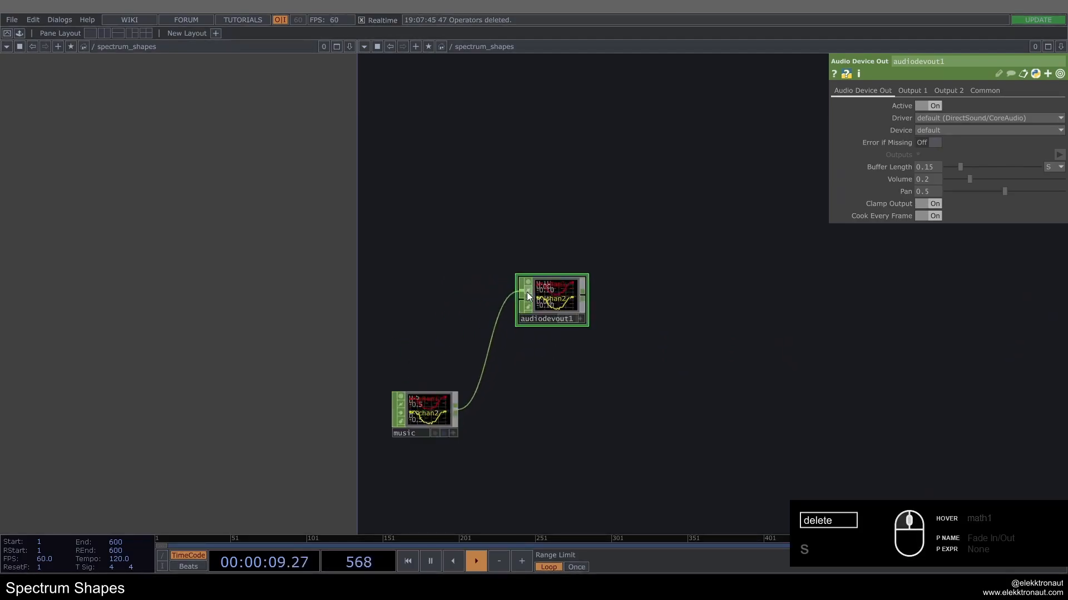
{"action": "left_click", "coordinate": [527, 299]}
{"action": "left_click_drag", "start_coordinate": [539, 395], "coordinate": [573, 363]}
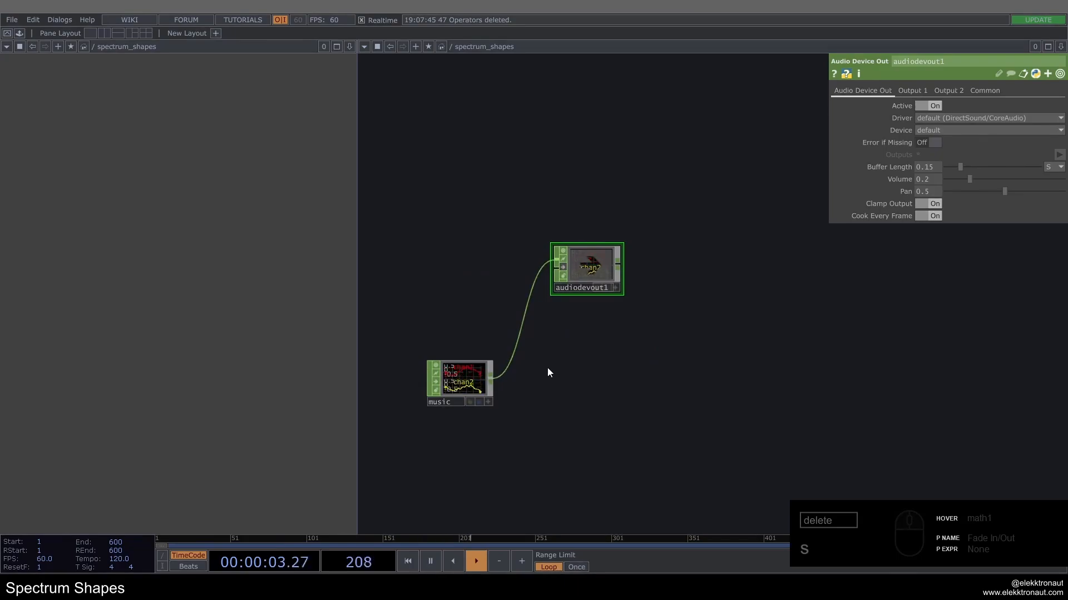
{"action": "left_click", "coordinate": [472, 382]}
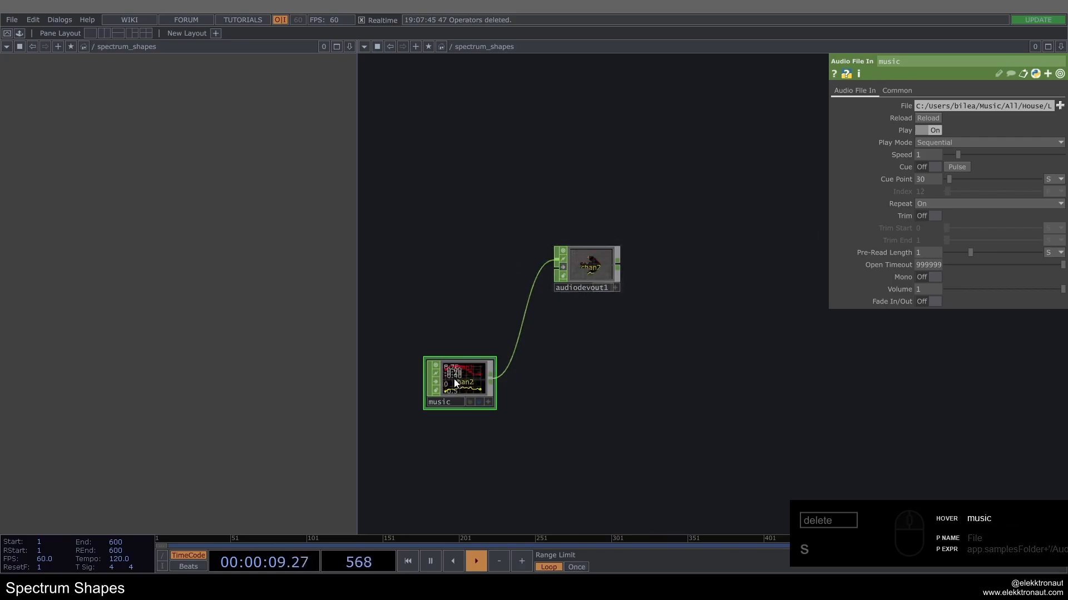
{"action": "left_click", "coordinate": [591, 270]}
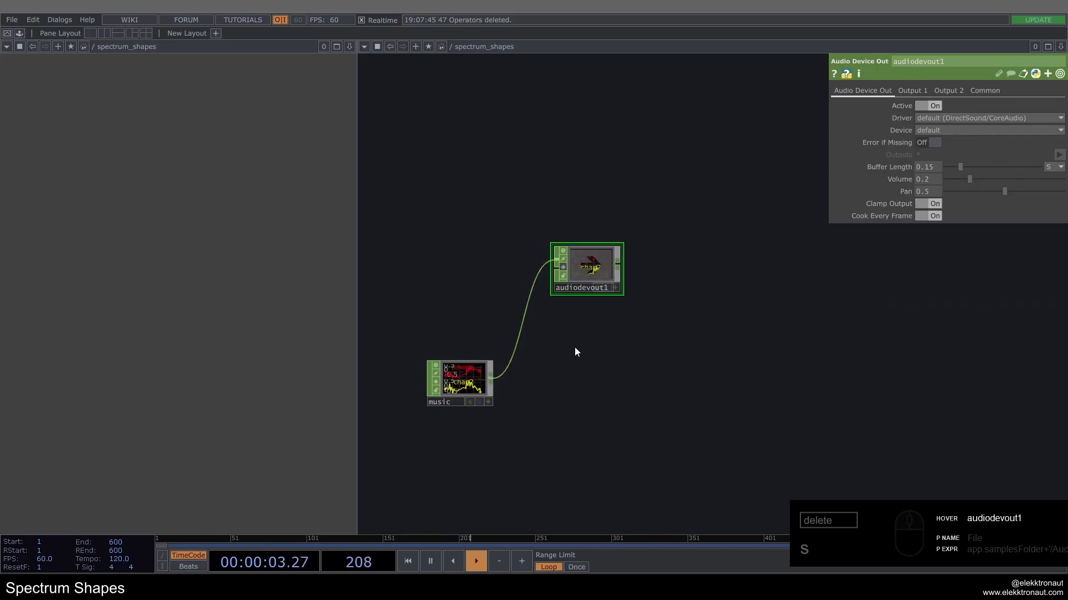
Step: Add a Math CHOP after the music operator and set its Combine Channels to Average
{"action": "scroll", "coordinate": [438, 394], "scroll_direction": "up", "scroll_amount": 3}
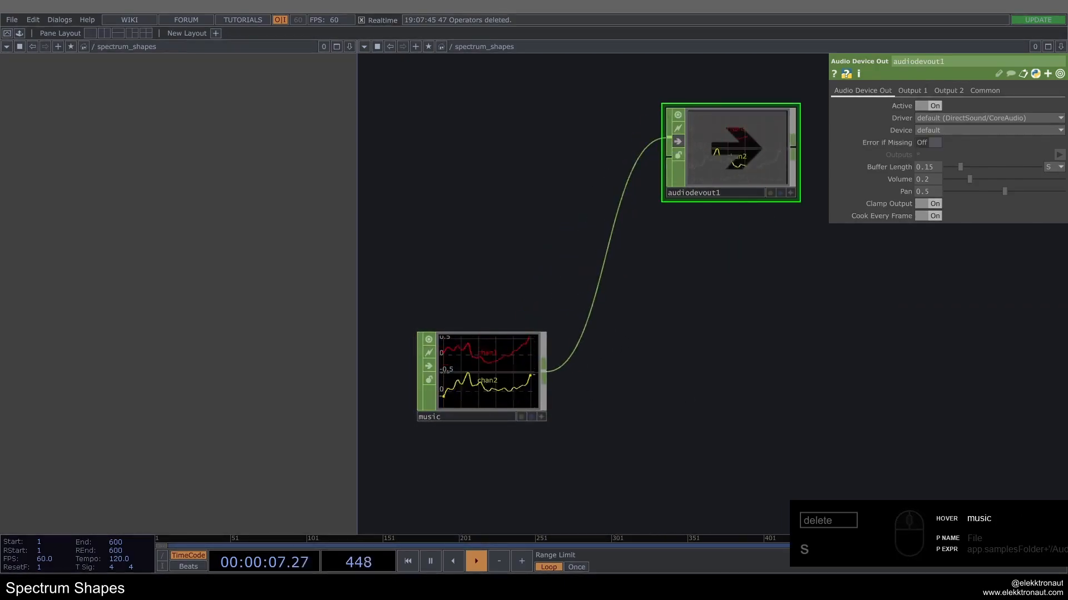
{"action": "right_click", "coordinate": [548, 367]}
{"action": "type", "text": "ma"}
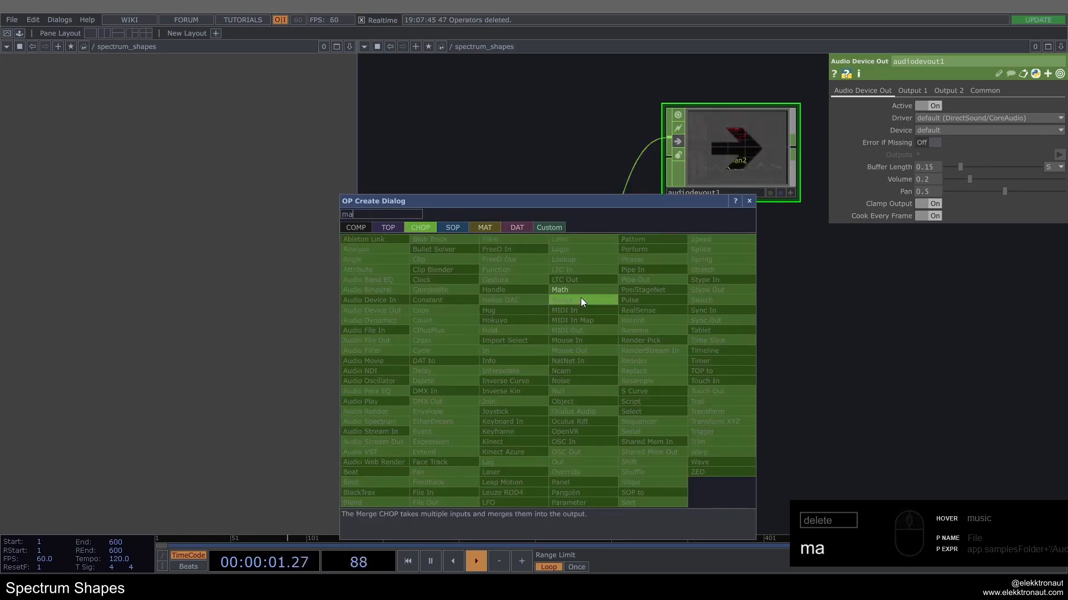
{"action": "left_click", "coordinate": [581, 290]}
{"action": "left_click", "coordinate": [730, 372]}
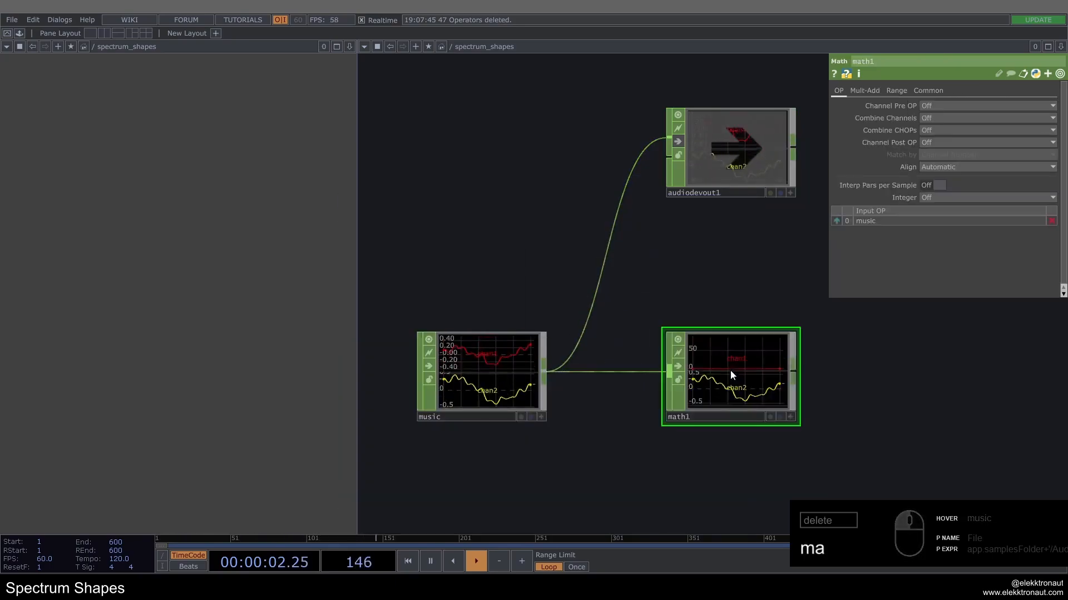
{"action": "left_click", "coordinate": [936, 116]}
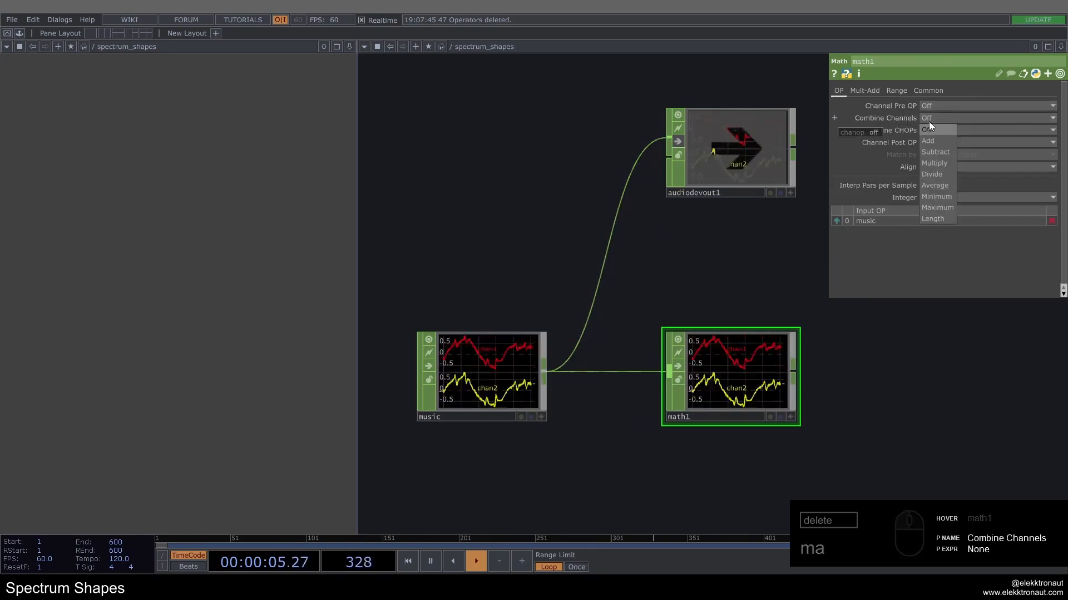
{"action": "left_click", "coordinate": [935, 185]}
{"action": "left_click_drag", "start_coordinate": [688, 278], "coordinate": [569, 275]}
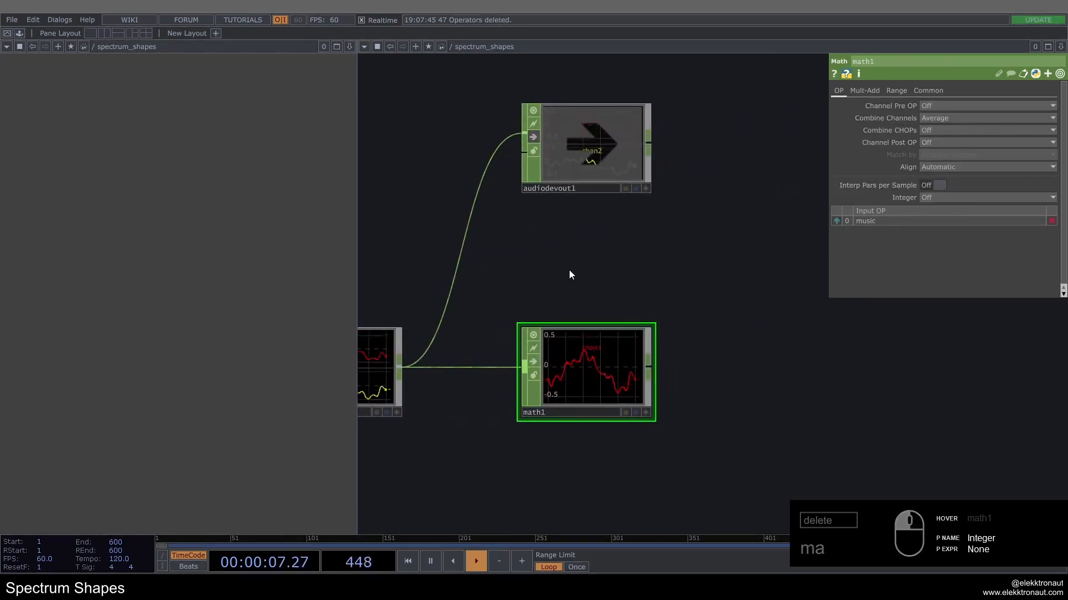
Step: Add an Audio Spectrum CHOP after the Math operator that averages the music channels
{"action": "scroll", "coordinate": [569, 275], "scroll_direction": "down", "scroll_amount": 3}
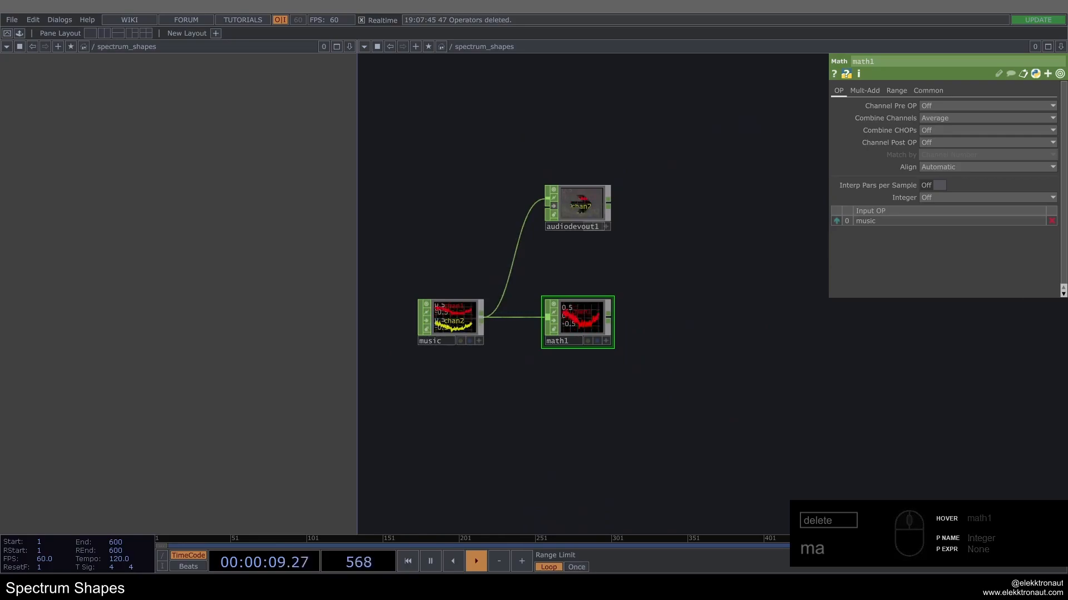
{"action": "left_click", "coordinate": [608, 319]}
{"action": "type", "text": "spe"}
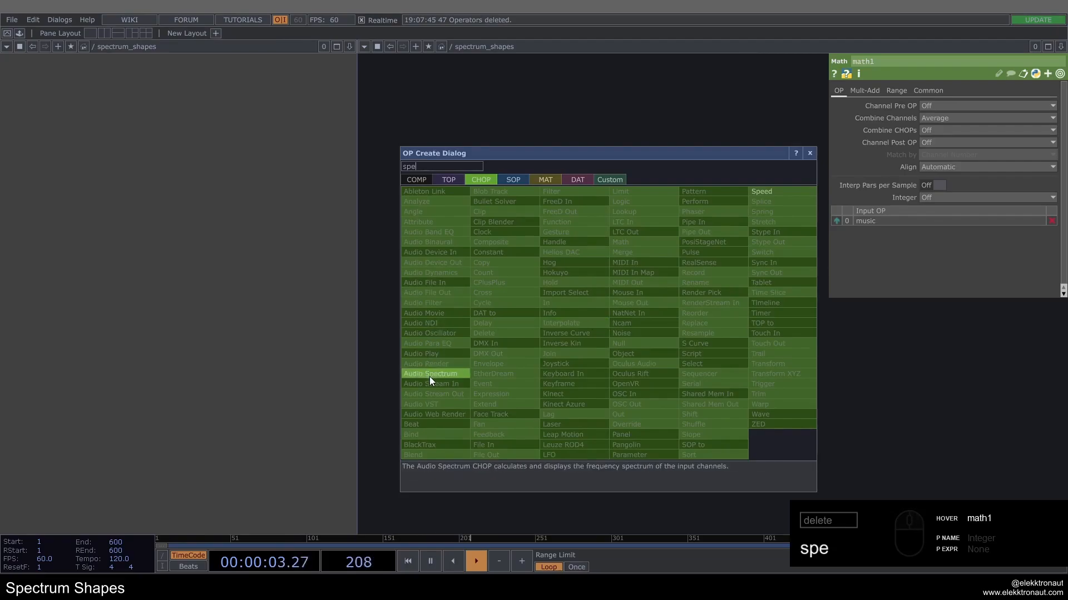
{"action": "left_click", "coordinate": [429, 373]}
{"action": "left_click", "coordinate": [676, 333]}
Step: Set the Audio Spectrum's FFT Size to 4096 and its High Frequency Boost to 1
{"action": "scroll", "coordinate": [677, 332], "scroll_direction": "up", "scroll_amount": 3}
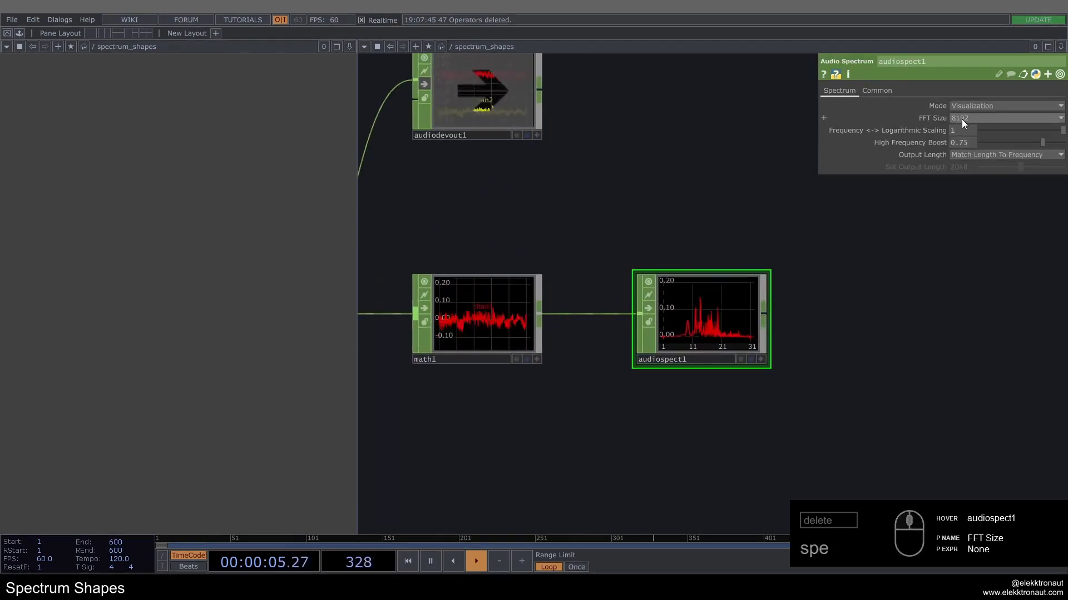
{"action": "left_click", "coordinate": [962, 119]}
{"action": "left_click", "coordinate": [963, 192]}
{"action": "left_click_drag", "start_coordinate": [916, 235], "coordinate": [872, 237]}
{"action": "left_click_drag", "start_coordinate": [951, 141], "coordinate": [984, 142]}
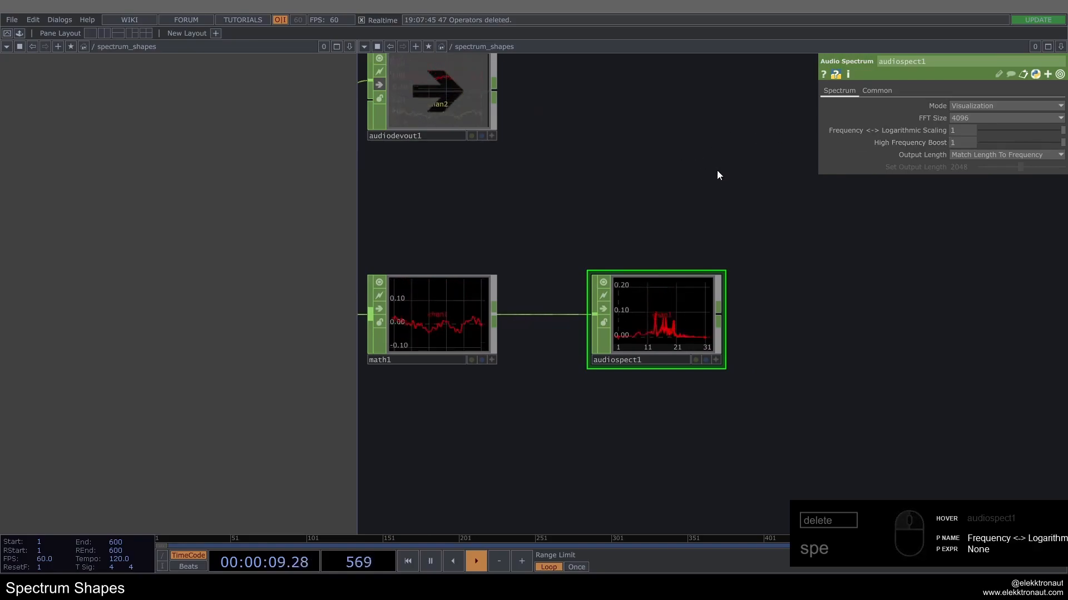
{"action": "left_click_drag", "start_coordinate": [641, 229], "coordinate": [549, 205]}
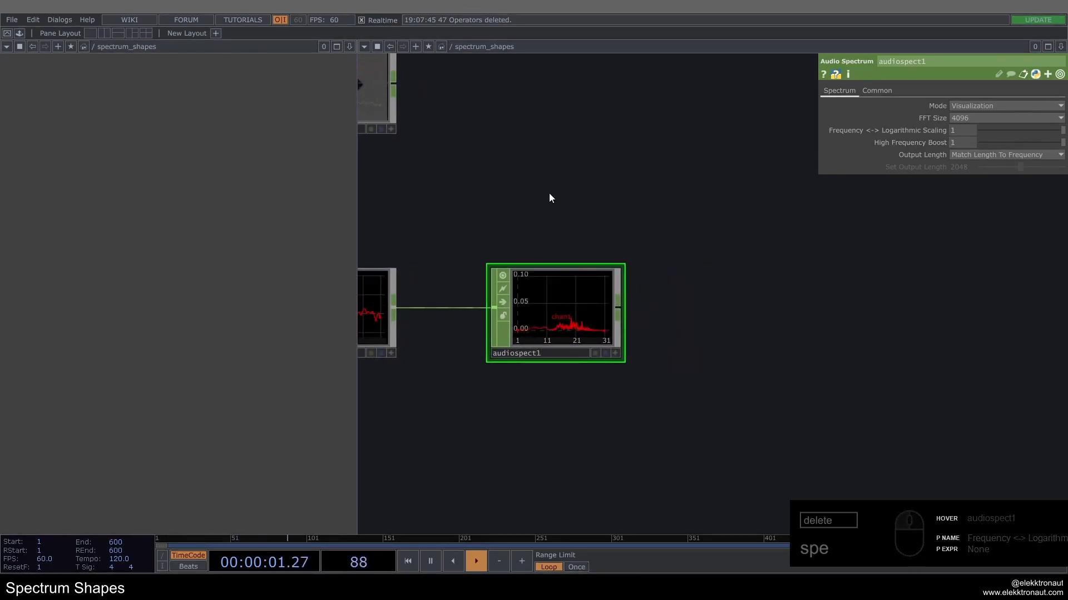
Step: Add a second Math CHOP after the Audio Spectrum and set its Multiply value to 2
{"action": "right_click", "coordinate": [618, 307]}
{"action": "left_click", "coordinate": [641, 231]}
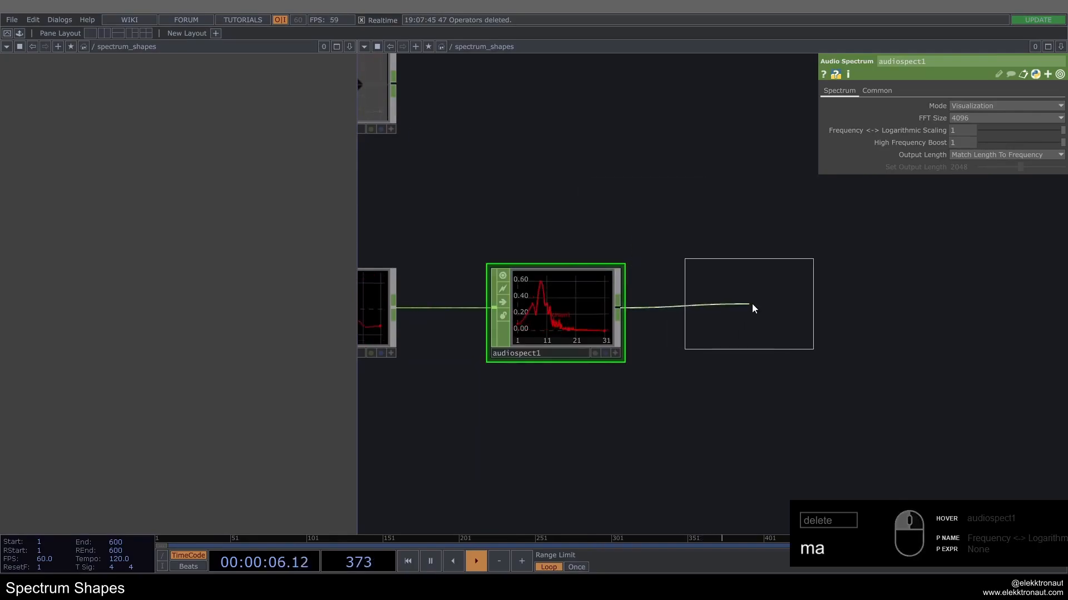
{"action": "left_click", "coordinate": [752, 305]}
{"action": "left_click", "coordinate": [865, 91]}
{"action": "left_click_drag", "start_coordinate": [918, 120], "coordinate": [939, 121]}
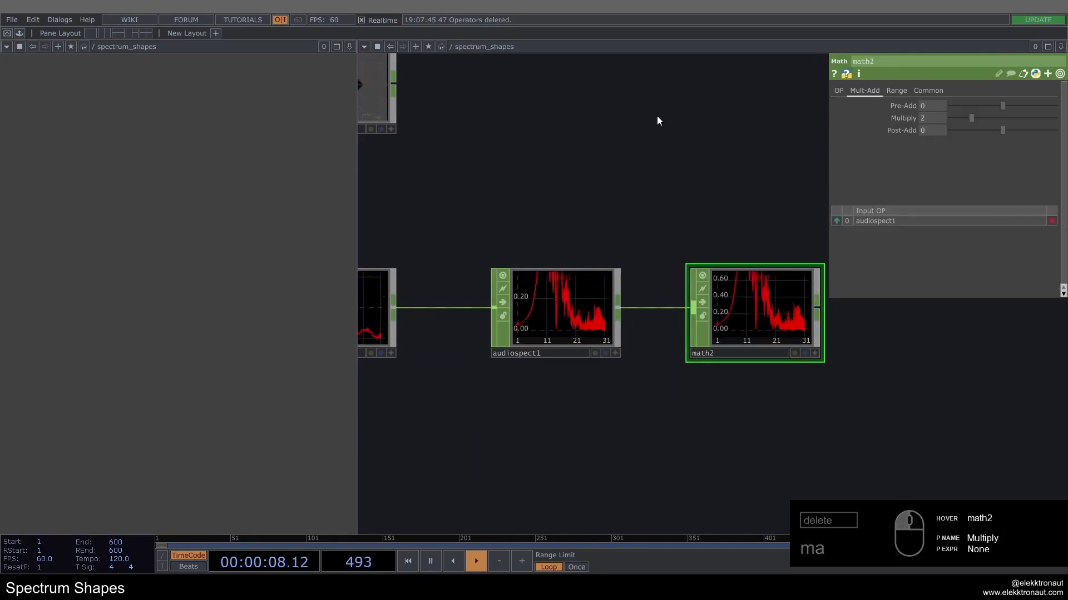
Step: Append a Null CHOP after the second Math operator and rename it spectrum
{"action": "left_click_drag", "start_coordinate": [675, 172], "coordinate": [517, 199]}
{"action": "middle_click_drag", "start_coordinate": [564, 355], "coordinate": [648, 295]}
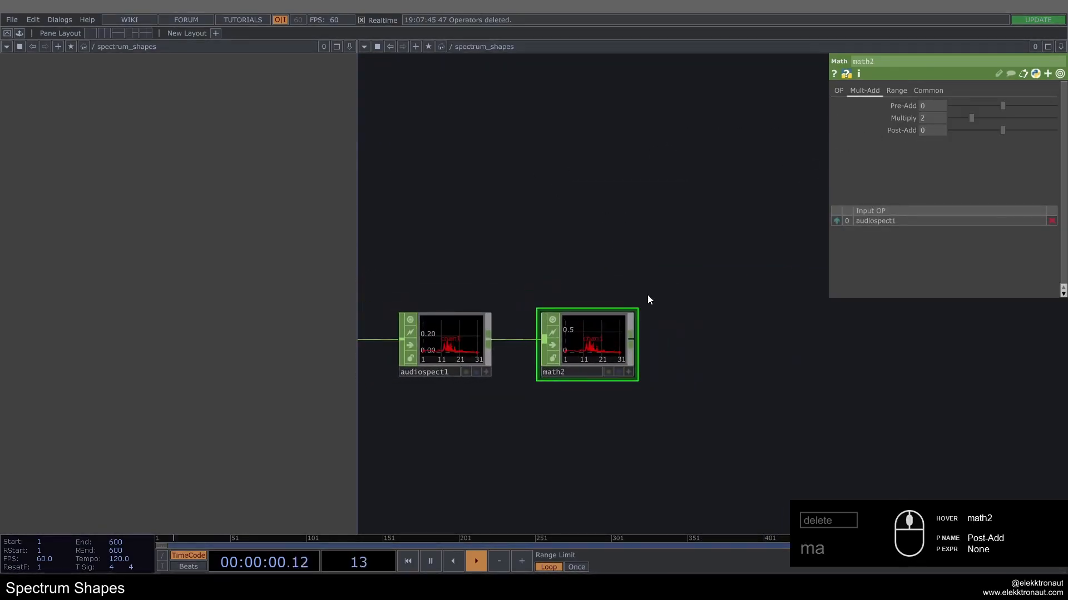
{"action": "key", "text": "alt+n"}
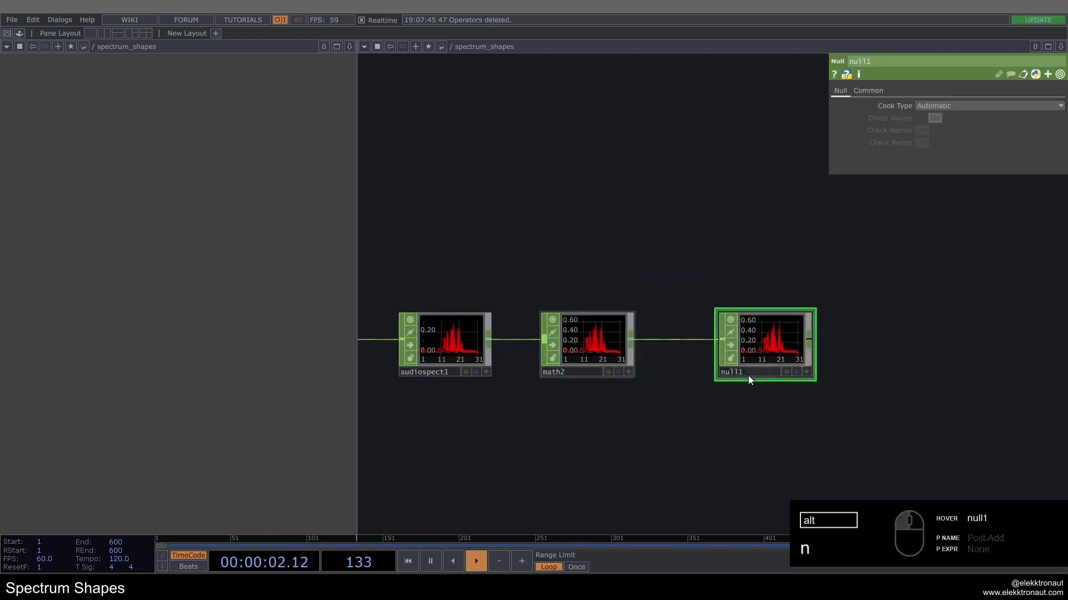
{"action": "left_click", "coordinate": [749, 372]}
{"action": "type", "text": "spetr"}
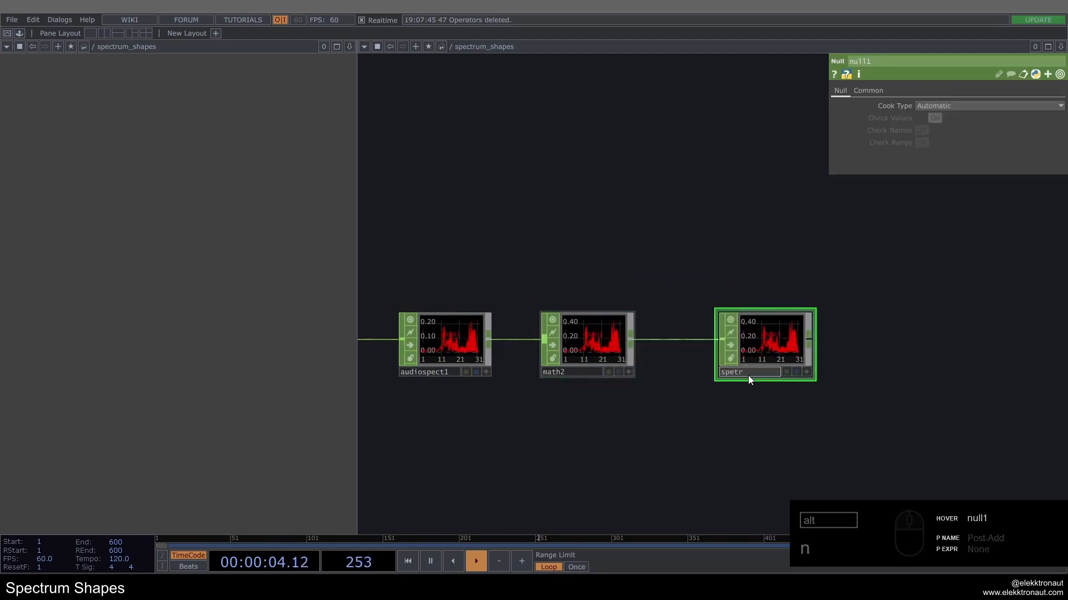
{"action": "key", "text": "BackSpace"}
{"action": "key", "text": "BackSpace"}
{"action": "type", "text": "ctrum"}
{"action": "key", "text": "Return"}
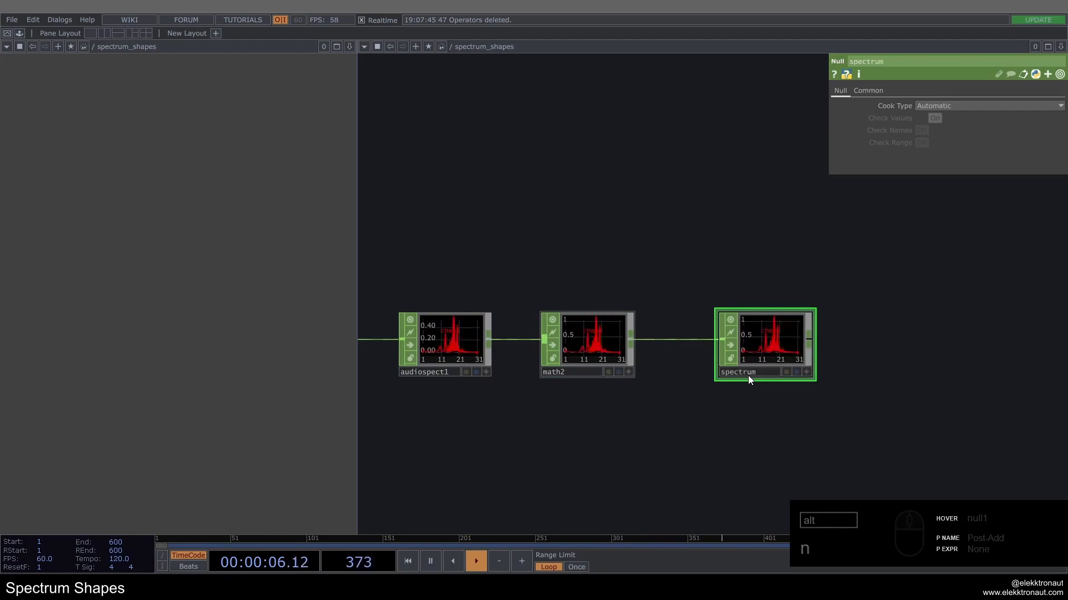
Step: Add a CHOP to TOP fed by the spectrum Null and line it up beside that operator
{"action": "scroll", "coordinate": [728, 363], "scroll_direction": "down", "scroll_amount": 2}
{"action": "middle_click_drag", "start_coordinate": [735, 305], "coordinate": [590, 268]}
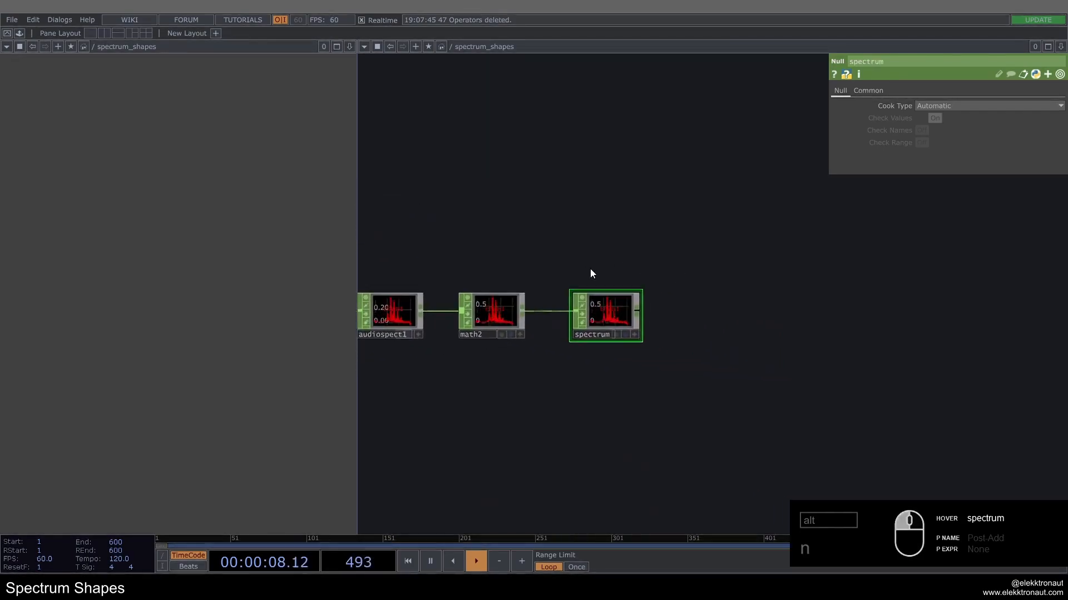
{"action": "right_click", "coordinate": [636, 309]}
{"action": "left_click", "coordinate": [466, 164]}
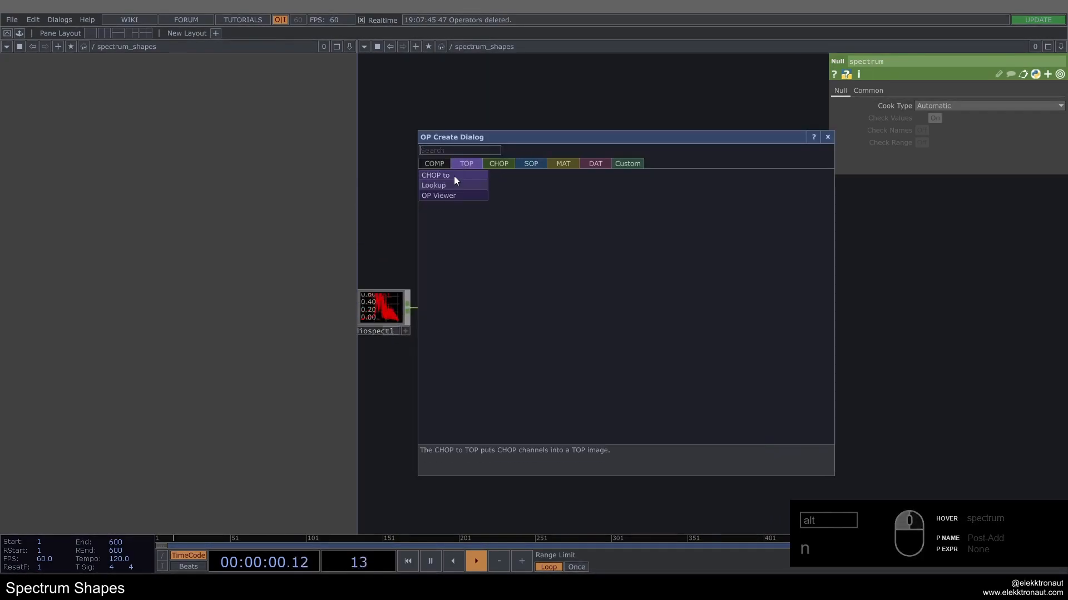
{"action": "left_click", "coordinate": [454, 176]}
{"action": "left_click", "coordinate": [709, 309]}
{"action": "scroll", "coordinate": [708, 308], "scroll_direction": "up", "scroll_amount": 3}
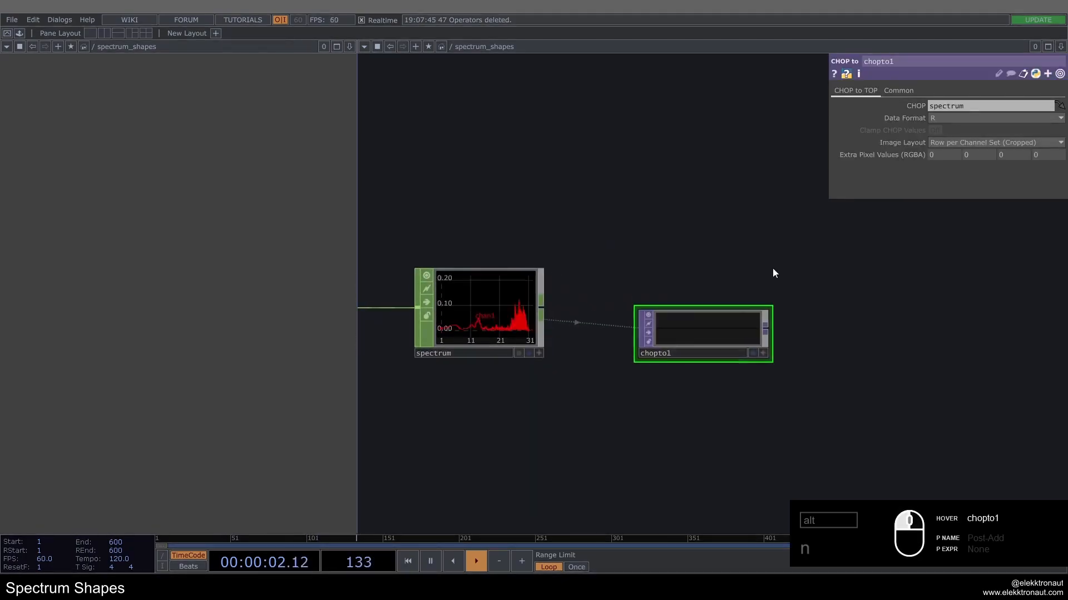
{"action": "left_click_drag", "start_coordinate": [714, 332], "coordinate": [765, 307]}
Step: Inspect the CHOP to TOP's output image and its operator information
{"action": "left_click_drag", "start_coordinate": [717, 250], "coordinate": [624, 230]}
{"action": "scroll", "coordinate": [690, 252], "scroll_direction": "up", "scroll_amount": 3}
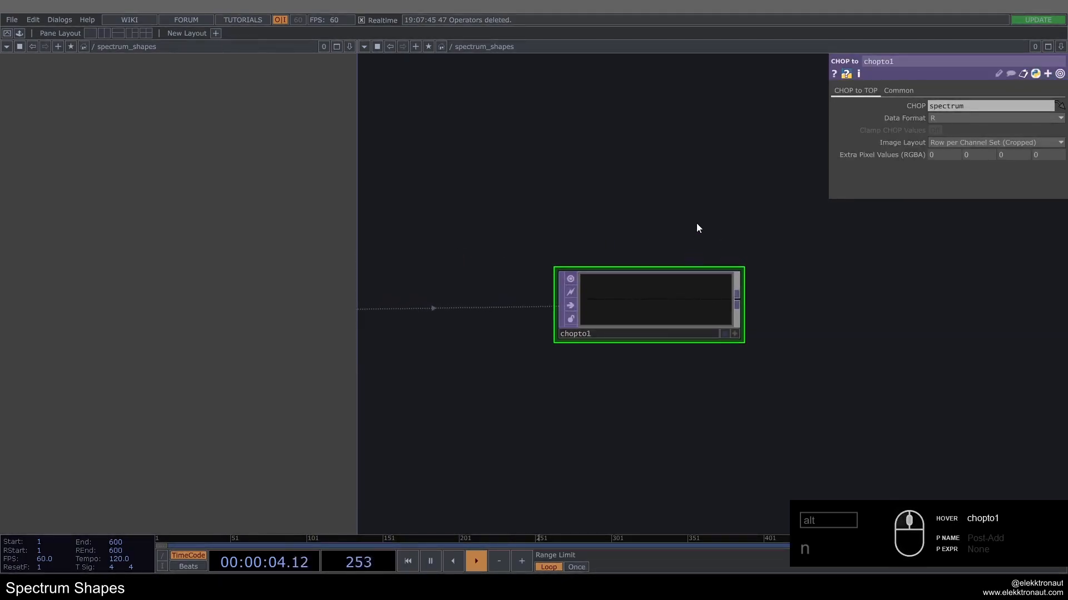
{"action": "left_click_drag", "start_coordinate": [699, 228], "coordinate": [657, 204]}
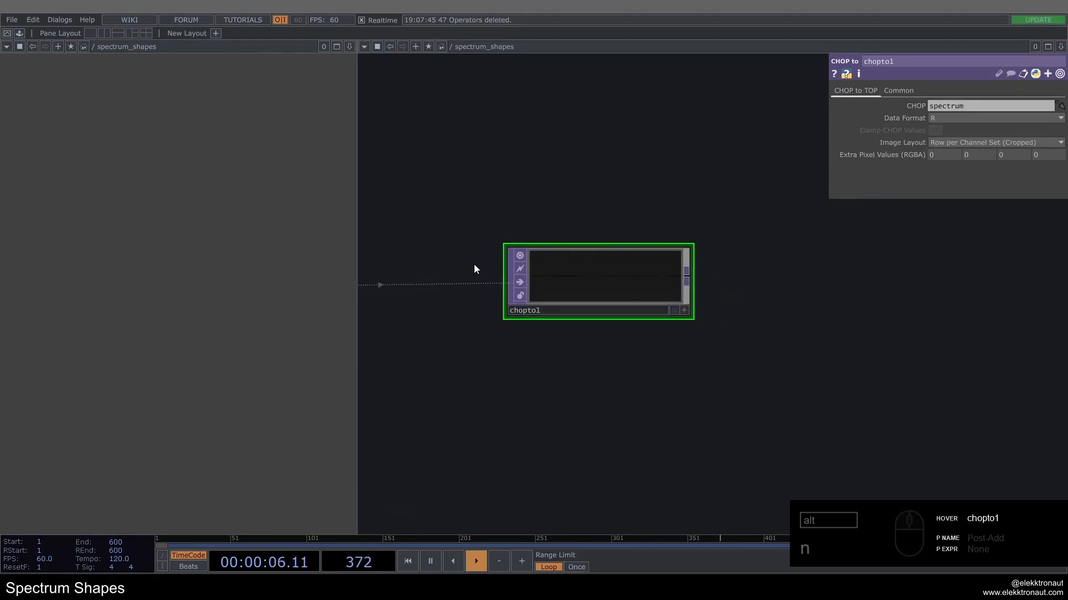
{"action": "middle_click", "coordinate": [606, 290]}
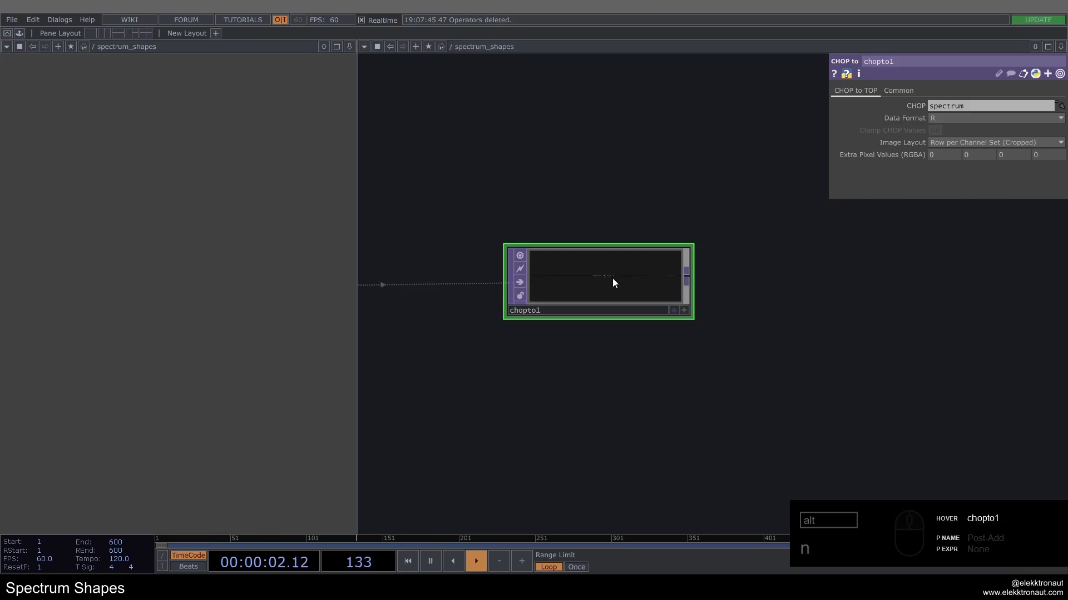
{"action": "left_click_drag", "start_coordinate": [564, 199], "coordinate": [493, 203]}
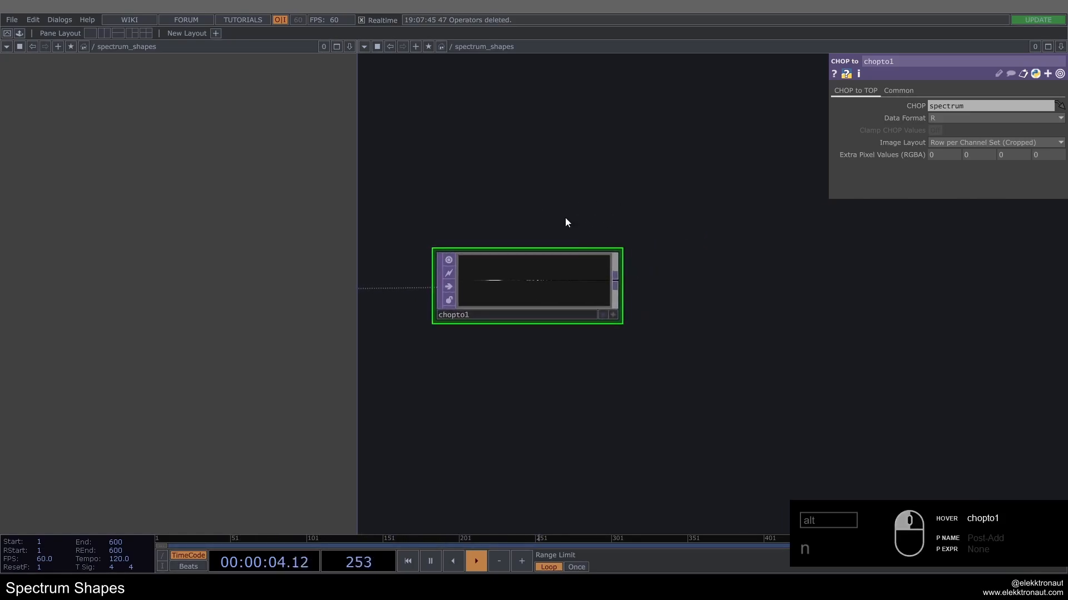
Step: Add a Resolution TOP fed by the CHOP to TOP and place it beside that operator
{"action": "right_click", "coordinate": [619, 279]}
{"action": "type", "text": "rr"}
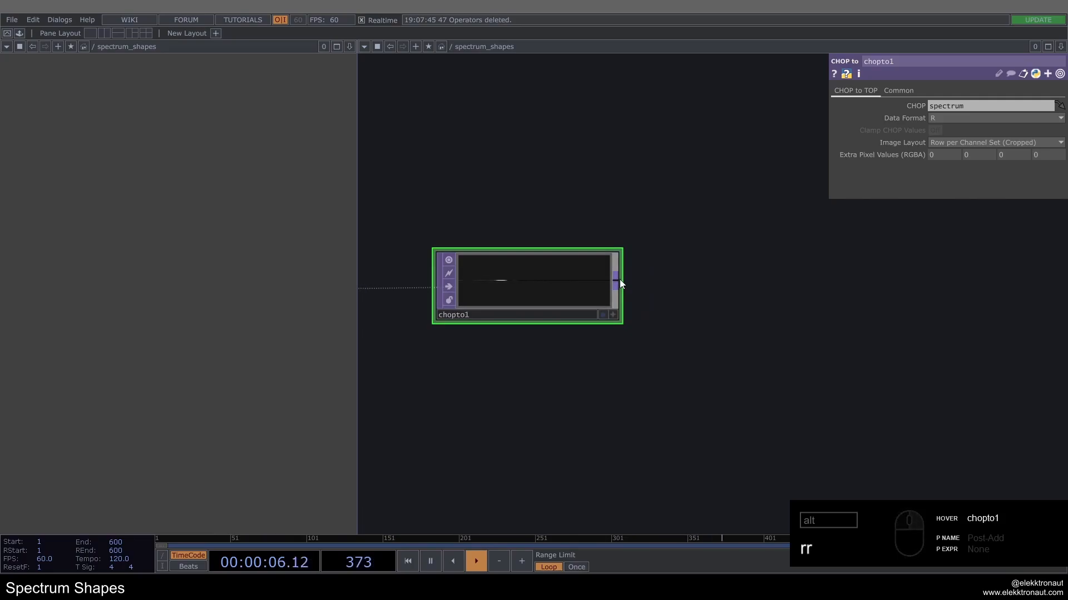
{"action": "left_click", "coordinate": [619, 278]}
{"action": "type", "text": "res"}
{"action": "left_click", "coordinate": [633, 272]}
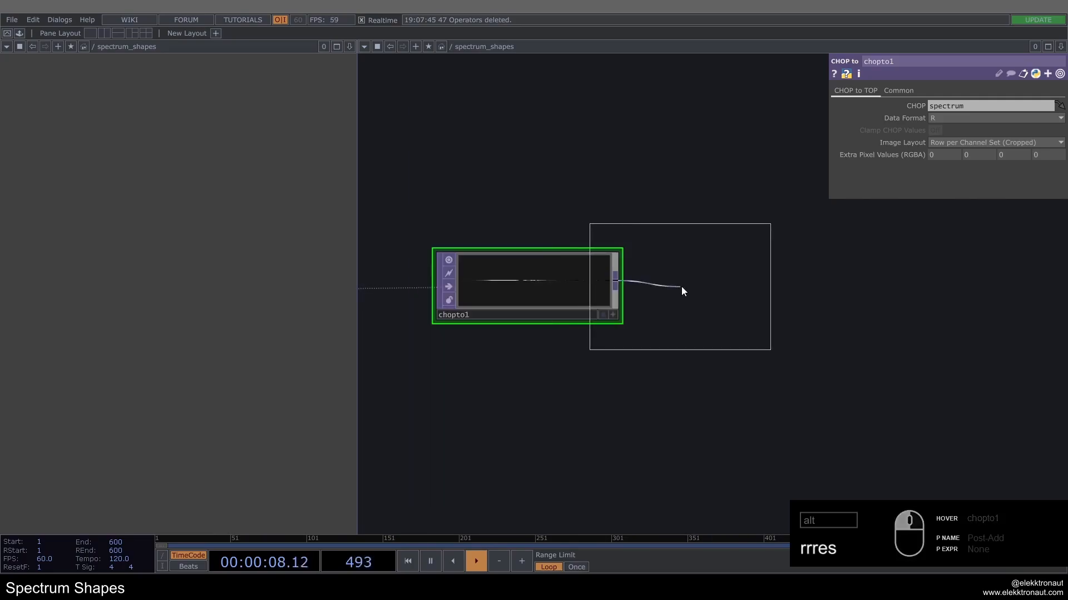
{"action": "left_click", "coordinate": [737, 288]}
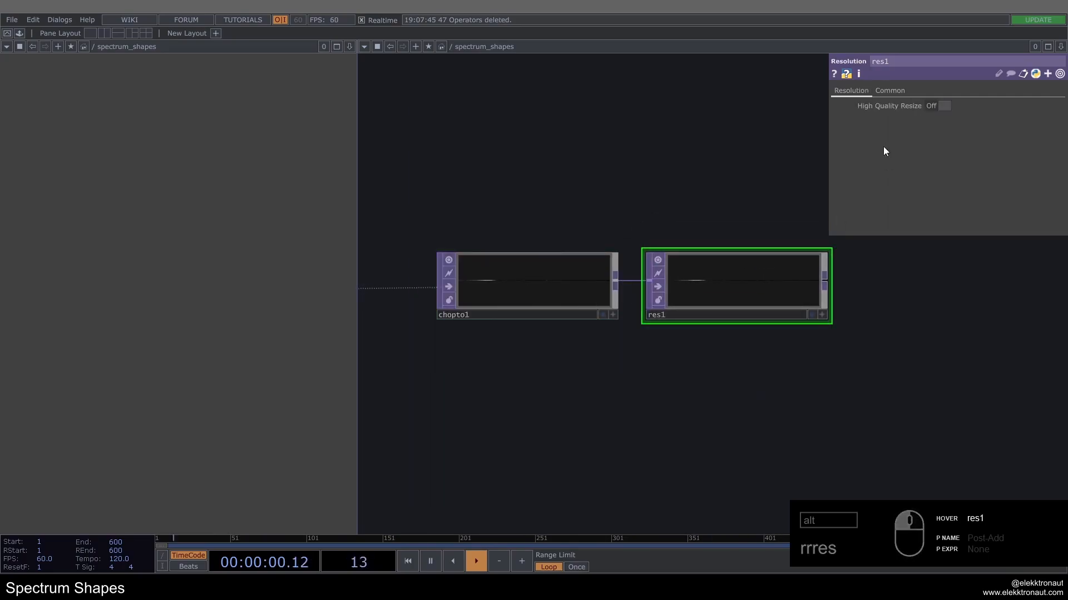
Step: Set the Resolution operator to a custom resolution of 200 by 20 with its output aspect following the resolution
{"action": "left_click", "coordinate": [889, 89]}
{"action": "left_click", "coordinate": [966, 106]}
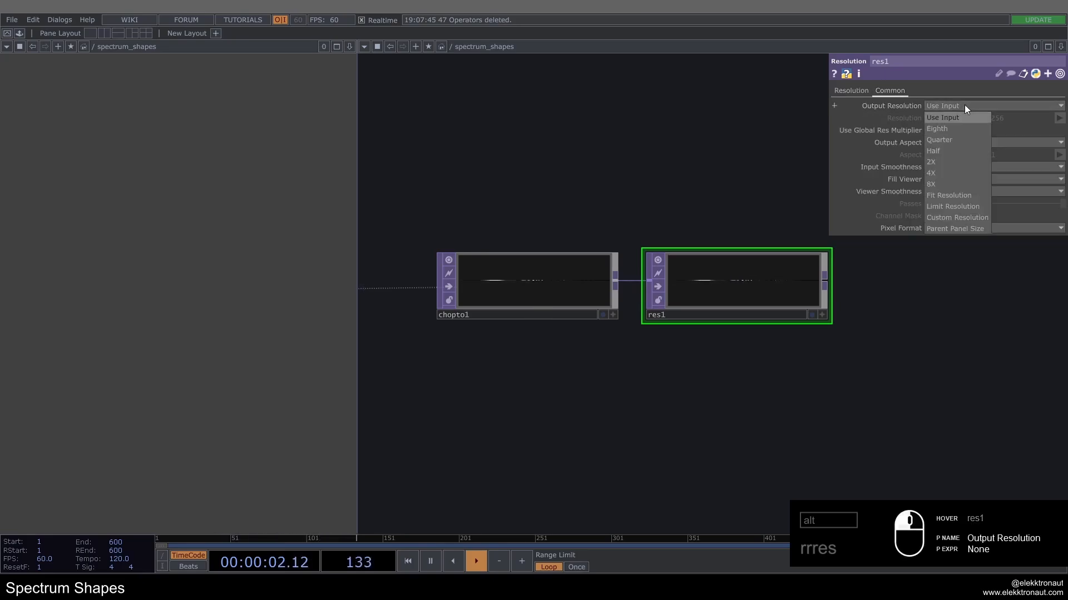
{"action": "left_click", "coordinate": [963, 217]}
{"action": "left_click", "coordinate": [951, 143]}
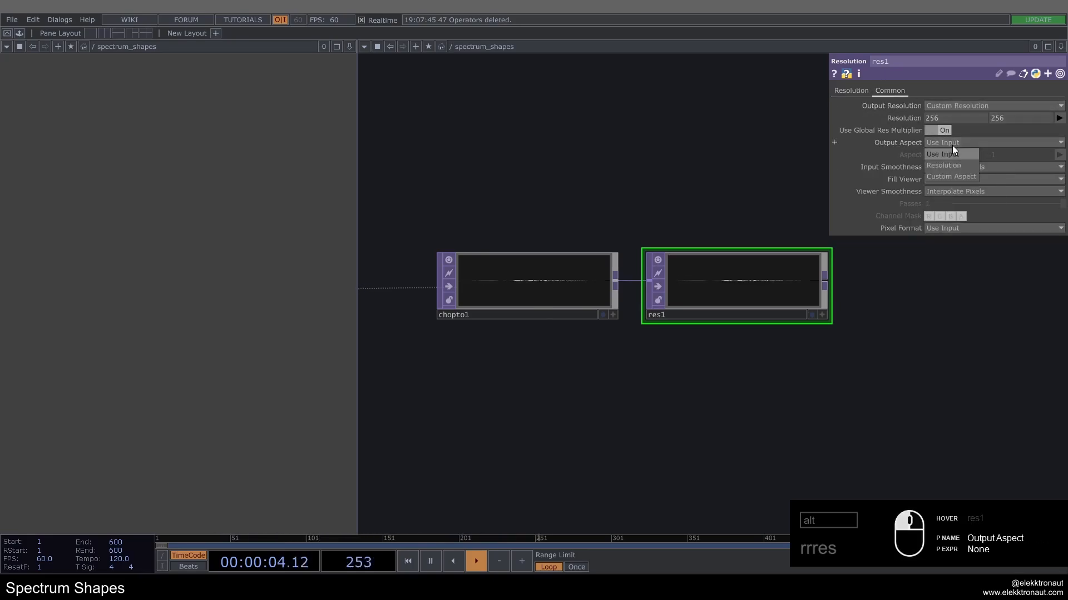
{"action": "left_click", "coordinate": [953, 165]}
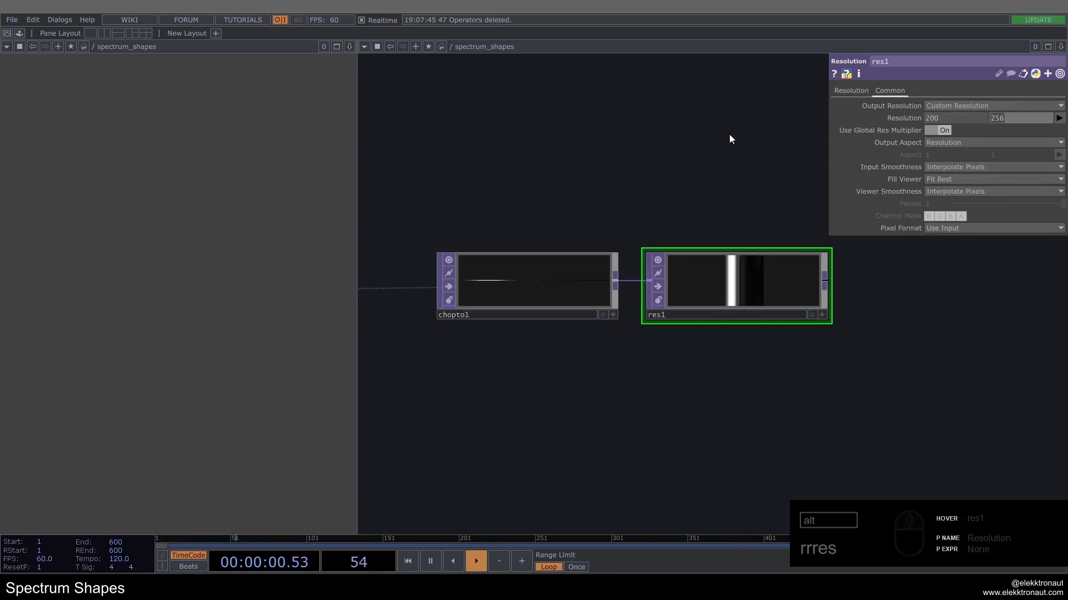
{"action": "left_click_drag", "start_coordinate": [689, 215], "coordinate": [629, 213]}
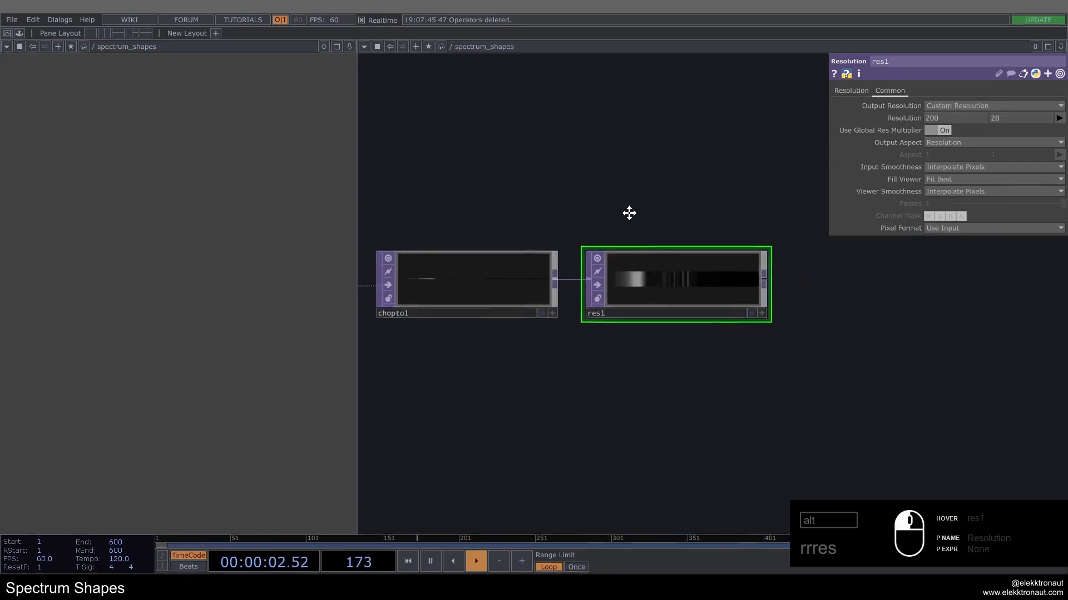
{"action": "scroll", "coordinate": [650, 277], "scroll_direction": "up", "scroll_amount": 5}
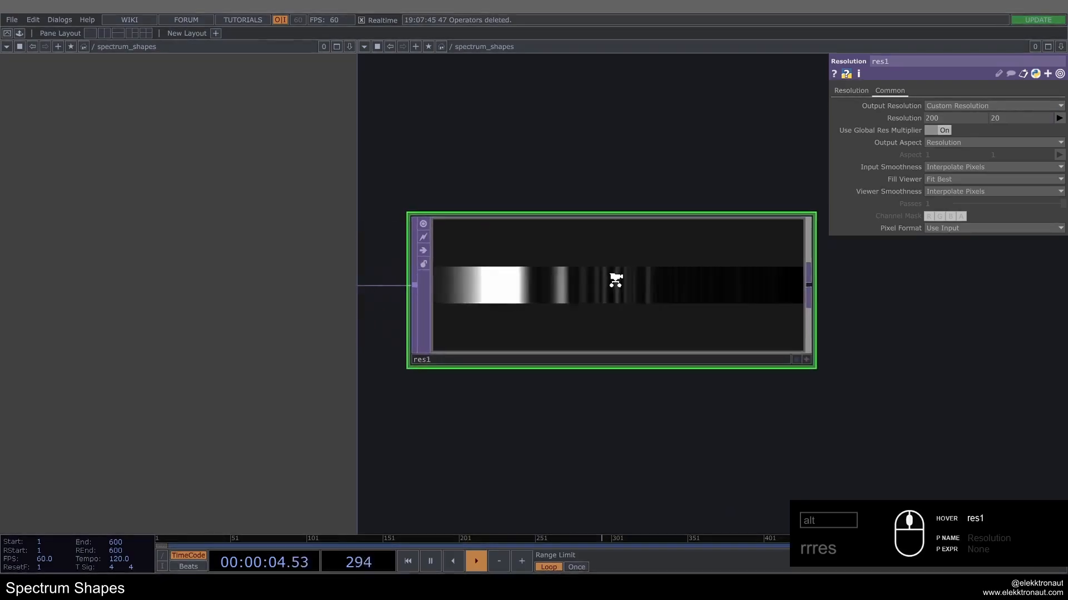
Step: Adjust the spacing between the Resolution operator and the CHOP to TOP in the network
{"action": "scroll", "coordinate": [615, 279], "scroll_direction": "down", "scroll_amount": 8}
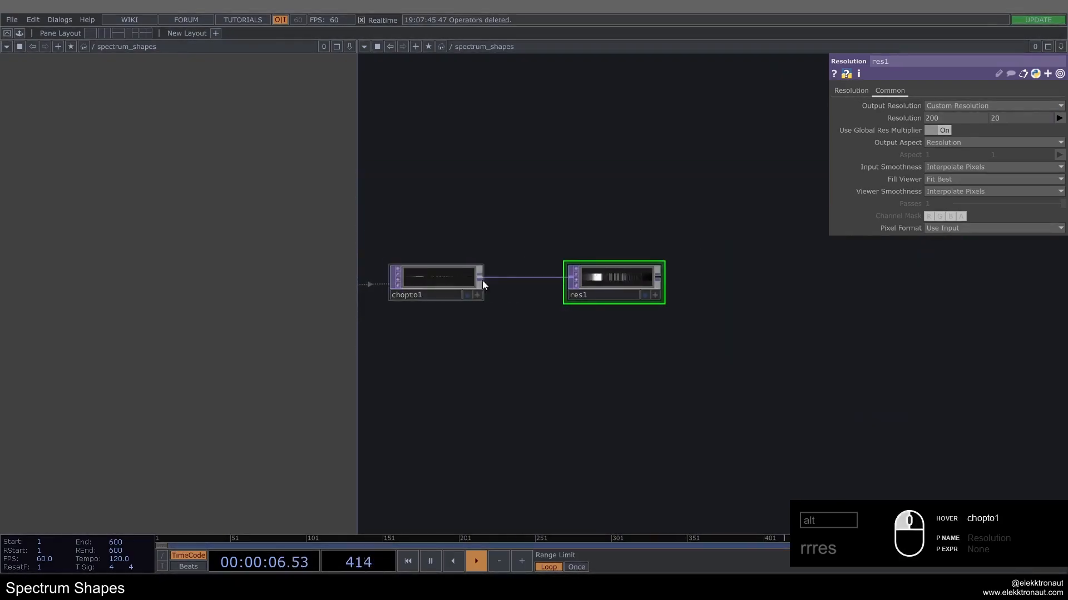
{"action": "left_click_drag", "start_coordinate": [596, 285], "coordinate": [543, 284]}
{"action": "scroll", "coordinate": [604, 279], "scroll_direction": "up", "scroll_amount": 4}
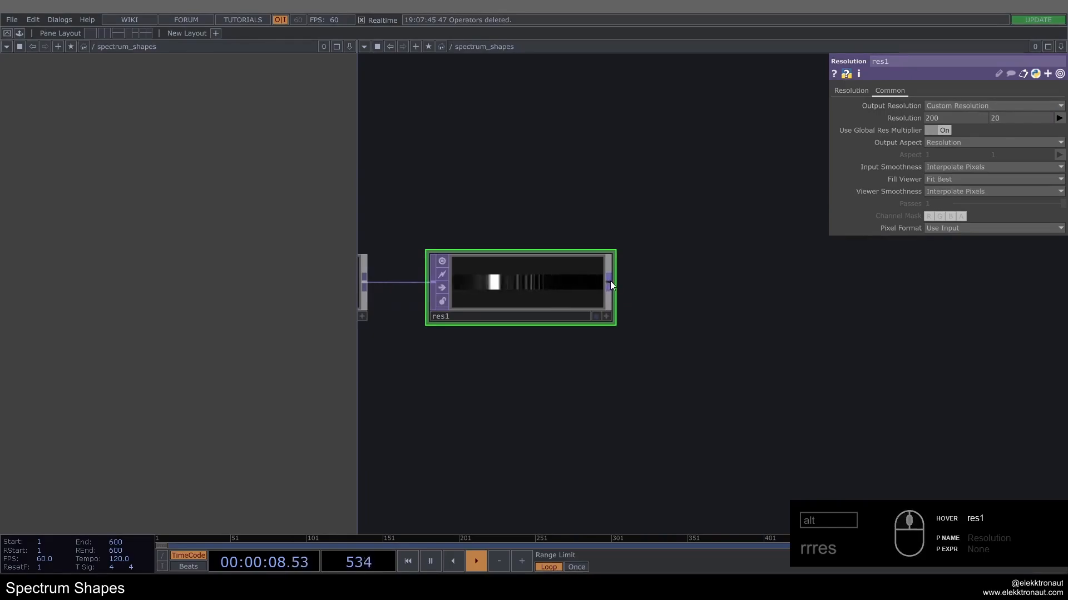
Step: Append a Fit TOP to the output of the Resolution operator
{"action": "right_click", "coordinate": [609, 281]}
{"action": "type", "text": "fi"}
{"action": "left_click", "coordinate": [506, 156]}
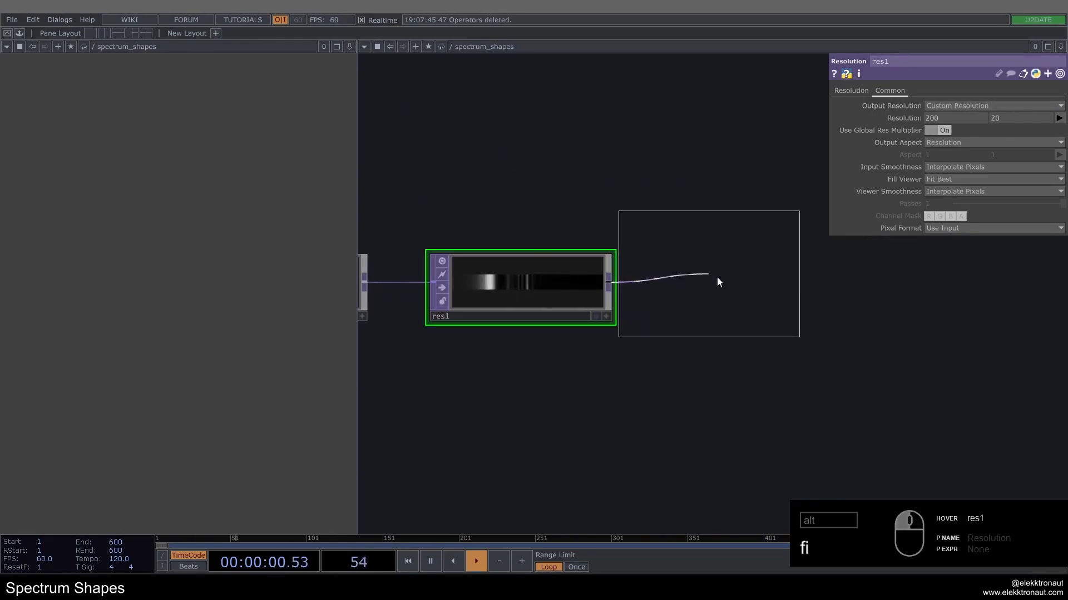
{"action": "left_click", "coordinate": [769, 289]}
{"action": "left_click_drag", "start_coordinate": [682, 163], "coordinate": [577, 185]}
{"action": "scroll", "coordinate": [629, 252], "scroll_direction": "down", "scroll_amount": 3}
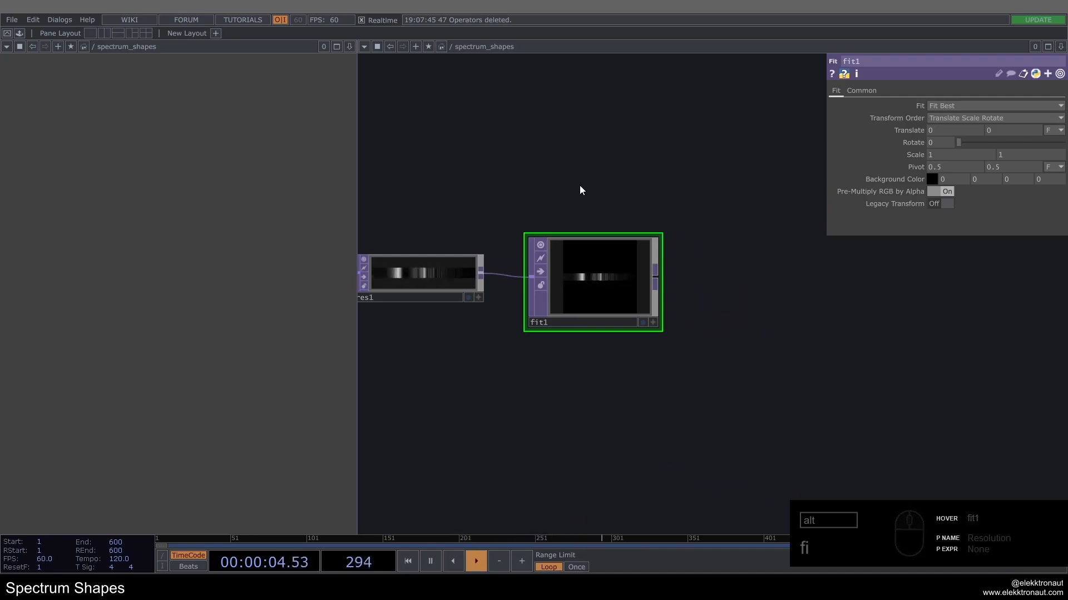
Step: Set the Fit operator's custom resolution to 1500 by 2000
{"action": "left_click", "coordinate": [862, 90]}
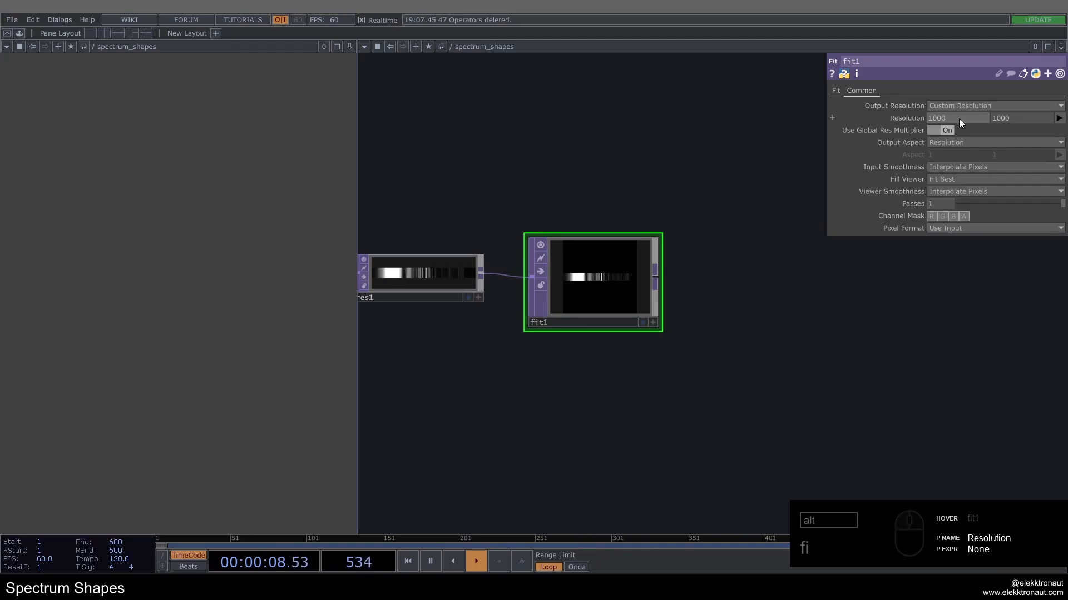
{"action": "left_click_drag", "start_coordinate": [959, 118], "coordinate": [657, 119]}
{"action": "type", "text": "1500"}
{"action": "key", "text": "Tab"}
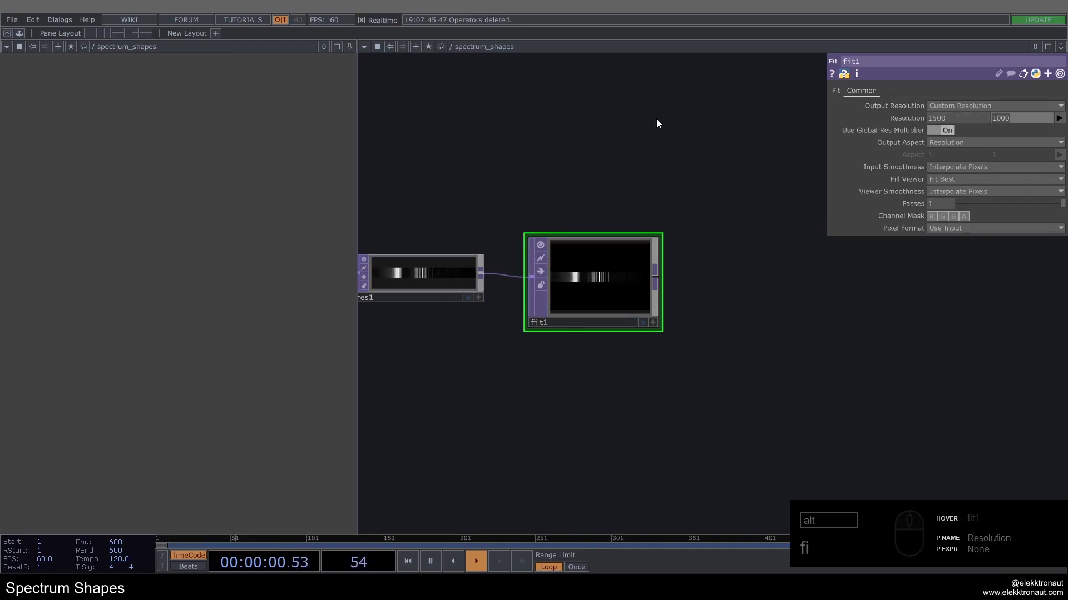
{"action": "type", "text": "2000"}
{"action": "key", "text": "Return"}
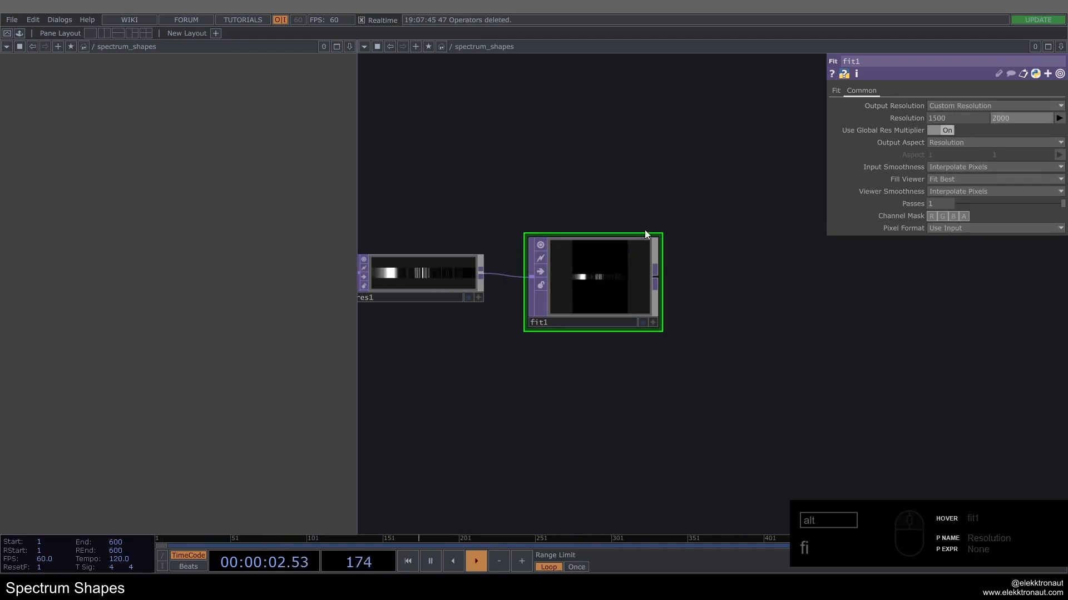
Step: Resize the Fit operator's node to suit the portrait image and check its operator information
{"action": "left_click_drag", "start_coordinate": [661, 234], "coordinate": [642, 219]}
{"action": "middle_click", "coordinate": [615, 262]}
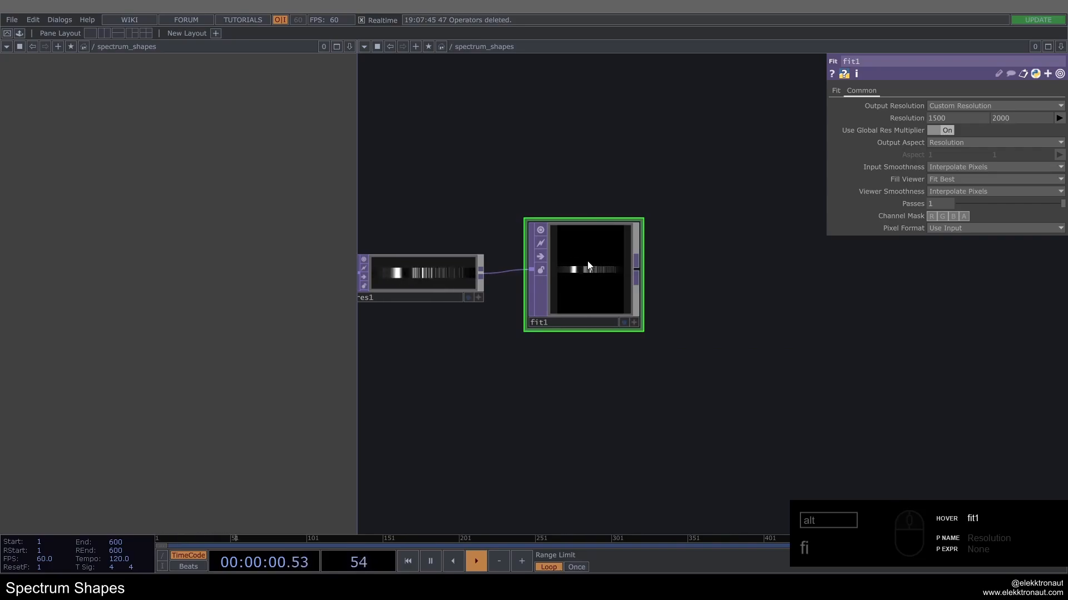
{"action": "scroll", "coordinate": [583, 269], "scroll_direction": "up", "scroll_amount": 1}
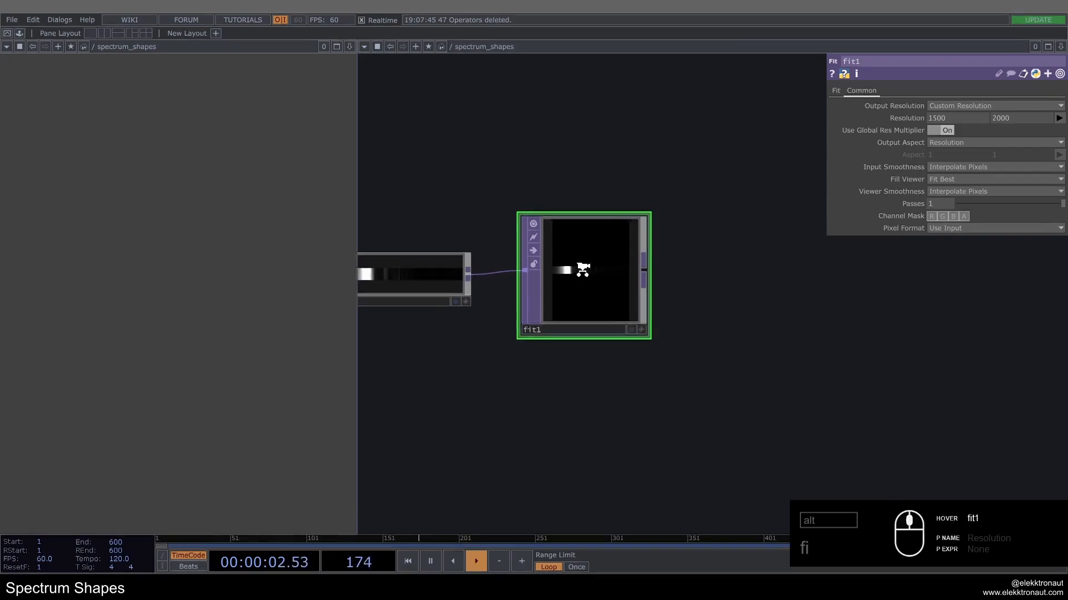
{"action": "scroll", "coordinate": [582, 269], "scroll_direction": "up", "scroll_amount": 1}
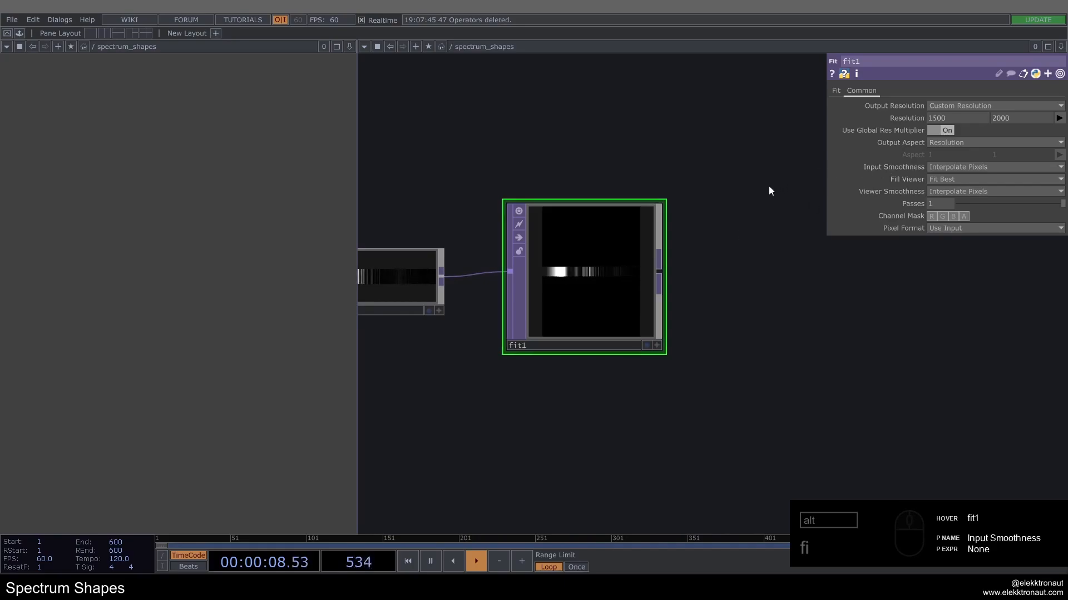
Step: Set the Fit operator's vertical Translate to 0.4 to move the spectrum strip toward the upper edge
{"action": "left_click", "coordinate": [832, 91]}
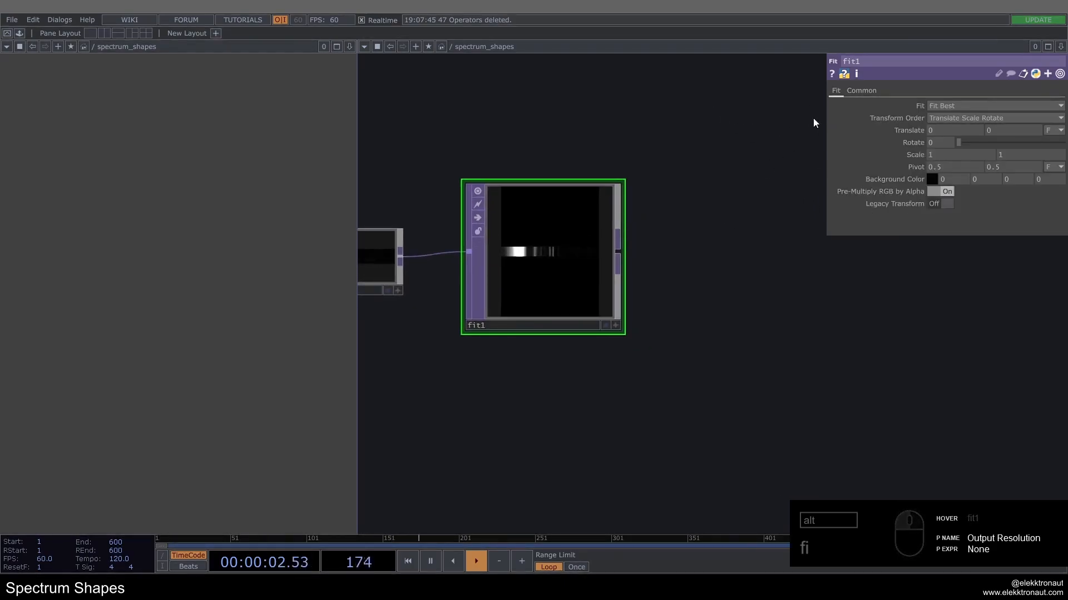
{"action": "left_click", "coordinate": [1002, 131]}
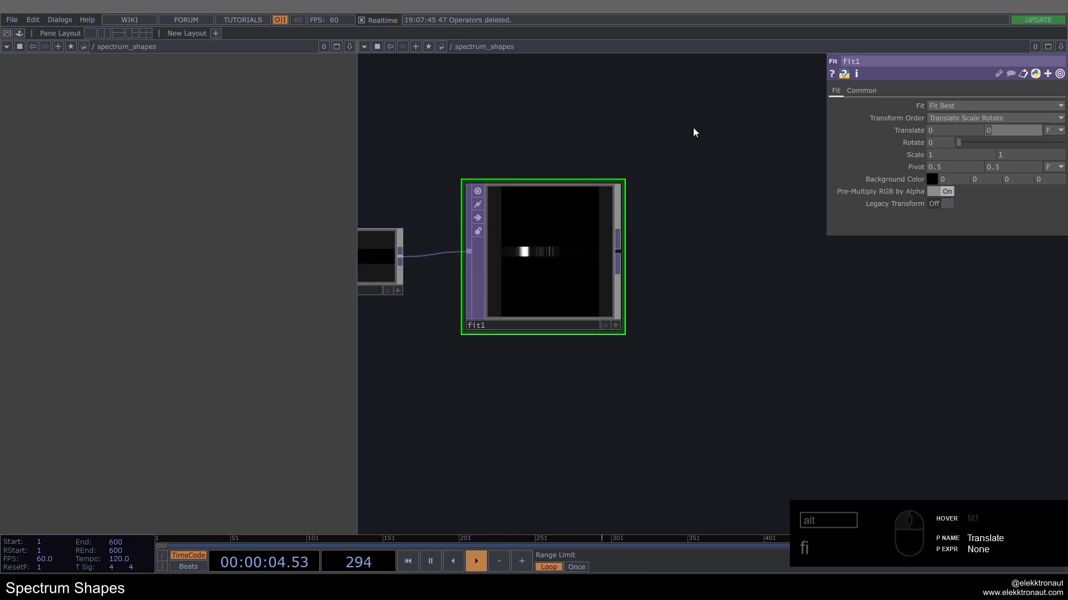
{"action": "type", "text": ".4"}
{"action": "scroll", "coordinate": [601, 194], "scroll_direction": "up", "scroll_amount": 4}
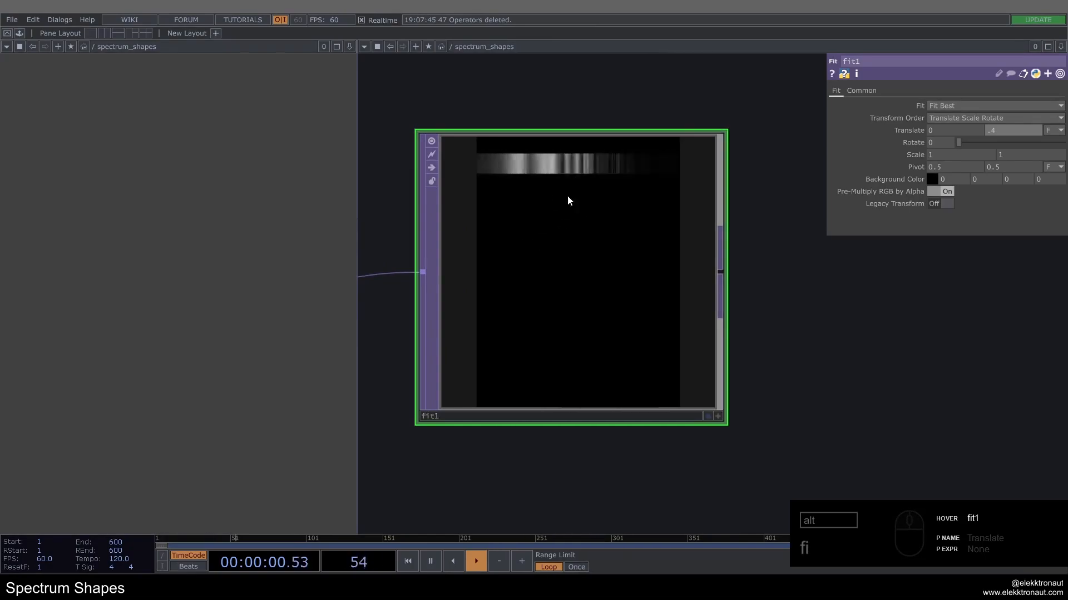
{"action": "scroll", "coordinate": [523, 270], "scroll_direction": "down", "scroll_amount": 3}
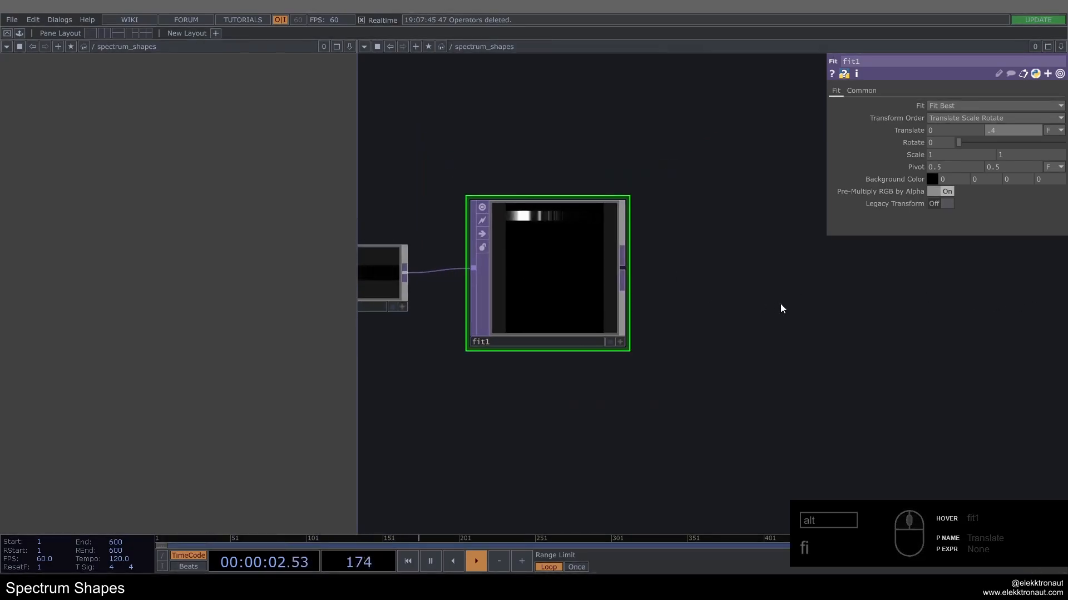
{"action": "left_click_drag", "start_coordinate": [781, 305], "coordinate": [741, 305]}
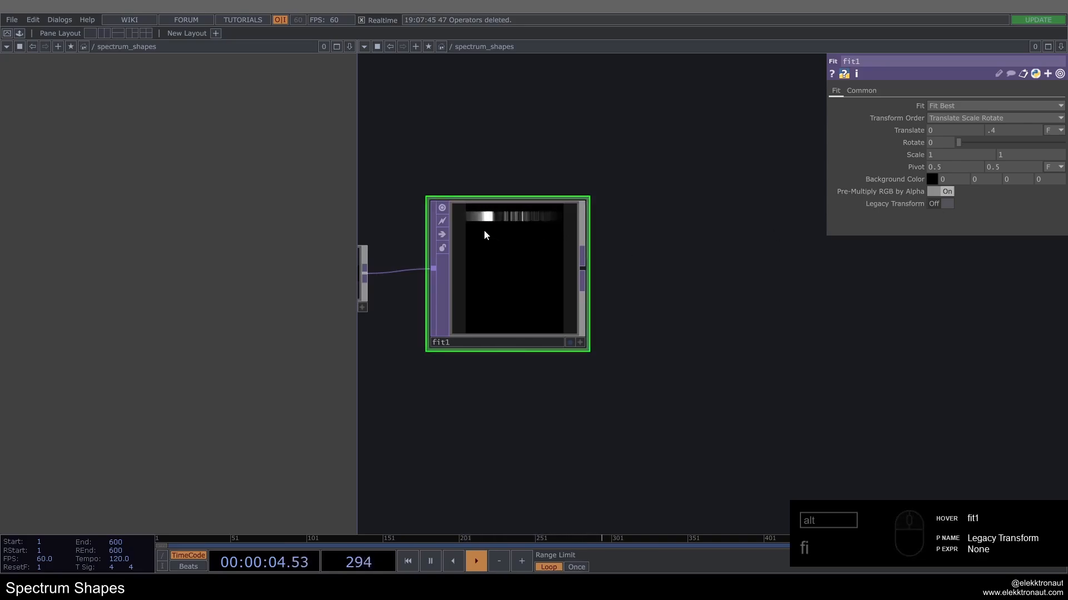
Step: Examine the Fit operator's output and the music Audio File In's playback settings
{"action": "scroll", "coordinate": [545, 234], "scroll_direction": "up", "scroll_amount": 2}
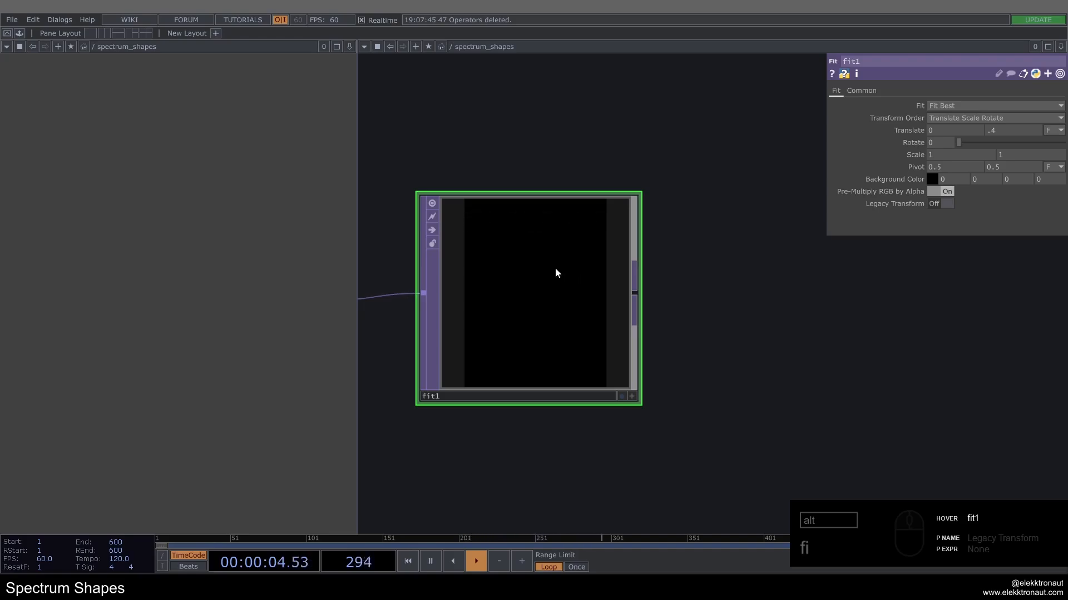
{"action": "scroll", "coordinate": [508, 236], "scroll_direction": "up", "scroll_amount": 2}
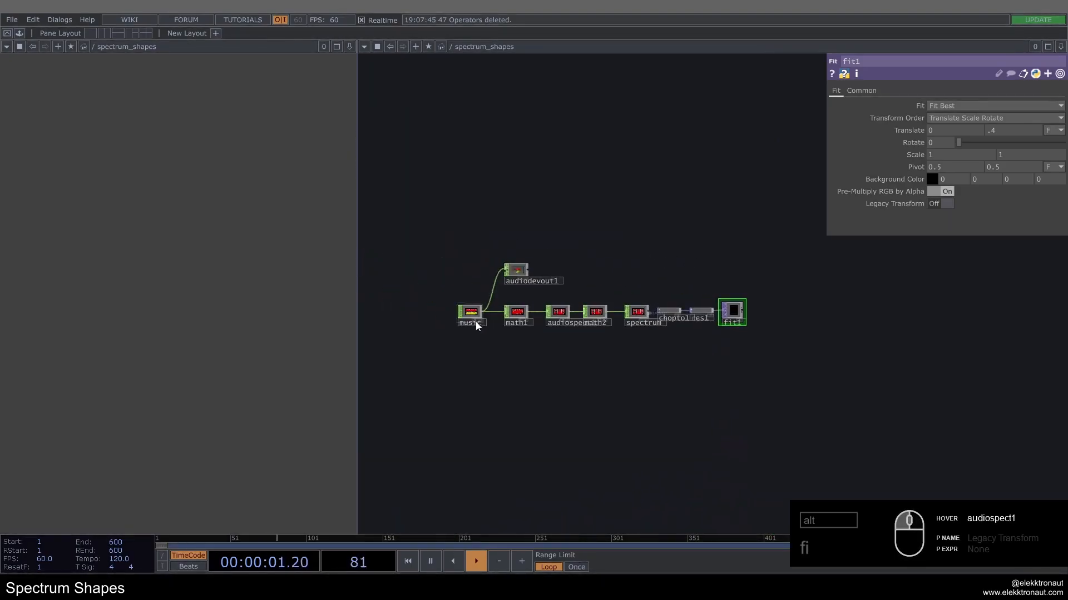
{"action": "left_click", "coordinate": [471, 315]}
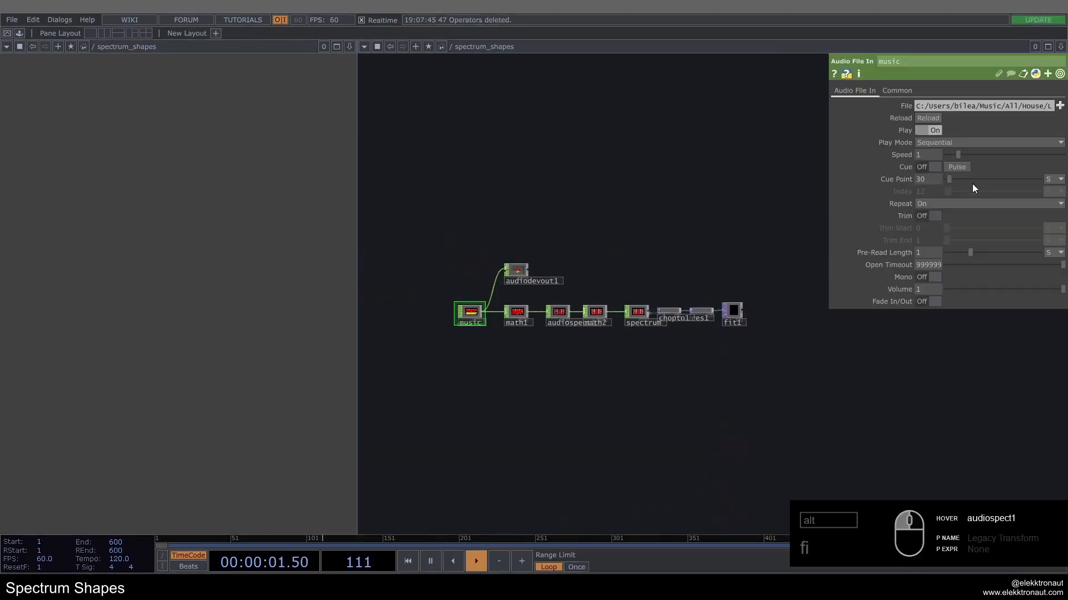
{"action": "scroll", "coordinate": [776, 318], "scroll_direction": "up", "scroll_amount": 5}
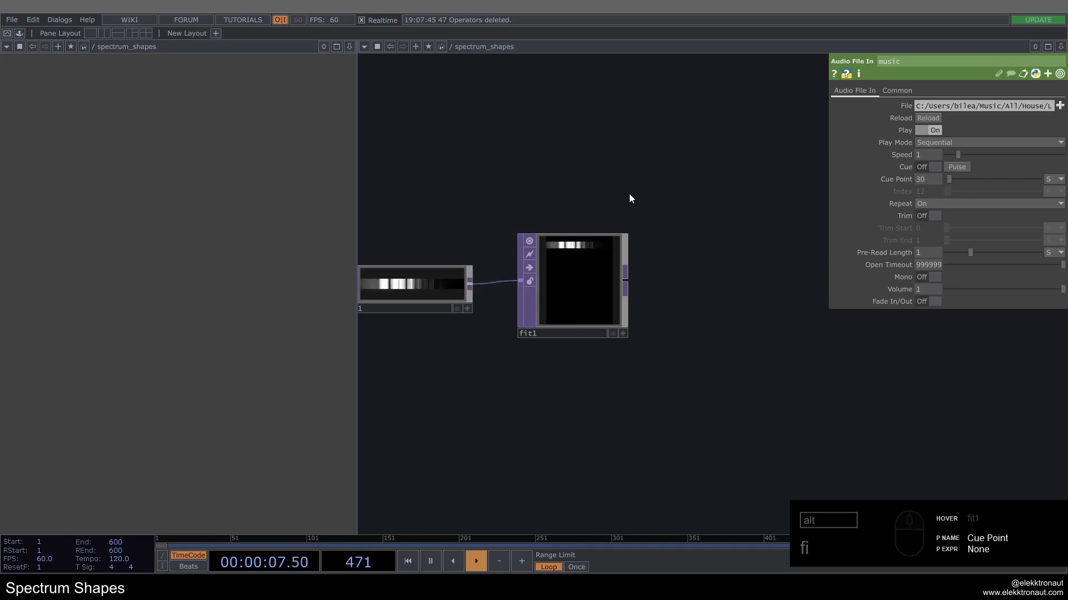
{"action": "left_click", "coordinate": [562, 275]}
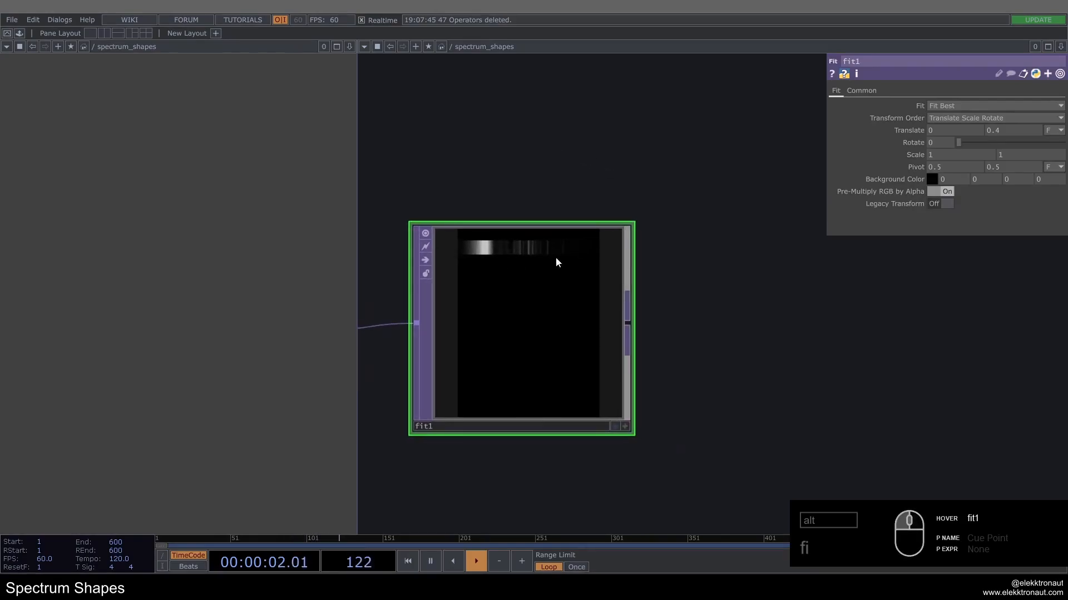
Step: Append a Ramp TOP to the Fit operator and place it beside that operator
{"action": "scroll", "coordinate": [503, 282], "scroll_direction": "down", "scroll_amount": 3}
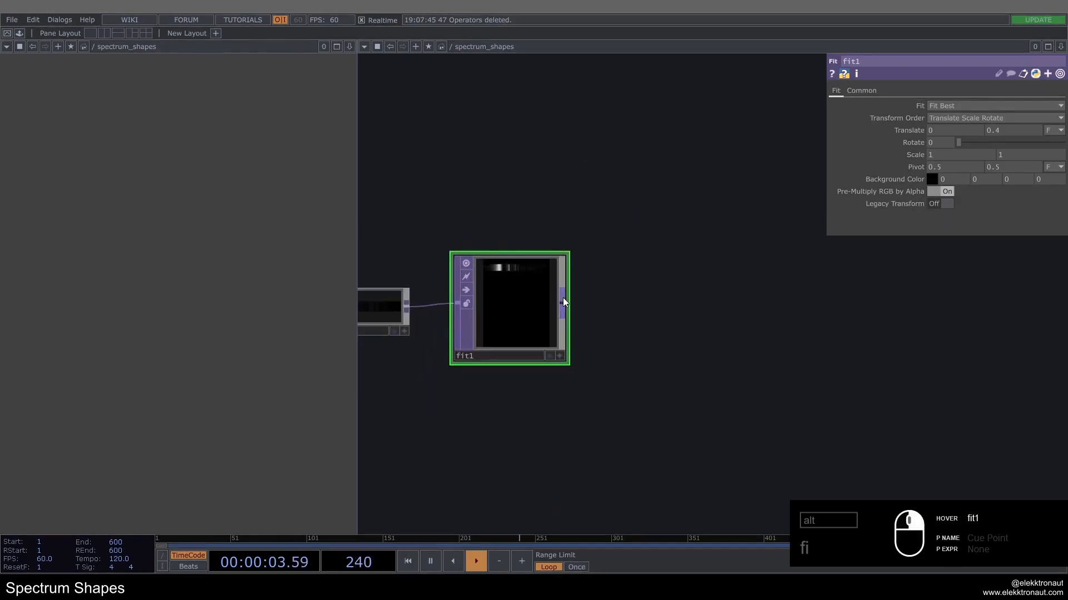
{"action": "right_click", "coordinate": [563, 299]}
{"action": "type", "text": "ra"}
{"action": "left_click", "coordinate": [577, 194]}
{"action": "left_click", "coordinate": [677, 314]}
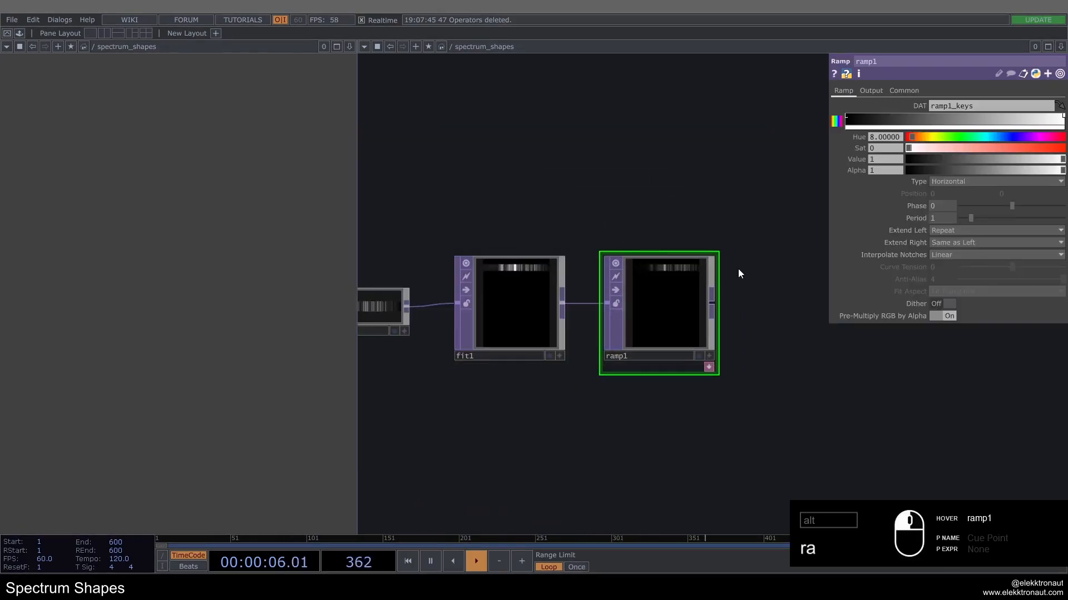
Step: Add a key about a quarter of the way along the Ramp's gradient and set its Value to 0.642
{"action": "scroll", "coordinate": [759, 224], "scroll_direction": "up", "scroll_amount": 2}
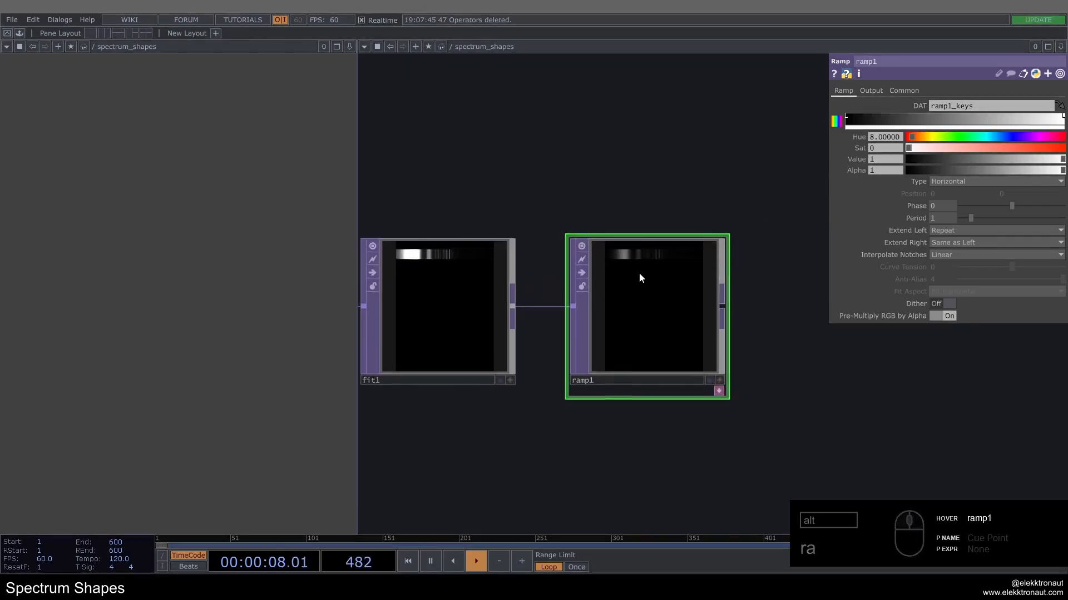
{"action": "scroll", "coordinate": [639, 273], "scroll_direction": "up", "scroll_amount": 2}
{"action": "left_click", "coordinate": [914, 119]}
{"action": "left_click_drag", "start_coordinate": [914, 120], "coordinate": [906, 119]}
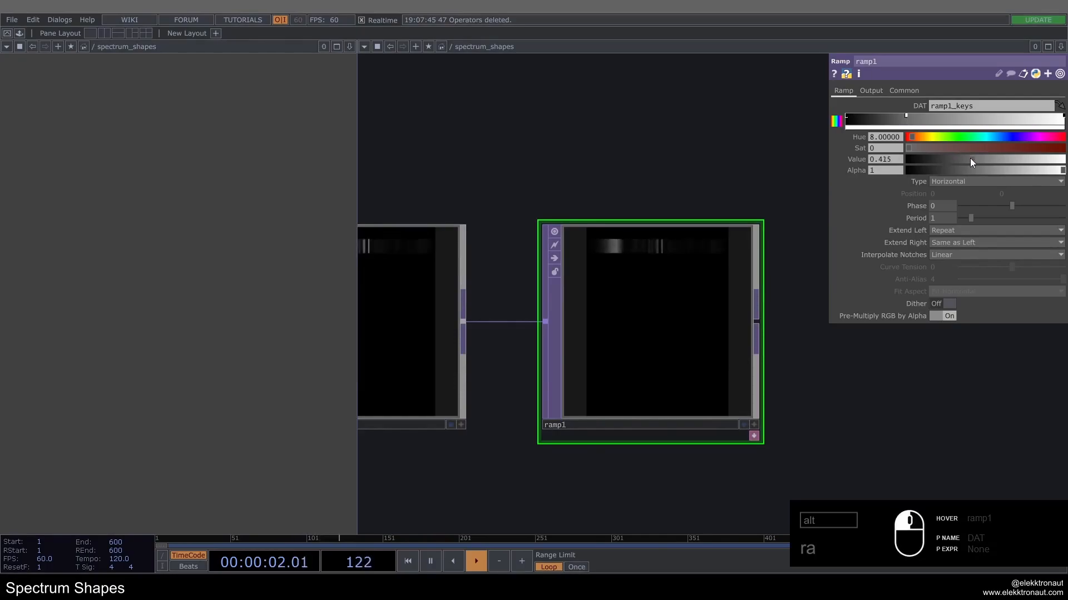
{"action": "left_click_drag", "start_coordinate": [970, 158], "coordinate": [1007, 167]}
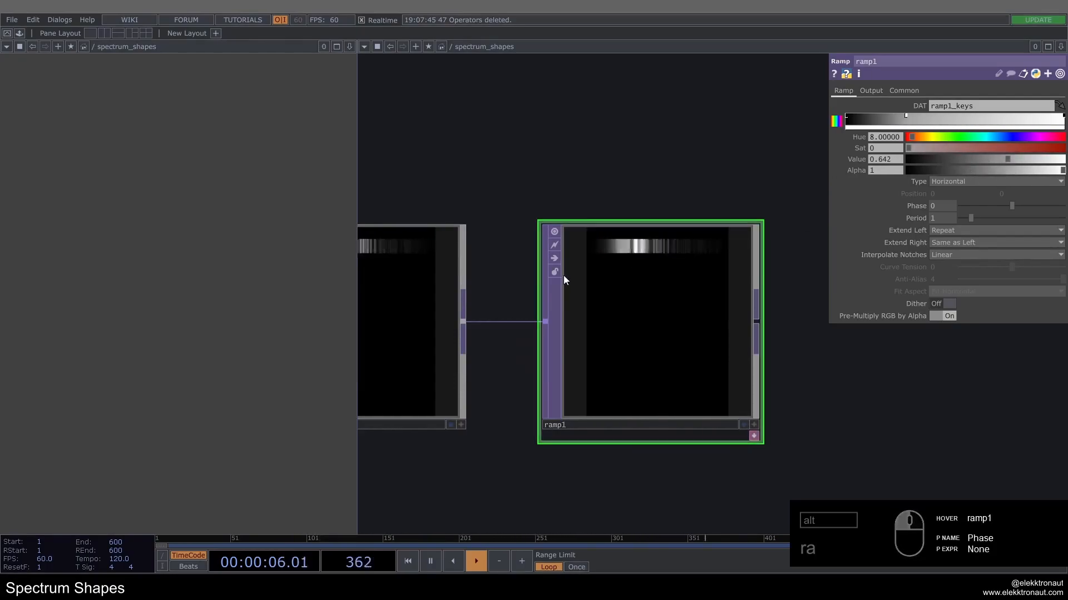
Step: Append a Level TOP to the Ramp and place it beside that operator
{"action": "scroll", "coordinate": [590, 261], "scroll_direction": "down", "scroll_amount": 5}
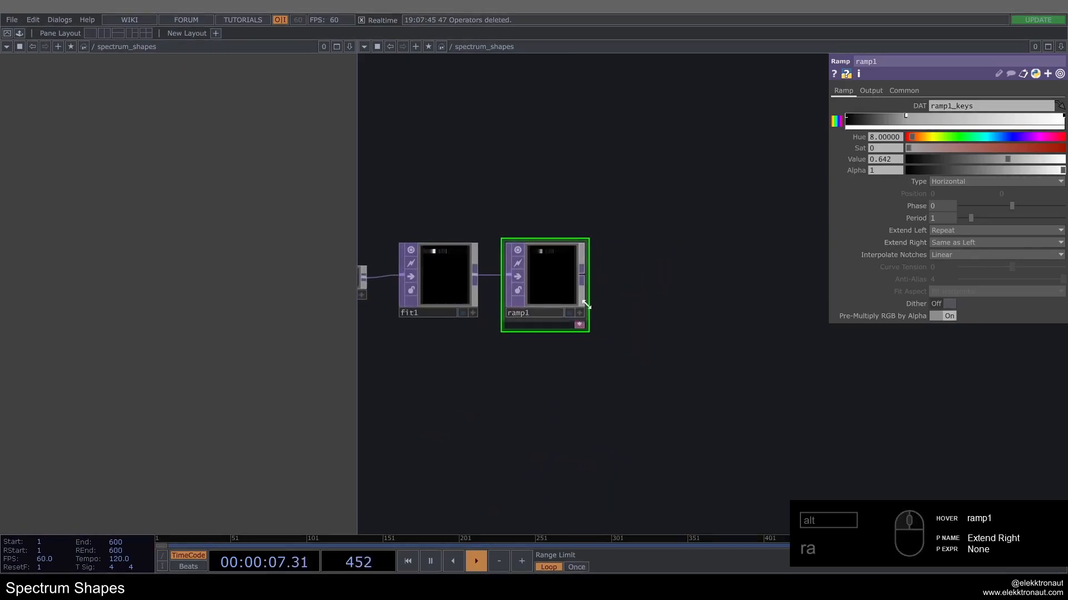
{"action": "right_click", "coordinate": [582, 270]}
{"action": "type", "text": "le"}
{"action": "left_click", "coordinate": [488, 310]}
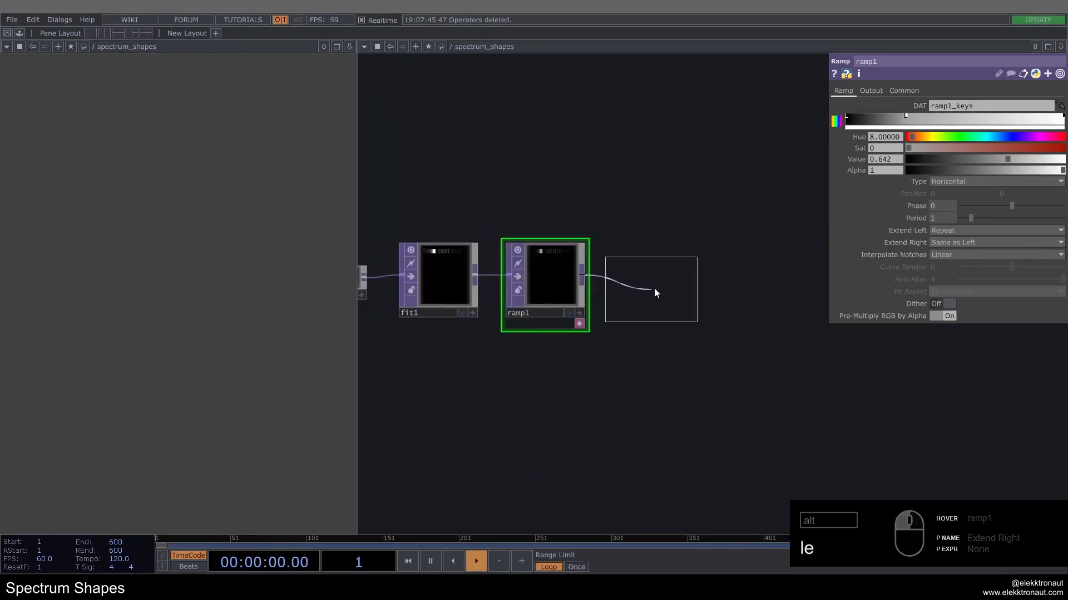
{"action": "left_click", "coordinate": [652, 288]}
{"action": "scroll", "coordinate": [692, 272], "scroll_direction": "up", "scroll_amount": 2}
{"action": "scroll", "coordinate": [692, 272], "scroll_direction": "up", "scroll_amount": 1}
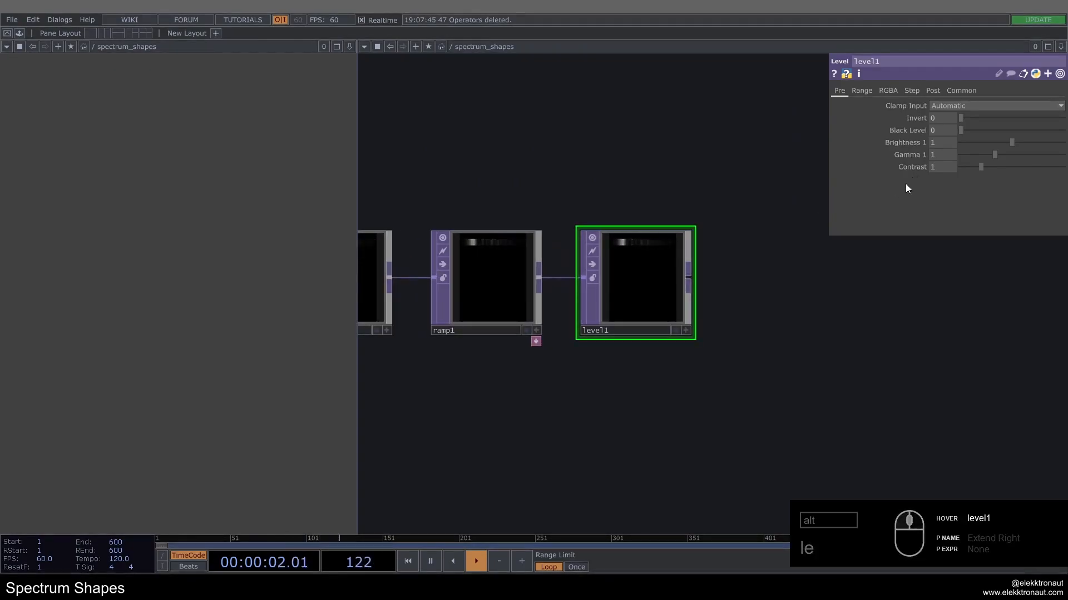
Step: Set the Level operator's Gamma 1 to 0.8
{"action": "left_click_drag", "start_coordinate": [939, 155], "coordinate": [642, 162]}
{"action": "type", "text": ".8"}
{"action": "key", "text": "Return"}
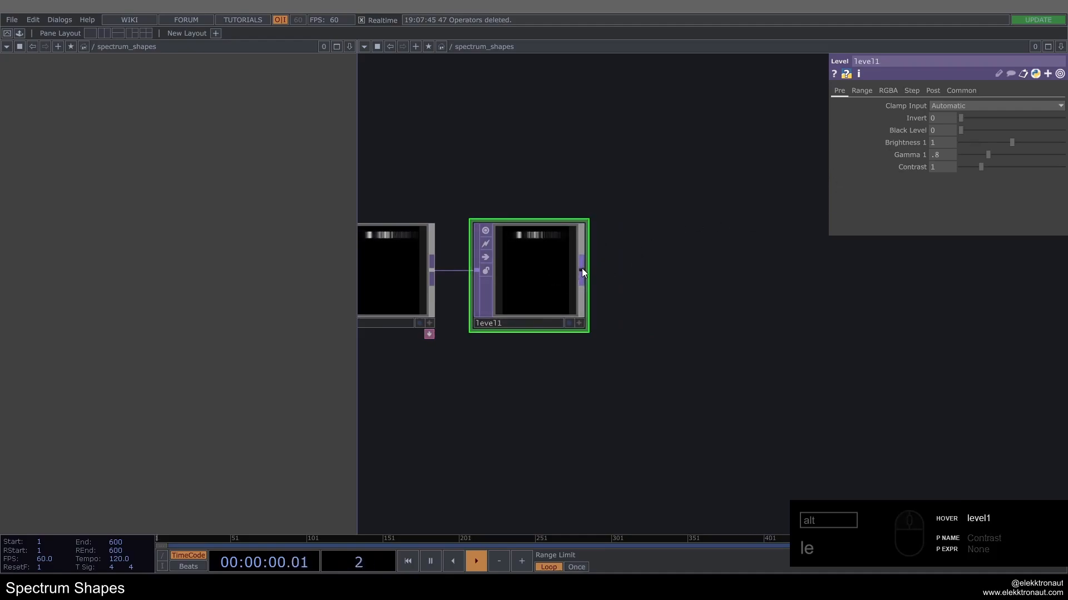
Step: Append a Channel Mix TOP to the Level operator and set the alpha value in its Alpha row to 0
{"action": "right_click", "coordinate": [582, 268]}
{"action": "type", "text": "cha"}
{"action": "left_click", "coordinate": [408, 210]}
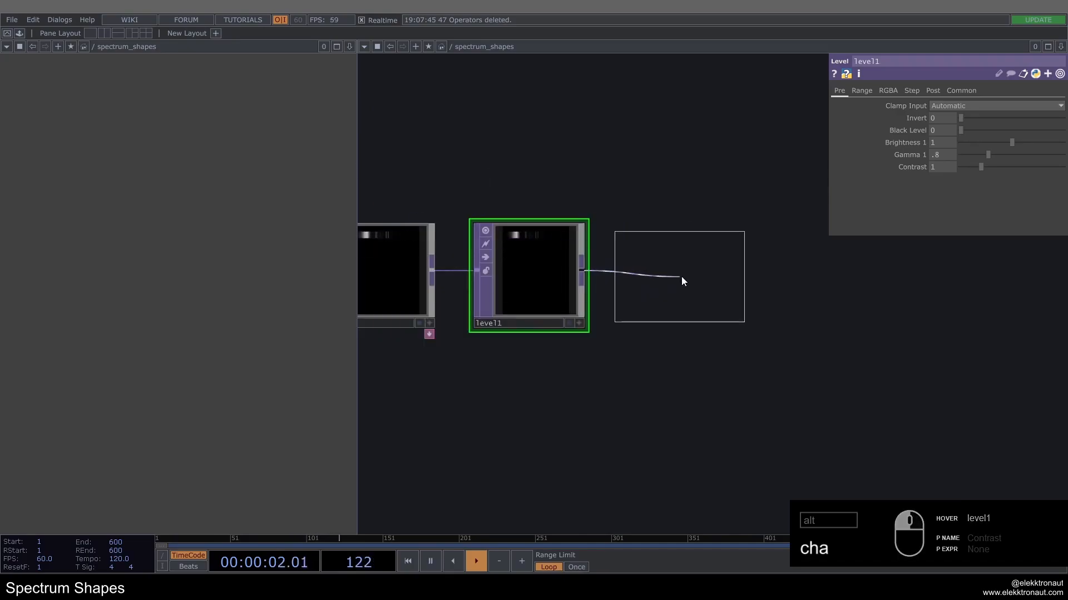
{"action": "left_click", "coordinate": [682, 275]}
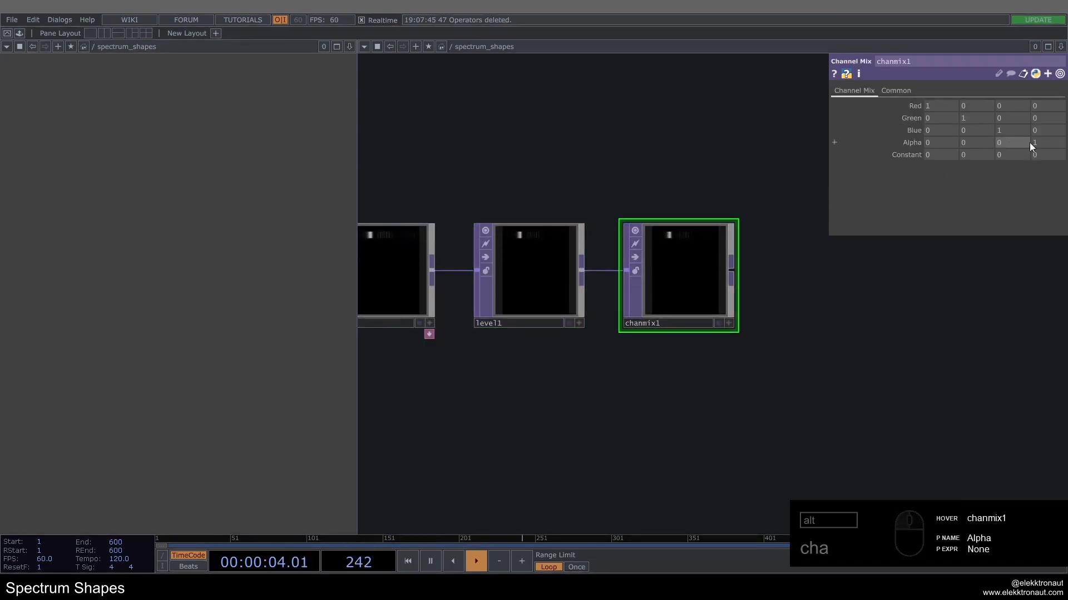
{"action": "left_click_drag", "start_coordinate": [1043, 143], "coordinate": [902, 161]}
{"action": "scroll", "coordinate": [693, 248], "scroll_direction": "up", "scroll_amount": 3}
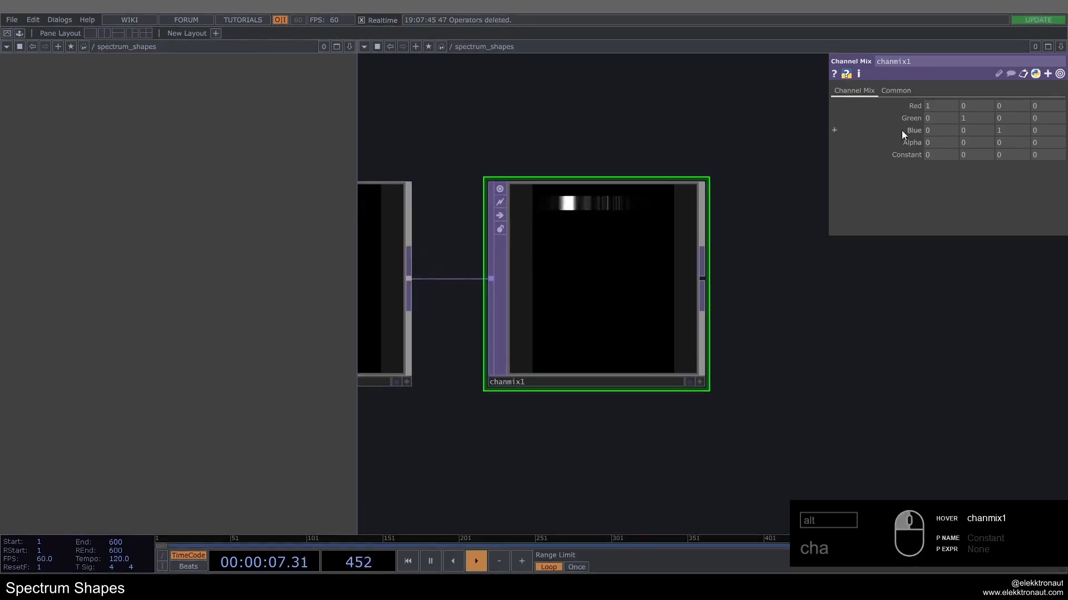
{"action": "left_click", "coordinate": [889, 89]}
{"action": "left_click", "coordinate": [955, 229]}
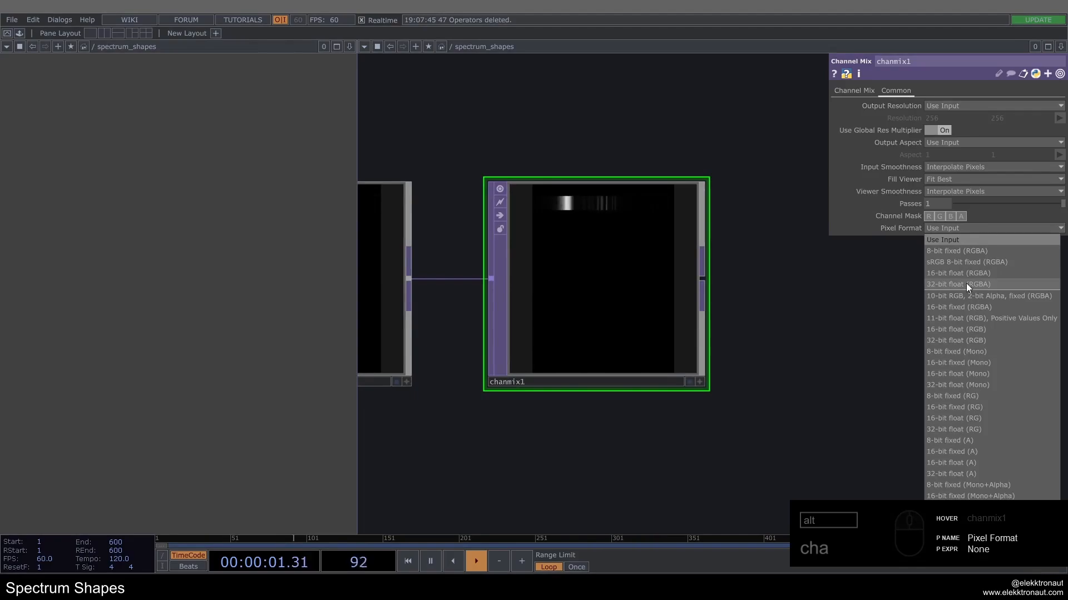
{"action": "left_click", "coordinate": [966, 252]}
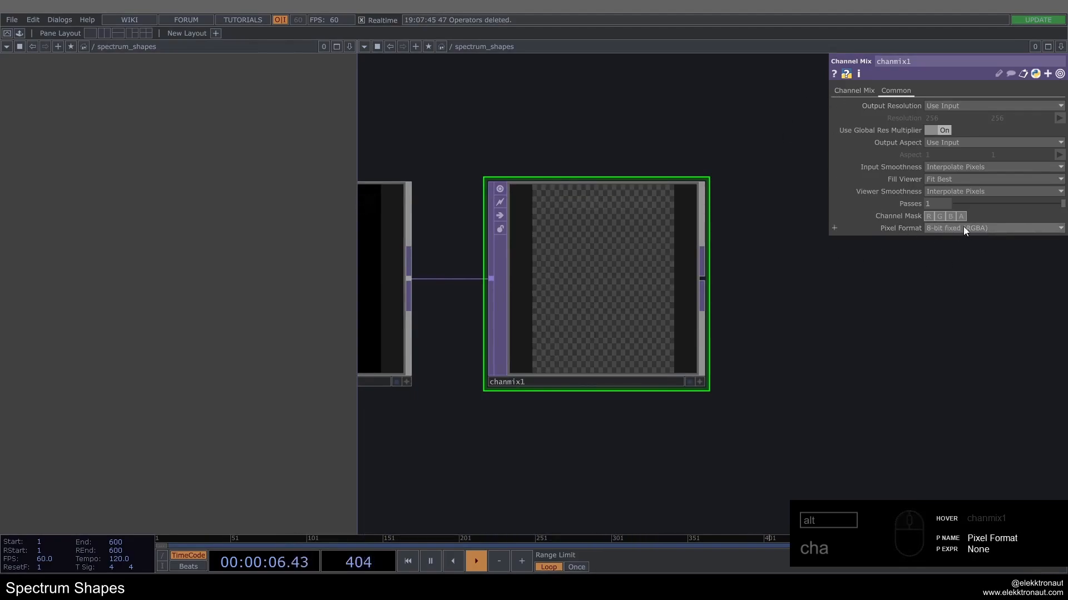
{"action": "left_click", "coordinate": [868, 94]}
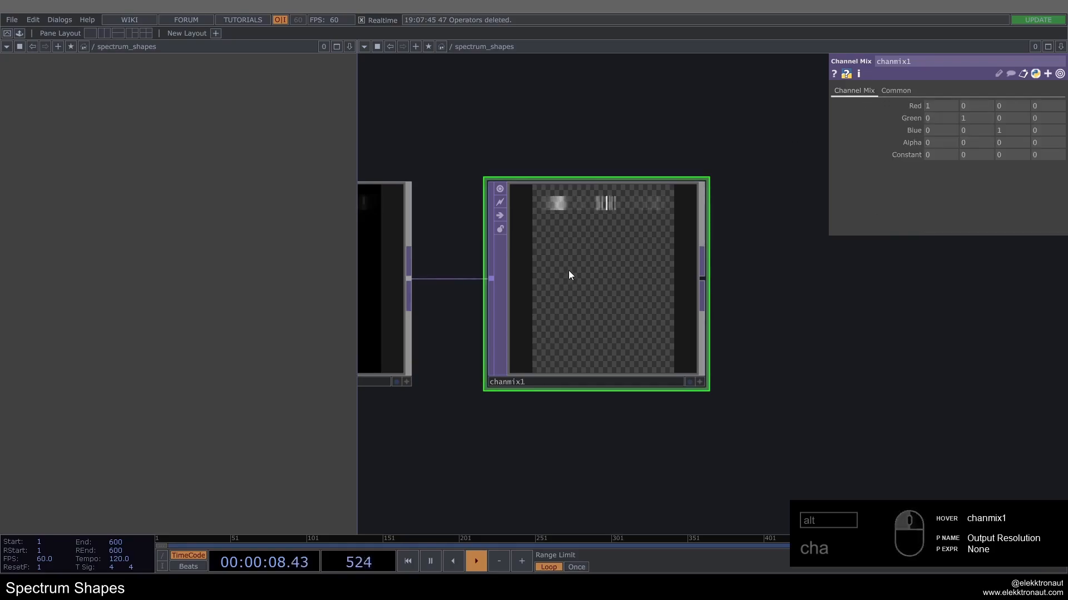
Step: Append a Feedback TOP to the Channel Mix, placed on a branch above the main chain
{"action": "scroll", "coordinate": [568, 271], "scroll_direction": "down", "scroll_amount": 5}
{"action": "left_click_drag", "start_coordinate": [639, 221], "coordinate": [559, 229]}
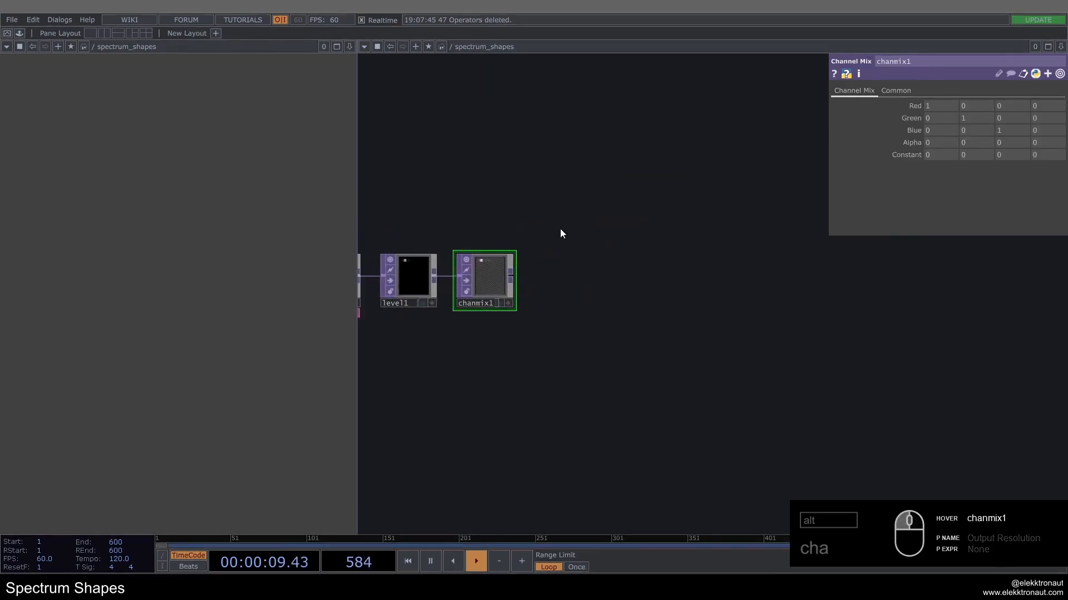
{"action": "right_click", "coordinate": [512, 279]}
{"action": "type", "text": "fe"}
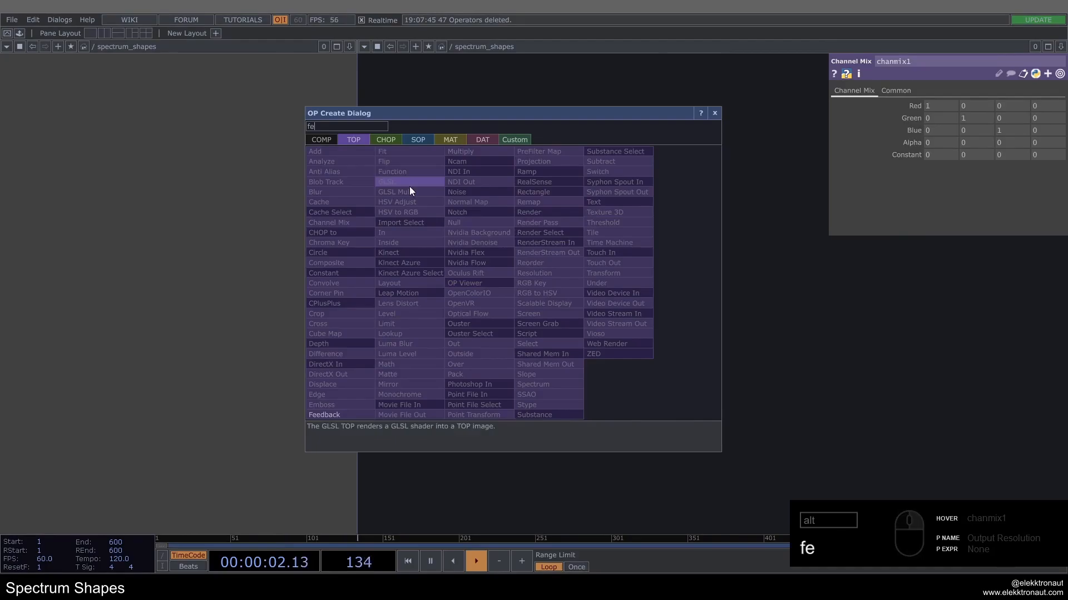
{"action": "left_click", "coordinate": [358, 415]}
{"action": "left_click", "coordinate": [600, 210]}
{"action": "left_click_drag", "start_coordinate": [581, 286], "coordinate": [526, 315]}
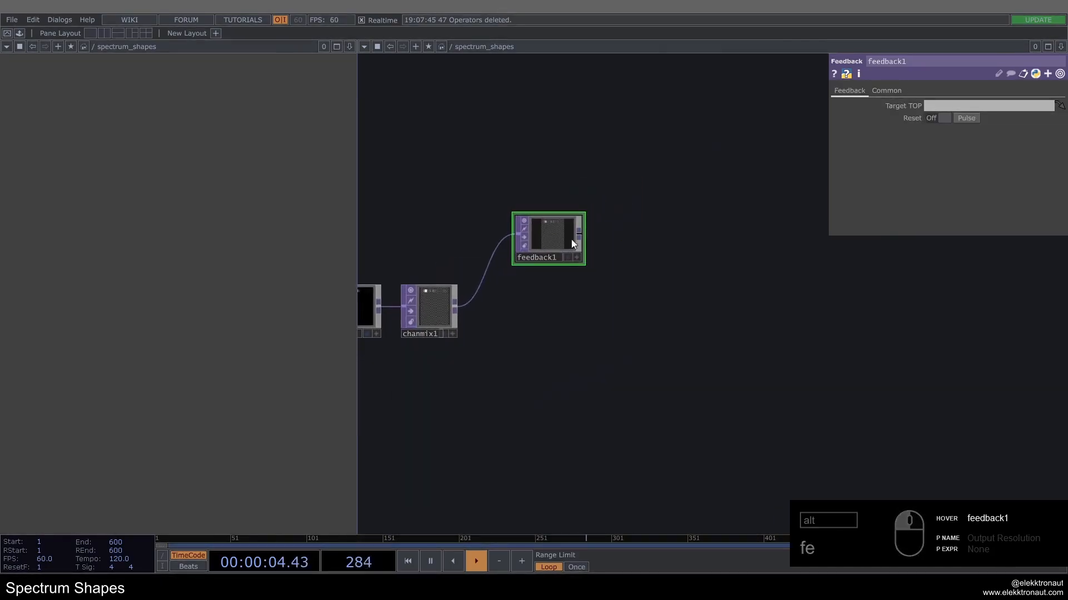
Step: Append a Ramp TOP to the Feedback operator and a Transform TOP to that Ramp, in one row
{"action": "right_click", "coordinate": [580, 236]}
{"action": "type", "text": "ra"}
{"action": "left_click", "coordinate": [598, 128]}
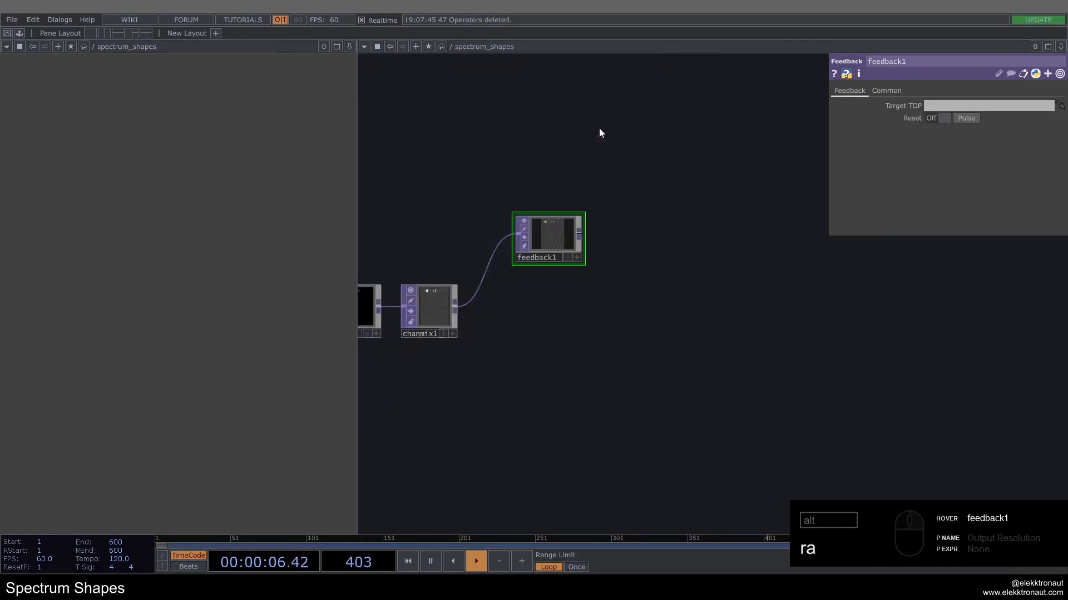
{"action": "left_click", "coordinate": [639, 236]}
{"action": "right_click", "coordinate": [672, 234]}
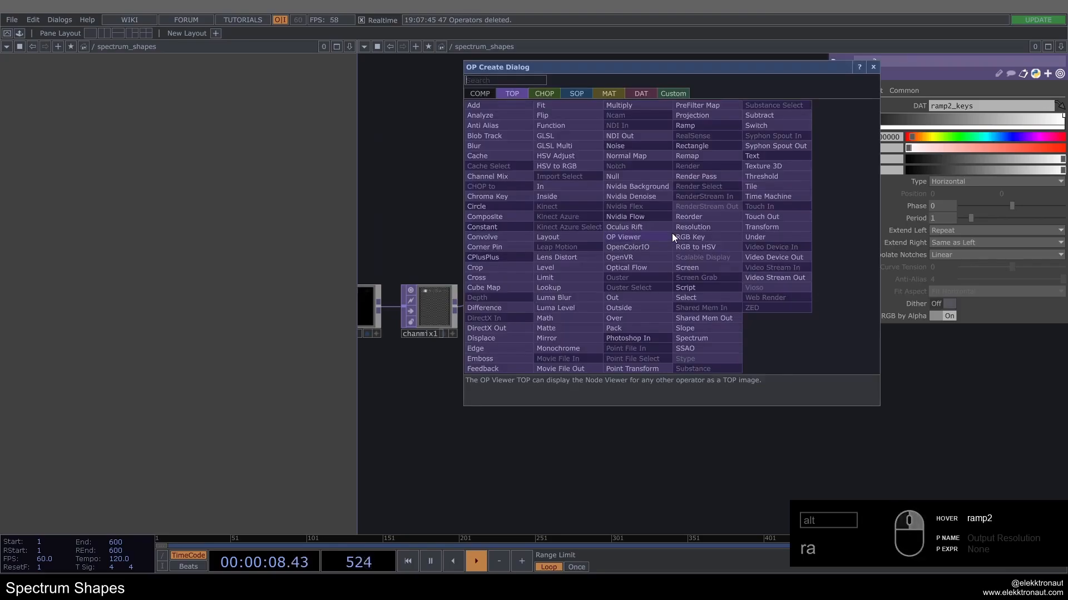
{"action": "type", "text": "tr"}
{"action": "left_click", "coordinate": [762, 226]}
{"action": "left_click", "coordinate": [754, 239]}
Step: Append a Blur TOP to the Transform operator and place it beside that operator
{"action": "right_click", "coordinate": [756, 239]}
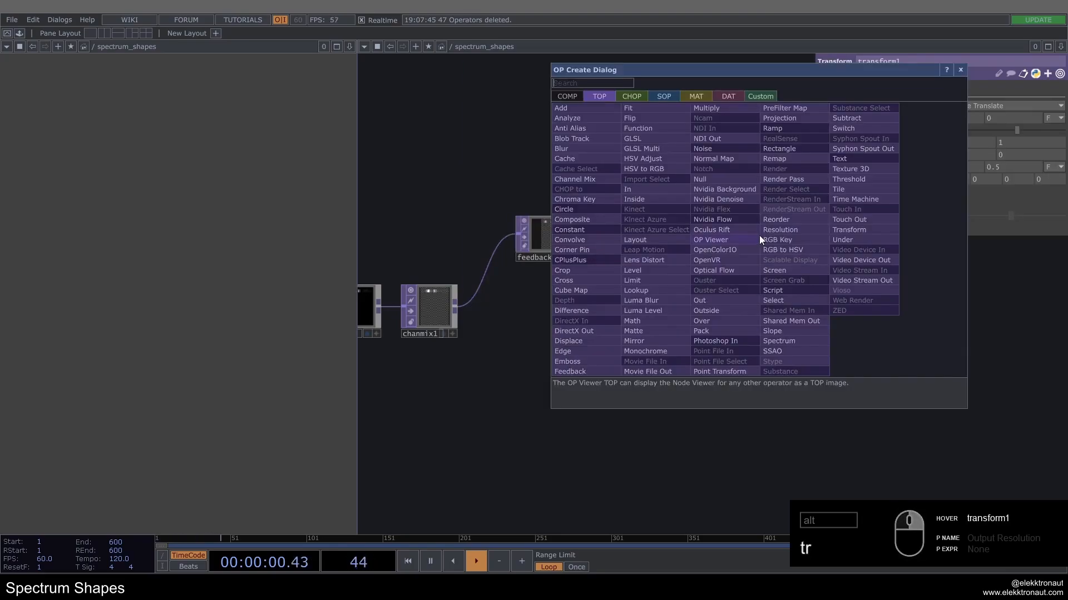
{"action": "type", "text": "b"}
{"action": "left_click", "coordinate": [599, 147]}
{"action": "left_click", "coordinate": [813, 244]}
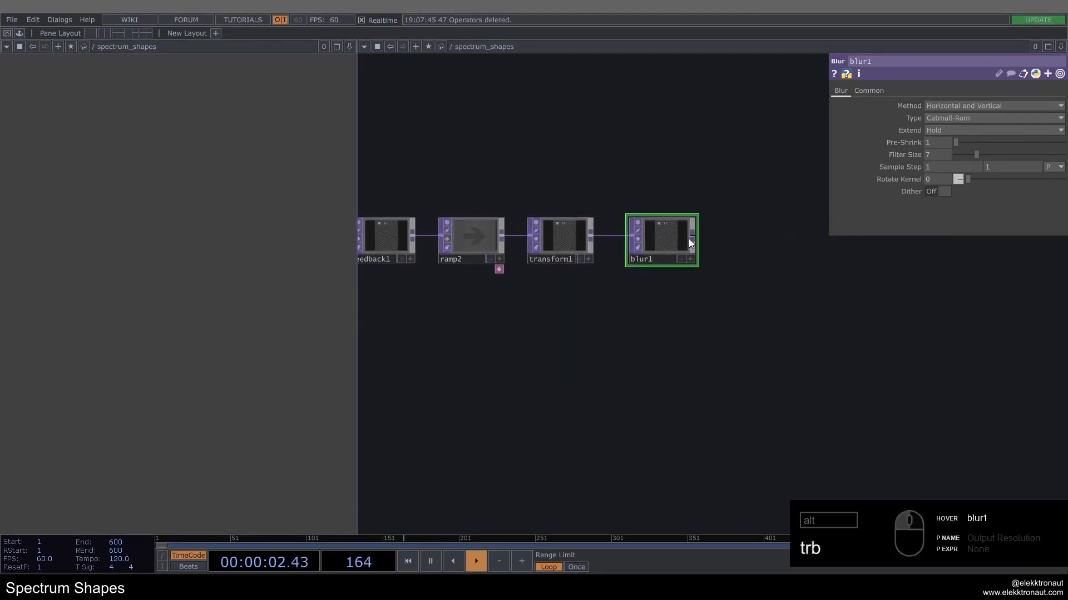
Step: Append a Composite TOP to the Blur and wire the Channel Mix in as its second input
{"action": "right_click", "coordinate": [696, 238]}
{"action": "type", "text": "com"}
{"action": "left_click", "coordinate": [533, 223]}
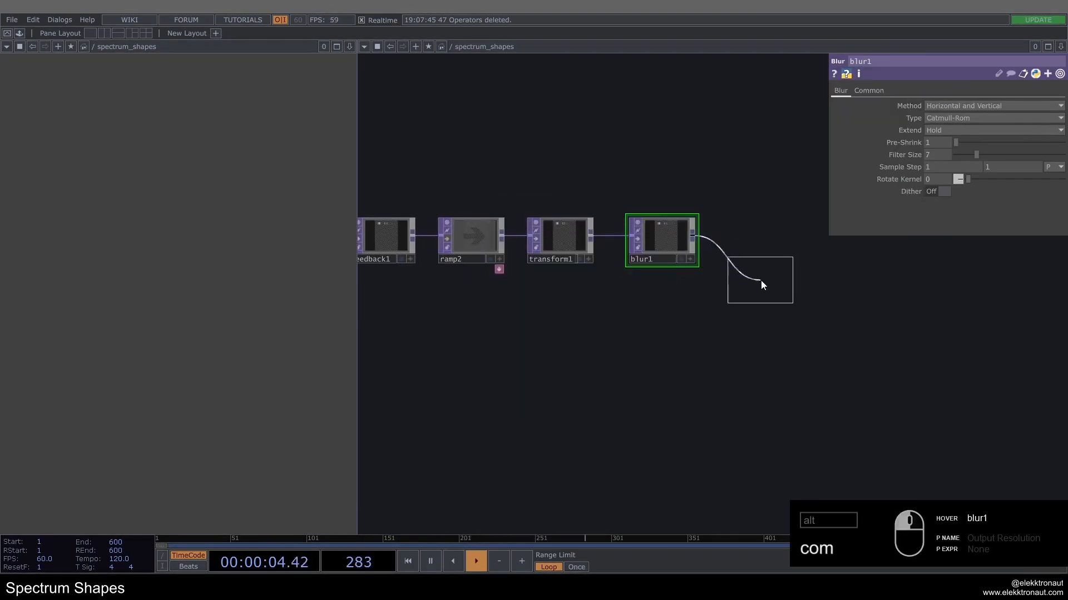
{"action": "left_click", "coordinate": [790, 291]}
{"action": "scroll", "coordinate": [721, 299], "scroll_direction": "down", "scroll_amount": 4}
{"action": "left_click_drag", "start_coordinate": [507, 305], "coordinate": [746, 295]}
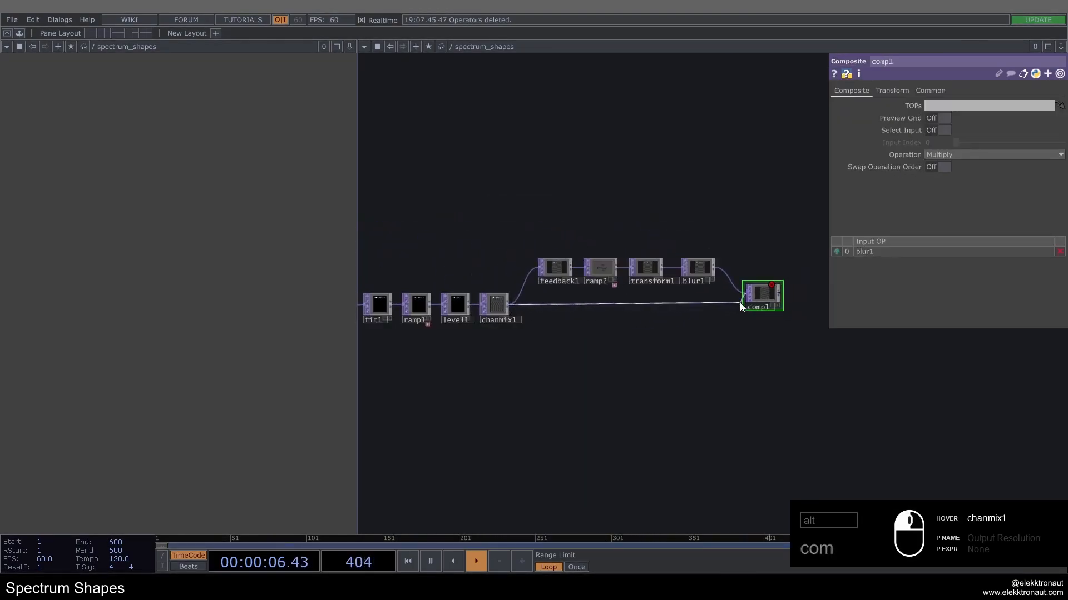
{"action": "scroll", "coordinate": [801, 279], "scroll_direction": "up", "scroll_amount": 2}
Step: Set the Composite's Operation to Over and line the operator up with the Channel Mix
{"action": "left_click", "coordinate": [969, 155]}
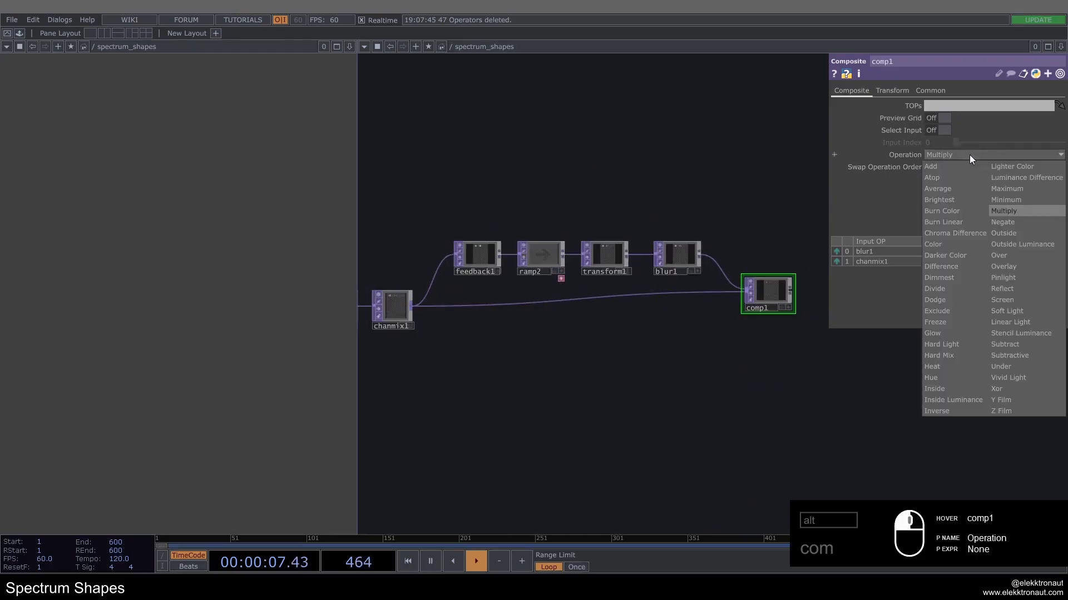
{"action": "left_click", "coordinate": [999, 255]}
{"action": "left_click_drag", "start_coordinate": [772, 288], "coordinate": [778, 303]}
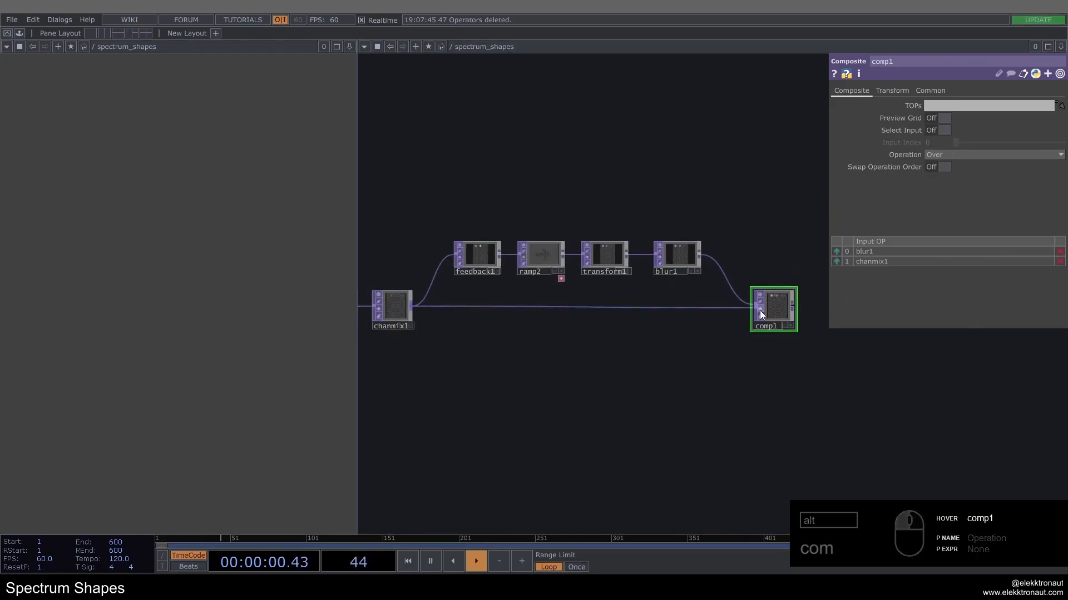
Step: Set the Feedback operator's Target TOP to comp1 to close the feedback loop
{"action": "left_click", "coordinate": [485, 257]}
{"action": "scroll", "coordinate": [478, 256], "scroll_direction": "up", "scroll_amount": 3}
Step: Create a Keyboard In CHOP and place it directly above the Feedback operator
{"action": "key", "text": "Tab"}
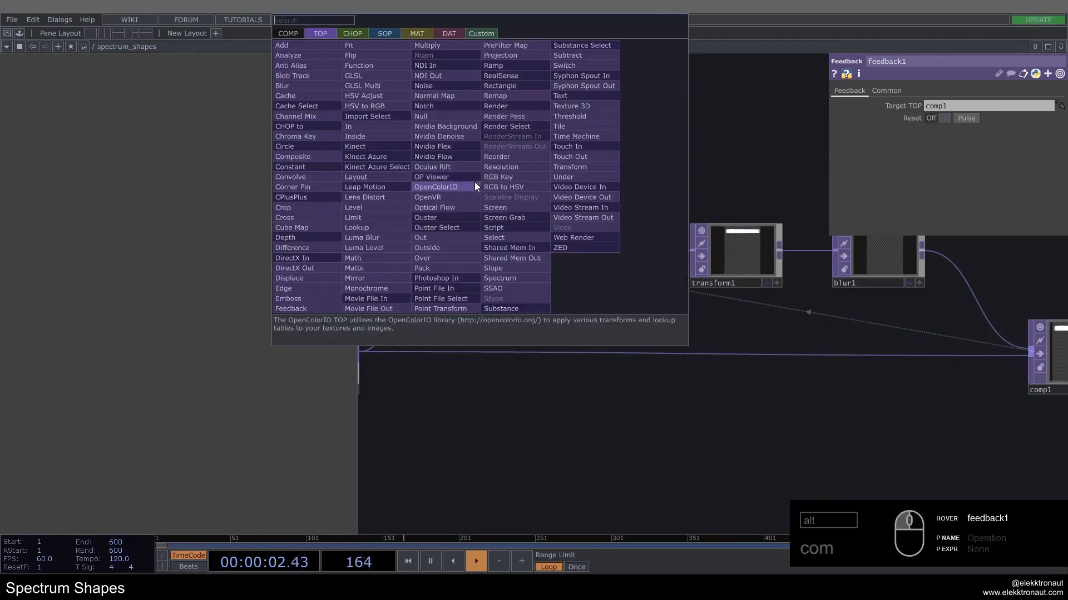
{"action": "type", "text": "ke"}
{"action": "left_click", "coordinate": [352, 34]}
{"action": "left_click", "coordinate": [454, 225]}
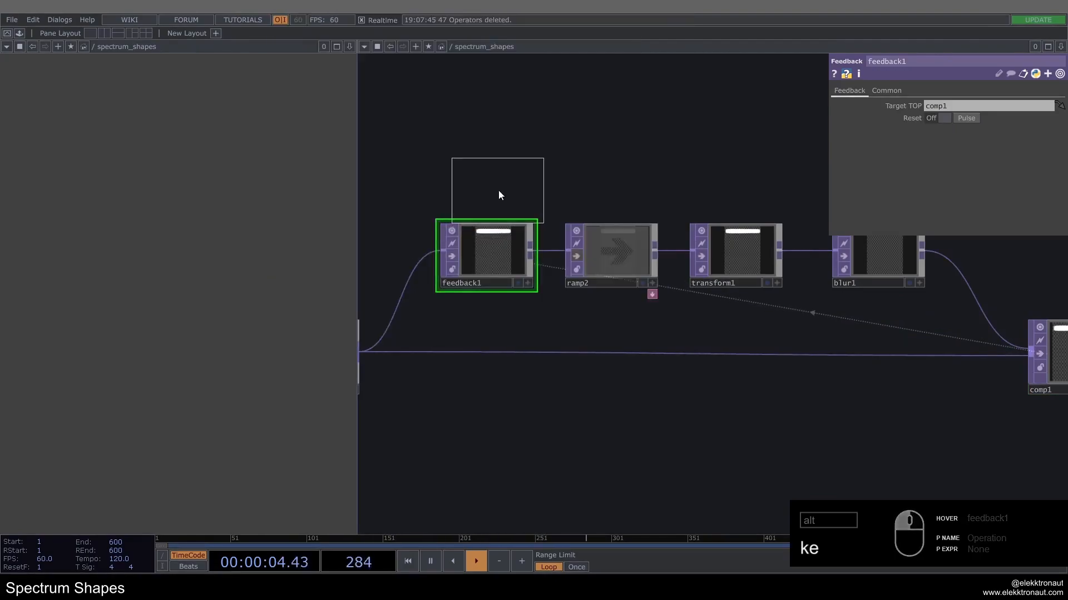
{"action": "left_click", "coordinate": [486, 167]}
Step: Reference the Keyboard In's k1 channel in the Feedback's Reset Pulse and trigger the reset several times
{"action": "left_click", "coordinate": [491, 245]}
{"action": "left_click_drag", "start_coordinate": [489, 167], "coordinate": [966, 118]}
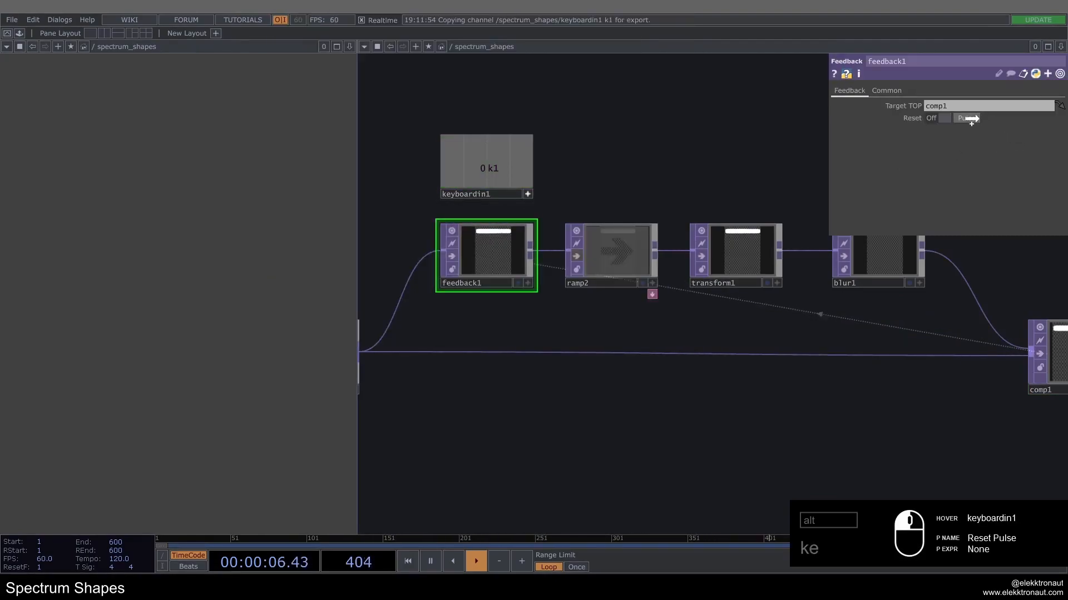
{"action": "key", "text": "1"}
{"action": "key", "text": "1"}
{"action": "key", "text": "1"}
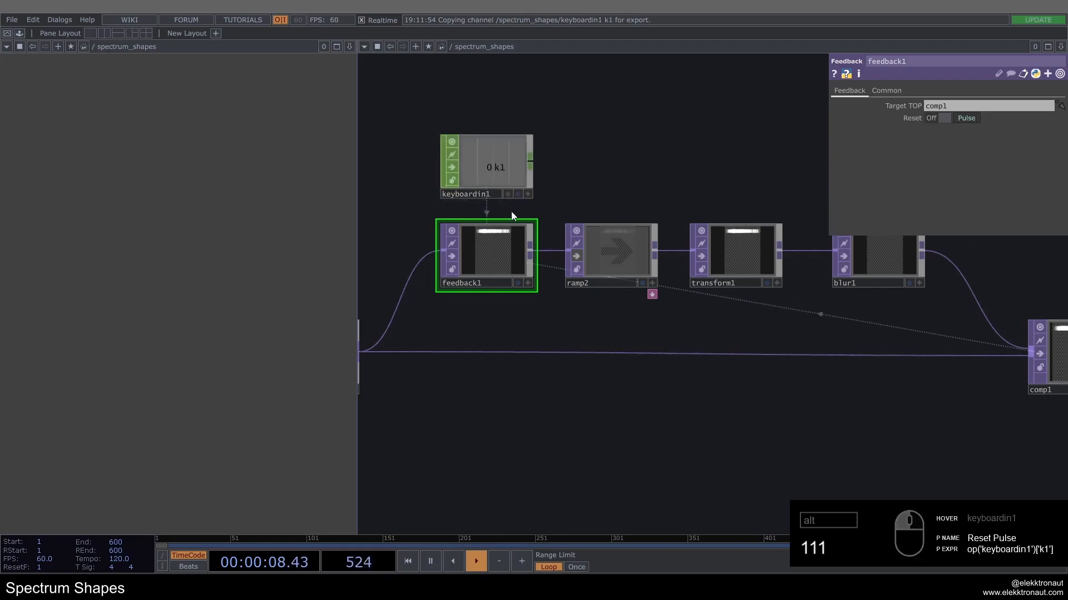
{"action": "key", "text": "1"}
{"action": "key", "text": "1"}
Step: Append a Null TOP to the Composite and rename it bg
{"action": "scroll", "coordinate": [528, 222], "scroll_direction": "down", "scroll_amount": 5}
{"action": "scroll", "coordinate": [673, 283], "scroll_direction": "up", "scroll_amount": 4}
{"action": "left_click", "coordinate": [683, 291]}
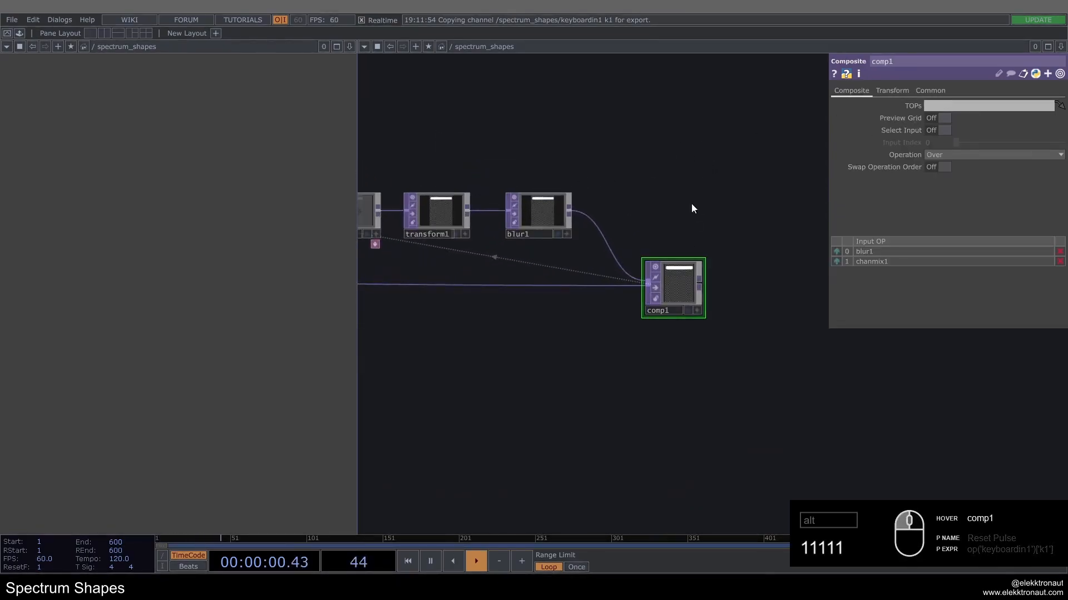
{"action": "left_click_drag", "start_coordinate": [689, 203], "coordinate": [571, 209]}
{"action": "key", "text": "alt+n"}
{"action": "left_click", "coordinate": [752, 285]}
{"action": "left_click", "coordinate": [744, 303]}
{"action": "type", "text": "bg"}
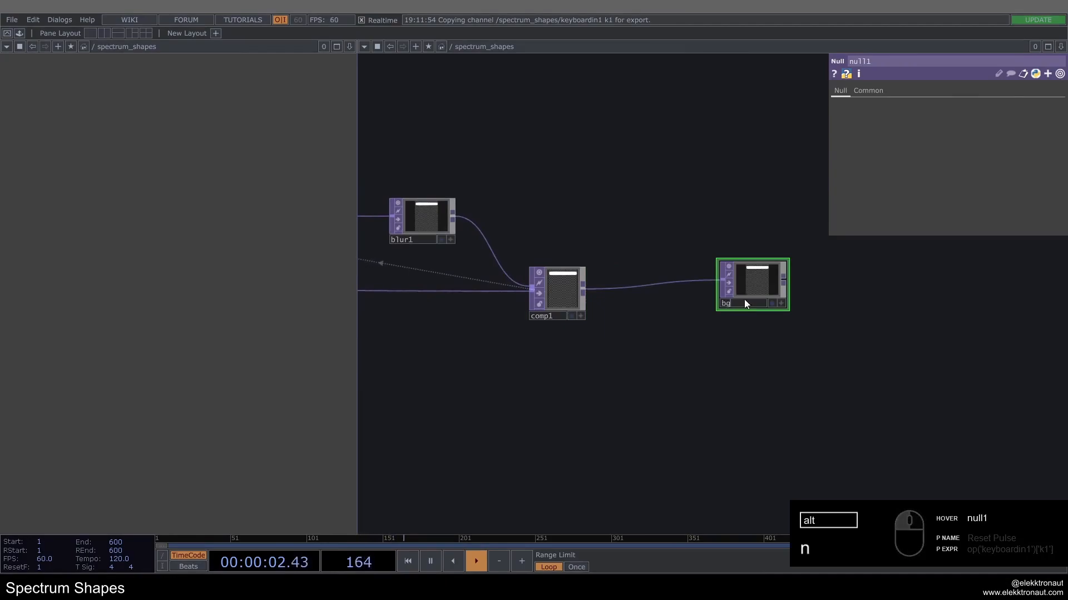
{"action": "key", "text": "Return"}
Step: Line the bg Null up with the Composite and turn on its display as the backdrop
{"action": "left_click_drag", "start_coordinate": [755, 275], "coordinate": [794, 288]}
{"action": "left_click", "coordinate": [796, 323]}
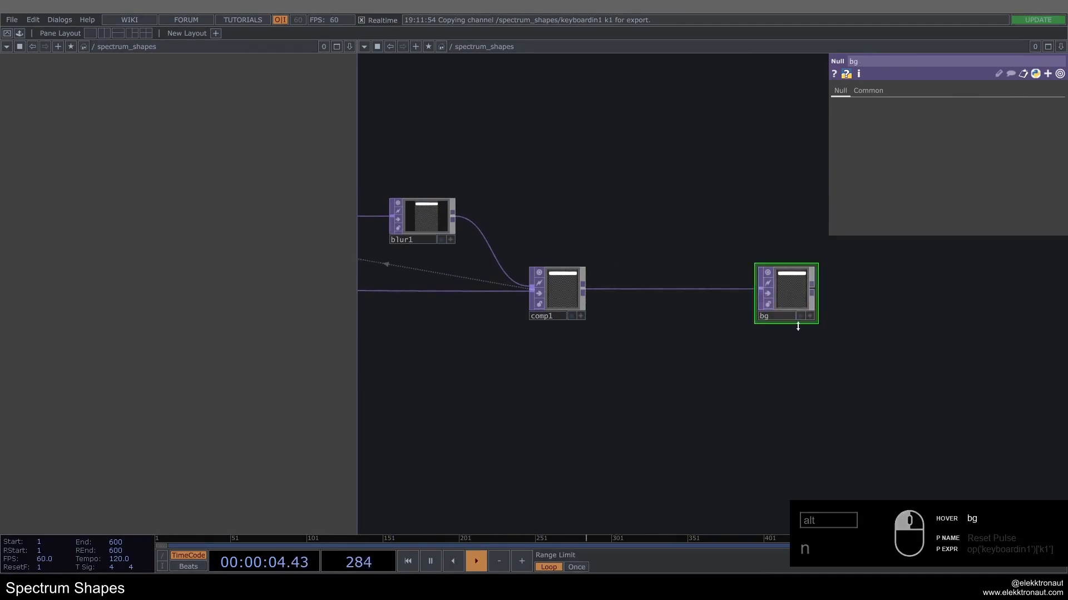
{"action": "left_click", "coordinate": [800, 317]}
{"action": "left_click_drag", "start_coordinate": [684, 315], "coordinate": [751, 238]}
{"action": "middle_click_drag", "start_coordinate": [666, 265], "coordinate": [650, 276]}
Step: Turn Backdrop TOPs on for the network pane, compare the view, and turn it off again
{"action": "right_click", "coordinate": [666, 274]}
{"action": "mouse_move", "coordinate": [693, 329]}
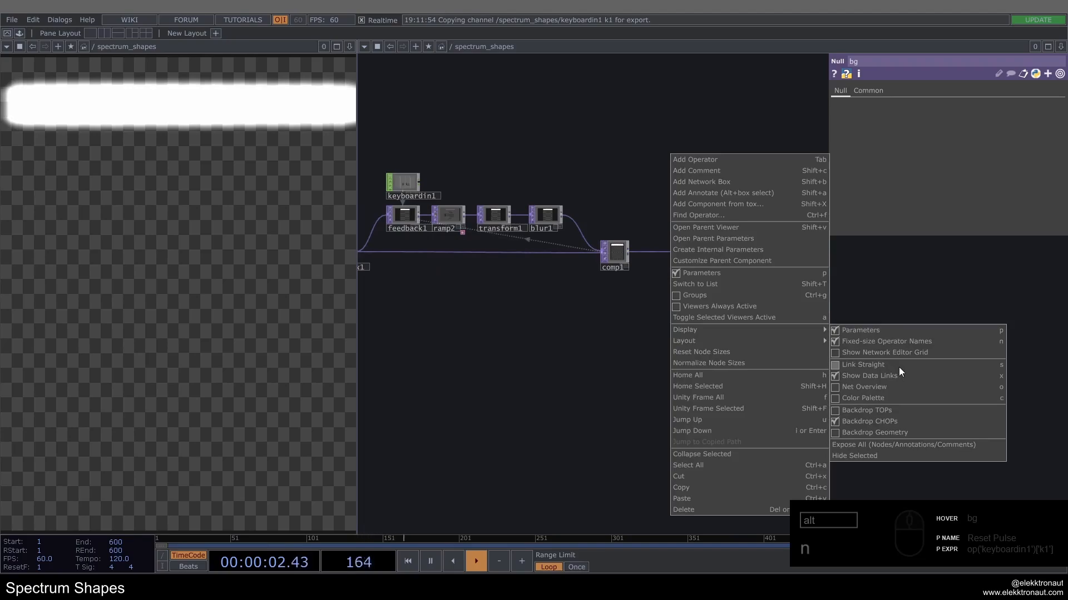
{"action": "left_click", "coordinate": [879, 413]}
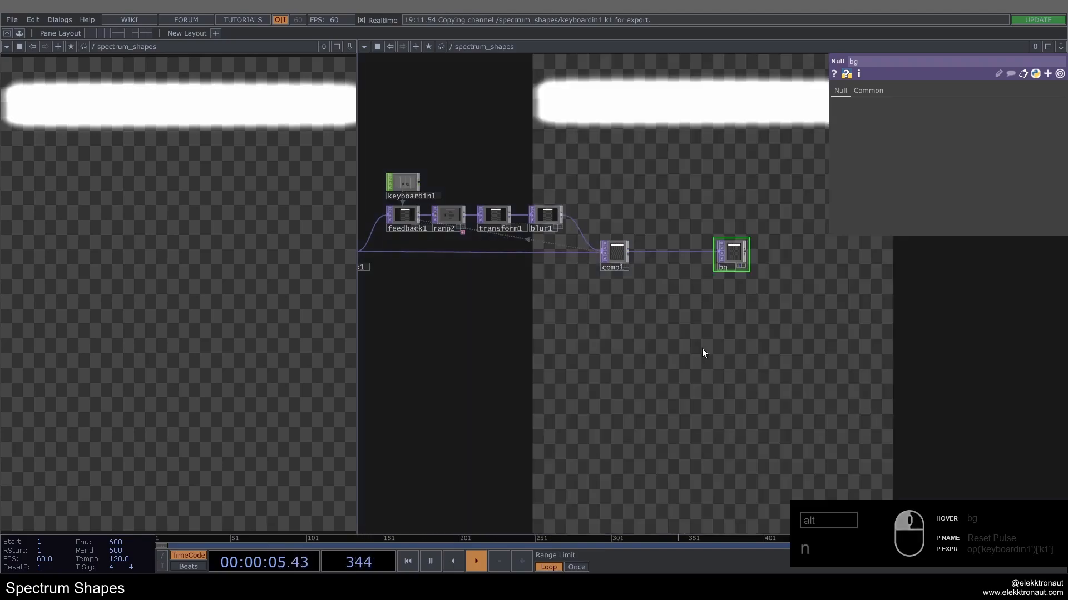
{"action": "right_click", "coordinate": [688, 295]}
{"action": "mouse_move", "coordinate": [779, 349]}
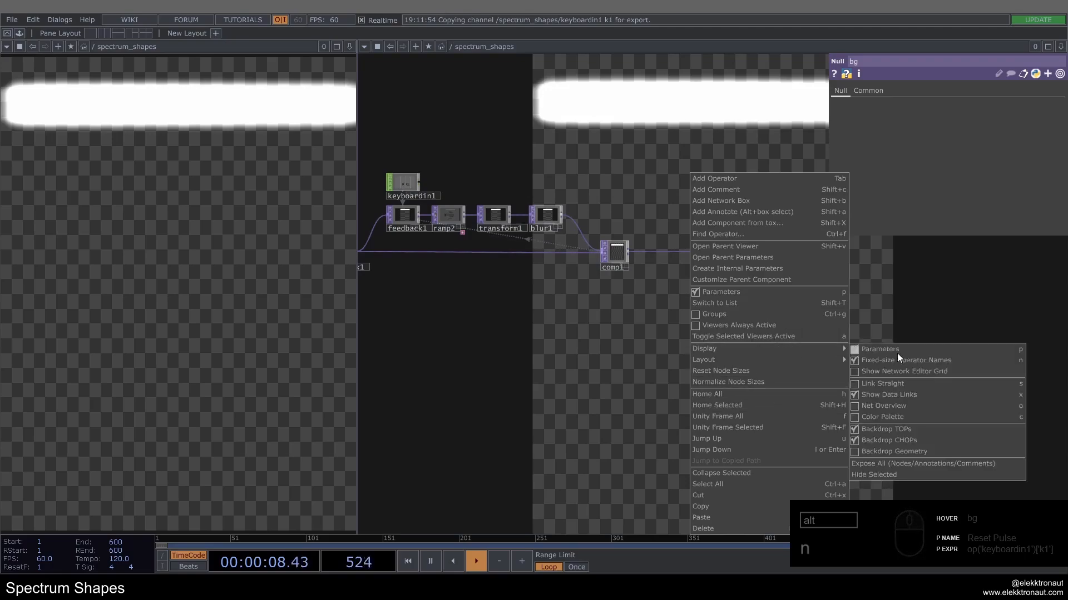
{"action": "left_click", "coordinate": [897, 425]}
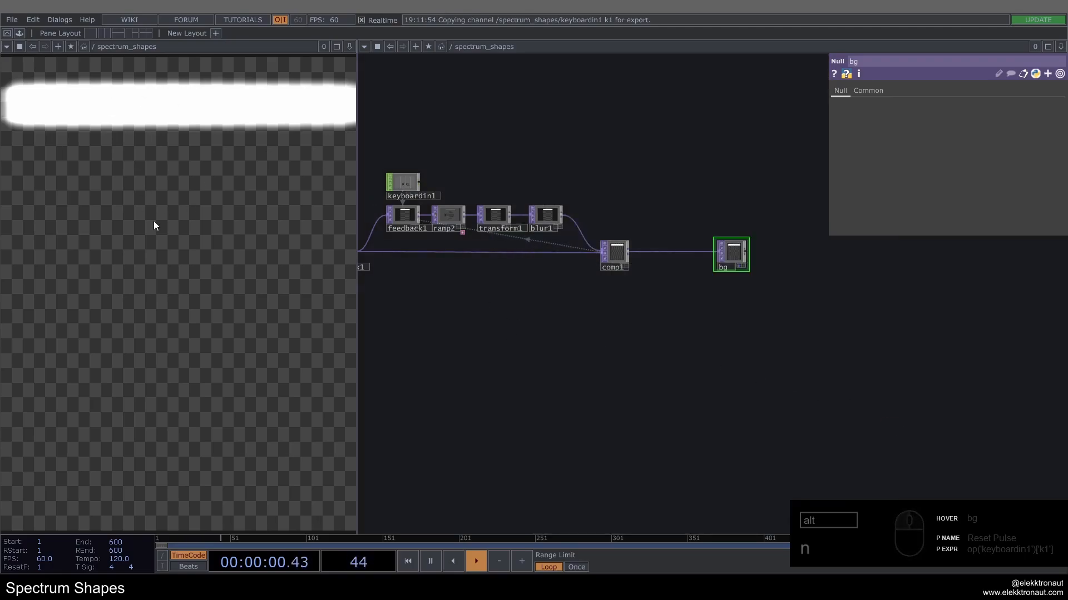
{"action": "left_click_drag", "start_coordinate": [491, 325], "coordinate": [557, 330]}
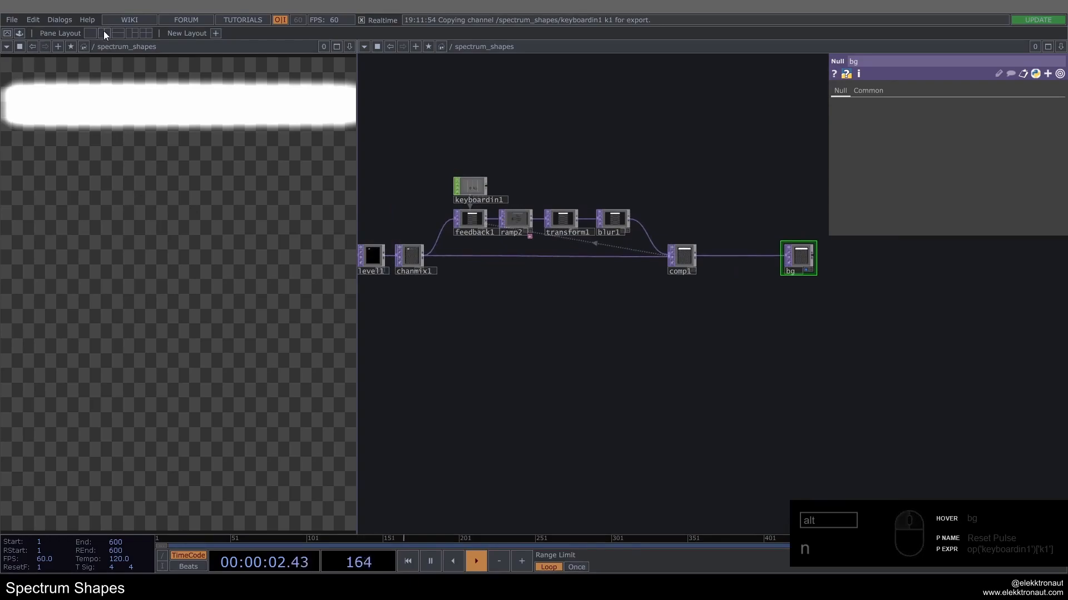
{"action": "left_click", "coordinate": [7, 46]}
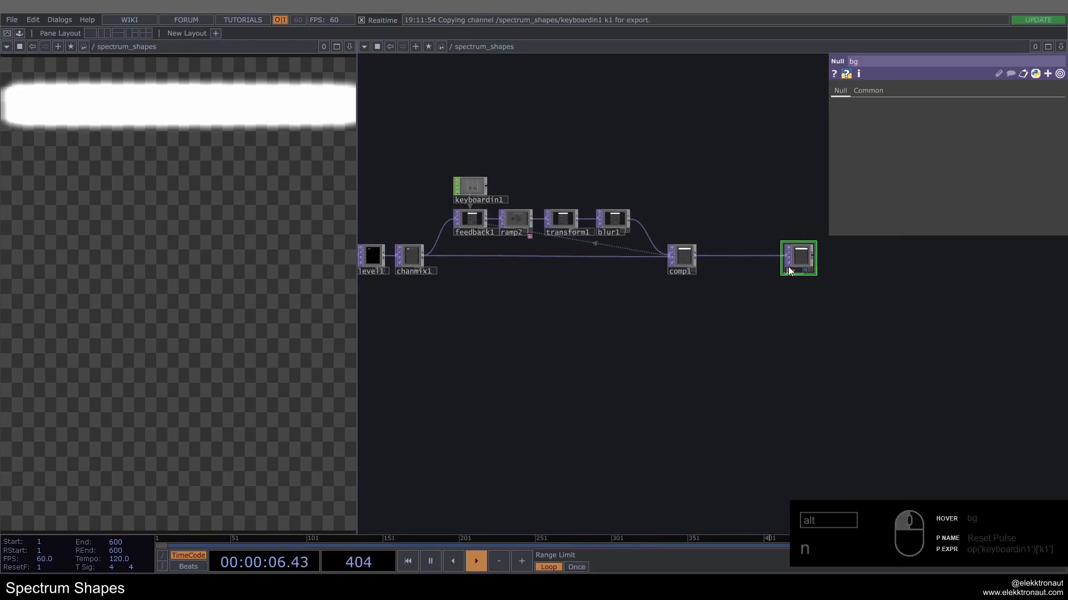
Step: Turn on the Composite's display so it appears in the backdrop together with bg
{"action": "scroll", "coordinate": [809, 267], "scroll_direction": "up", "scroll_amount": 3}
{"action": "scroll", "coordinate": [810, 267], "scroll_direction": "up", "scroll_amount": 2}
{"action": "left_click", "coordinate": [459, 261]}
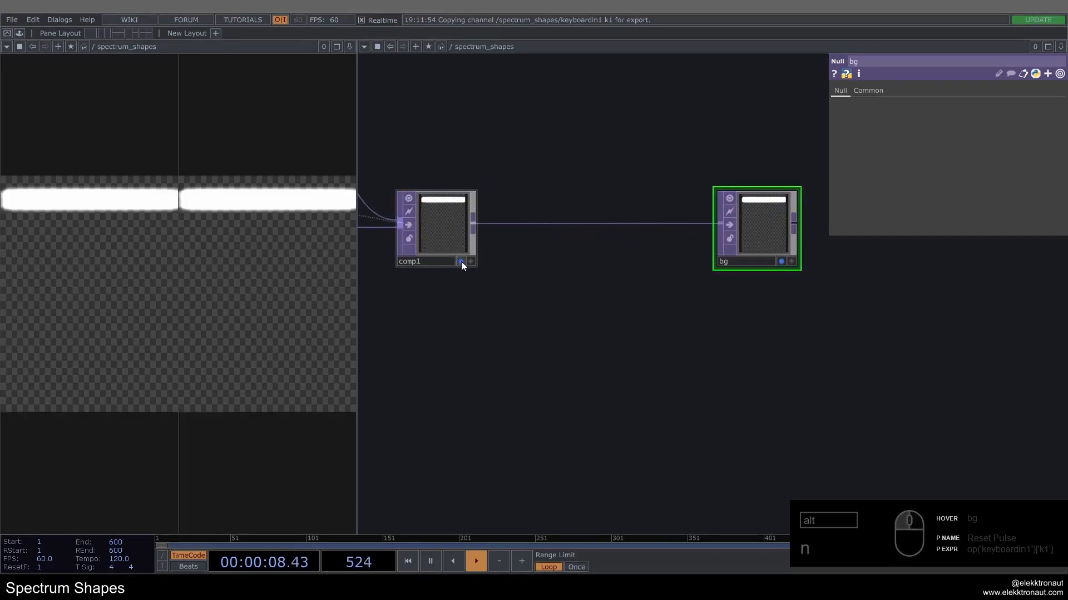
Step: Turn off the Composite's display so the backdrop shows only bg, and reset the feedback loop
{"action": "left_click", "coordinate": [461, 262]}
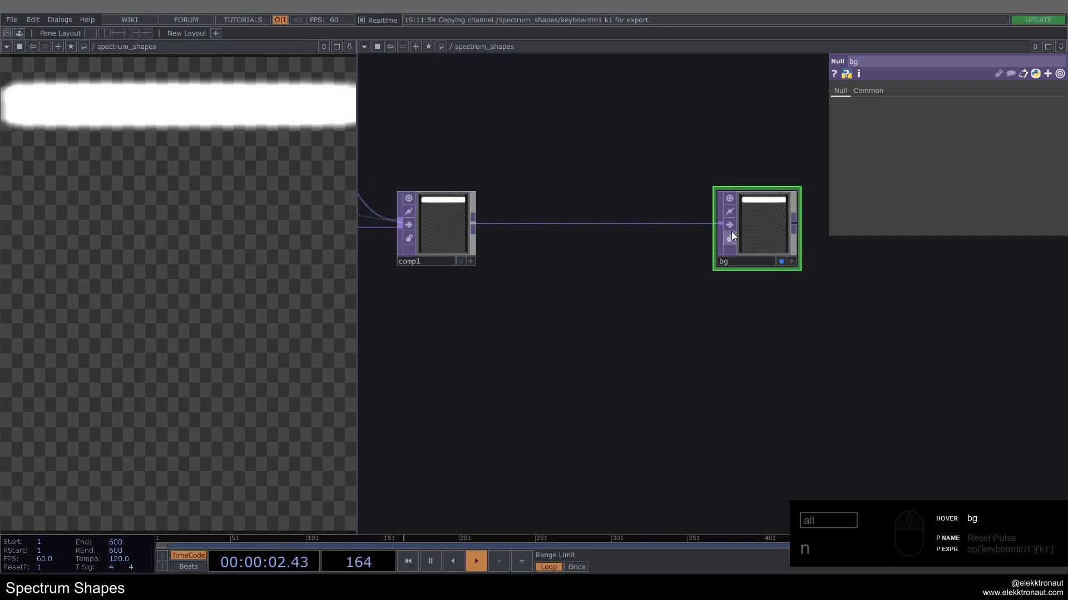
{"action": "scroll", "coordinate": [731, 236], "scroll_direction": "down", "scroll_amount": 5}
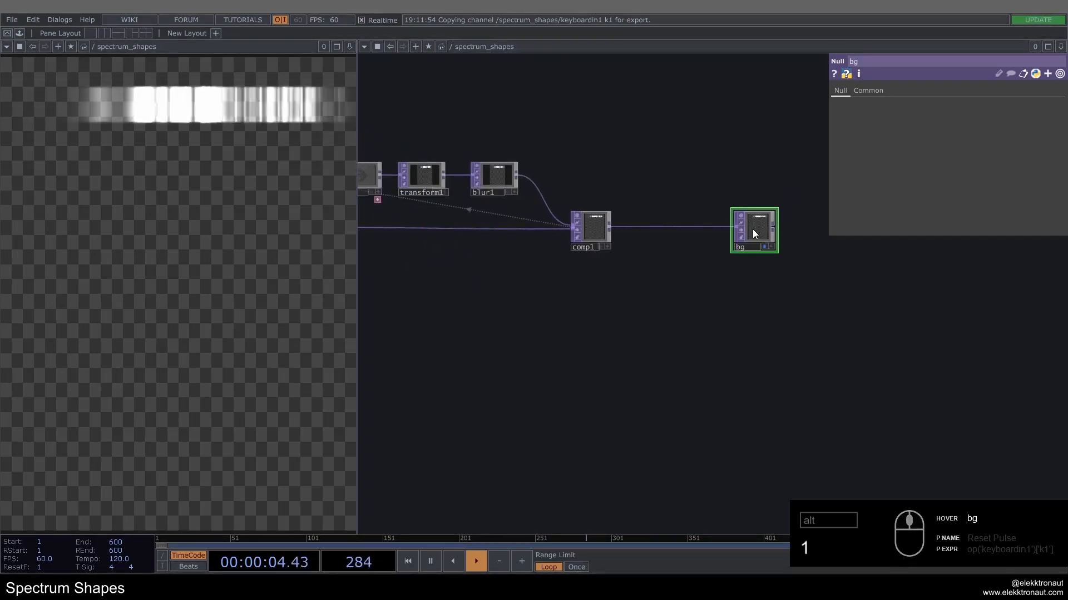
{"action": "left_click_drag", "start_coordinate": [628, 326], "coordinate": [829, 332]}
{"action": "key", "text": "1"}
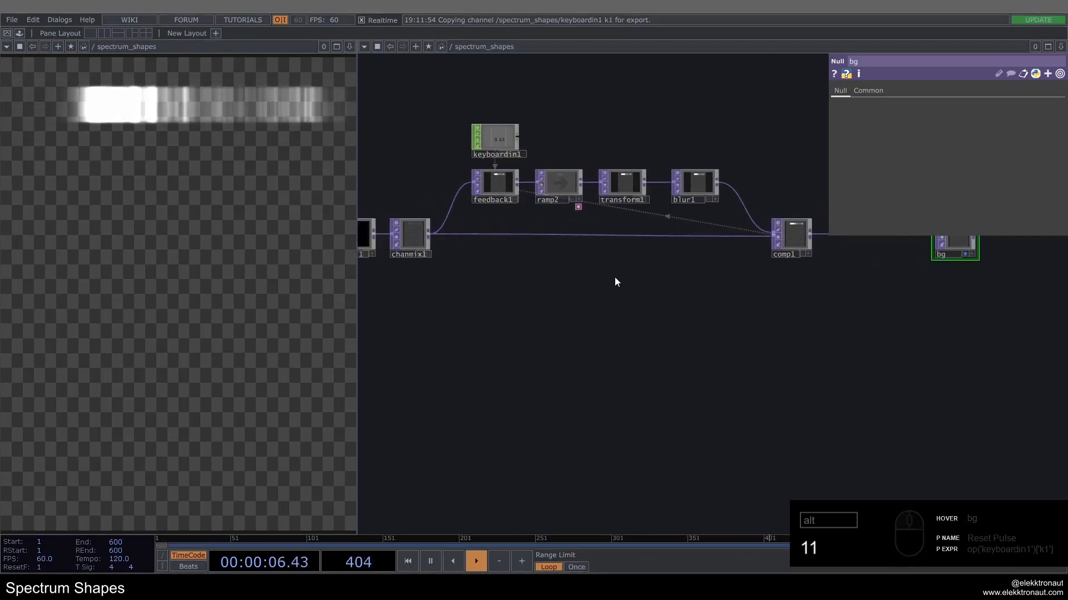
Step: Review the network from the music source through to bg while resetting the feedback loop
{"action": "left_click_drag", "start_coordinate": [582, 276], "coordinate": [736, 319]}
{"action": "scroll", "coordinate": [736, 319], "scroll_direction": "down", "scroll_amount": 3}
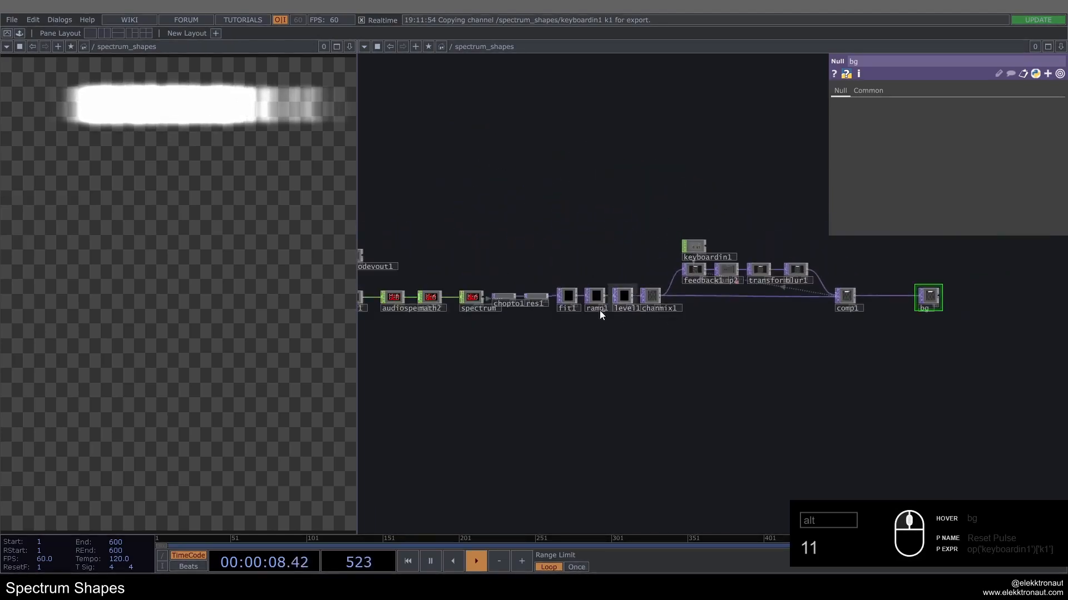
{"action": "left_click_drag", "start_coordinate": [599, 314], "coordinate": [825, 333]}
{"action": "left_click", "coordinate": [531, 302]}
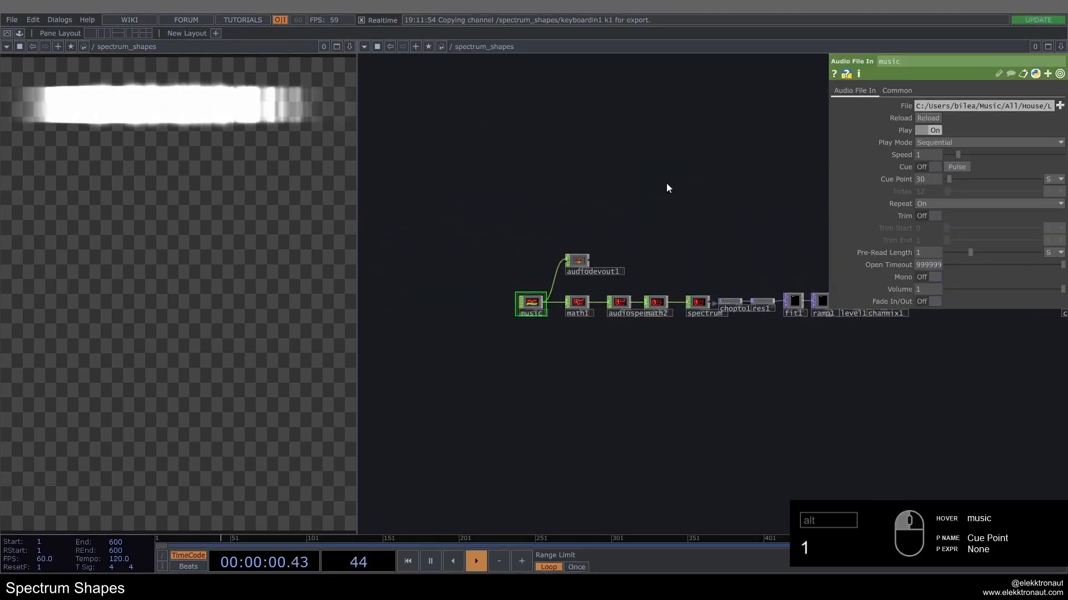
{"action": "left_click_drag", "start_coordinate": [712, 181], "coordinate": [529, 168]}
{"action": "left_click_drag", "start_coordinate": [596, 168], "coordinate": [396, 133]}
{"action": "key", "text": "1"}
{"action": "key", "text": "1"}
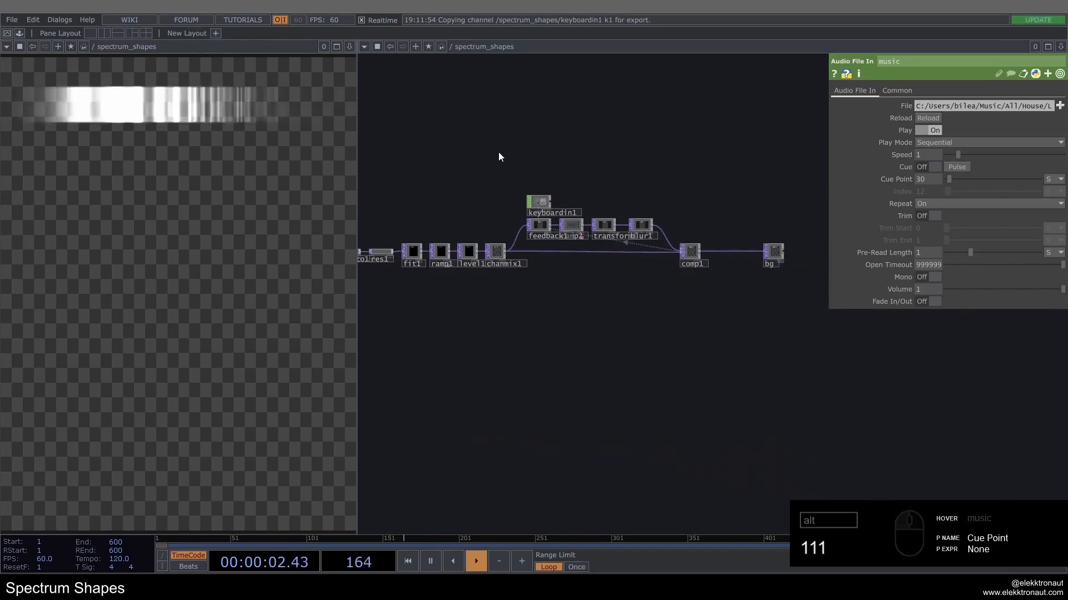
Step: Reset the feedback loop repeatedly and examine the feedback, ramp, transform and blur nodes closely
{"action": "key", "text": "1"}
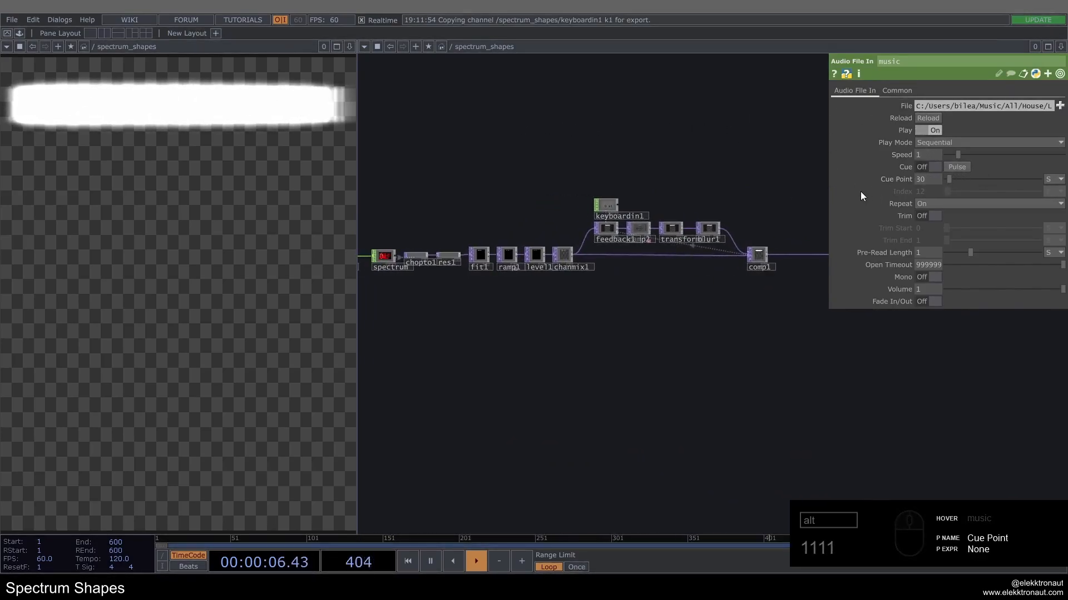
{"action": "key", "text": "1"}
{"action": "key", "text": "1"}
{"action": "key", "text": "1"}
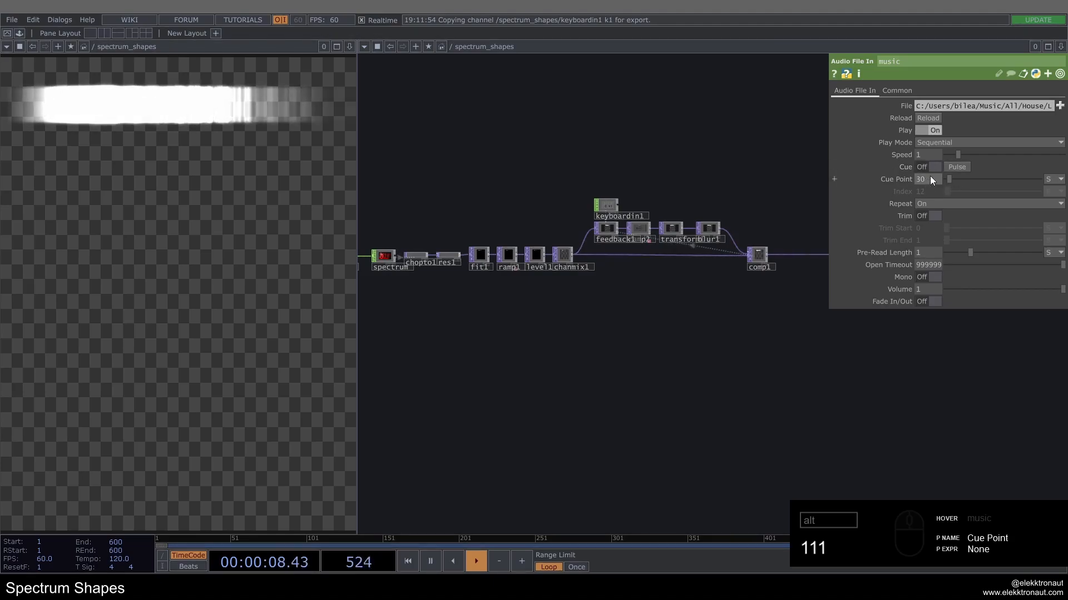
{"action": "scroll", "coordinate": [696, 219], "scroll_direction": "up", "scroll_amount": 5}
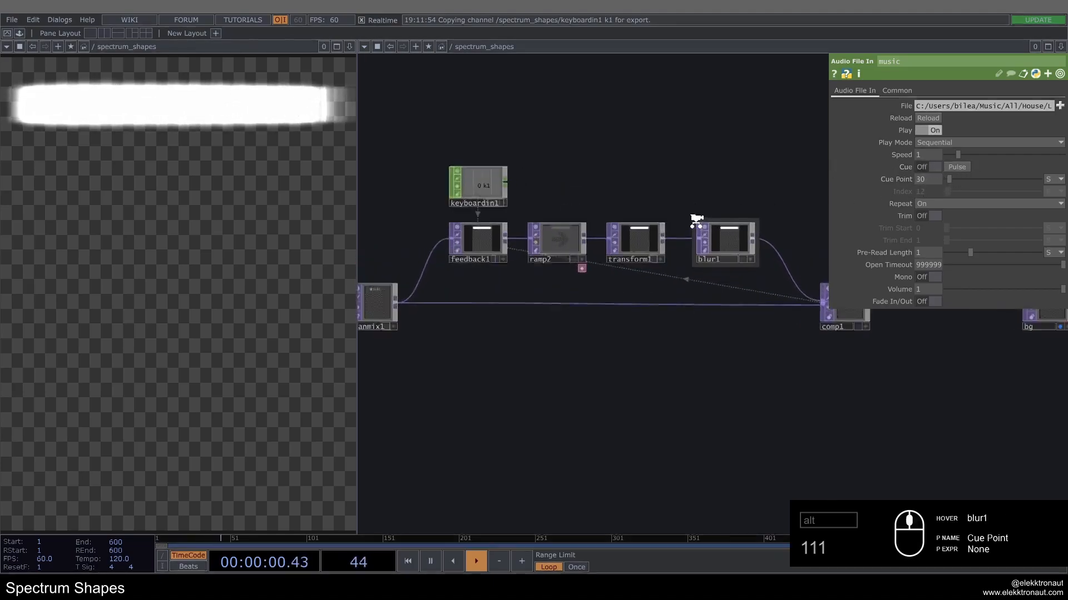
{"action": "scroll", "coordinate": [696, 219], "scroll_direction": "up", "scroll_amount": 1}
{"action": "left_click_drag", "start_coordinate": [627, 157], "coordinate": [646, 154]}
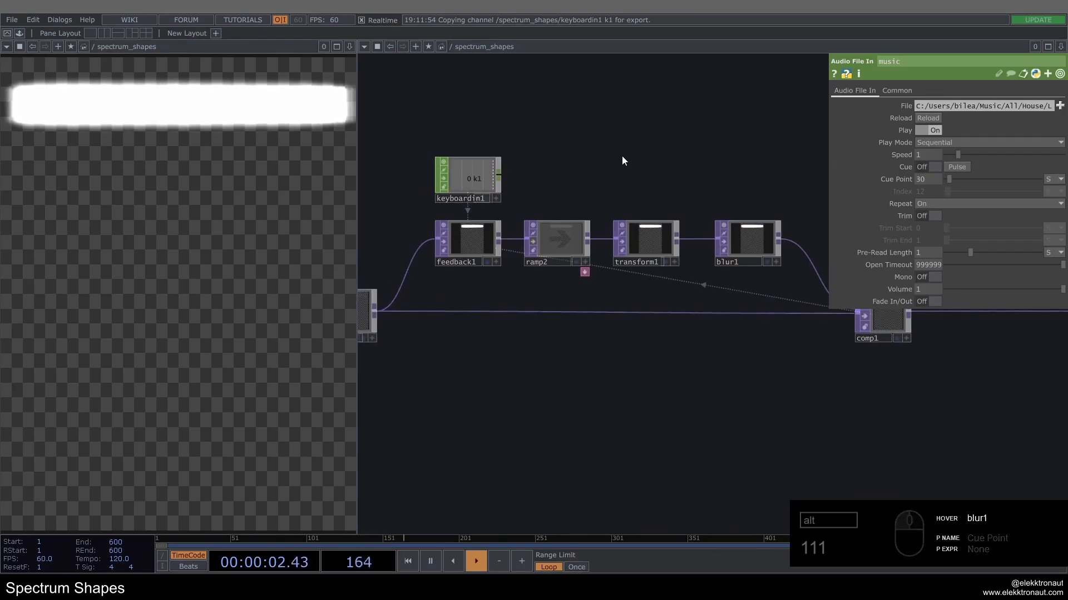
{"action": "key", "text": "1"}
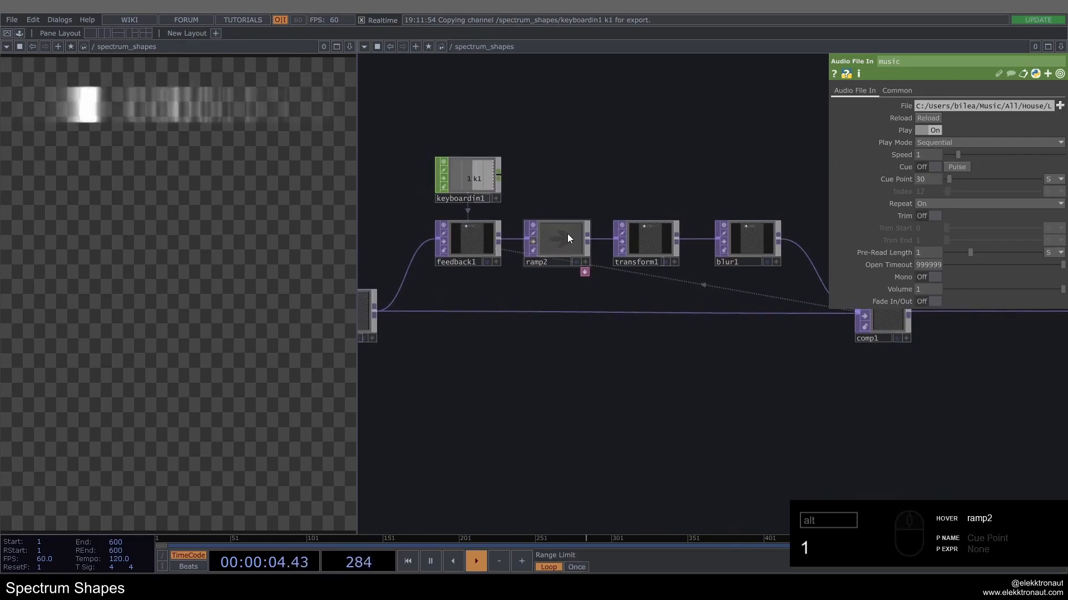
Step: Switch transform1's Translate units to pixels, set its Y translation to -15, and reset the feedback loop several times to test the motion
{"action": "left_click", "coordinate": [613, 228]}
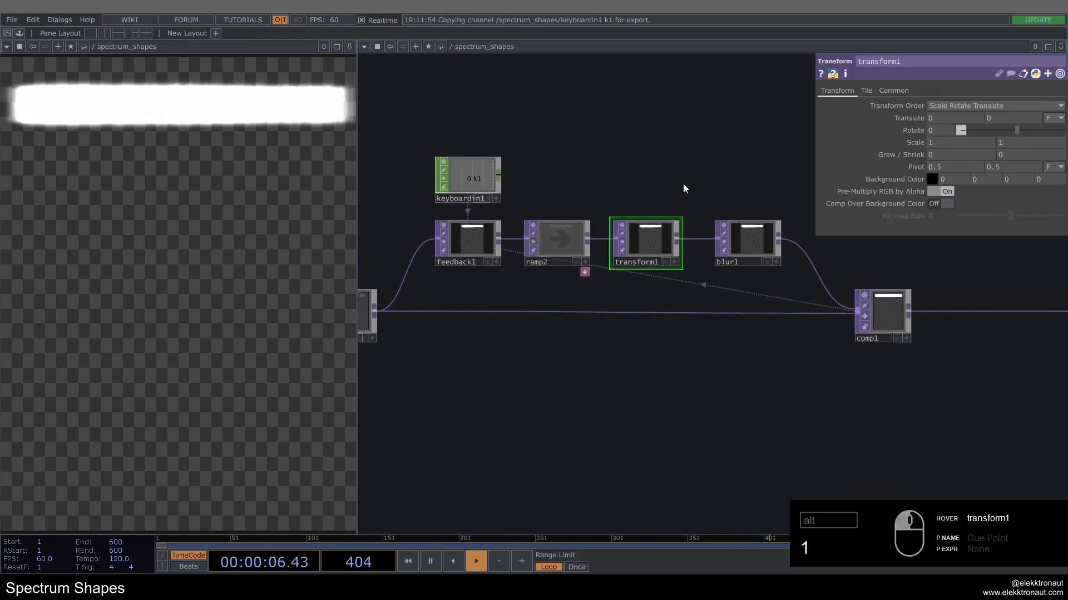
{"action": "left_click_drag", "start_coordinate": [684, 185], "coordinate": [617, 167]}
{"action": "left_click", "coordinate": [1053, 118]}
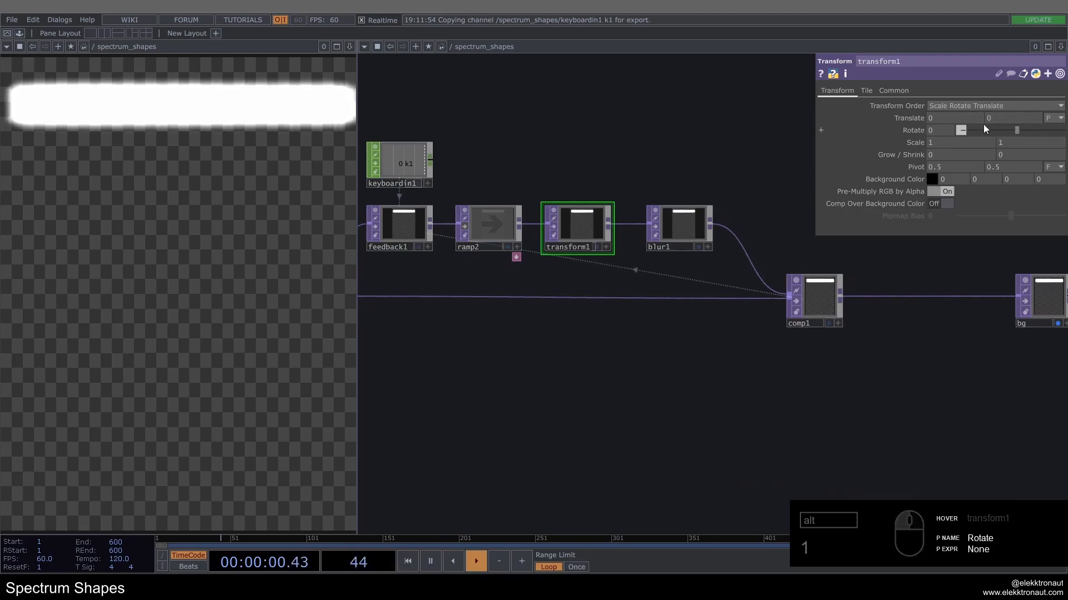
{"action": "left_click", "coordinate": [1008, 119]}
{"action": "type", "text": "-15"}
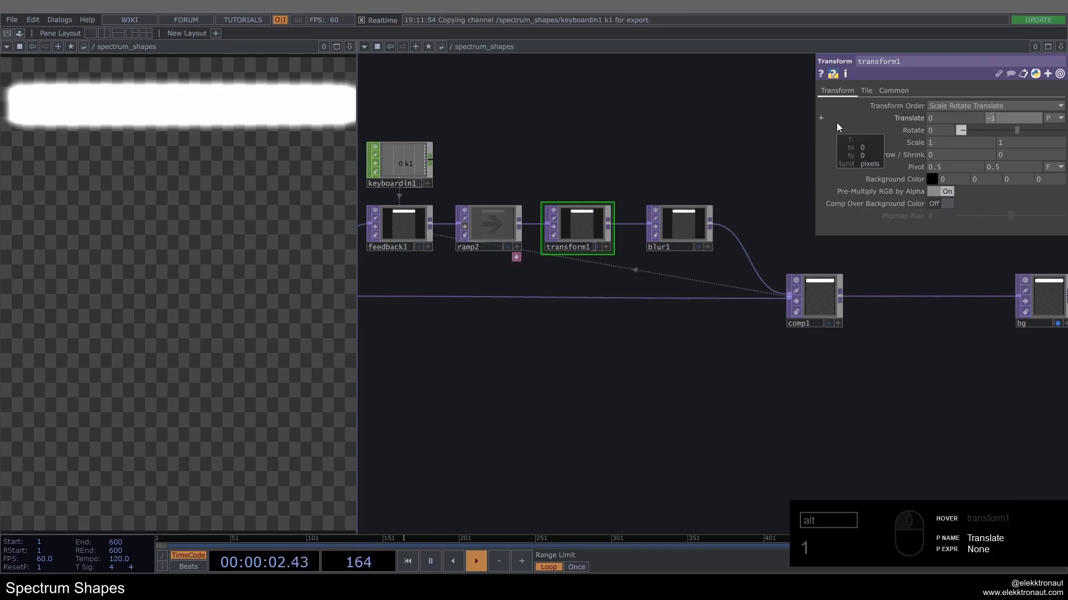
{"action": "key", "text": "Return"}
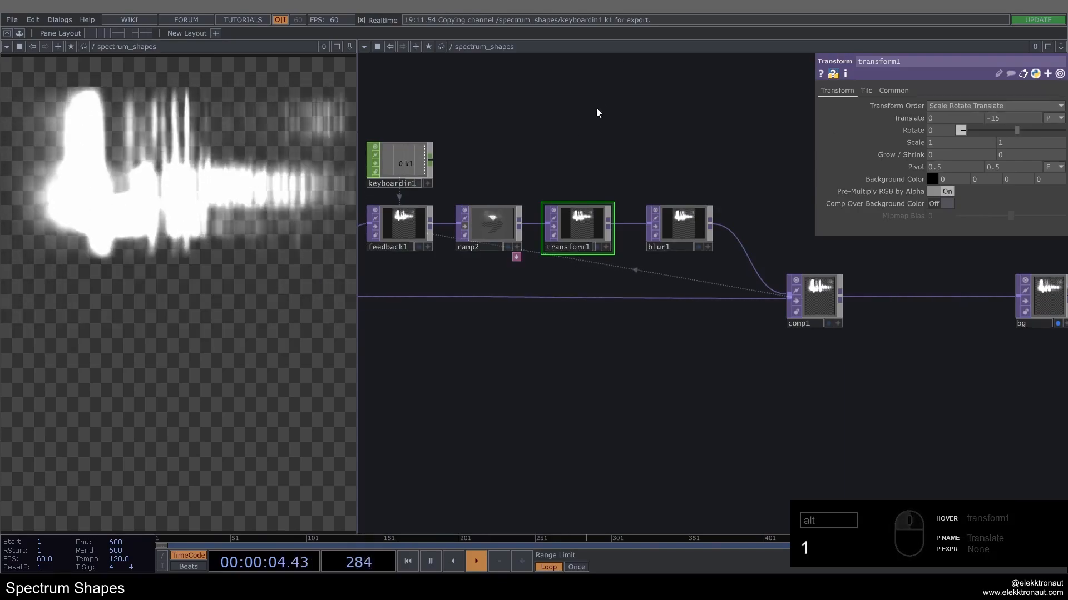
{"action": "key", "text": "1"}
{"action": "key", "text": "1"}
{"action": "key", "text": "1"}
{"action": "key", "text": "1"}
{"action": "key", "text": "1"}
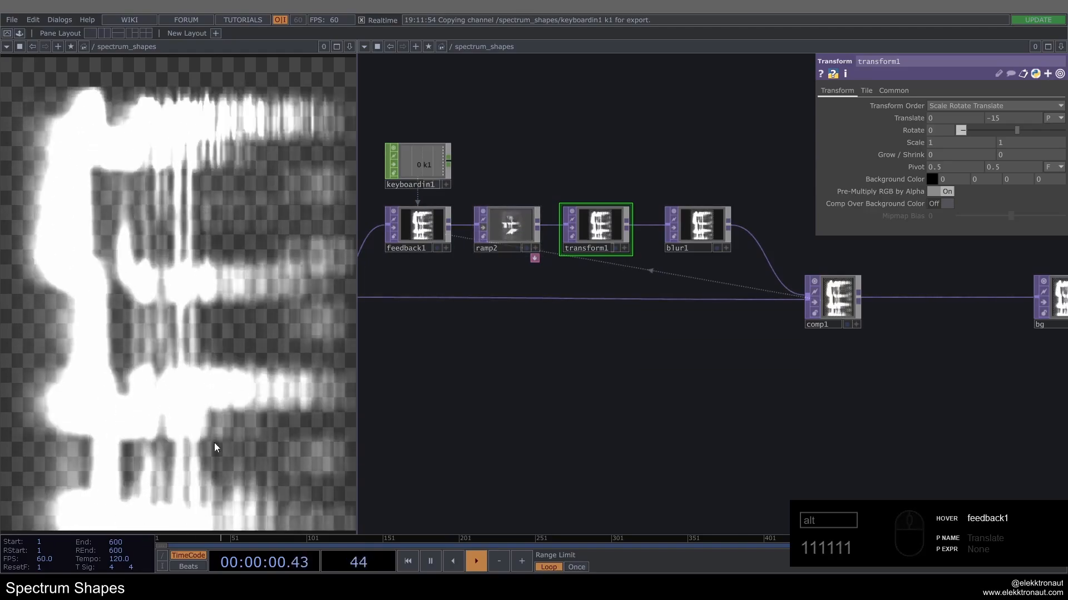
Step: Compare ramp1 bypassed and active, and adjust its middle key to a value of 0.489, placed slightly closer to black
{"action": "scroll", "coordinate": [536, 376], "scroll_direction": "down", "scroll_amount": 5}
{"action": "left_click_drag", "start_coordinate": [484, 399], "coordinate": [706, 399]}
{"action": "scroll", "coordinate": [643, 341], "scroll_direction": "up", "scroll_amount": 6}
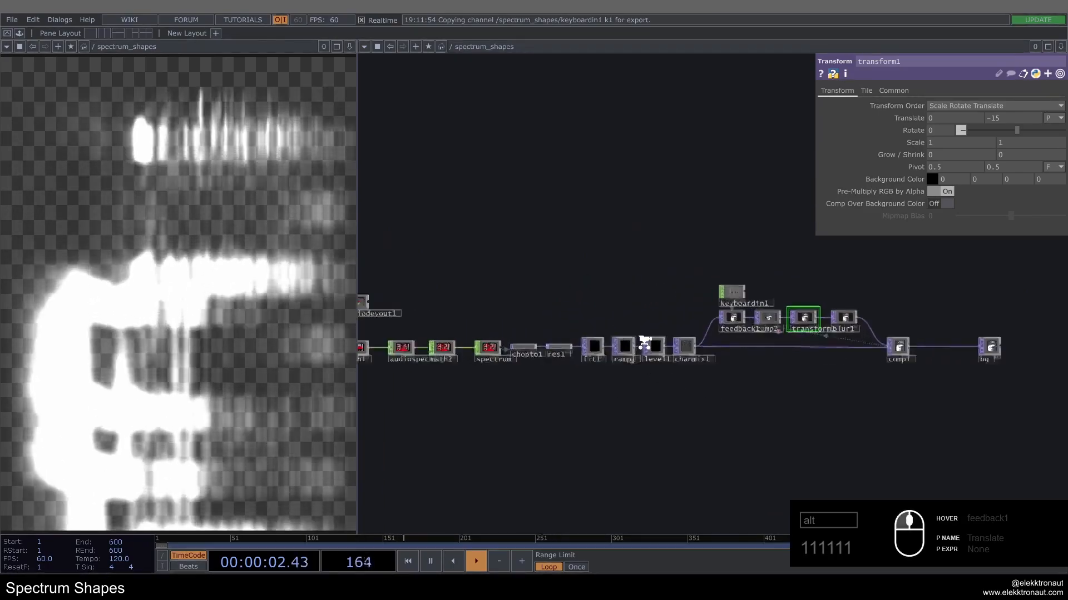
{"action": "left_click", "coordinate": [604, 358]}
{"action": "left_click_drag", "start_coordinate": [624, 393], "coordinate": [569, 299]}
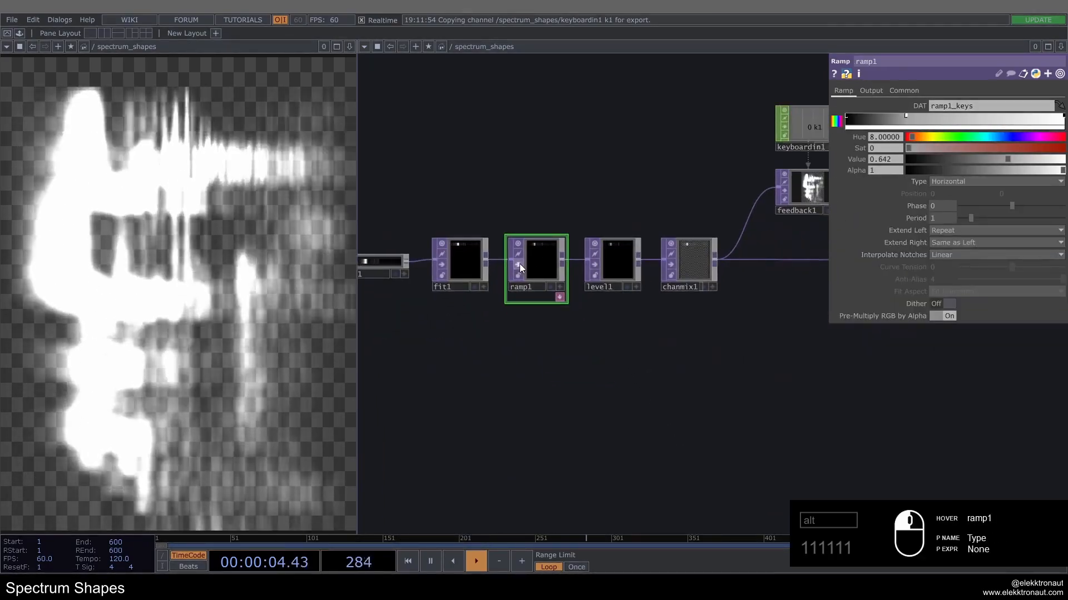
{"action": "left_click", "coordinate": [518, 264]}
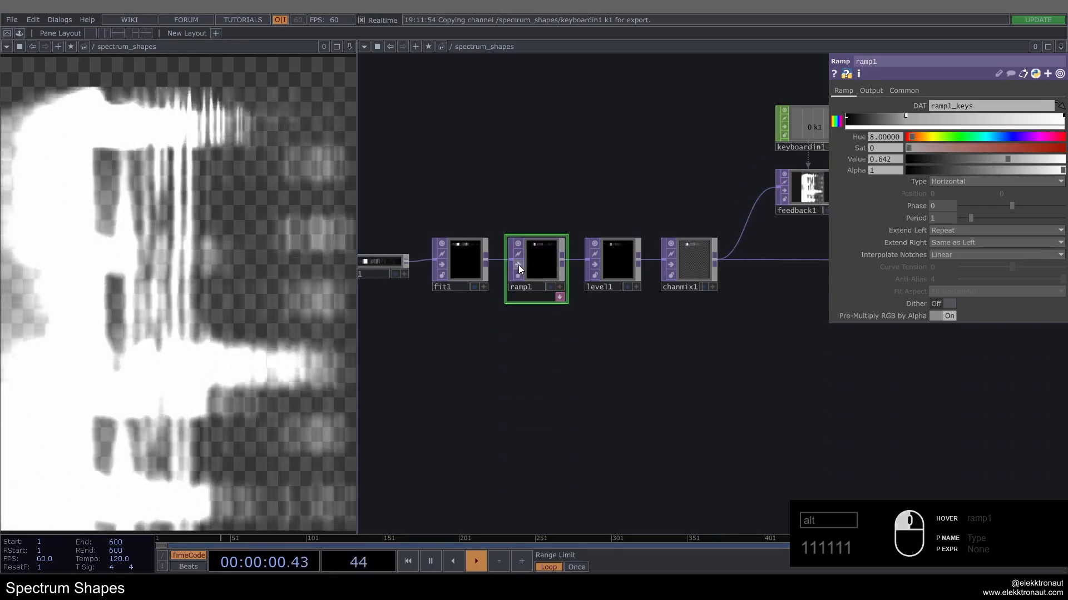
{"action": "left_click", "coordinate": [518, 264]}
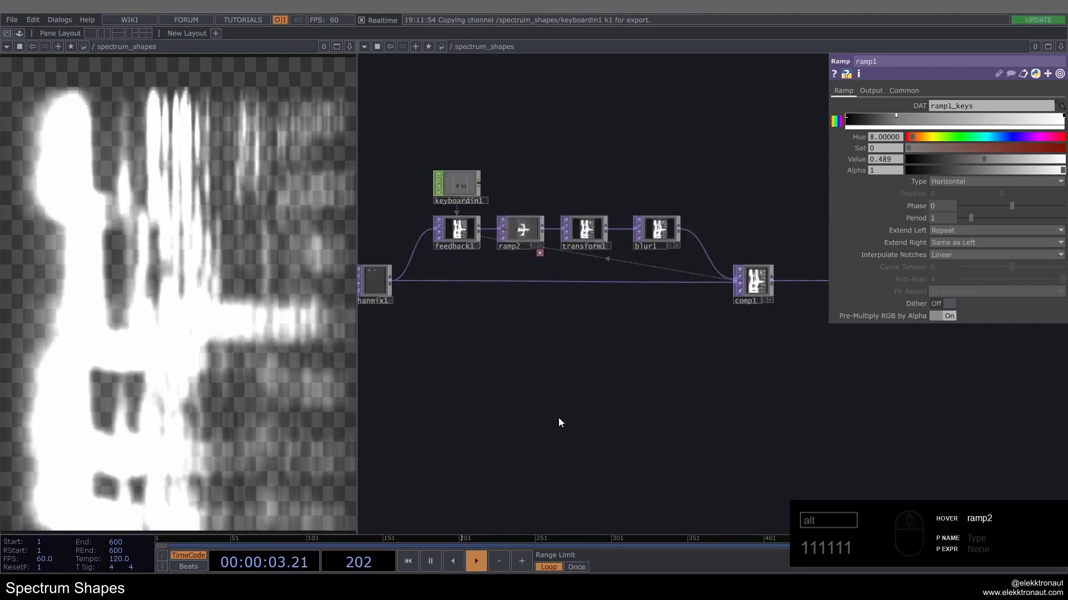
Step: Set blur1's Pre-Shrink to 3 and its Filter Size to 15
{"action": "scroll", "coordinate": [695, 252], "scroll_direction": "down", "scroll_amount": 3}
{"action": "scroll", "coordinate": [662, 215], "scroll_direction": "up", "scroll_amount": 5}
{"action": "left_click", "coordinate": [688, 264]}
{"action": "left_click_drag", "start_coordinate": [790, 244], "coordinate": [673, 215]}
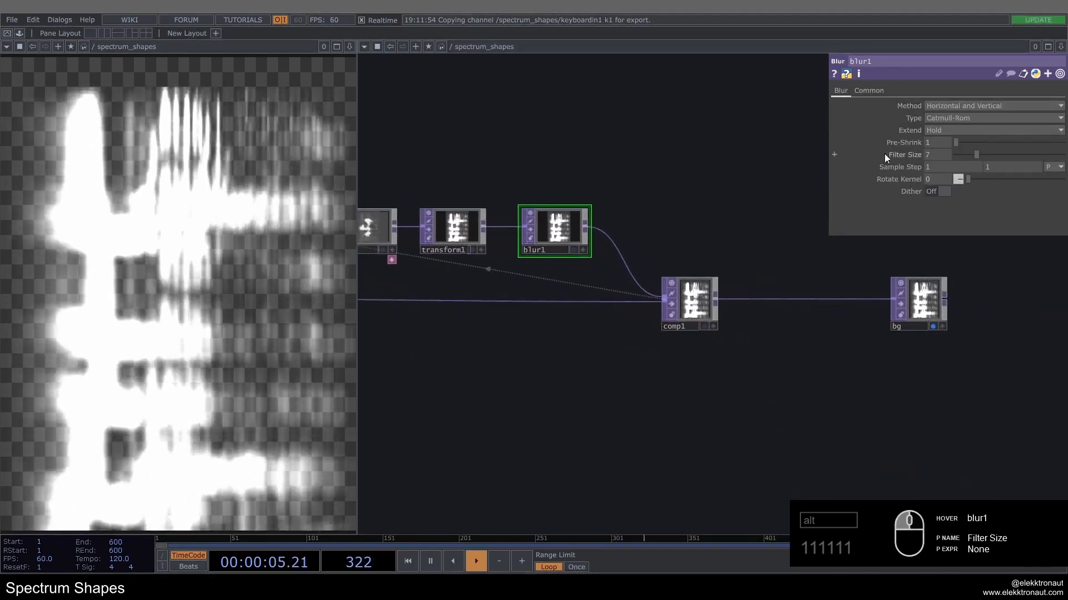
{"action": "left_click_drag", "start_coordinate": [937, 143], "coordinate": [843, 140]}
{"action": "type", "text": "3"}
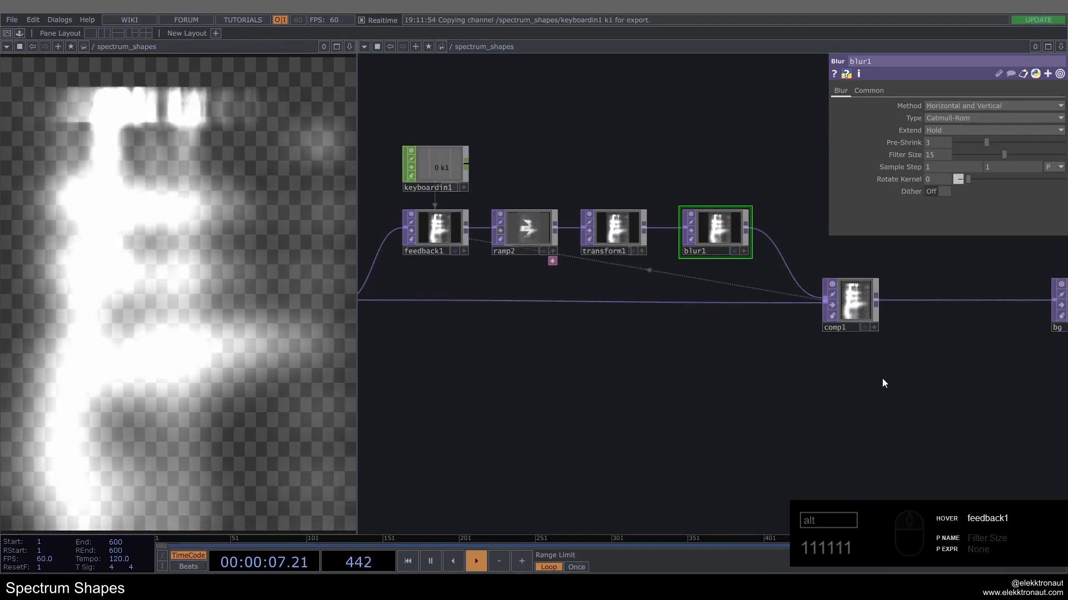
Step: Insert a second Blur TOP on the wire between comp1 and bg
{"action": "left_click_drag", "start_coordinate": [882, 378], "coordinate": [589, 380]}
{"action": "left_click", "coordinate": [608, 299]}
{"action": "type", "text": "blu"}
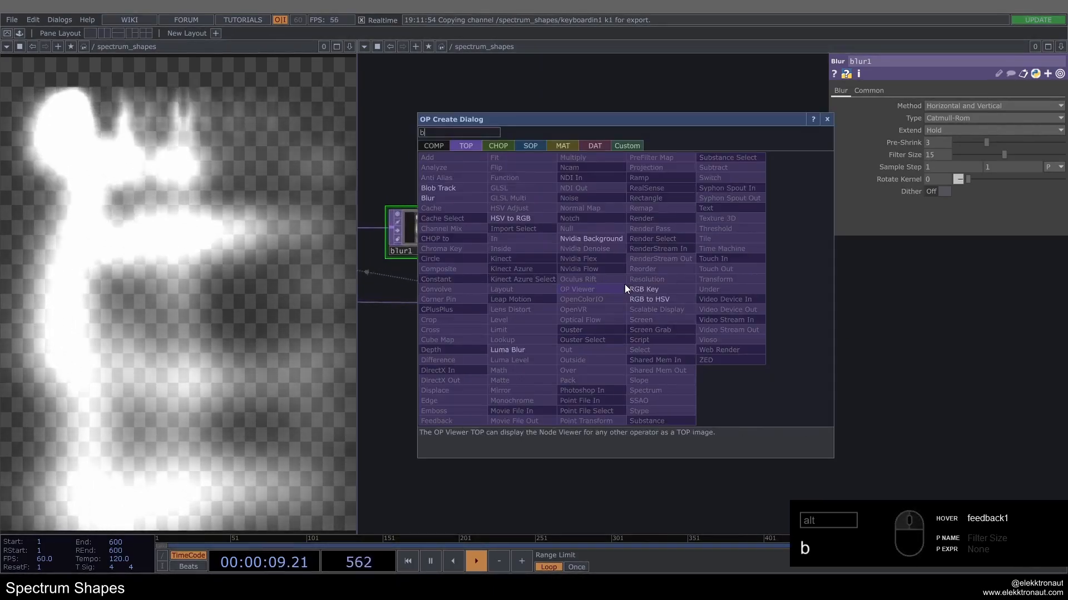
{"action": "left_click", "coordinate": [459, 208]}
{"action": "left_click", "coordinate": [634, 303]}
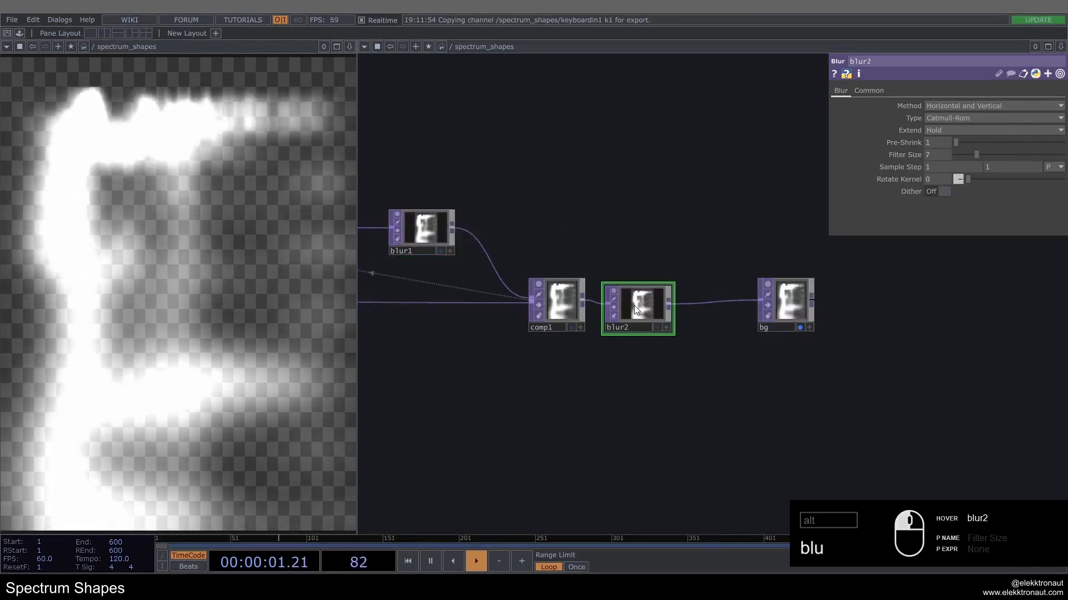
Step: Set blur2's Pre-Shrink to 3 and its Filter Size to 25
{"action": "left_click", "coordinate": [931, 143]}
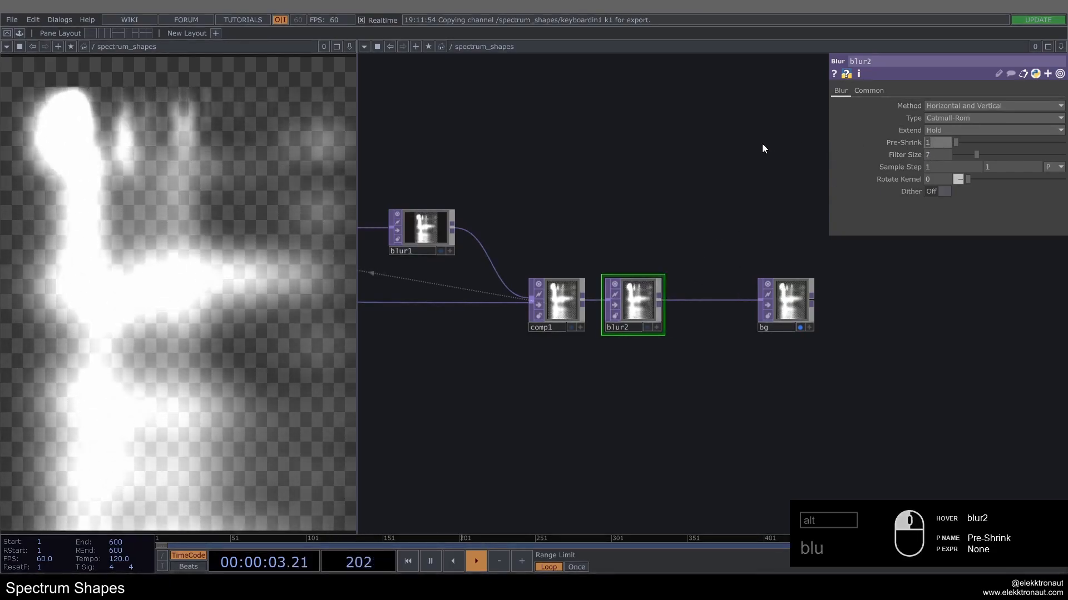
{"action": "type", "text": "3"}
{"action": "key", "text": "Return"}
{"action": "left_click", "coordinate": [931, 152]}
{"action": "left_click_drag", "start_coordinate": [623, 194], "coordinate": [688, 189]}
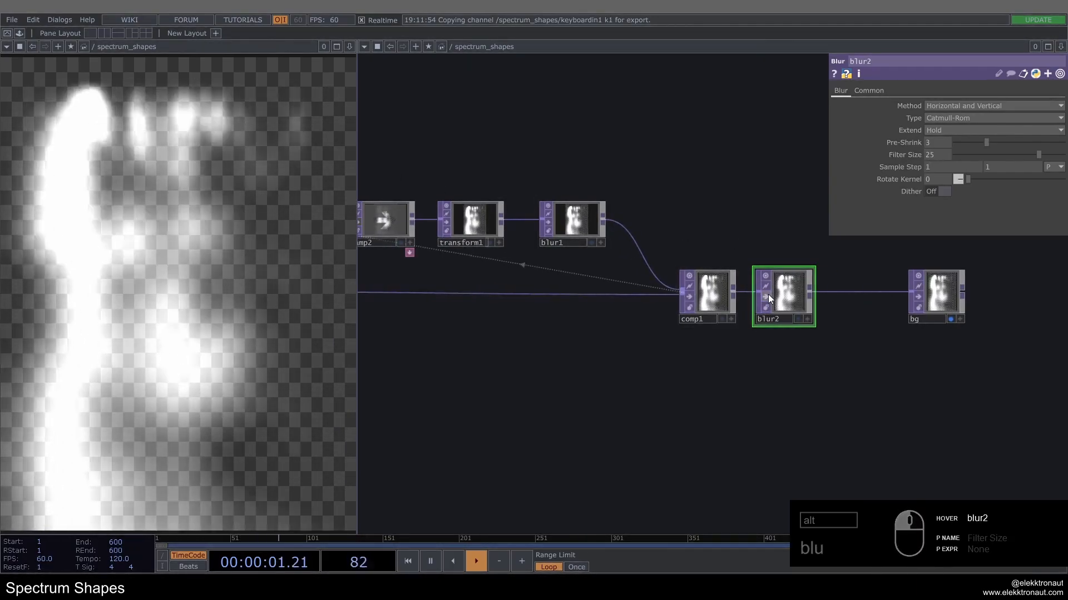
Step: Move keyboardin1 slightly higher above feedback1 and turn off the bypass on ramp2
{"action": "scroll", "coordinate": [766, 282], "scroll_direction": "down", "scroll_amount": 3}
{"action": "left_click_drag", "start_coordinate": [481, 328], "coordinate": [533, 331]}
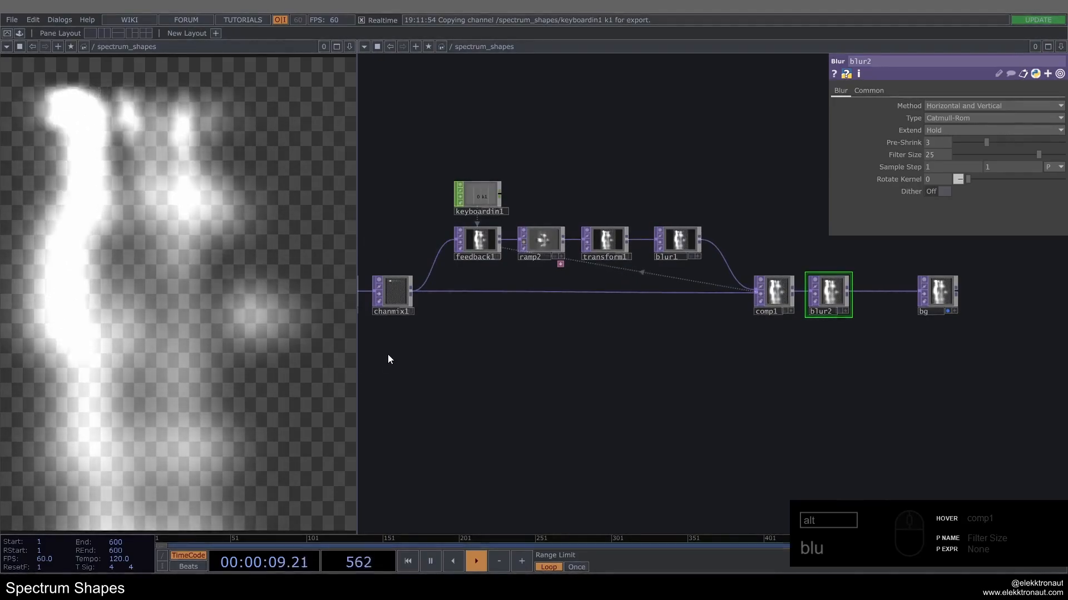
{"action": "scroll", "coordinate": [517, 236], "scroll_direction": "up", "scroll_amount": 3}
{"action": "left_click", "coordinate": [520, 242]}
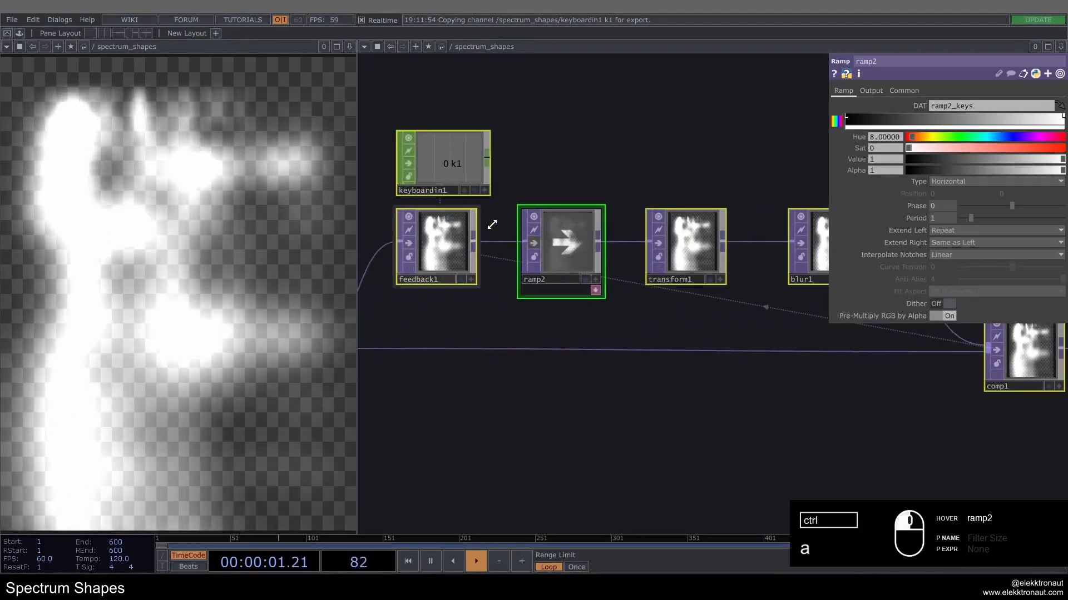
{"action": "left_click", "coordinate": [455, 169]}
{"action": "left_click", "coordinate": [565, 243]}
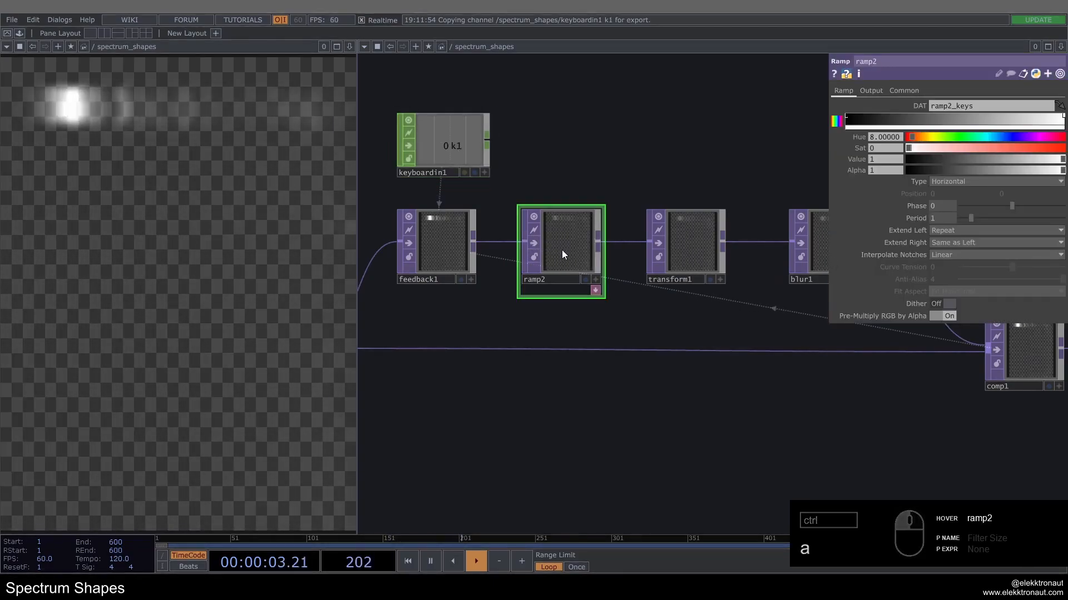
Step: Set ramp2's Type to Vertical and add a white key with value 1 close to the gradient's black start
{"action": "left_click", "coordinate": [954, 181]}
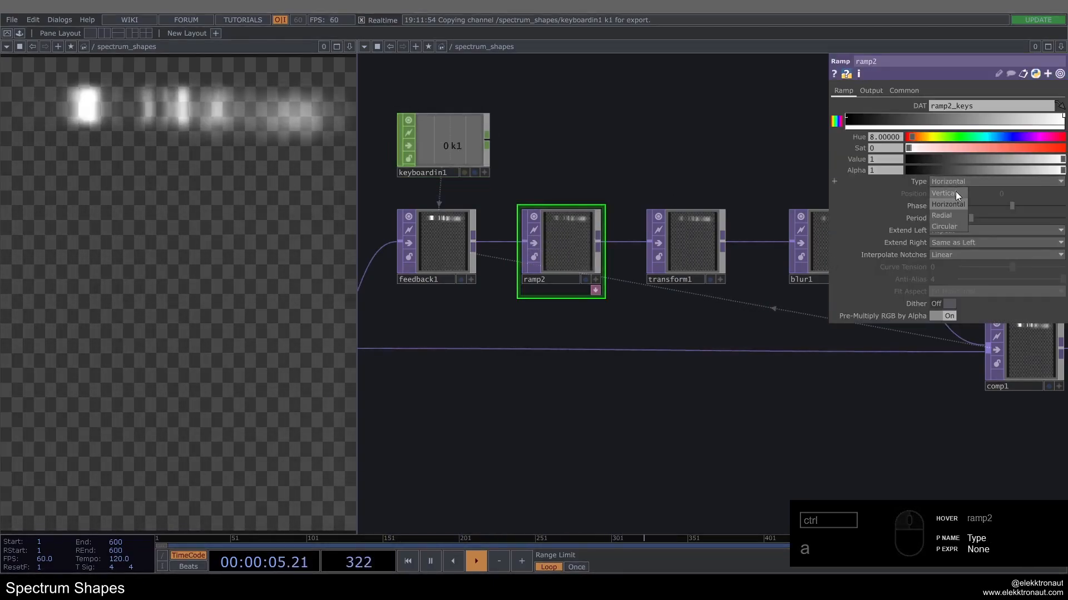
{"action": "left_click", "coordinate": [956, 192]}
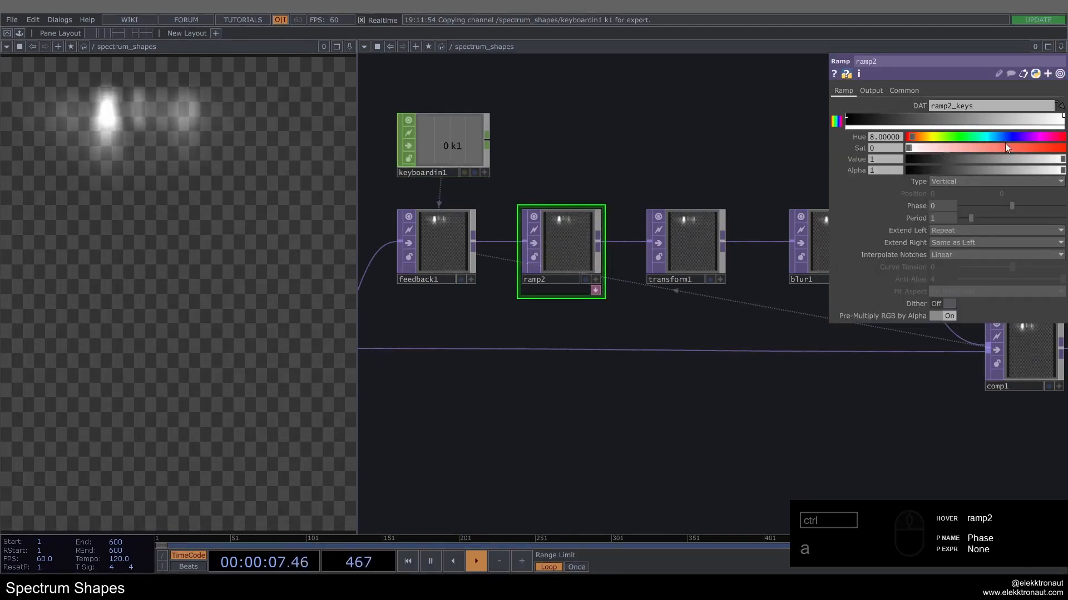
{"action": "left_click", "coordinate": [998, 124]}
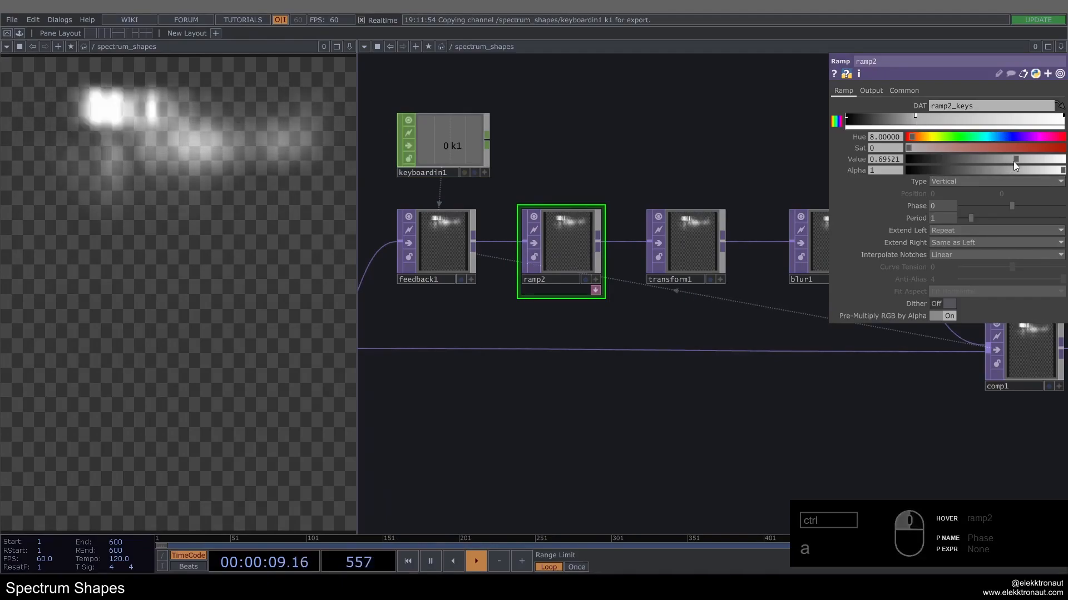
{"action": "left_click_drag", "start_coordinate": [917, 124], "coordinate": [868, 119]}
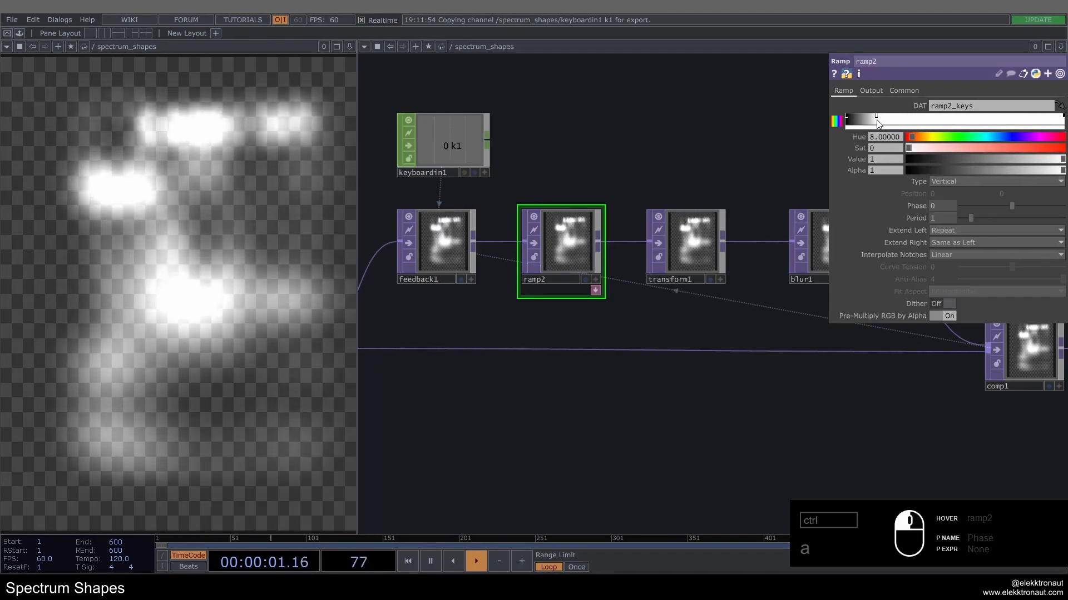
{"action": "scroll", "coordinate": [626, 279], "scroll_direction": "up", "scroll_amount": 3}
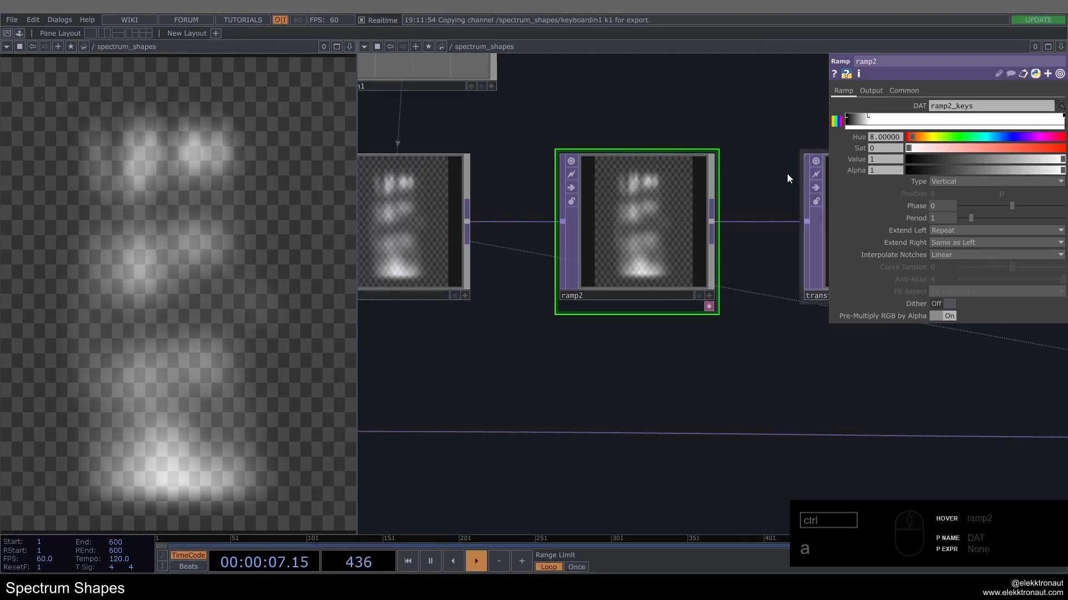
{"action": "scroll", "coordinate": [637, 286], "scroll_direction": "up", "scroll_amount": 5}
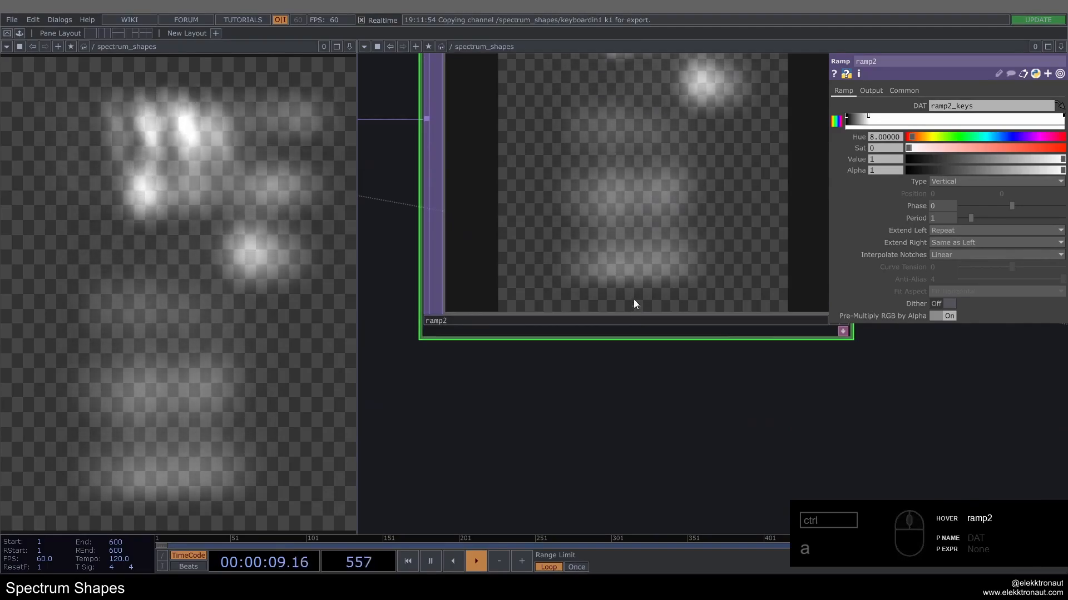
{"action": "scroll", "coordinate": [633, 303], "scroll_direction": "down", "scroll_amount": 5}
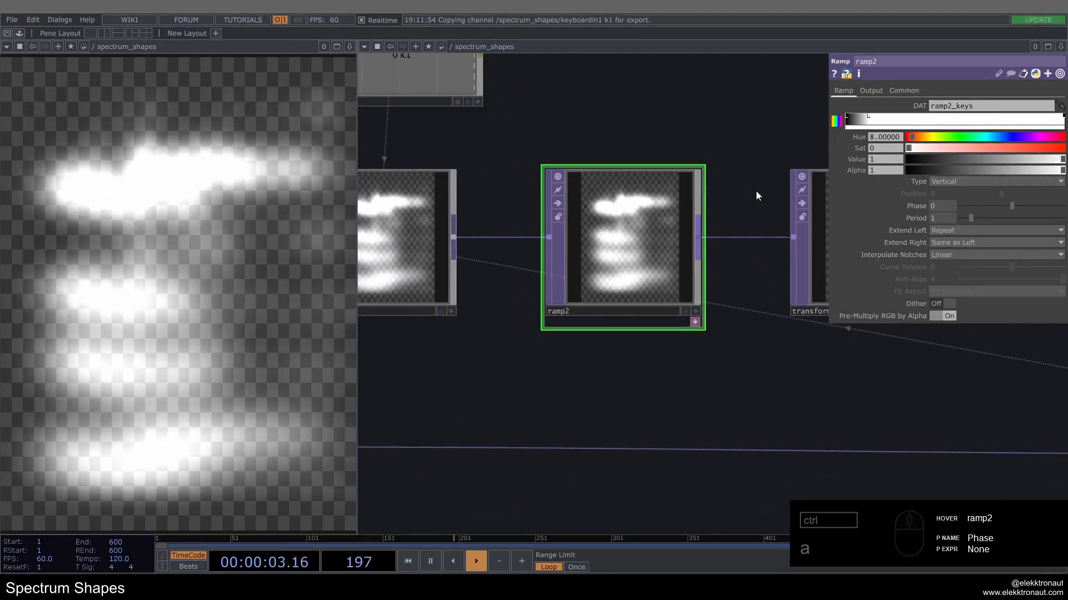
{"action": "left_click", "coordinate": [874, 91]}
{"action": "left_click", "coordinate": [844, 91]}
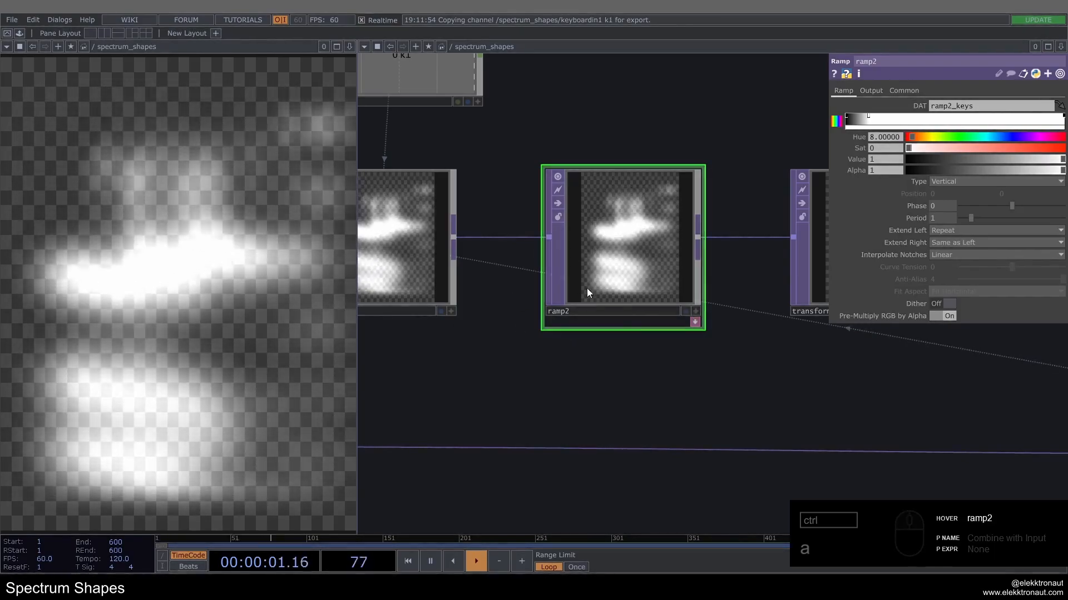
{"action": "scroll", "coordinate": [576, 288], "scroll_direction": "up", "scroll_amount": 2}
{"action": "scroll", "coordinate": [573, 291], "scroll_direction": "down", "scroll_amount": 4}
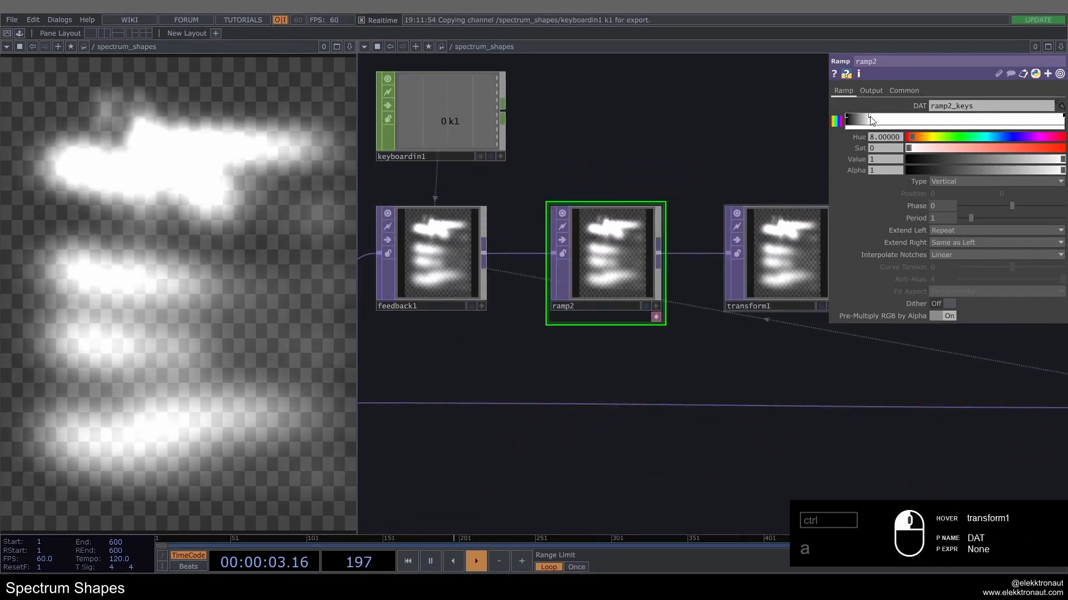
Step: Expand ramp2's docked keys table, set the second key's position to 0.1, and collapse the table again
{"action": "left_click", "coordinate": [656, 317]}
{"action": "scroll", "coordinate": [589, 363], "scroll_direction": "up", "scroll_amount": 3}
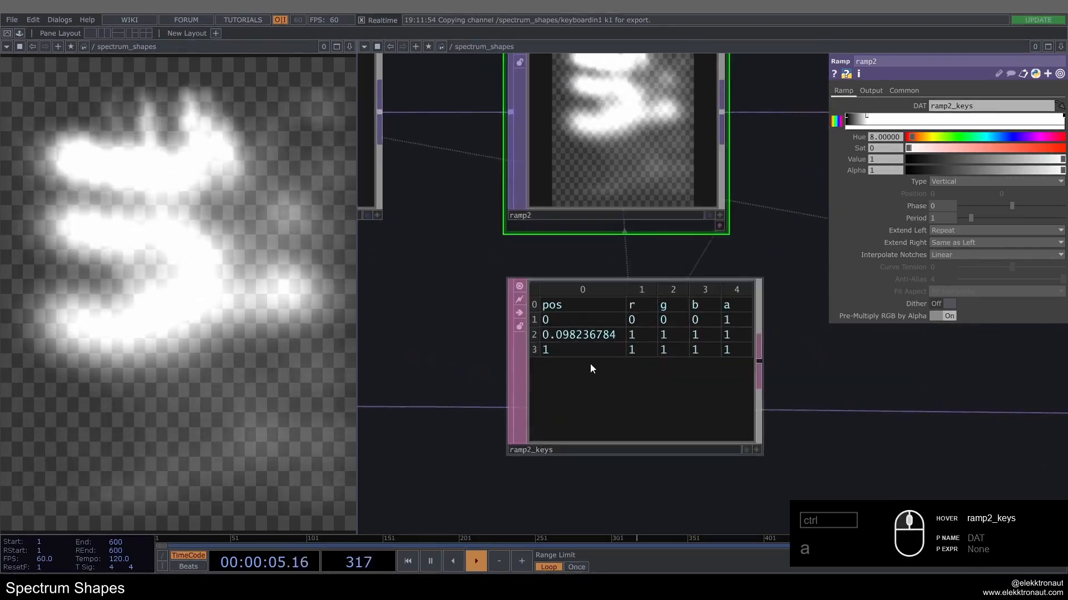
{"action": "left_click", "coordinate": [572, 405]}
{"action": "double_click", "coordinate": [535, 333]}
{"action": "type", "text": "1"}
{"action": "key", "text": "Return"}
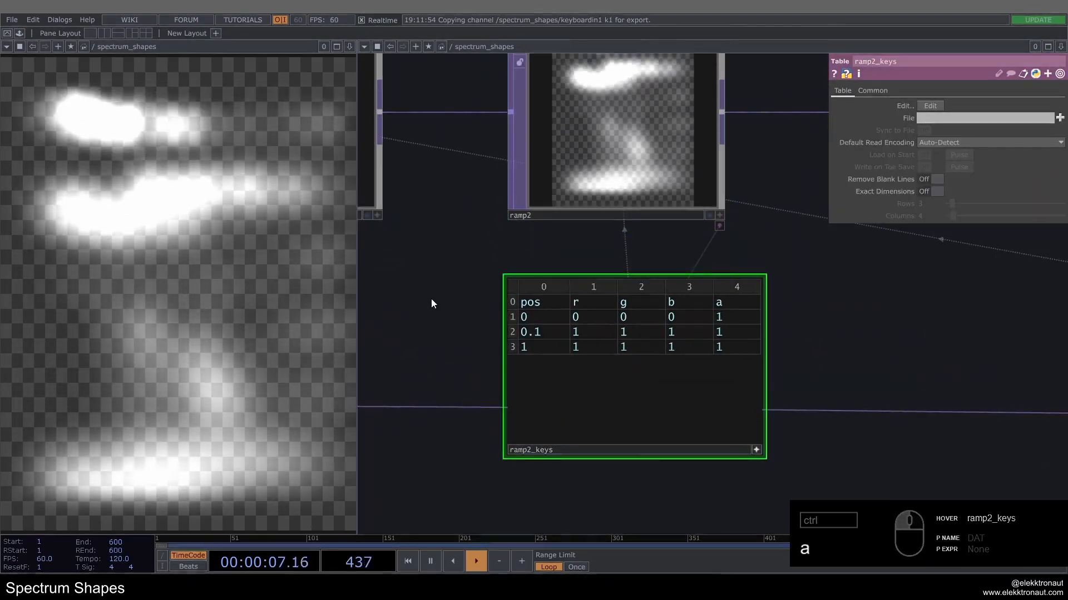
{"action": "left_click", "coordinate": [756, 450]}
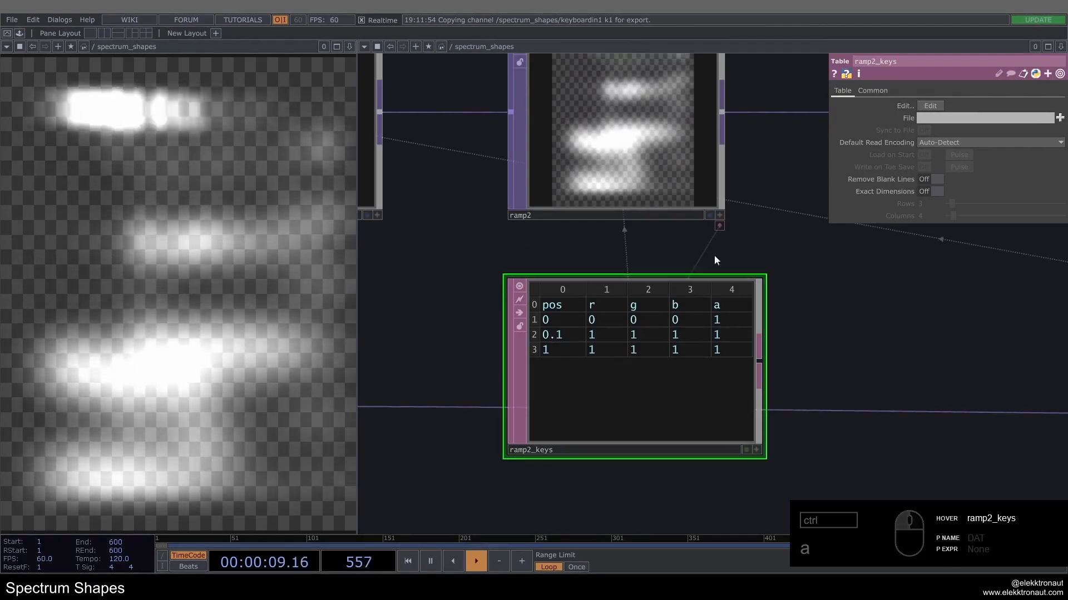
{"action": "left_click", "coordinate": [718, 225]}
{"action": "scroll", "coordinate": [516, 332], "scroll_direction": "down", "scroll_amount": 3}
{"action": "left_click_drag", "start_coordinate": [516, 333], "coordinate": [484, 347]}
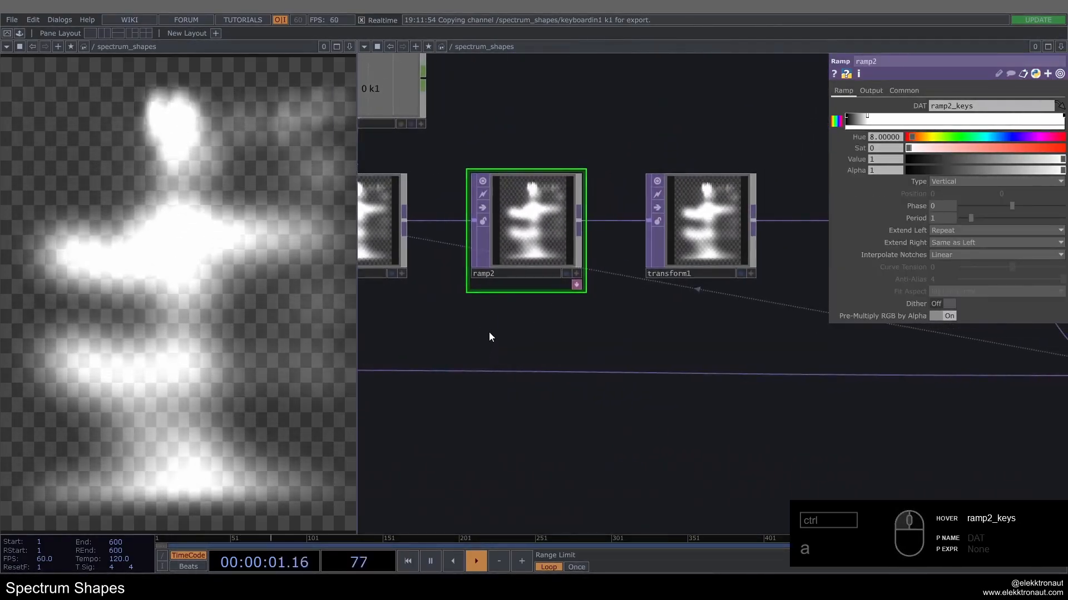
Step: Shift comp1 and blur2 closer to blur1 and move bg farther right to free space after blur2
{"action": "scroll", "coordinate": [488, 332], "scroll_direction": "down", "scroll_amount": 4}
{"action": "left_click_drag", "start_coordinate": [713, 439], "coordinate": [572, 397]}
{"action": "scroll", "coordinate": [573, 397], "scroll_direction": "down", "scroll_amount": 1}
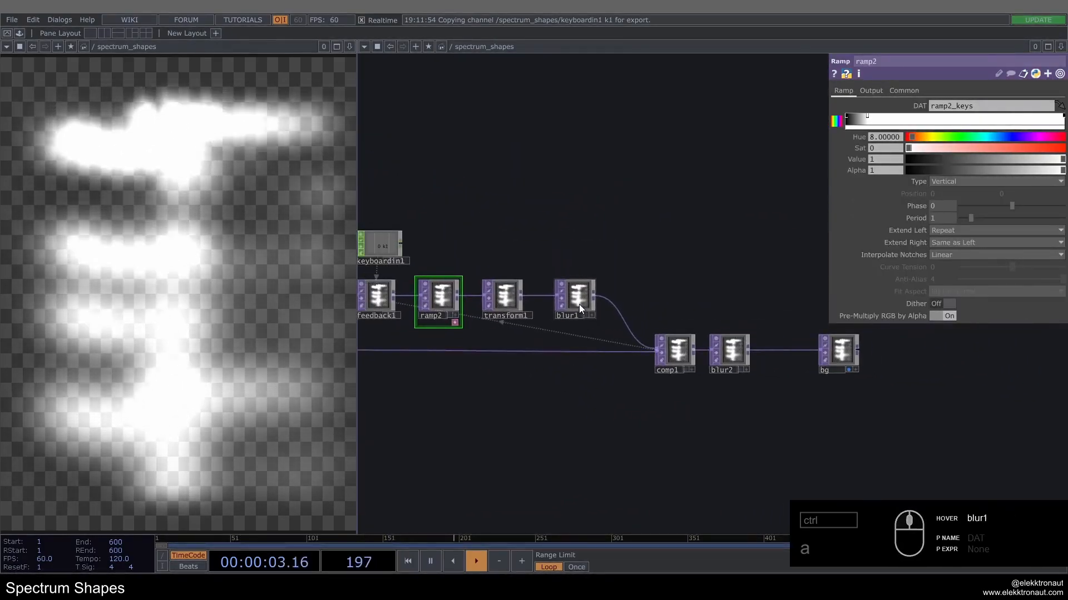
{"action": "left_click", "coordinate": [674, 355]}
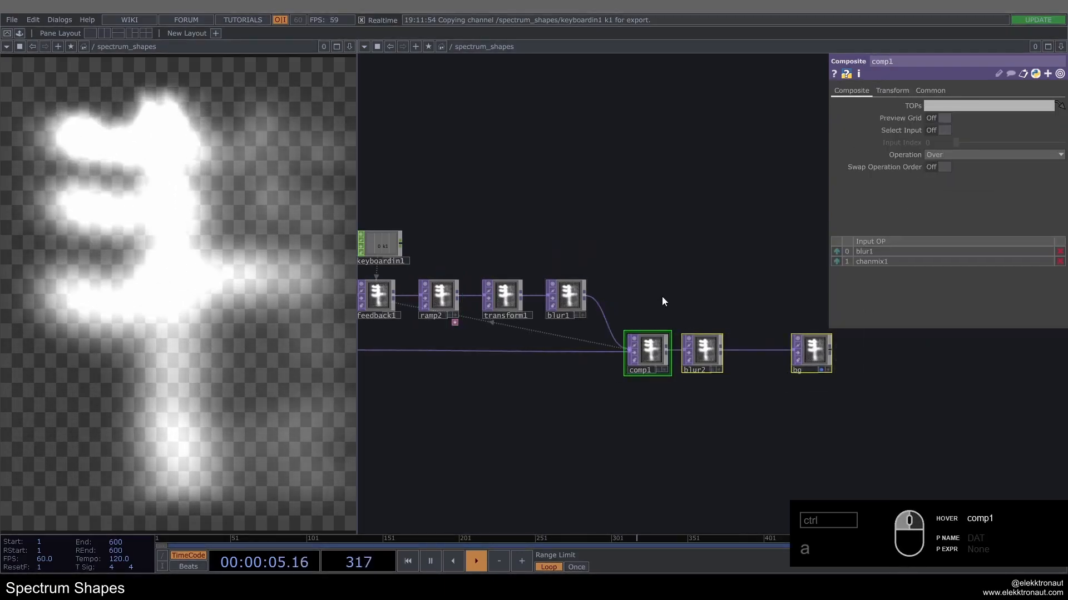
{"action": "left_click_drag", "start_coordinate": [662, 302], "coordinate": [582, 291]}
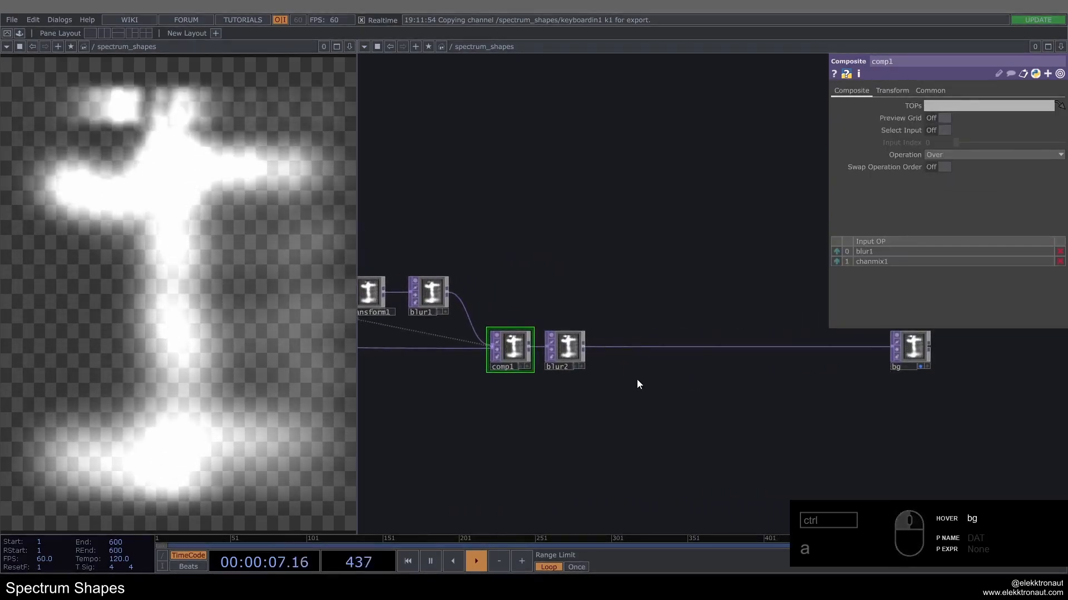
Step: Insert a Limit TOP on the wire between blur2 and bg
{"action": "right_click", "coordinate": [608, 346]}
{"action": "left_click", "coordinate": [617, 331]}
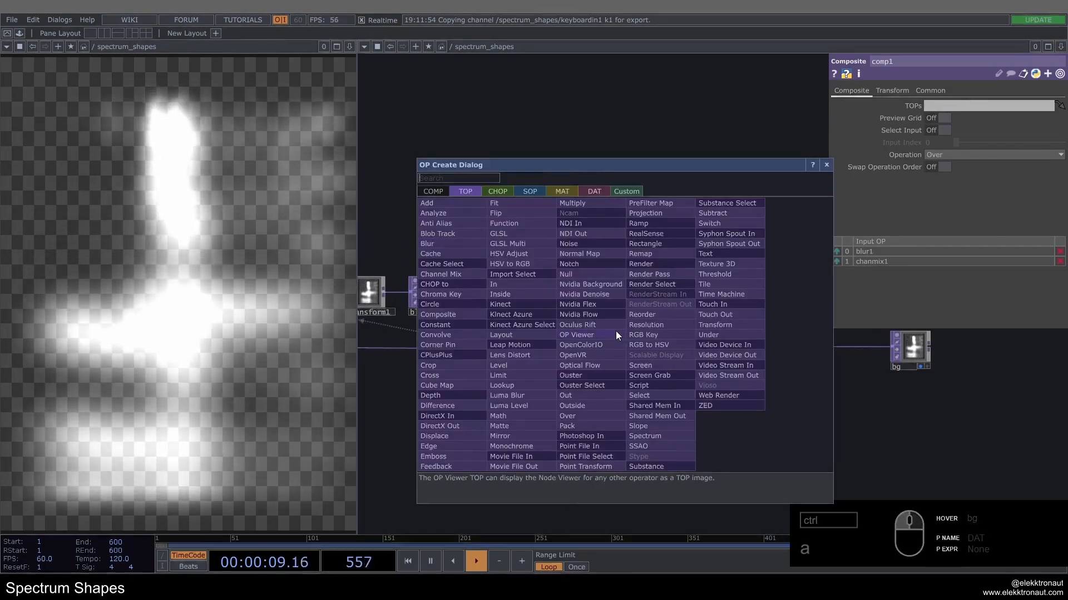
{"action": "type", "text": "li"}
{"action": "left_click", "coordinate": [499, 374]}
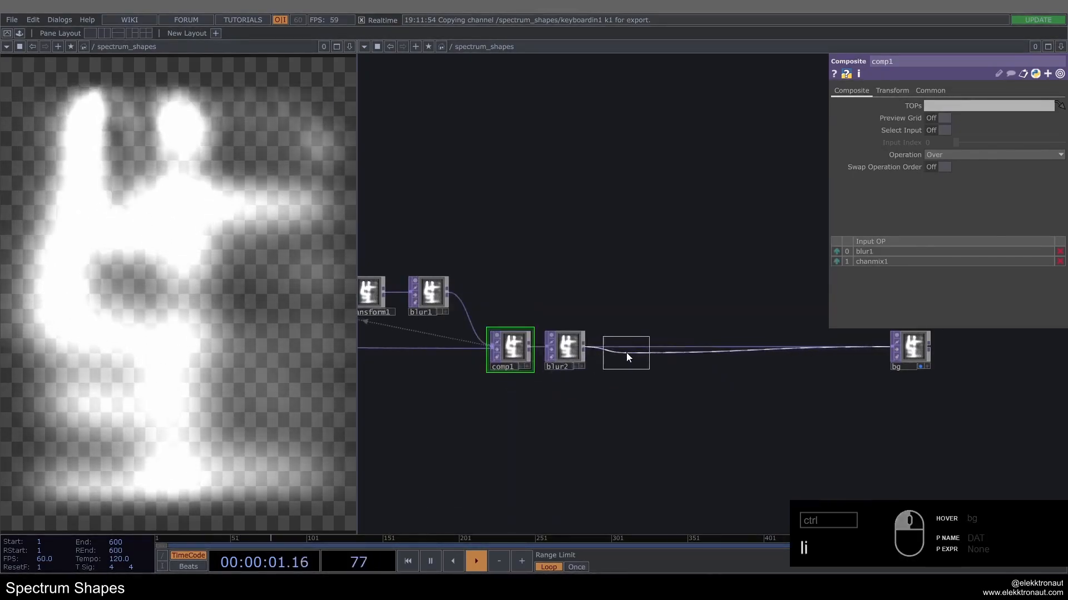
{"action": "left_click", "coordinate": [627, 351]}
{"action": "scroll", "coordinate": [629, 350], "scroll_direction": "up", "scroll_amount": 5}
{"action": "scroll", "coordinate": [655, 322], "scroll_direction": "down", "scroll_amount": 1}
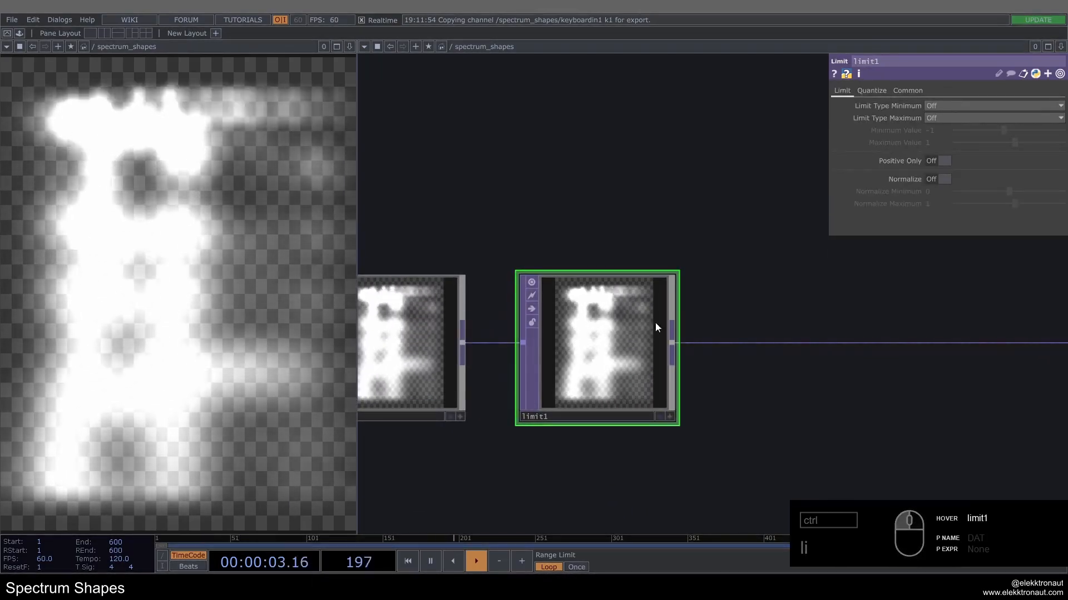
Step: Set limit1's Quantize Value to Round with a Value Step of 1
{"action": "left_click", "coordinate": [871, 91]}
{"action": "left_click", "coordinate": [937, 106]}
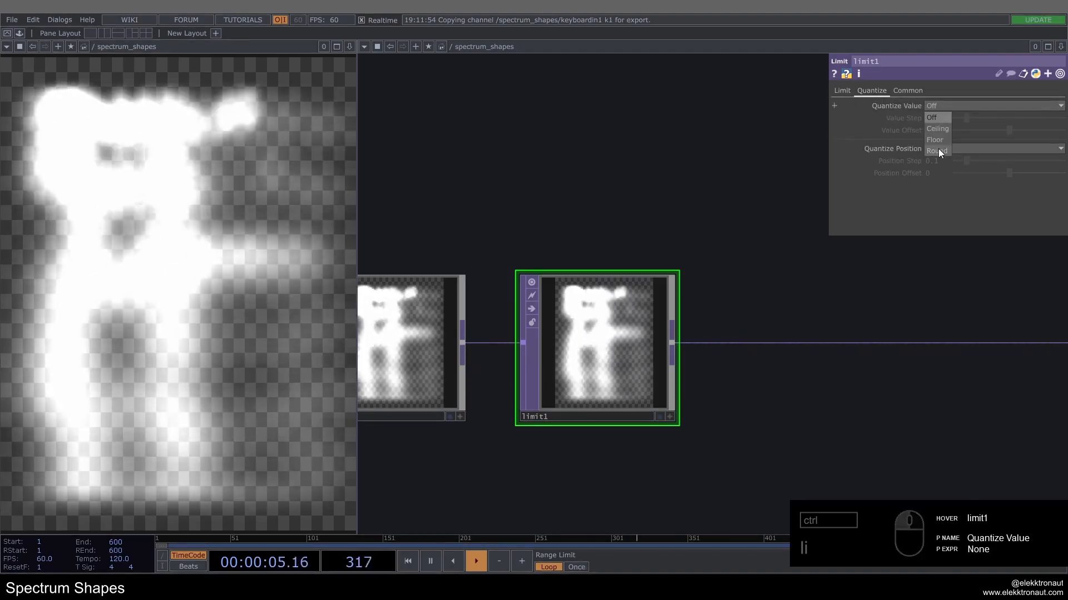
{"action": "left_click", "coordinate": [938, 150]}
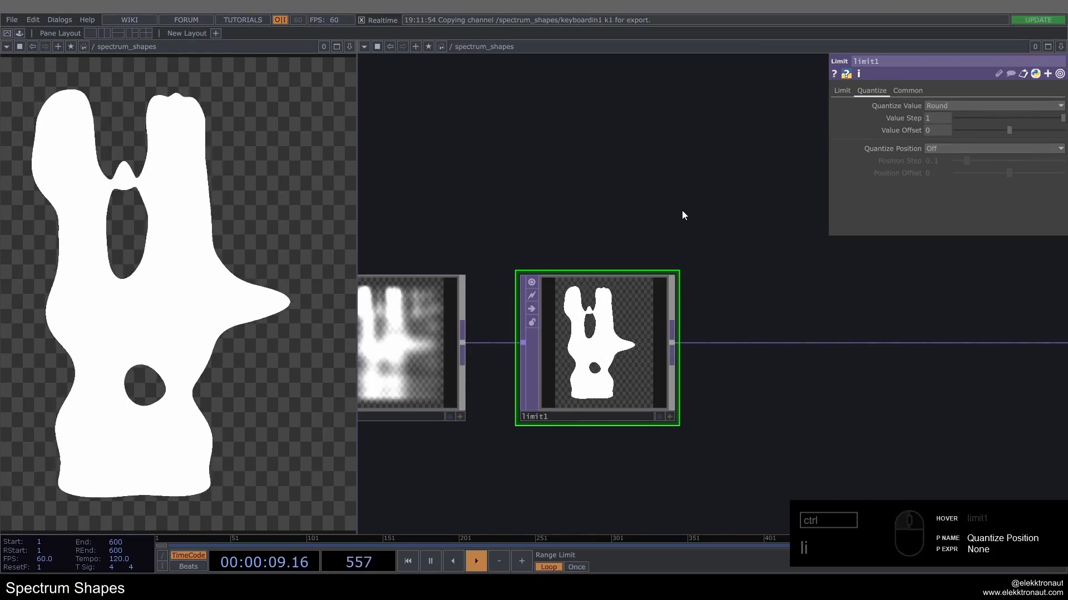
Step: Turn off the bypass on audiodevout1 to hear the music while watching the shapes
{"action": "middle_click_drag", "start_coordinate": [679, 217], "coordinate": [562, 358]}
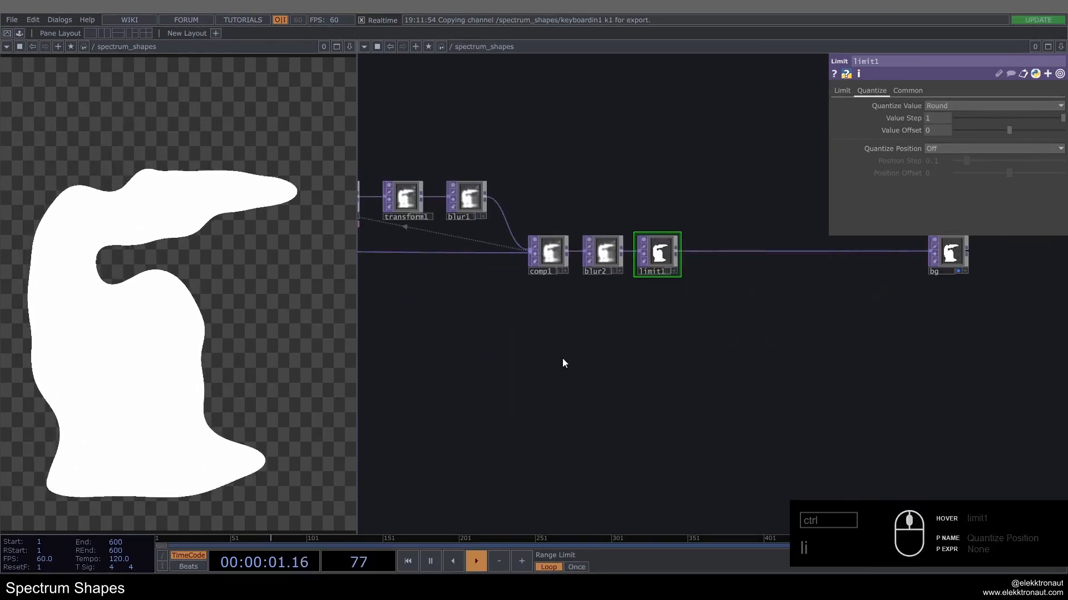
{"action": "left_click_drag", "start_coordinate": [562, 358], "coordinate": [875, 413]}
{"action": "middle_click_drag", "start_coordinate": [875, 413], "coordinate": [667, 348]}
{"action": "scroll", "coordinate": [395, 319], "scroll_direction": "up", "scroll_amount": 3}
{"action": "left_click", "coordinate": [368, 318]}
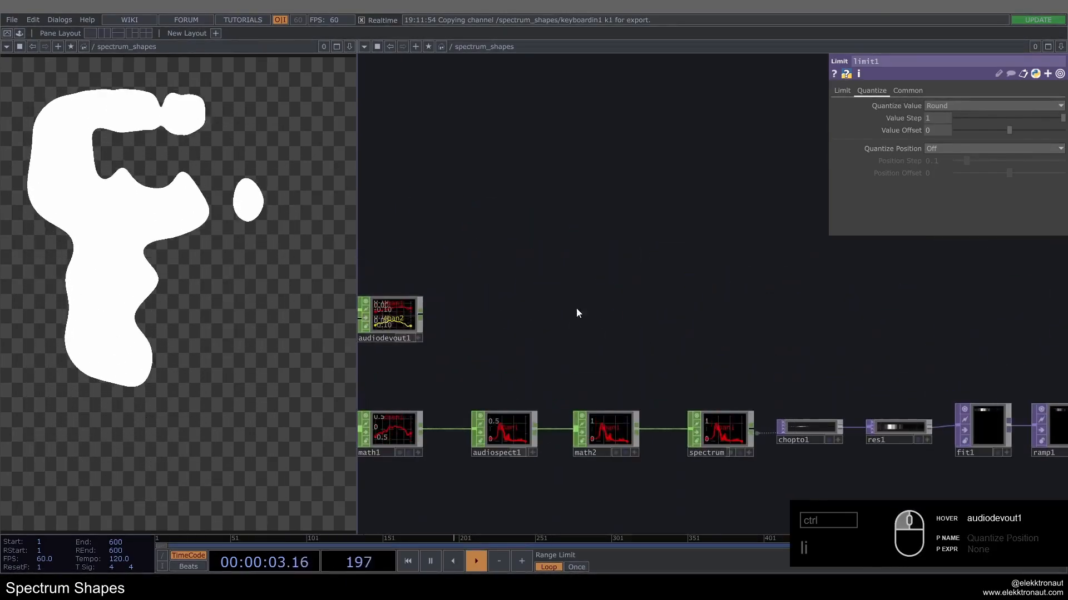
{"action": "scroll", "coordinate": [593, 302], "scroll_direction": "down", "scroll_amount": 2}
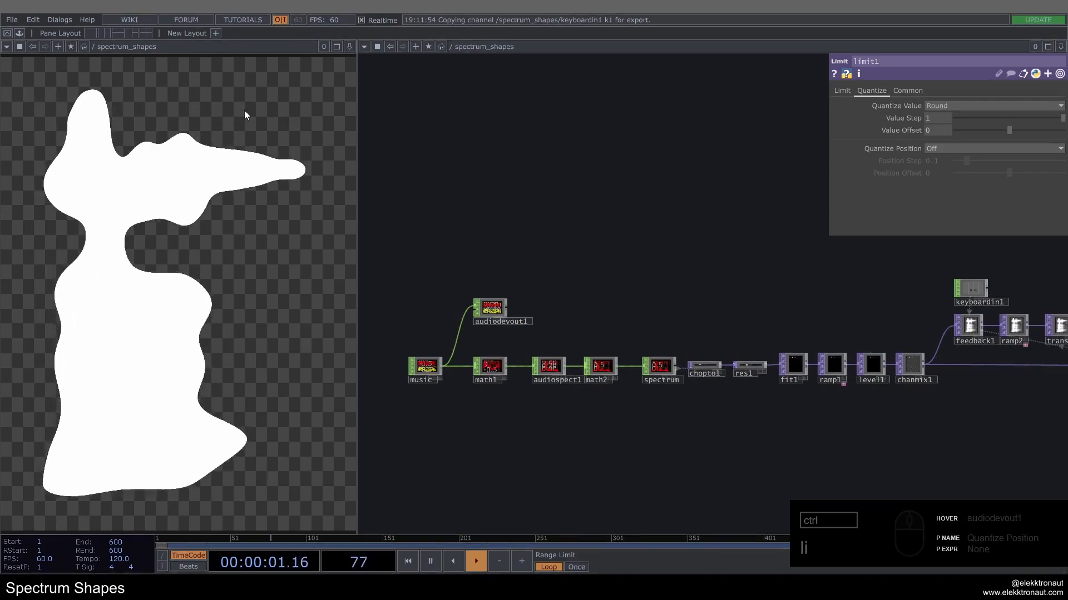
Step: Try higher and lower Gamma 1 values such as 1.32 and 0.67 on level1, and return it to 0.8
{"action": "scroll", "coordinate": [912, 352], "scroll_direction": "up", "scroll_amount": 5}
{"action": "left_click", "coordinate": [852, 373]}
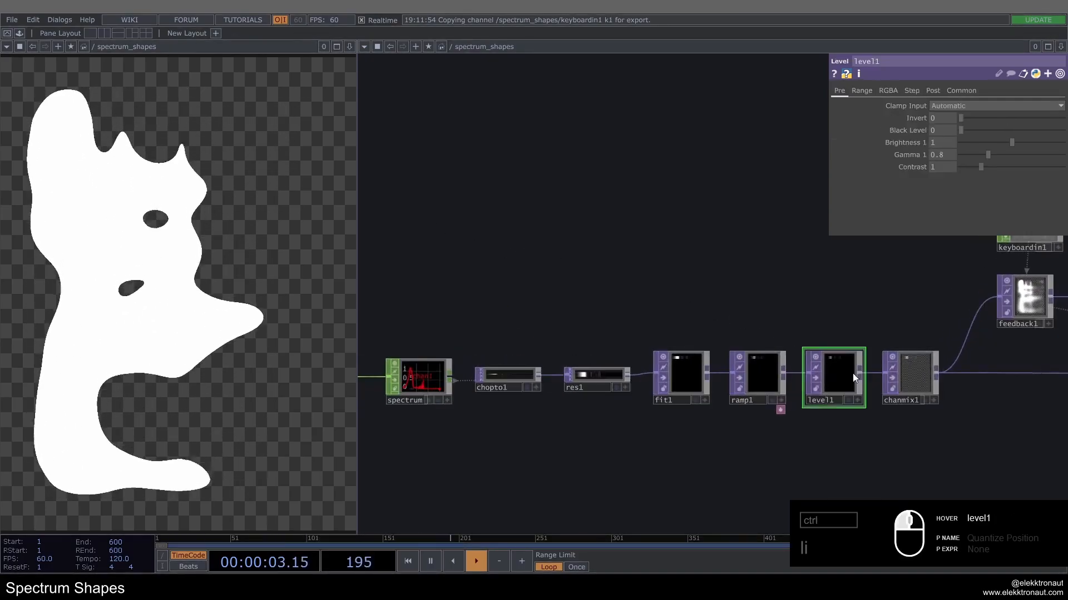
{"action": "left_click_drag", "start_coordinate": [856, 419], "coordinate": [747, 385]}
{"action": "left_click_drag", "start_coordinate": [996, 155], "coordinate": [1009, 156]}
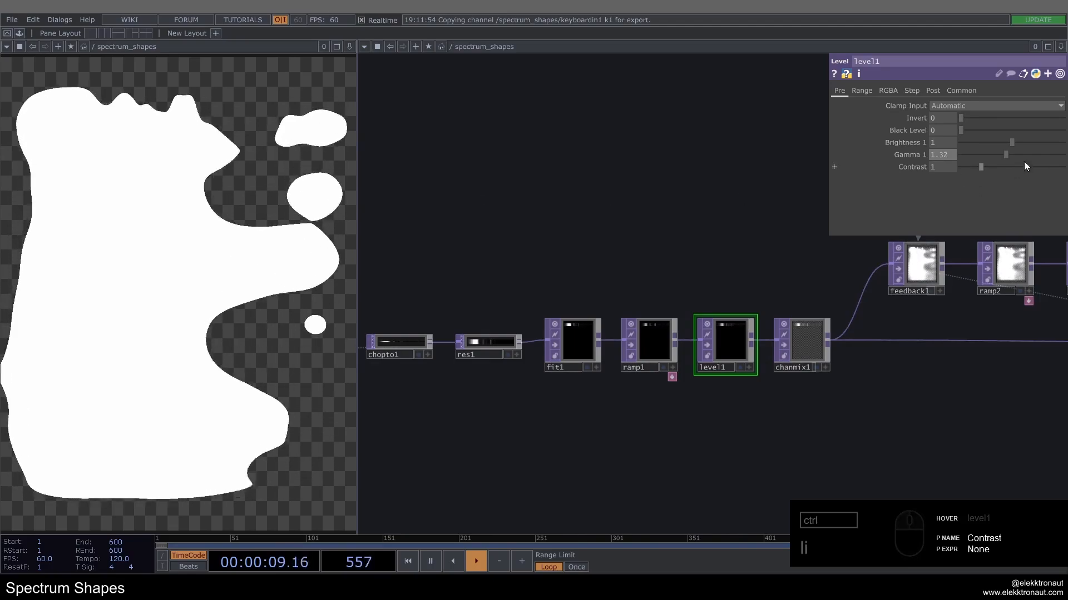
{"action": "left_click_drag", "start_coordinate": [1006, 156], "coordinate": [985, 156]}
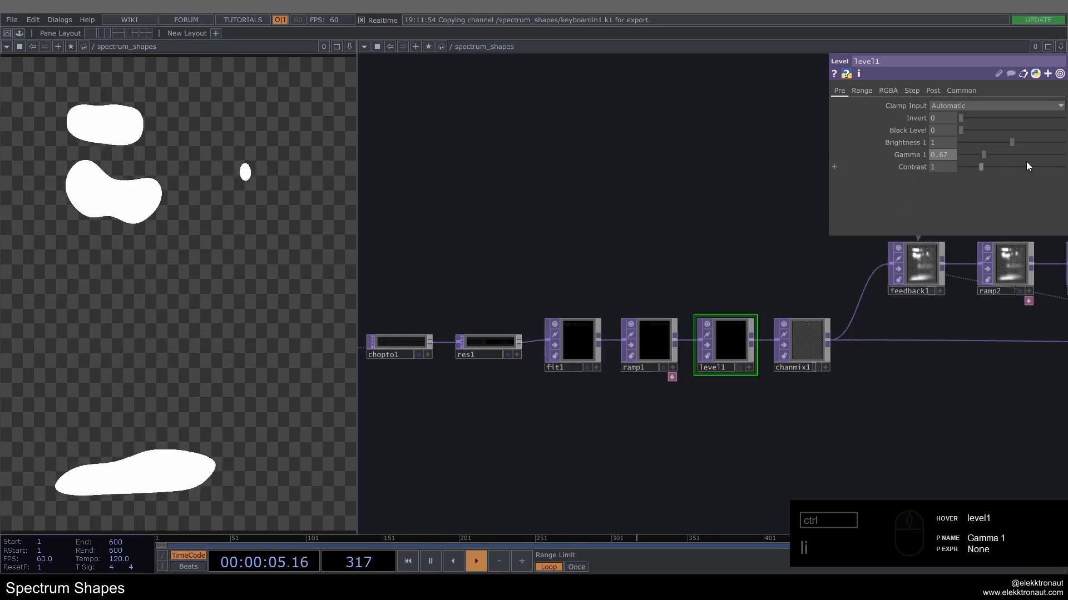
{"action": "left_click", "coordinate": [939, 156]}
{"action": "type", "text": "0.8"}
{"action": "key", "text": "Return"}
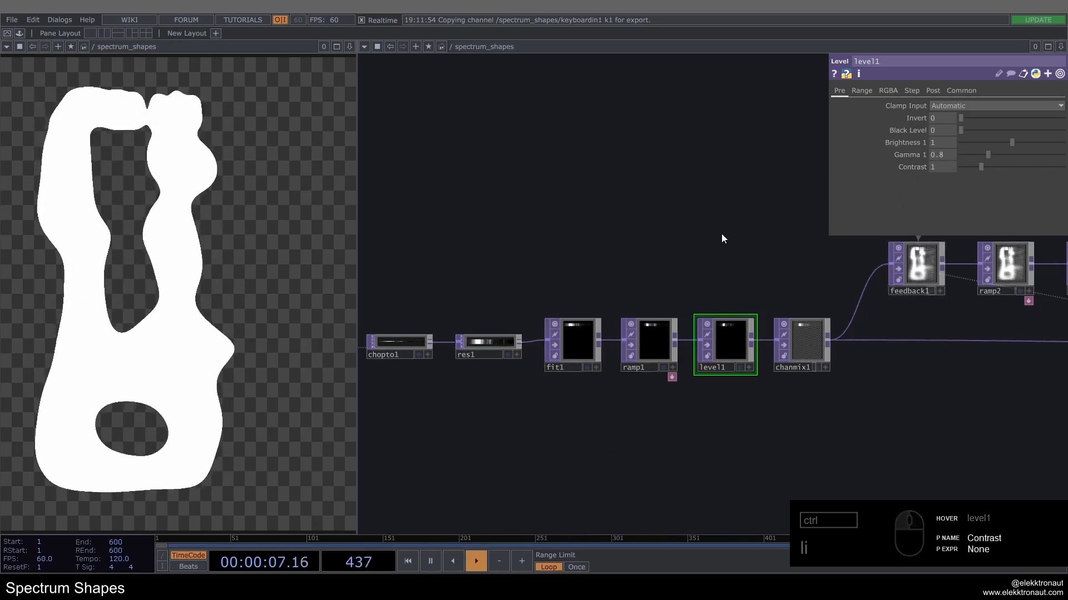
Step: Bypass audiodevout1 to mute the music
{"action": "left_click_drag", "start_coordinate": [675, 285], "coordinate": [498, 276]}
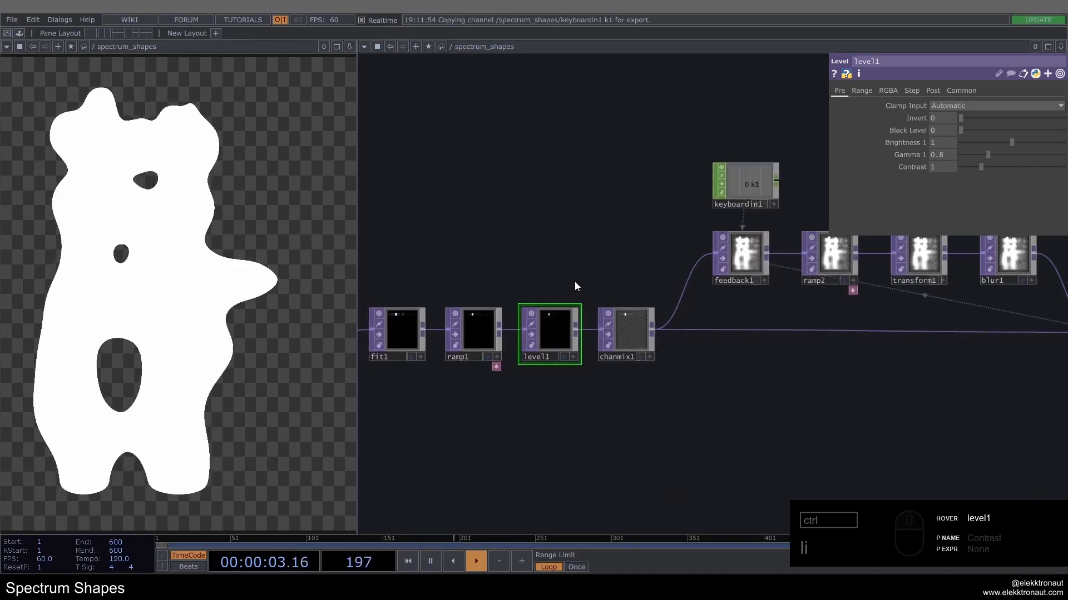
{"action": "scroll", "coordinate": [518, 344], "scroll_direction": "down", "scroll_amount": 6}
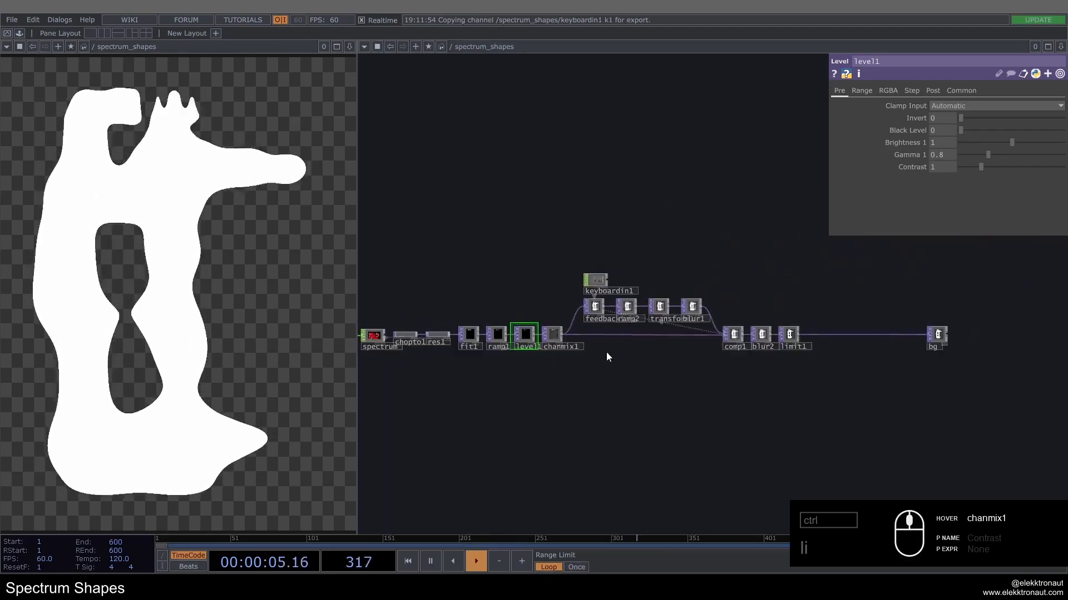
{"action": "left_click_drag", "start_coordinate": [534, 265], "coordinate": [842, 270]}
{"action": "scroll", "coordinate": [565, 293], "scroll_direction": "up", "scroll_amount": 7}
{"action": "left_click", "coordinate": [498, 319]}
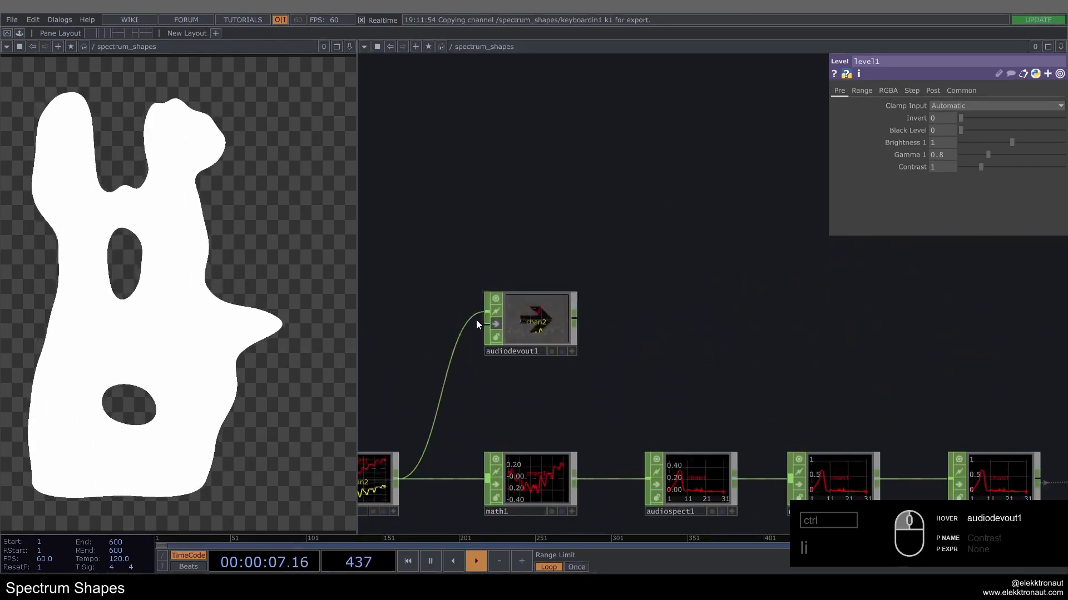
Step: Move bg much farther right of limit1 to make room in the chain, and save the project
{"action": "scroll", "coordinate": [475, 319], "scroll_direction": "down", "scroll_amount": 8}
{"action": "left_click_drag", "start_coordinate": [901, 374], "coordinate": [568, 370]}
{"action": "scroll", "coordinate": [625, 373], "scroll_direction": "up", "scroll_amount": 2}
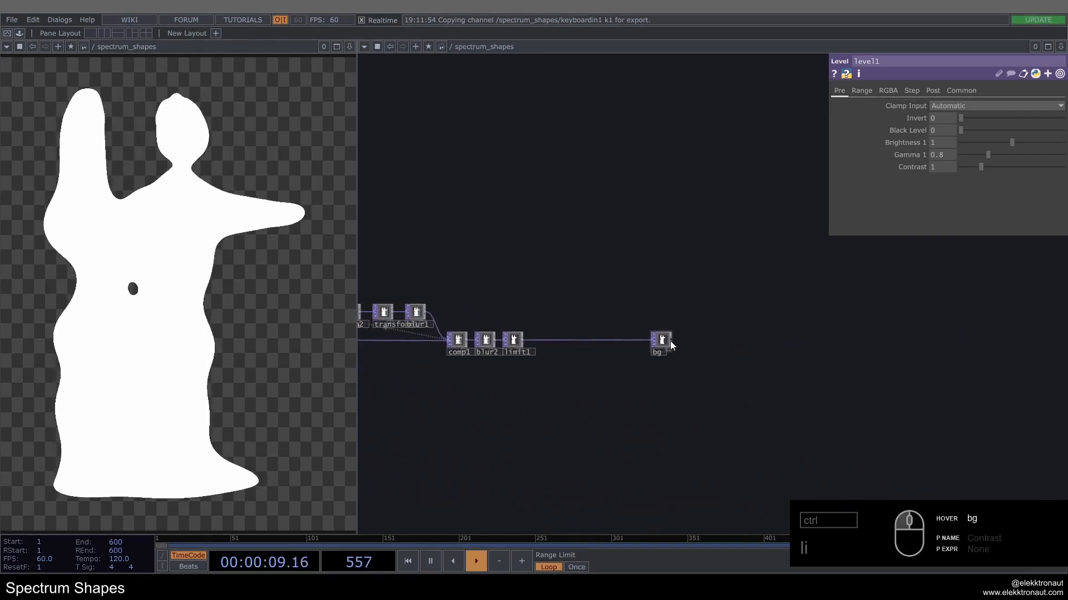
{"action": "left_click_drag", "start_coordinate": [669, 341], "coordinate": [981, 340]}
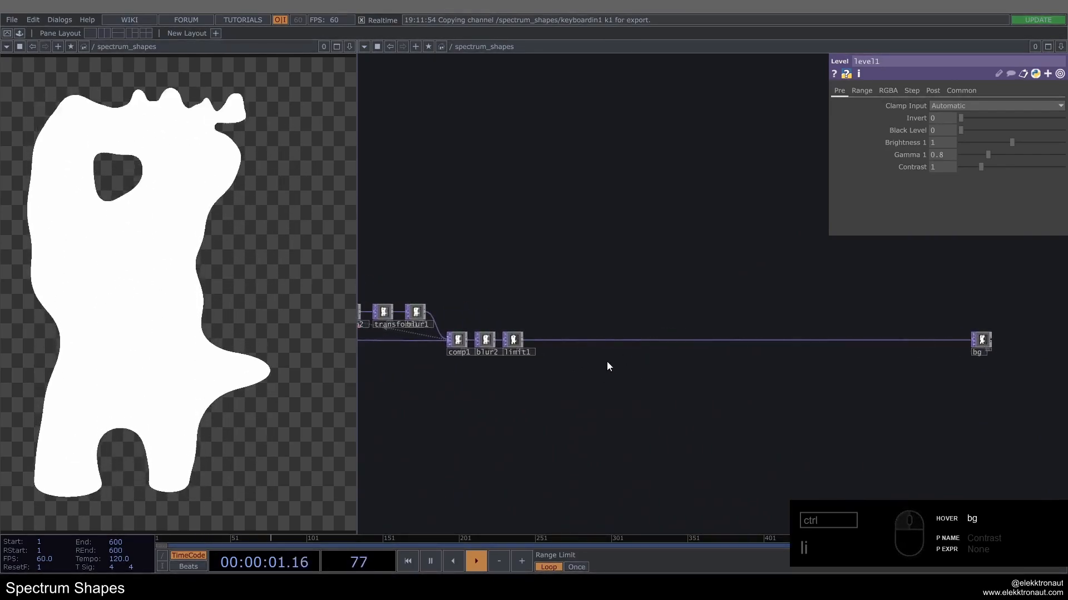
{"action": "key", "text": "ctrl+s"}
{"action": "left_click_drag", "start_coordinate": [694, 412], "coordinate": [667, 338]}
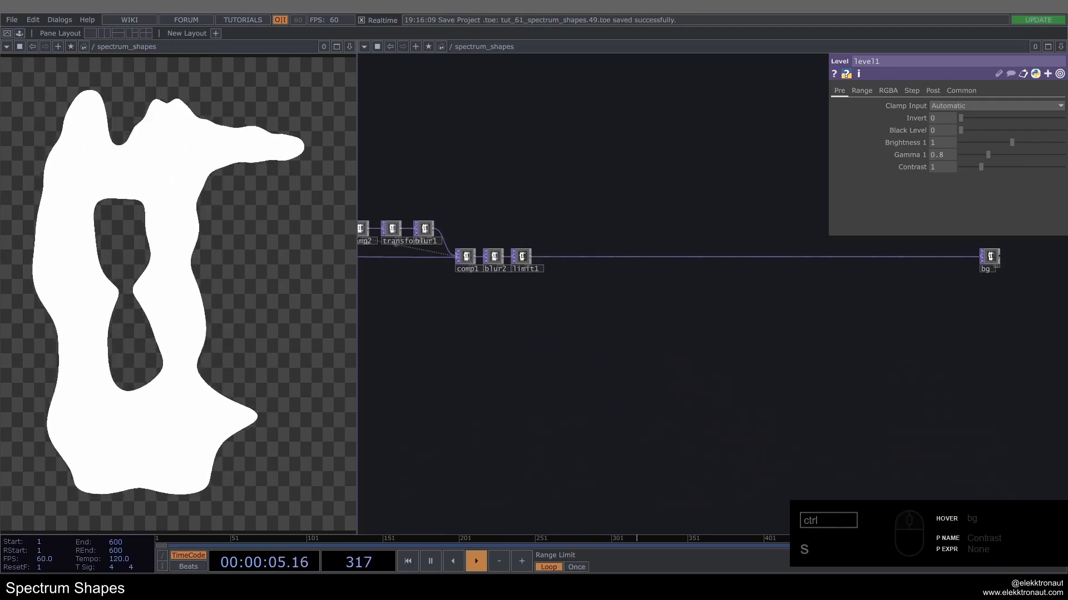
Step: Branch a Noise TOP off limit1's output and place it below the main wire
{"action": "scroll", "coordinate": [535, 257], "scroll_direction": "up", "scroll_amount": 3}
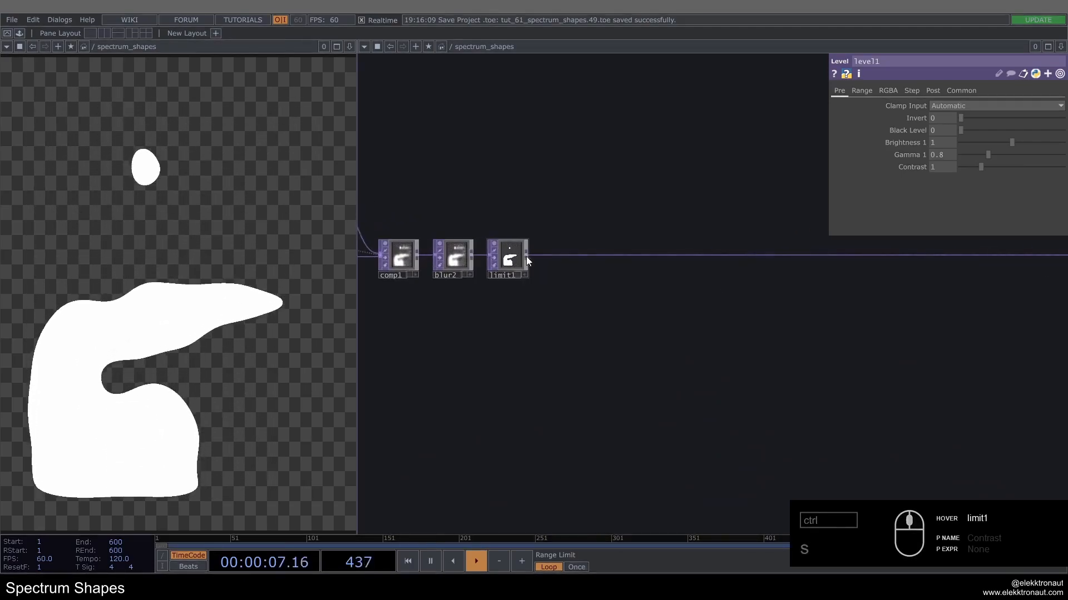
{"action": "right_click", "coordinate": [528, 255]}
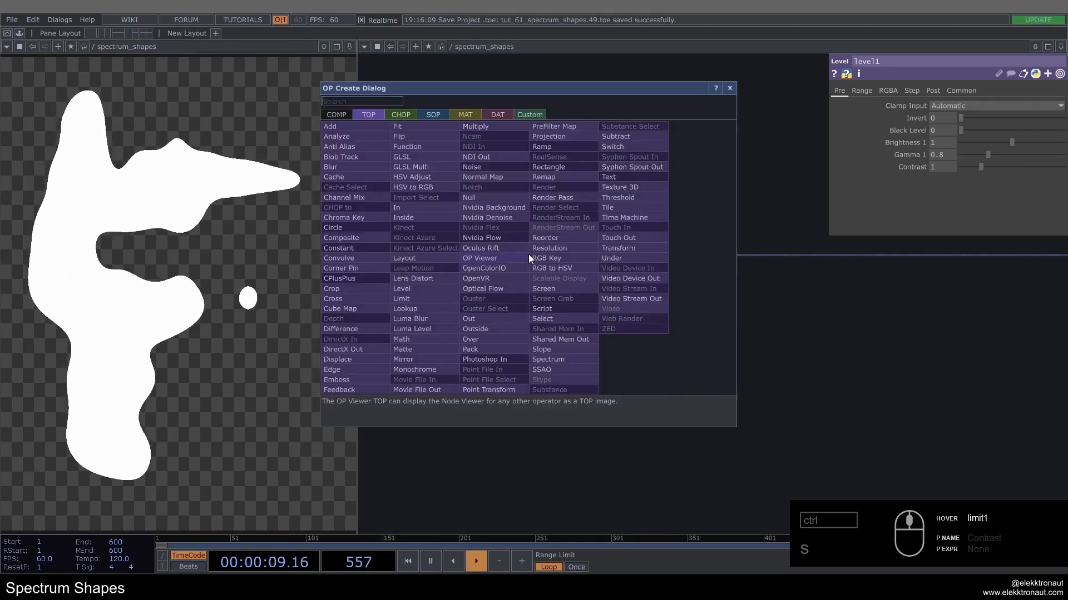
{"action": "type", "text": "noi"}
{"action": "left_click", "coordinate": [498, 165]}
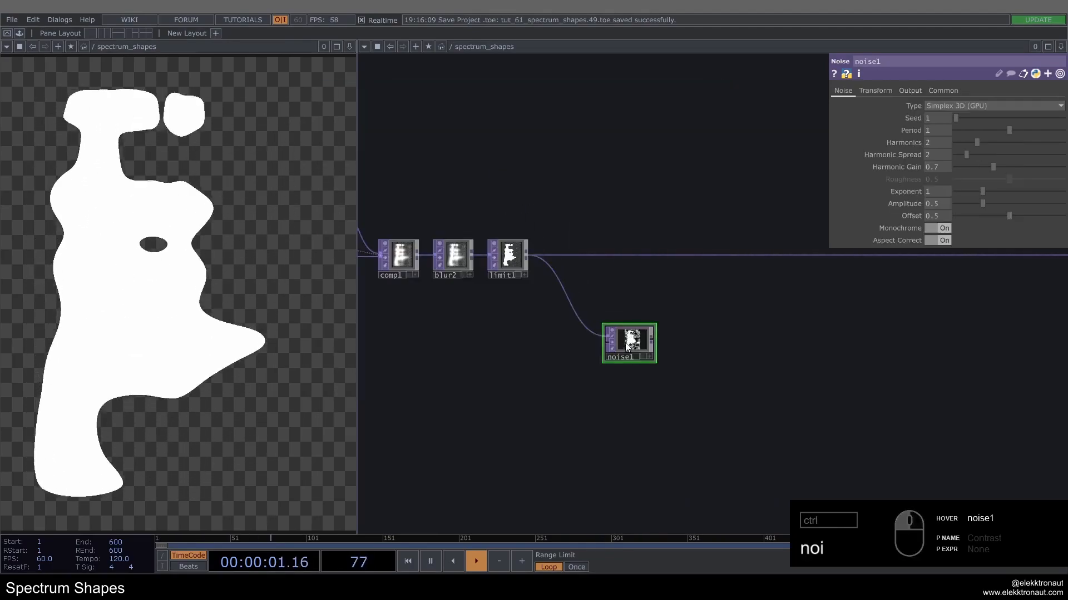
Step: Set noise1's output to RGB Noise and Alpha One
{"action": "scroll", "coordinate": [626, 345], "scroll_direction": "up", "scroll_amount": 3}
{"action": "left_click", "coordinate": [909, 91]}
{"action": "left_click", "coordinate": [937, 105]}
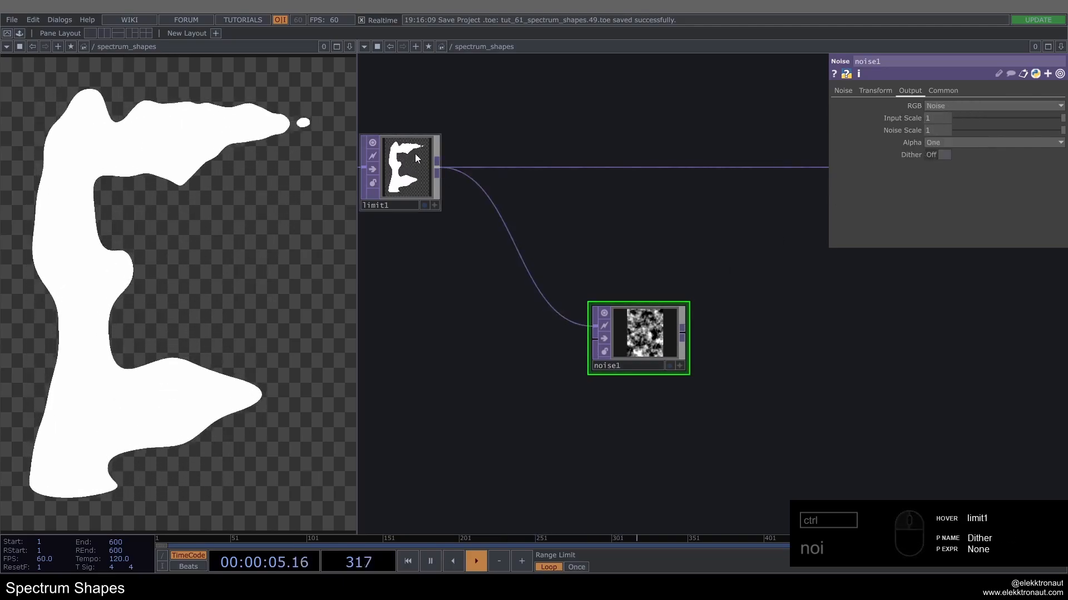
Step: Set noise1's Pixel Format to 32-bit float (RGBA)
{"action": "scroll", "coordinate": [601, 368], "scroll_direction": "up", "scroll_amount": 2}
{"action": "left_click", "coordinate": [942, 91]}
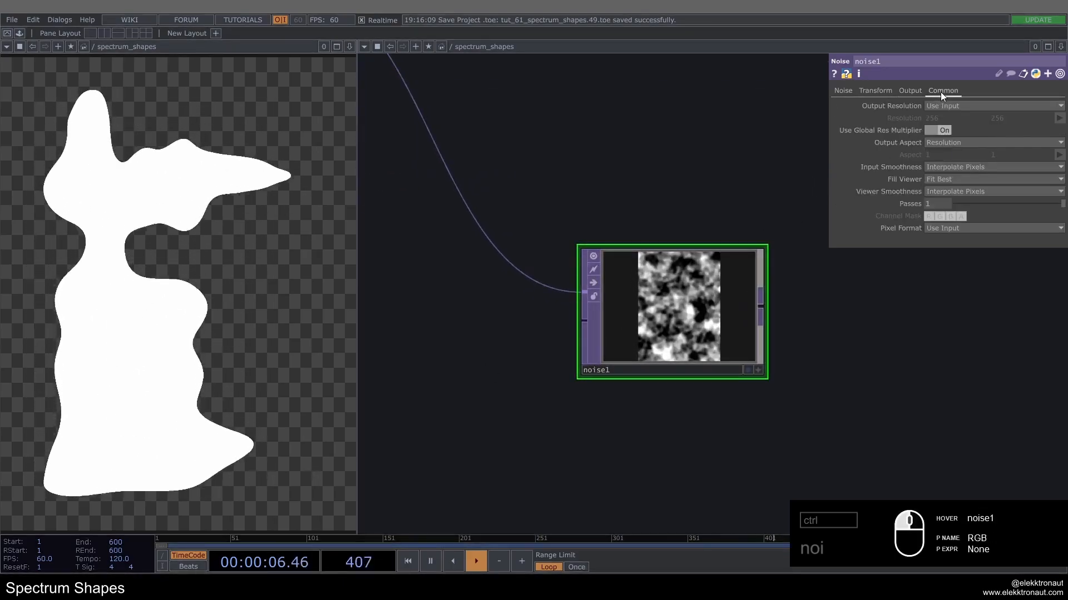
{"action": "left_click", "coordinate": [972, 228]}
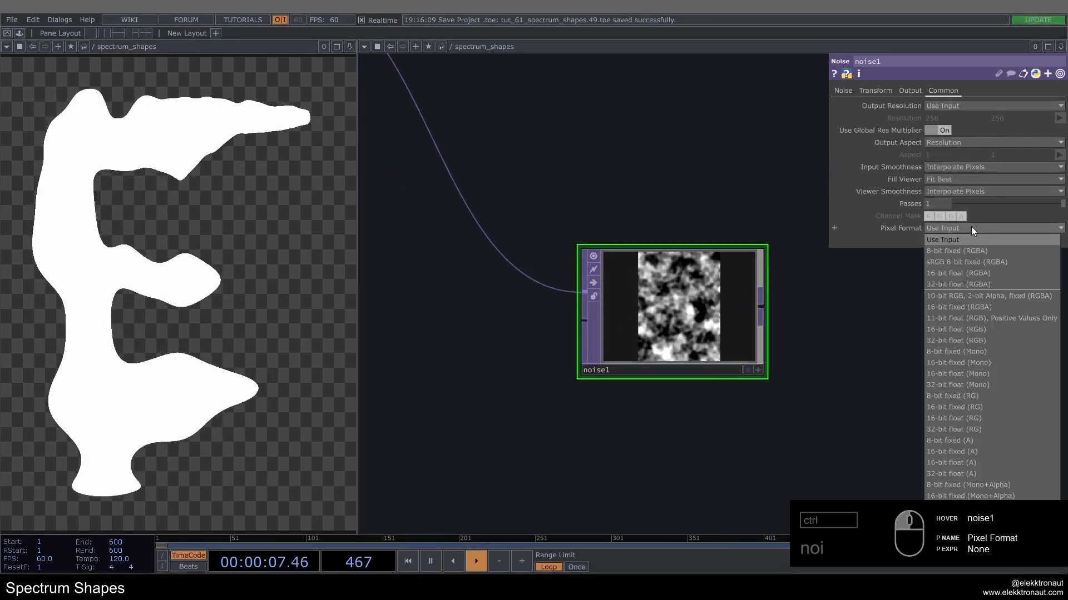
{"action": "left_click", "coordinate": [949, 284]}
{"action": "scroll", "coordinate": [751, 253], "scroll_direction": "down", "scroll_amount": 6}
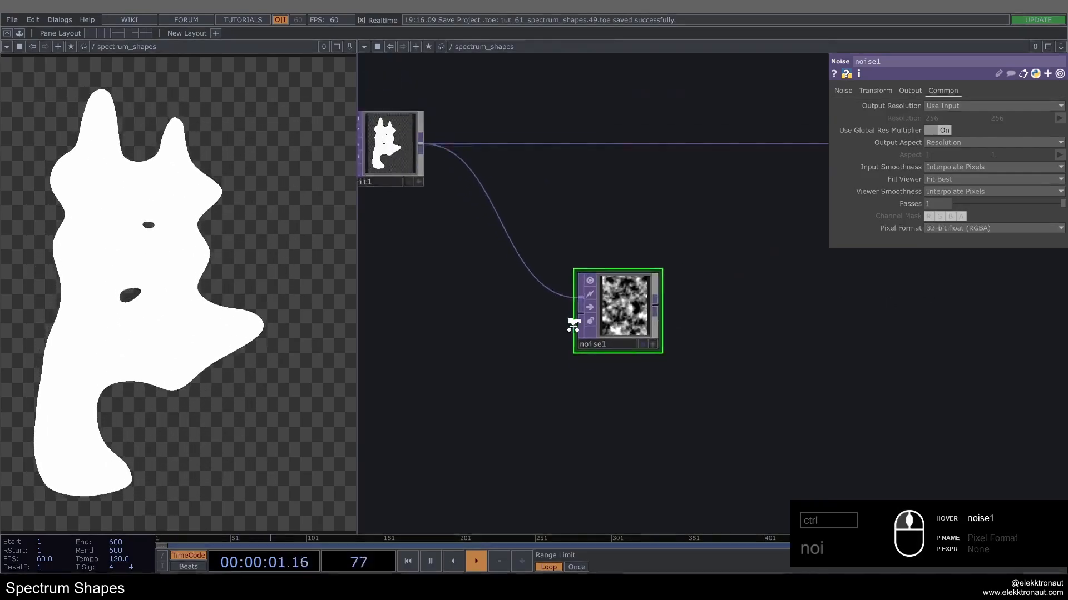
{"action": "left_click_drag", "start_coordinate": [784, 374], "coordinate": [761, 362]}
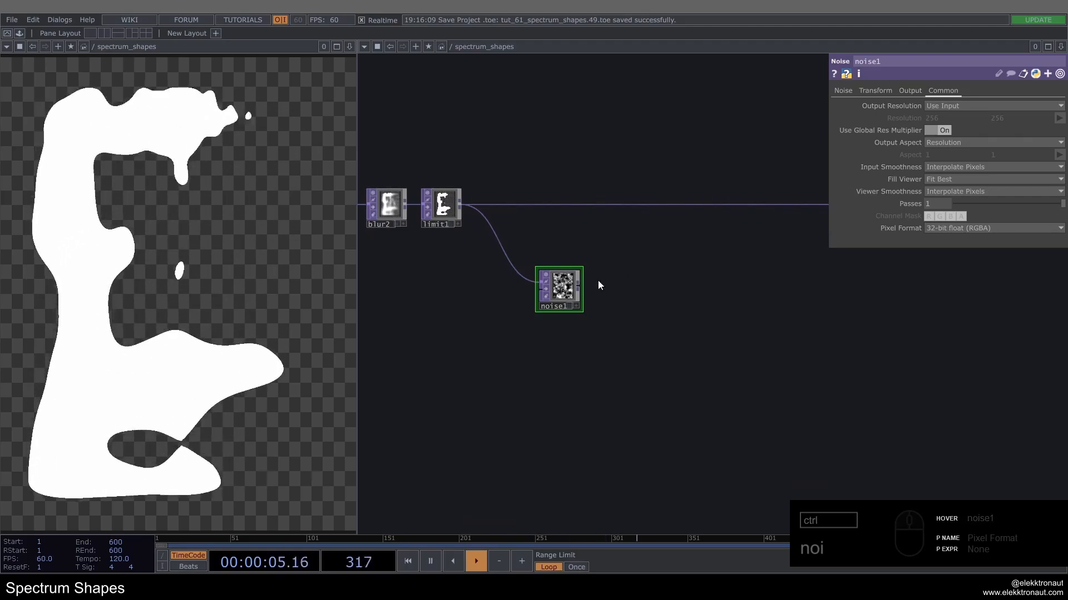
Step: Animate noise1's vertical translation by setting Translate Y to the expression absTime.seconds*-.3
{"action": "middle_click", "coordinate": [443, 206]}
{"action": "scroll", "coordinate": [465, 205], "scroll_direction": "up", "scroll_amount": 5}
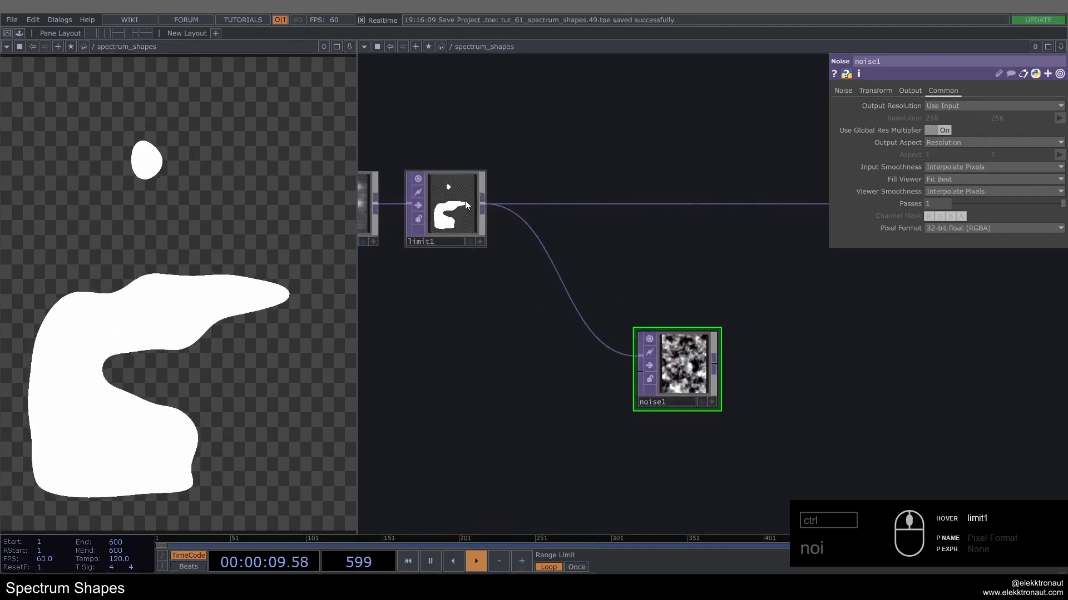
{"action": "scroll", "coordinate": [519, 312], "scroll_direction": "down", "scroll_amount": 2}
{"action": "left_click_drag", "start_coordinate": [702, 350], "coordinate": [619, 309]}
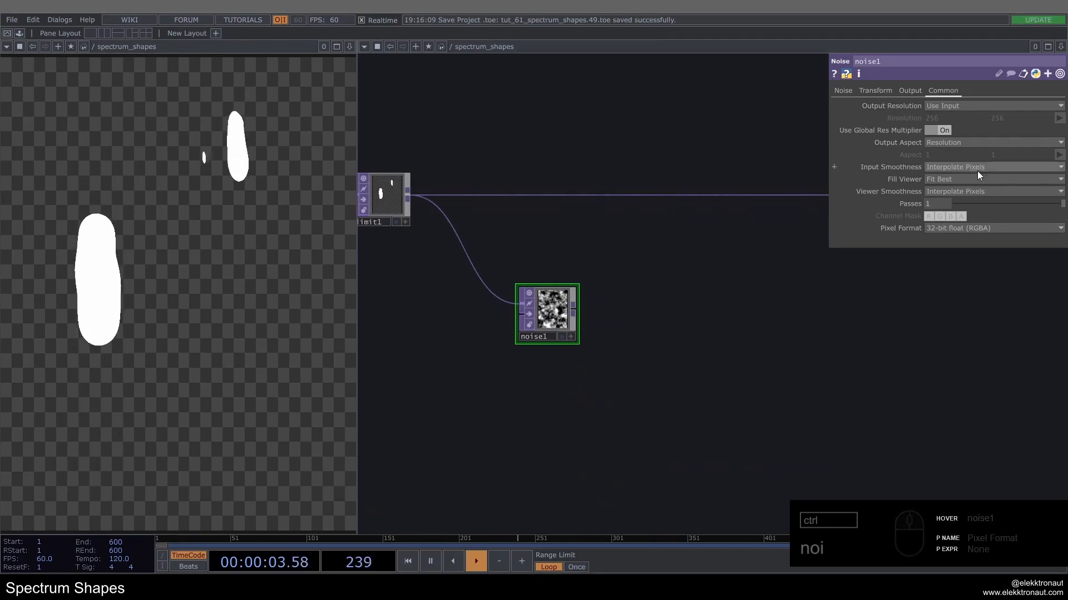
{"action": "left_click", "coordinate": [872, 91]}
{"action": "scroll", "coordinate": [584, 183], "scroll_direction": "up", "scroll_amount": 3}
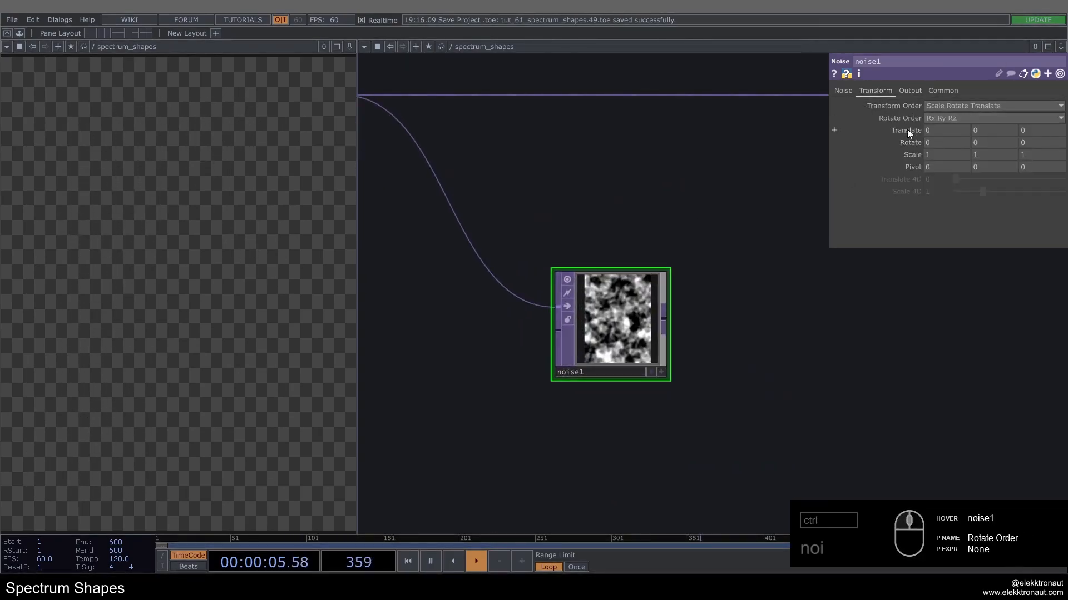
{"action": "left_click", "coordinate": [925, 157]}
{"action": "type", "text": "absTime.s"}
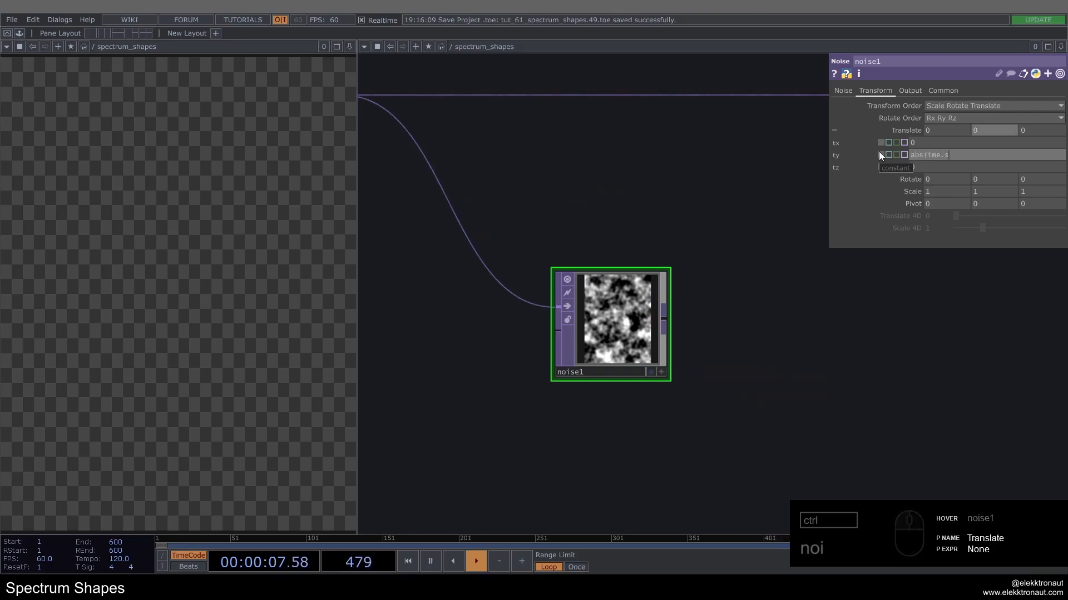
{"action": "type", "text": "econds*.-3"}
{"action": "key", "text": "Return"}
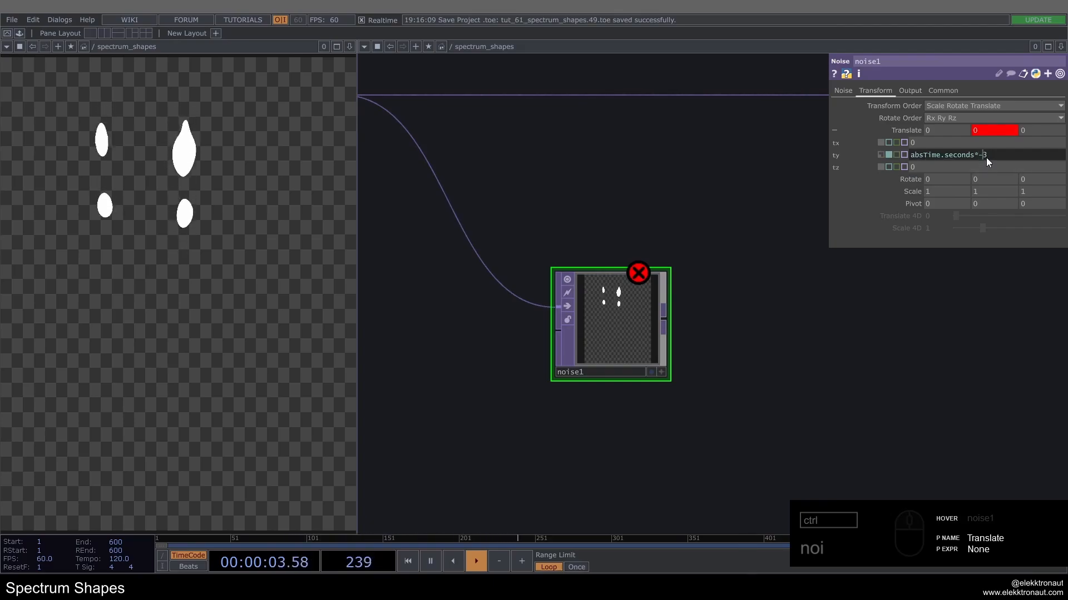
{"action": "scroll", "coordinate": [615, 326], "scroll_direction": "up", "scroll_amount": 3}
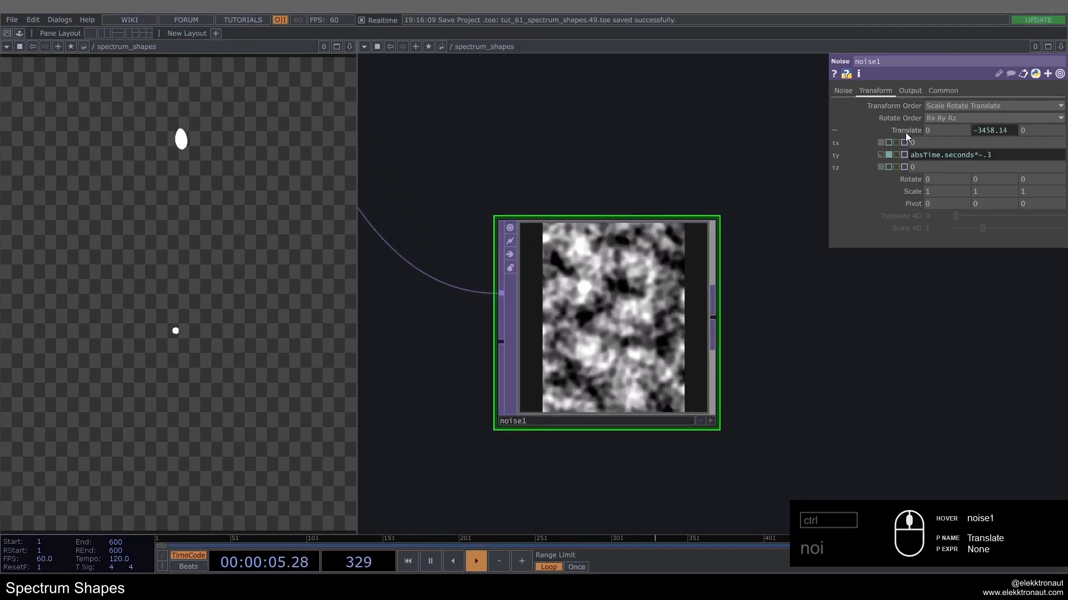
Step: Copy noise1's Translate Y expression into Translate Z and change it to absTime.seconds*.05
{"action": "right_click", "coordinate": [834, 154]}
{"action": "left_click", "coordinate": [865, 121]}
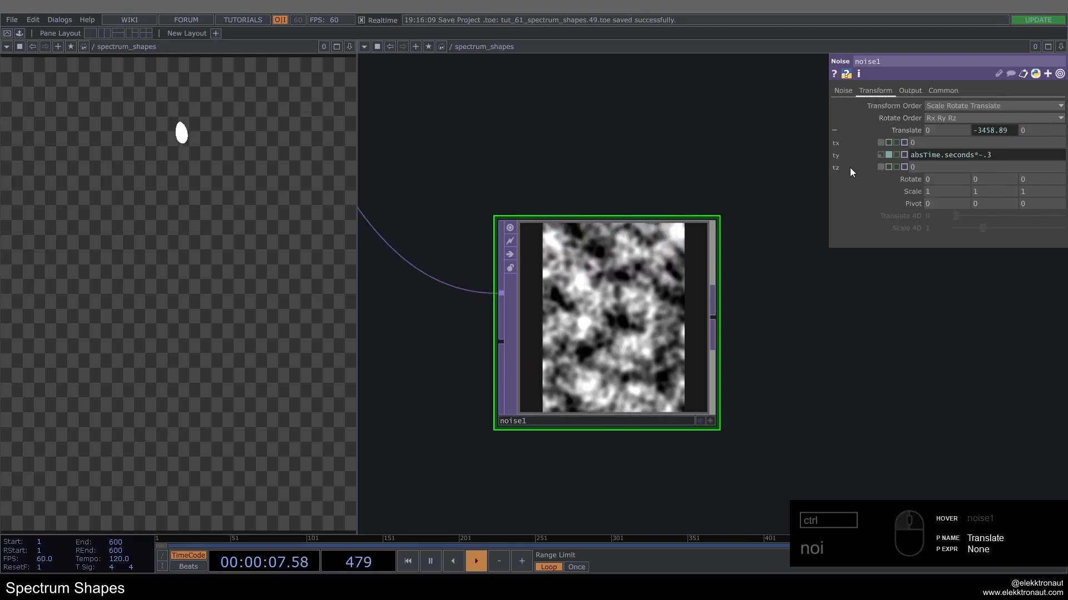
{"action": "left_click_drag", "start_coordinate": [933, 167], "coordinate": [797, 175]}
{"action": "type", "text": "absTime.seconds*-.3"}
{"action": "key", "text": "Return"}
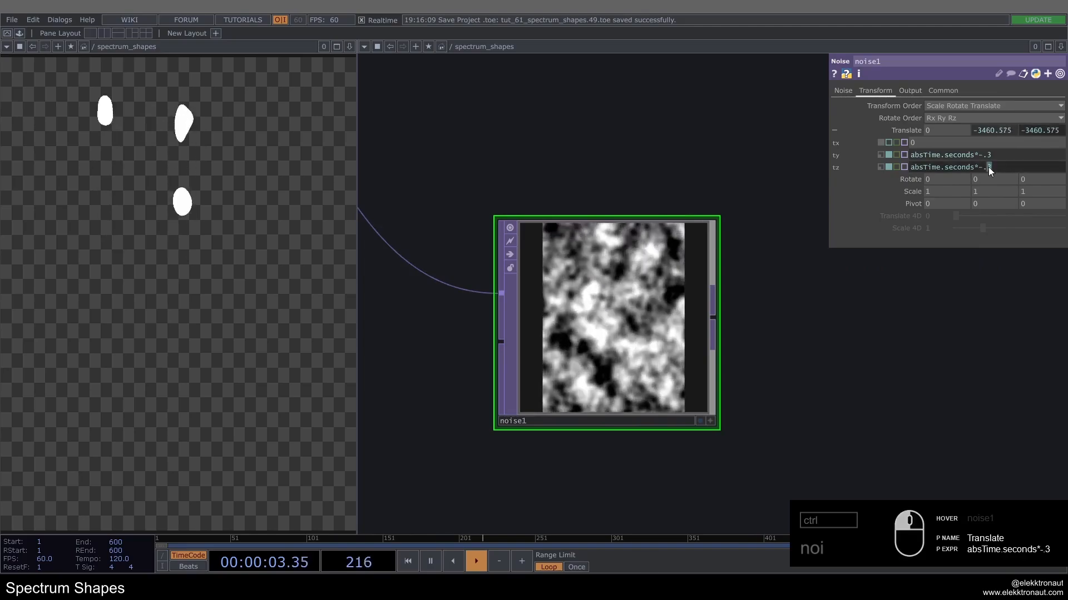
{"action": "key", "text": "BackSpace"}
{"action": "key", "text": "BackSpace"}
{"action": "key", "text": "BackSpace"}
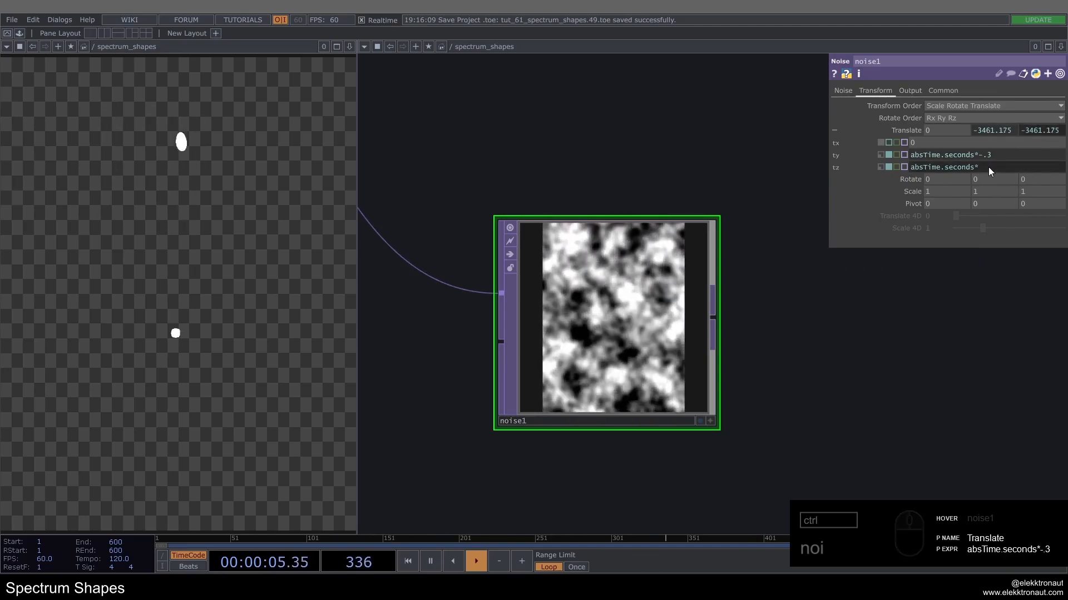
{"action": "type", "text": ".05"}
{"action": "key", "text": "Return"}
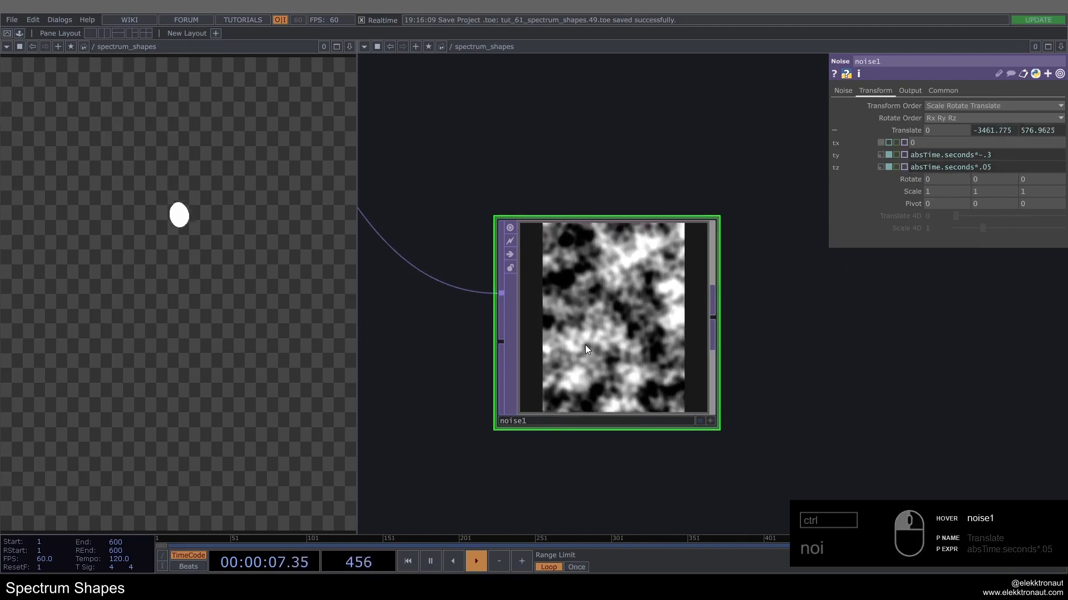
Step: Inspect noise1's motion up close, try switching Translate Z to a constant value, and undo that switch
{"action": "scroll", "coordinate": [585, 345], "scroll_direction": "up", "scroll_amount": 3}
{"action": "scroll", "coordinate": [622, 180], "scroll_direction": "down", "scroll_amount": 4}
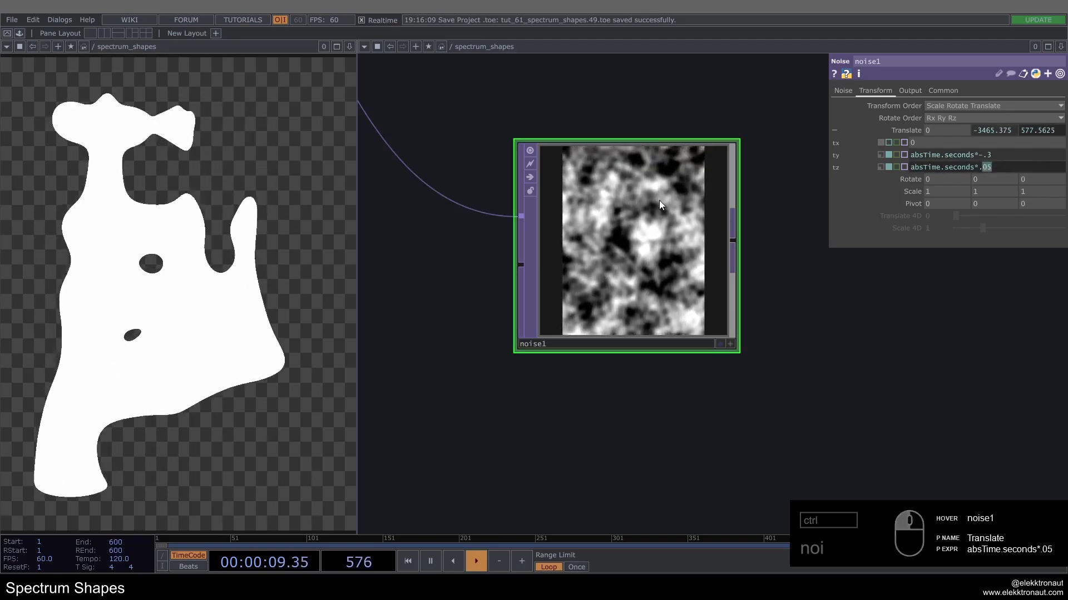
{"action": "scroll", "coordinate": [620, 217], "scroll_direction": "up", "scroll_amount": 3}
{"action": "scroll", "coordinate": [615, 183], "scroll_direction": "up", "scroll_amount": 4}
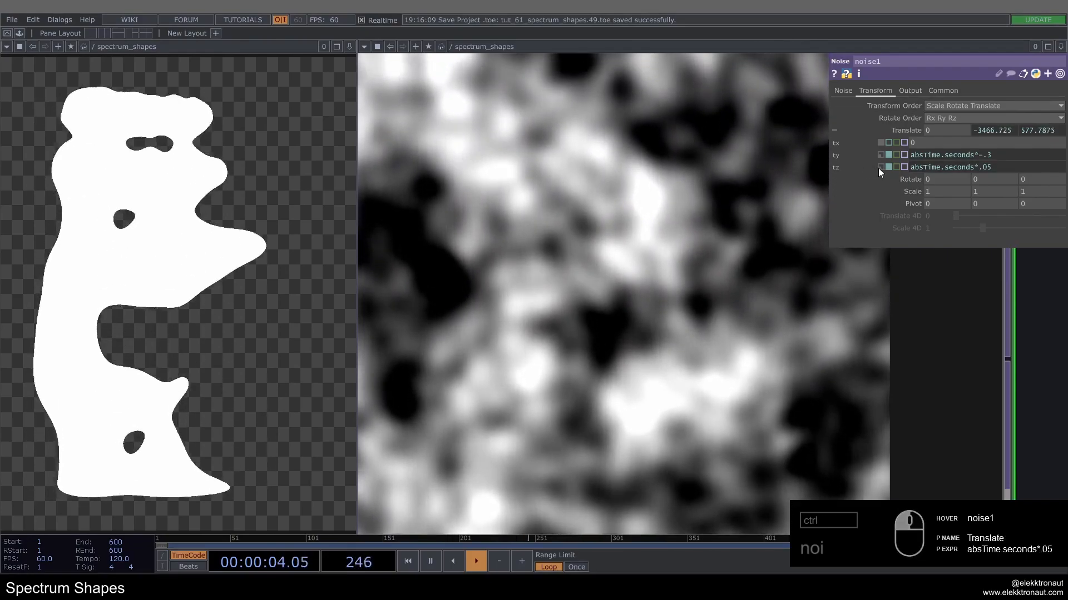
{"action": "left_click", "coordinate": [880, 166]}
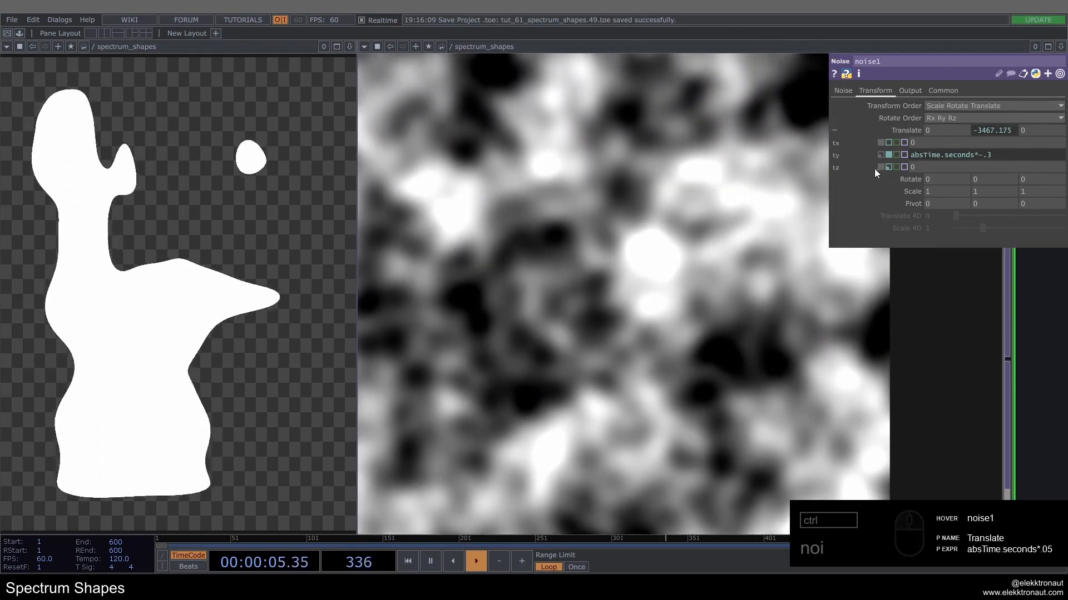
{"action": "key", "text": "ctrl+z"}
{"action": "scroll", "coordinate": [556, 274], "scroll_direction": "down", "scroll_amount": 5}
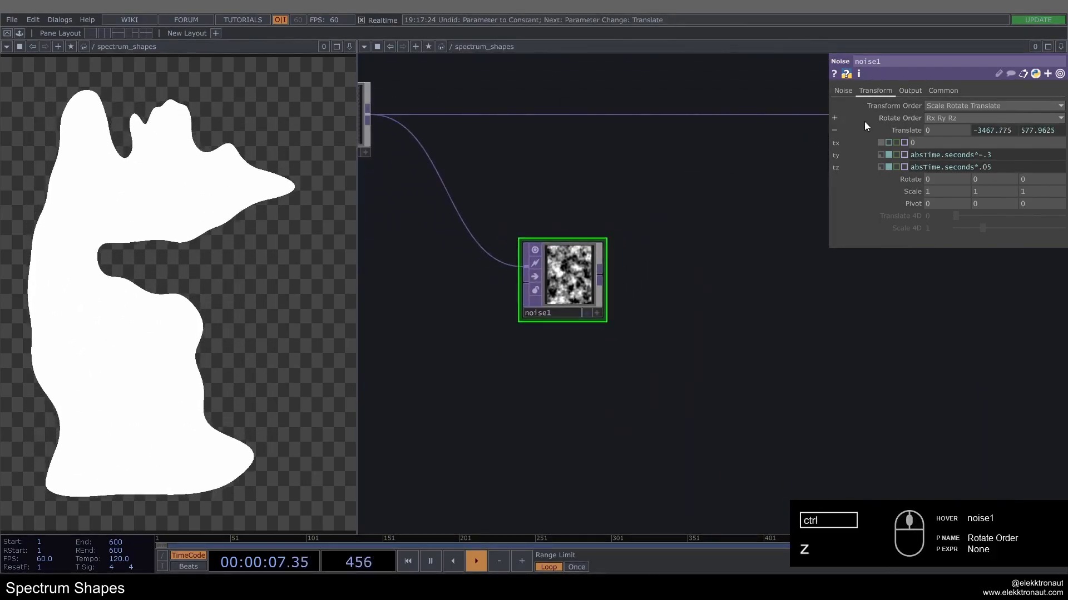
Step: Set noise1's Period to 4, Harmonics to 1 and Harmonic Gain to 0.5
{"action": "left_click", "coordinate": [843, 92]}
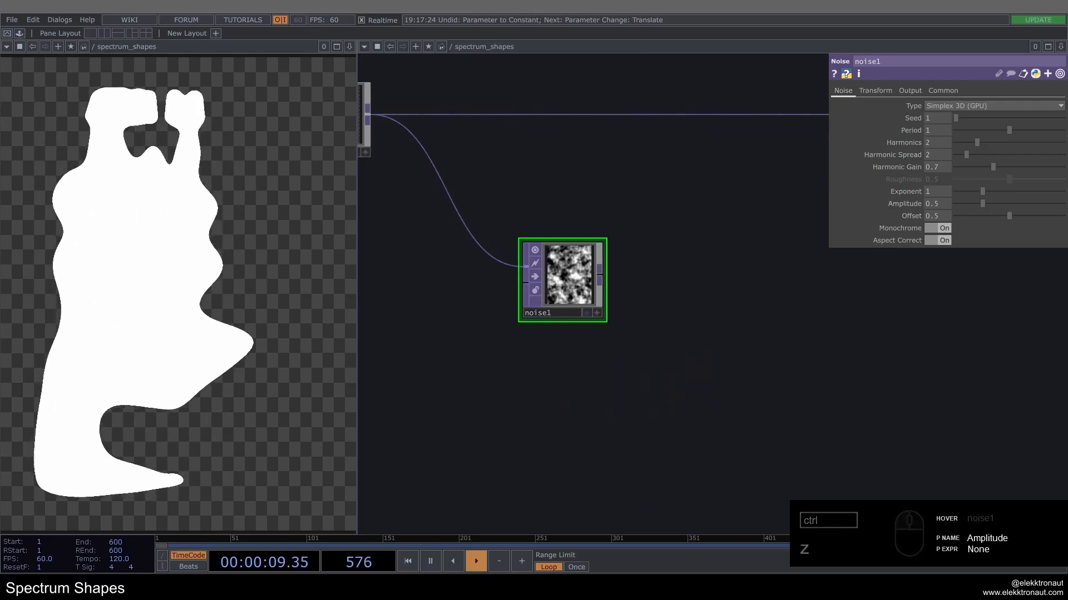
{"action": "left_click", "coordinate": [943, 129]}
{"action": "type", "text": "4"}
{"action": "key", "text": "Return"}
{"action": "middle_click_drag", "start_coordinate": [542, 251], "coordinate": [688, 198]}
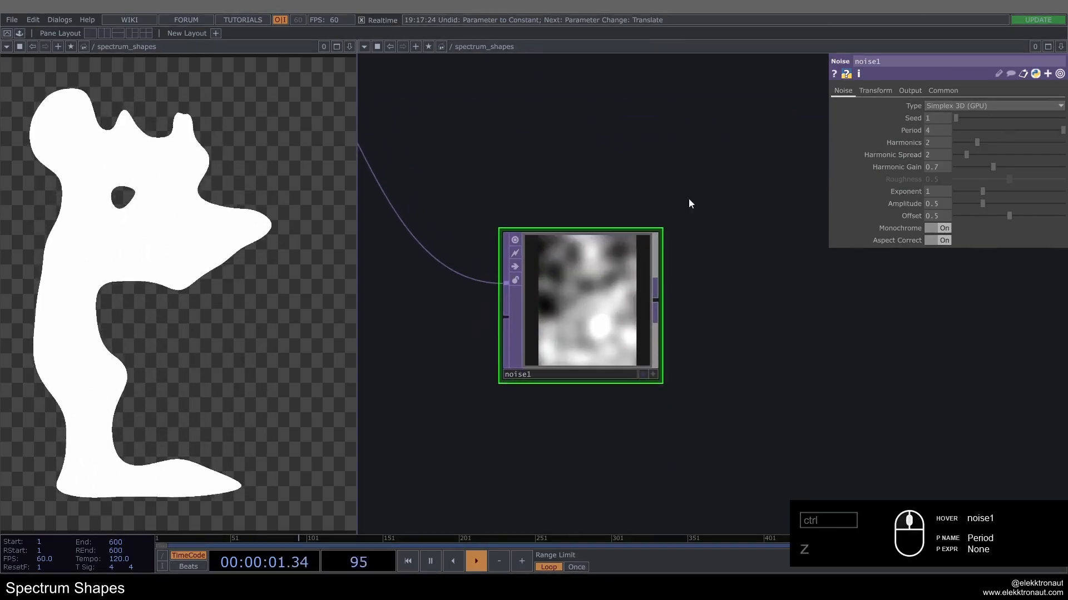
{"action": "left_click_drag", "start_coordinate": [932, 146], "coordinate": [770, 139]}
{"action": "left_click_drag", "start_coordinate": [936, 169], "coordinate": [929, 170]}
{"action": "type", "text": "0.5"}
{"action": "key", "text": "Return"}
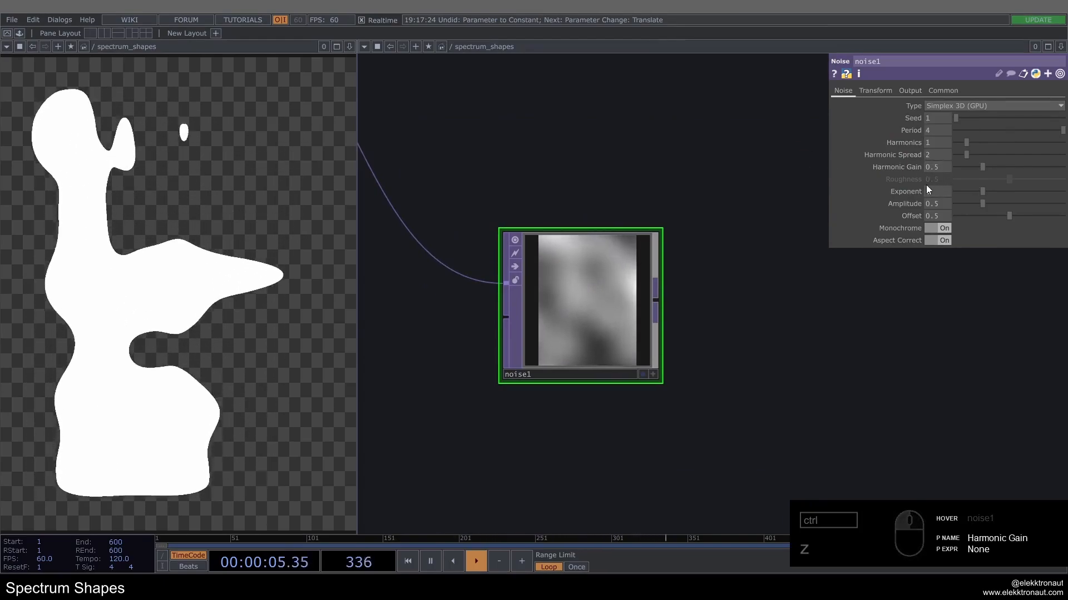
Step: Set noise1's Exponent to 0.7 and Amplitude to 0.2, and turn Monochrome off for coloured noise
{"action": "type", "text": ".7"}
{"action": "key", "text": "Return"}
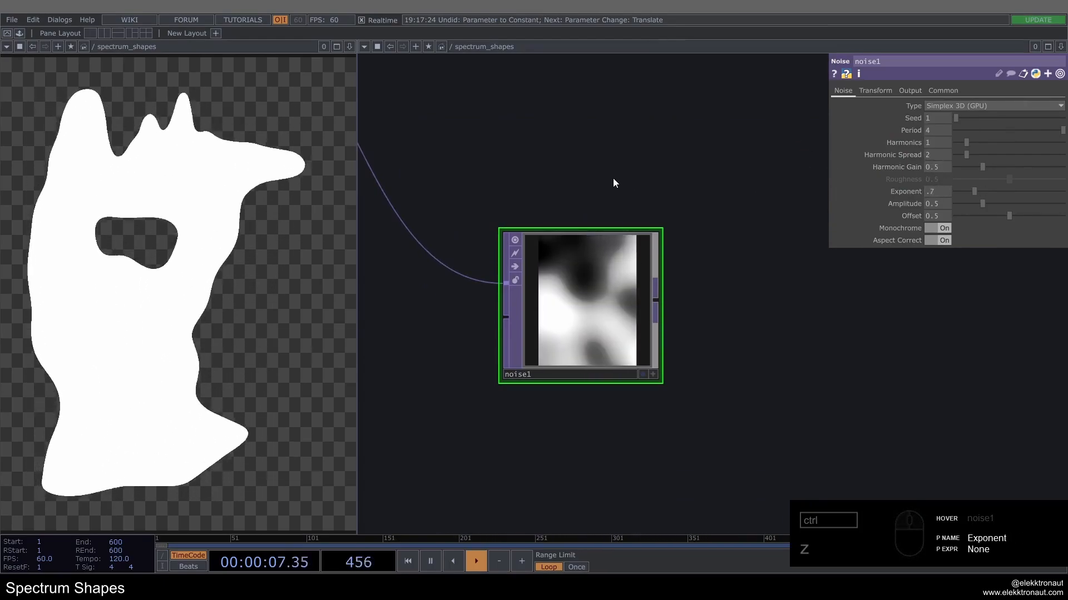
{"action": "left_click_drag", "start_coordinate": [939, 206], "coordinate": [934, 208]}
{"action": "type", "text": "2"}
{"action": "key", "text": "Return"}
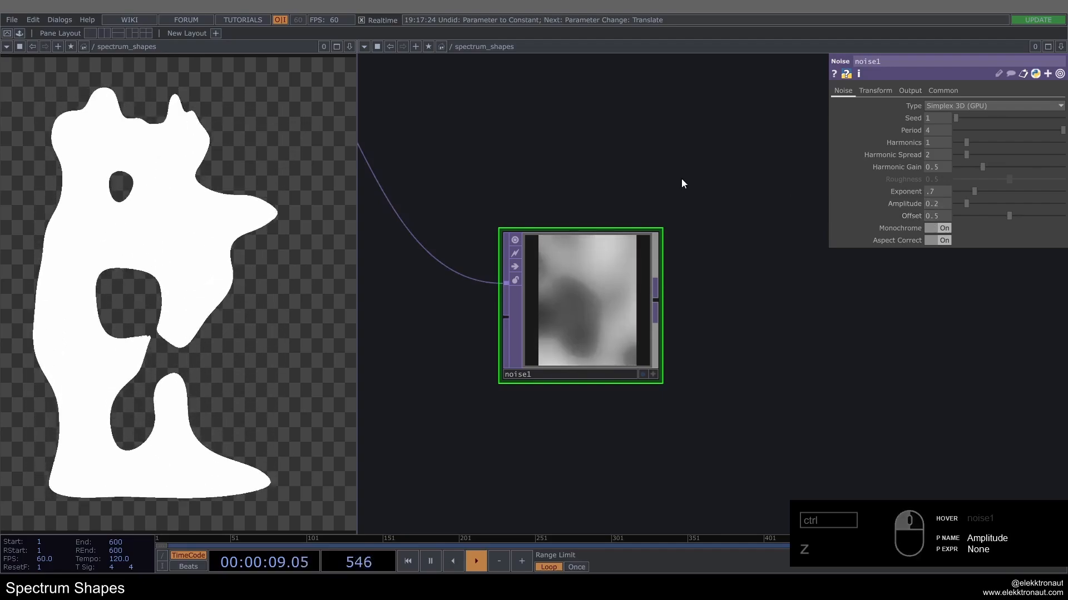
{"action": "left_click", "coordinate": [933, 229]}
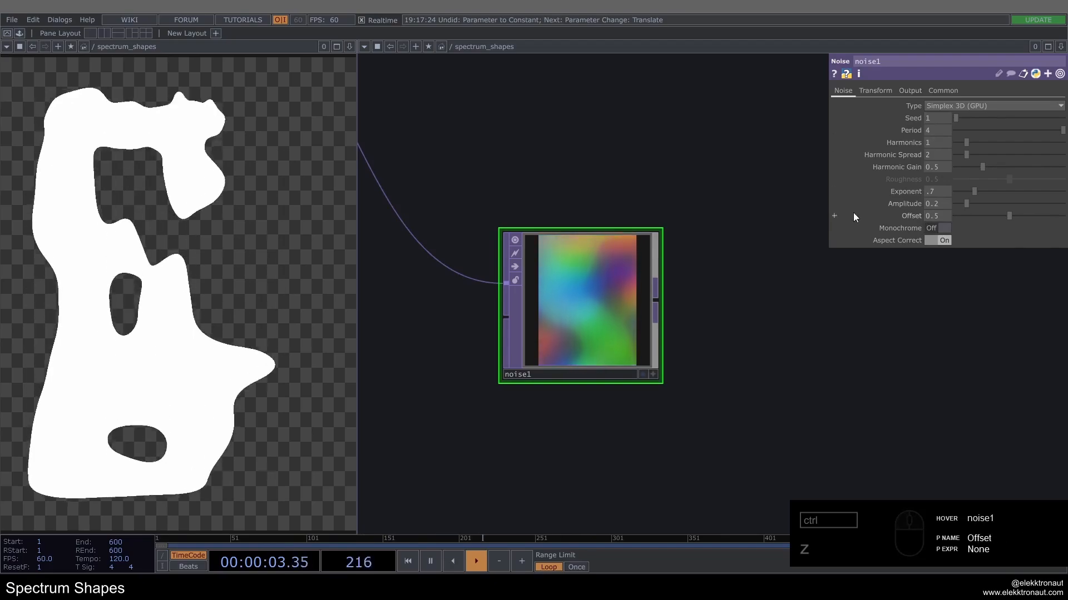
Step: Add a Displace TOP after noise1's output, leaving a wide gap between the two nodes
{"action": "scroll", "coordinate": [593, 306], "scroll_direction": "down", "scroll_amount": 4}
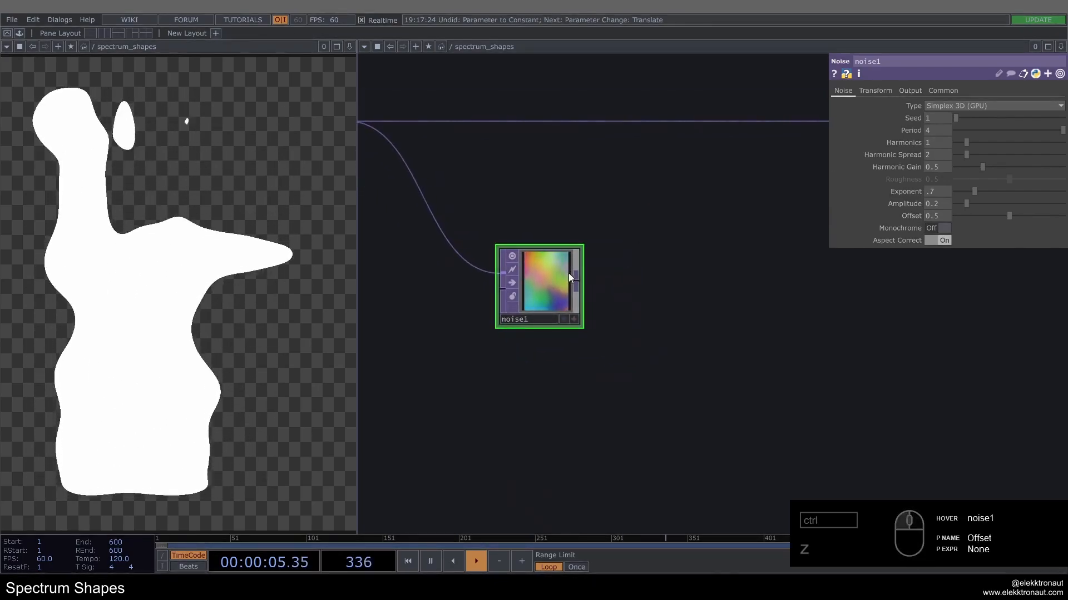
{"action": "right_click", "coordinate": [577, 282]}
{"action": "type", "text": "dis"}
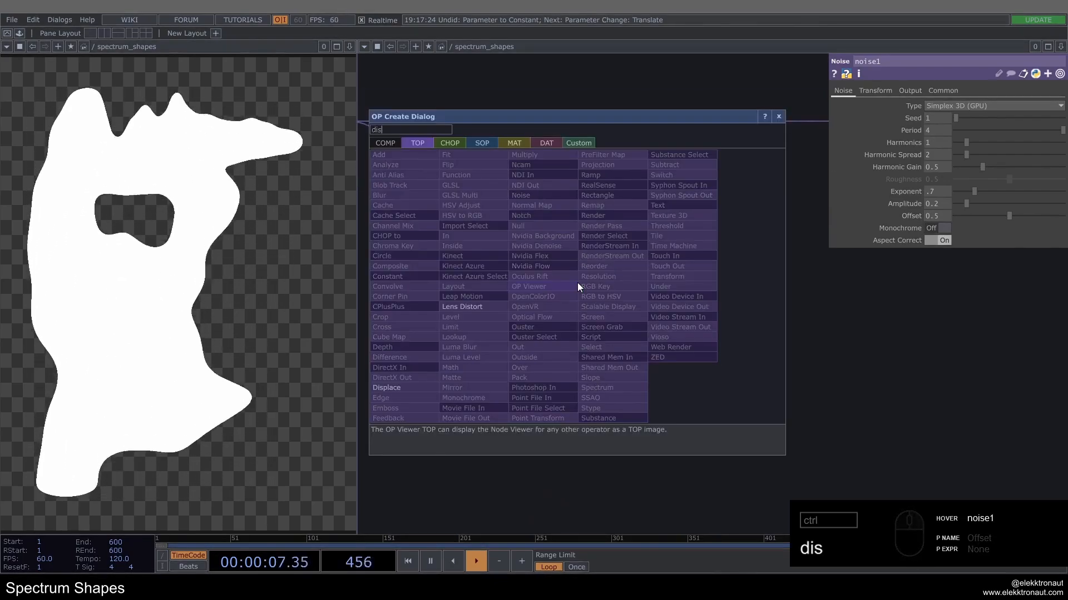
{"action": "left_click", "coordinate": [415, 388]}
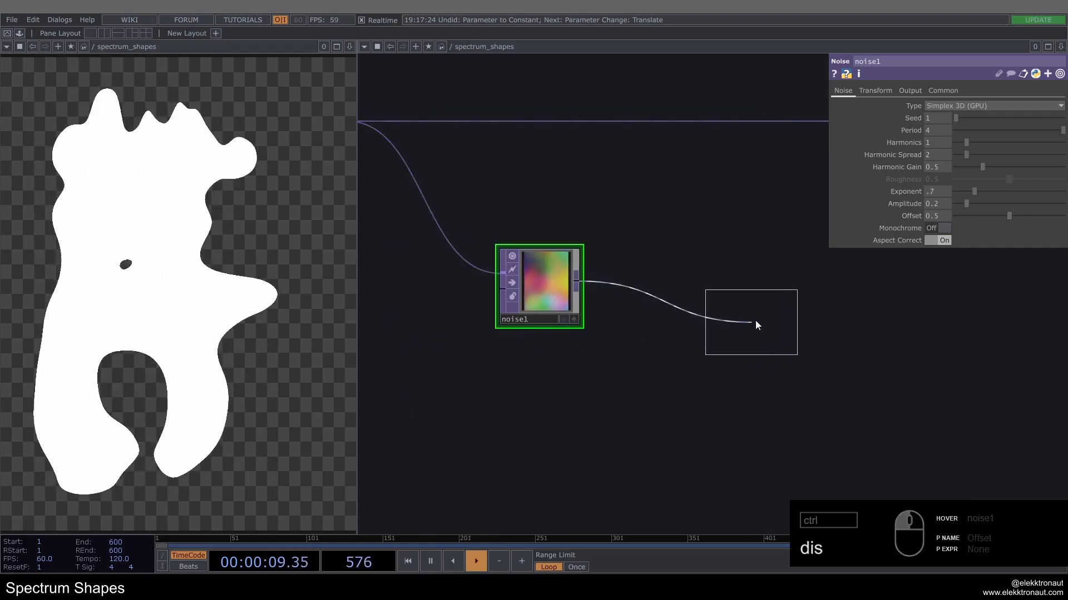
{"action": "left_click", "coordinate": [778, 316]}
{"action": "left_click_drag", "start_coordinate": [680, 303], "coordinate": [633, 280]}
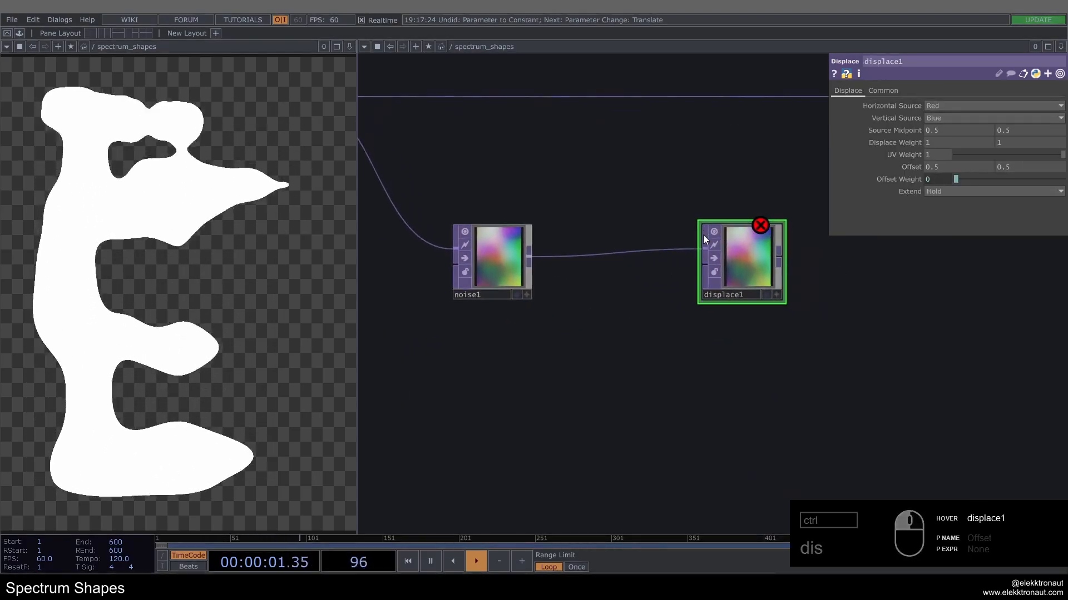
Step: Duplicate noise1, placing the copy below and between noise1 and displace1, and feed it from noise1's output
{"action": "left_click", "coordinate": [504, 258]}
{"action": "key", "text": "ctrl+c"}
{"action": "key", "text": "ctrl+v"}
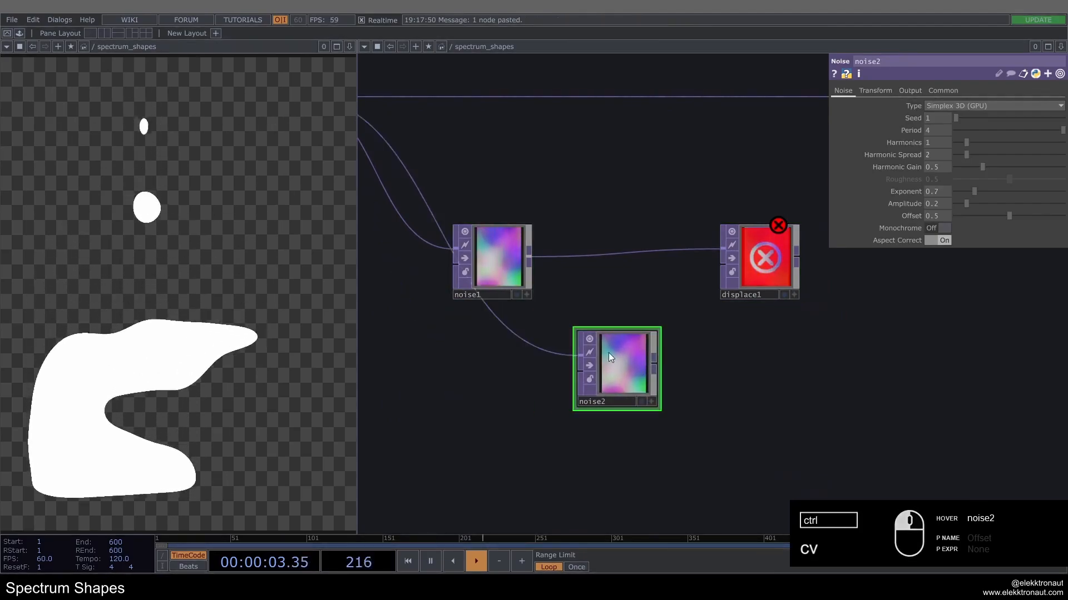
Step: Set noise2's Translate Y to absTime.seconds*-.4 and Translate Z to absTime.seconds*.06, with Seed 3990 and Period 2
{"action": "left_click", "coordinate": [871, 92]}
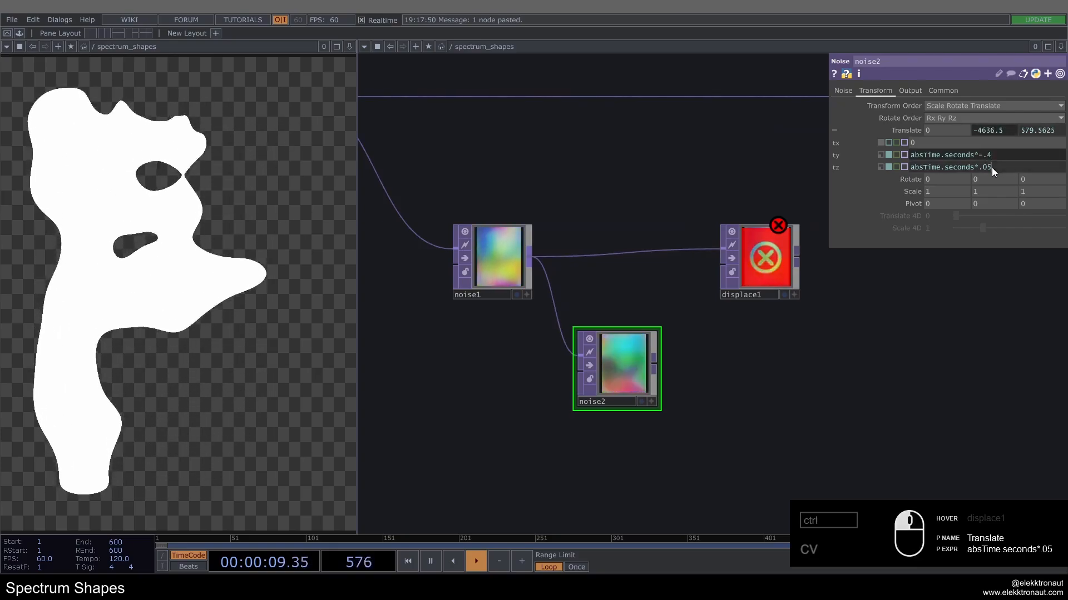
{"action": "key", "text": "BackSpace"}
{"action": "type", "text": "6"}
{"action": "key", "text": "Return"}
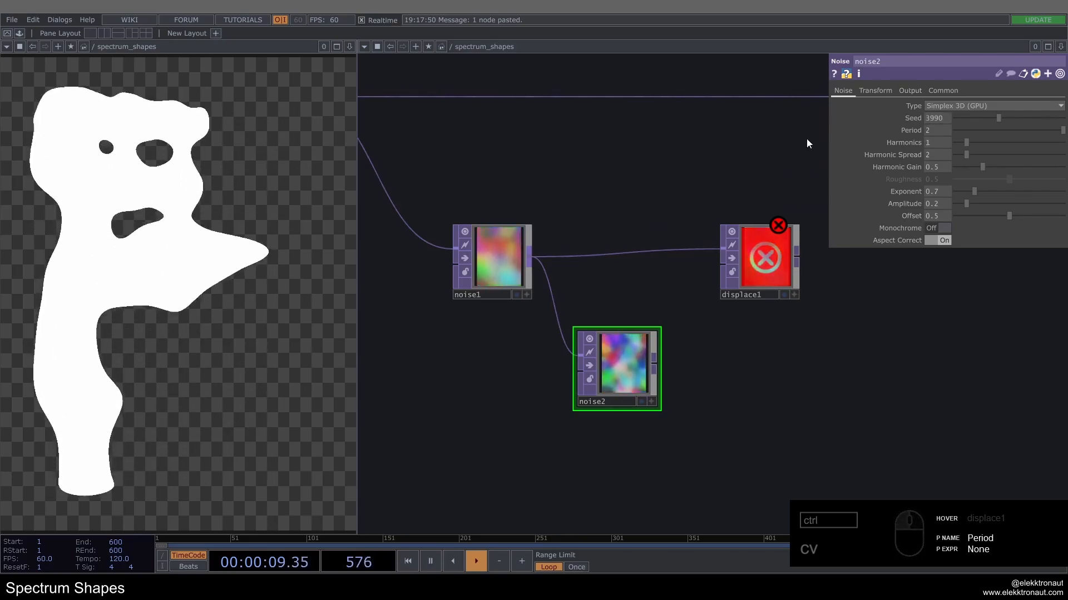
Step: Set noise2's Amplitude to 0.4 and Exponent to 1
{"action": "double_click", "coordinate": [933, 203]}
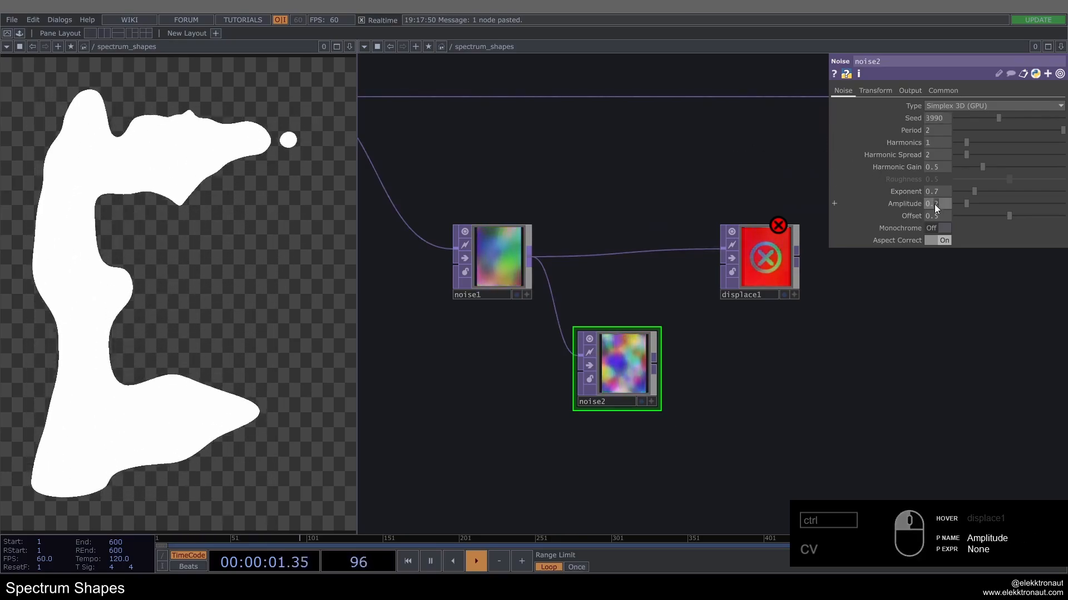
{"action": "type", "text": "0.4"}
{"action": "scroll", "coordinate": [629, 361], "scroll_direction": "up", "scroll_amount": 3}
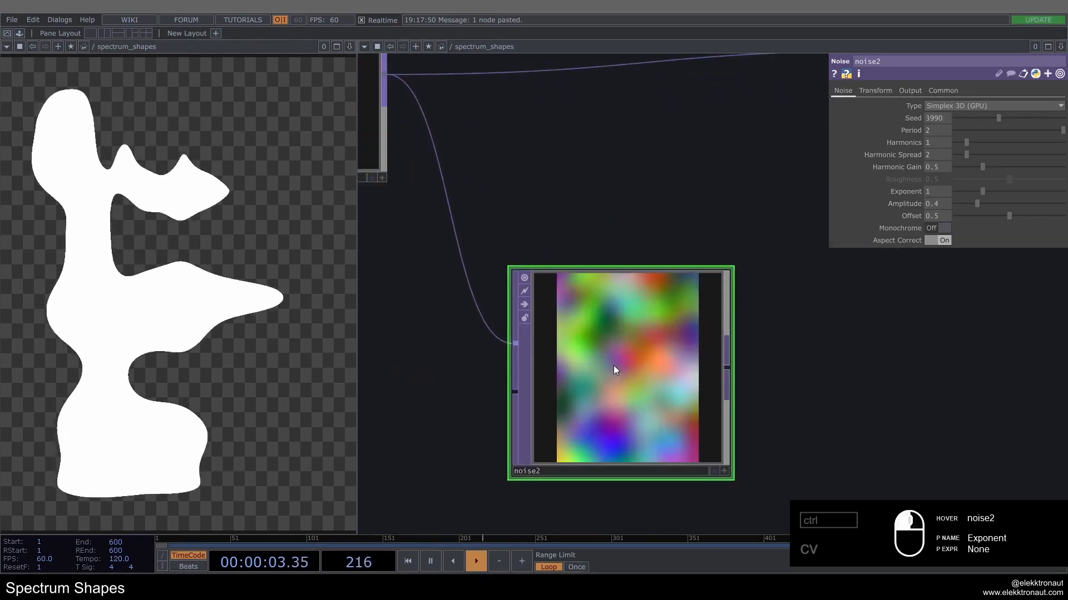
Step: Wire noise2's output into displace1's second input
{"action": "scroll", "coordinate": [614, 353], "scroll_direction": "down", "scroll_amount": 3}
{"action": "scroll", "coordinate": [614, 346], "scroll_direction": "up", "scroll_amount": 2}
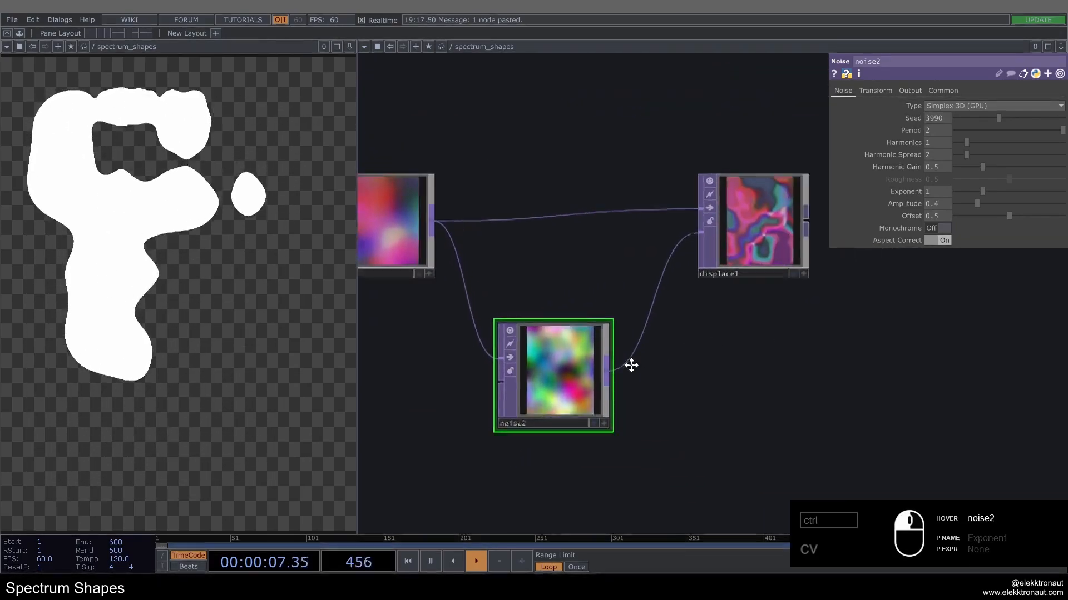
{"action": "scroll", "coordinate": [643, 255], "scroll_direction": "up", "scroll_amount": 3}
Step: Set displace1's Extend mode to Zero and inspect the displaced noise up close
{"action": "left_click", "coordinate": [642, 259]}
{"action": "scroll", "coordinate": [642, 259], "scroll_direction": "up", "scroll_amount": 2}
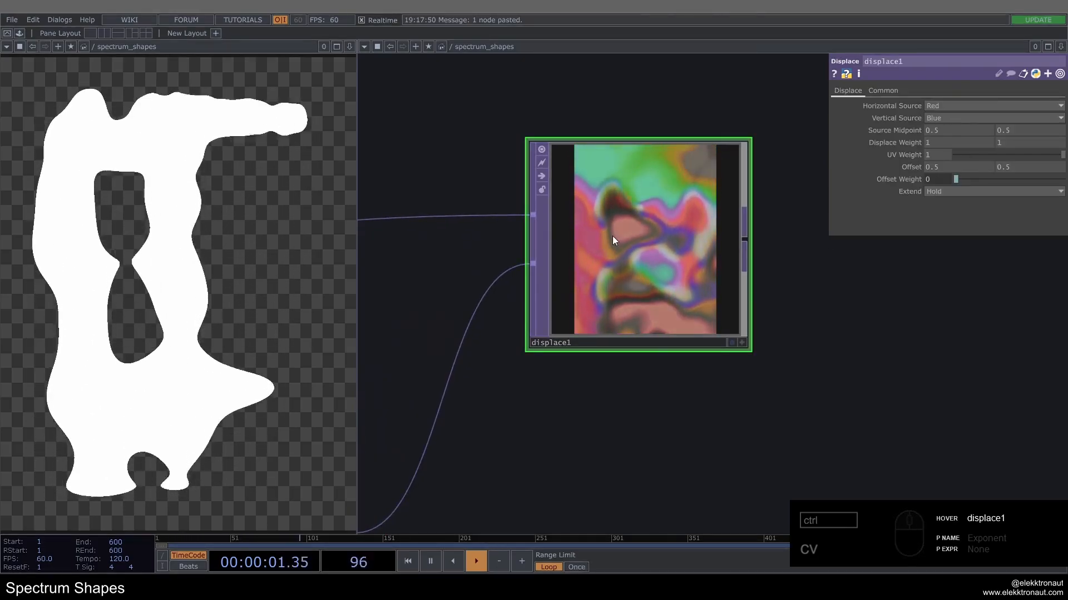
{"action": "left_click", "coordinate": [950, 192]}
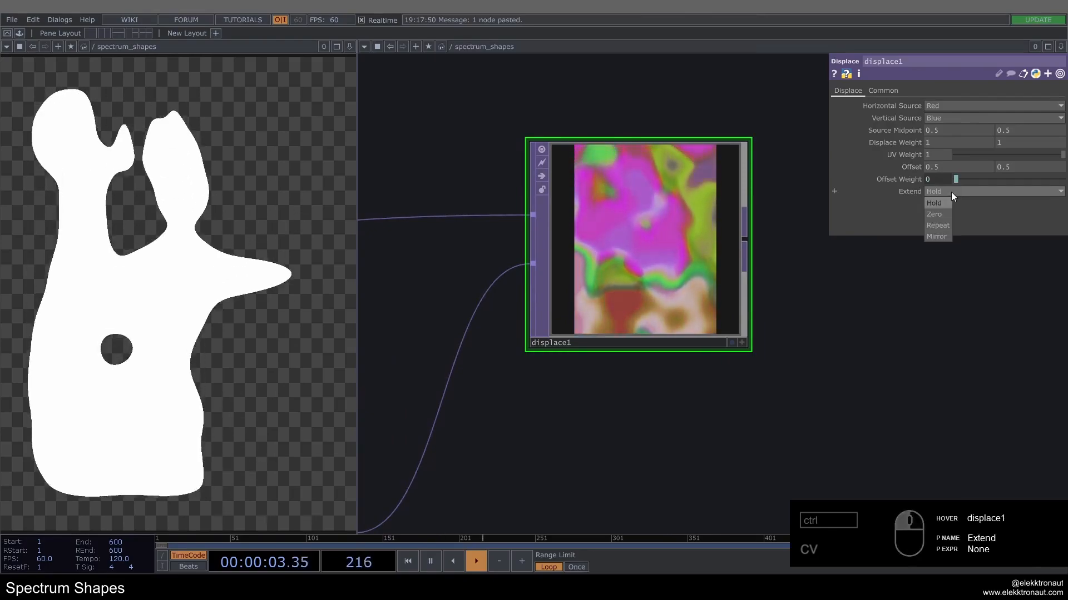
{"action": "left_click", "coordinate": [936, 216]}
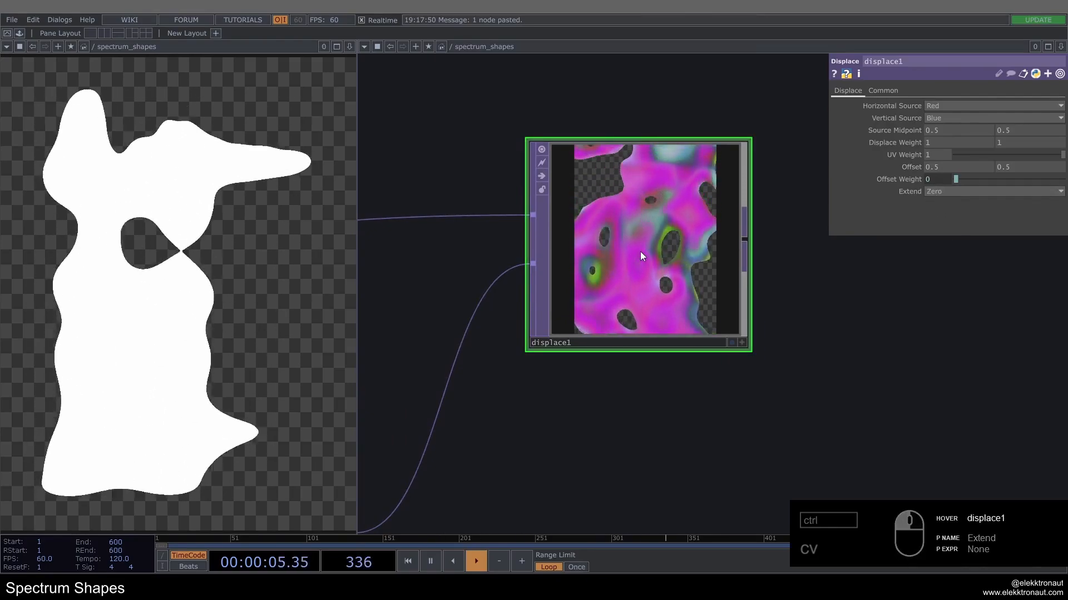
{"action": "scroll", "coordinate": [639, 251], "scroll_direction": "down", "scroll_amount": 5}
{"action": "scroll", "coordinate": [639, 252], "scroll_direction": "up", "scroll_amount": 5}
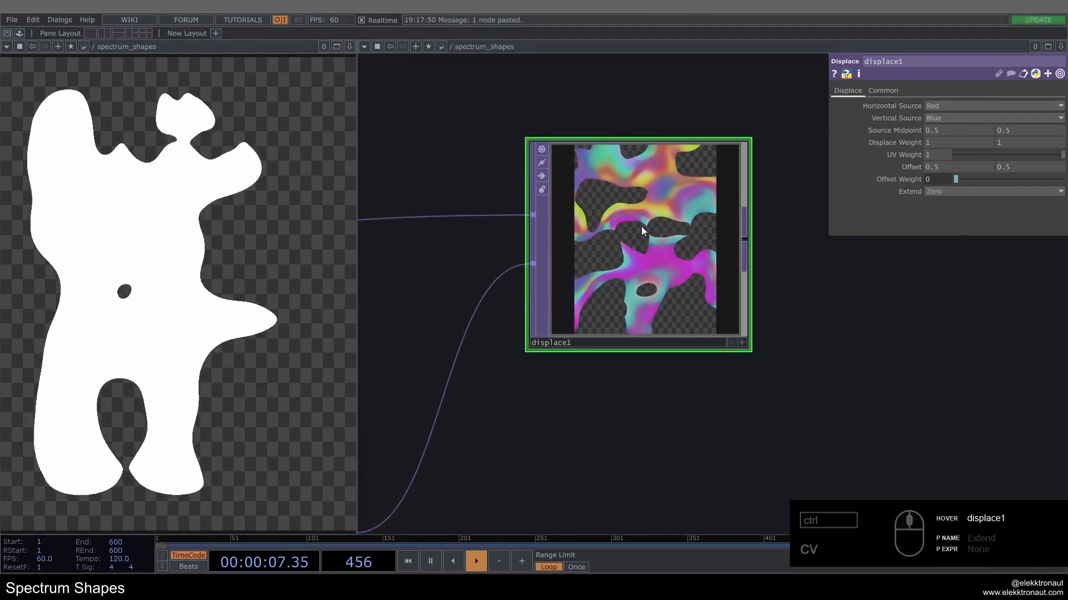
{"action": "scroll", "coordinate": [642, 228], "scroll_direction": "down", "scroll_amount": 3}
{"action": "scroll", "coordinate": [639, 253], "scroll_direction": "up", "scroll_amount": 4}
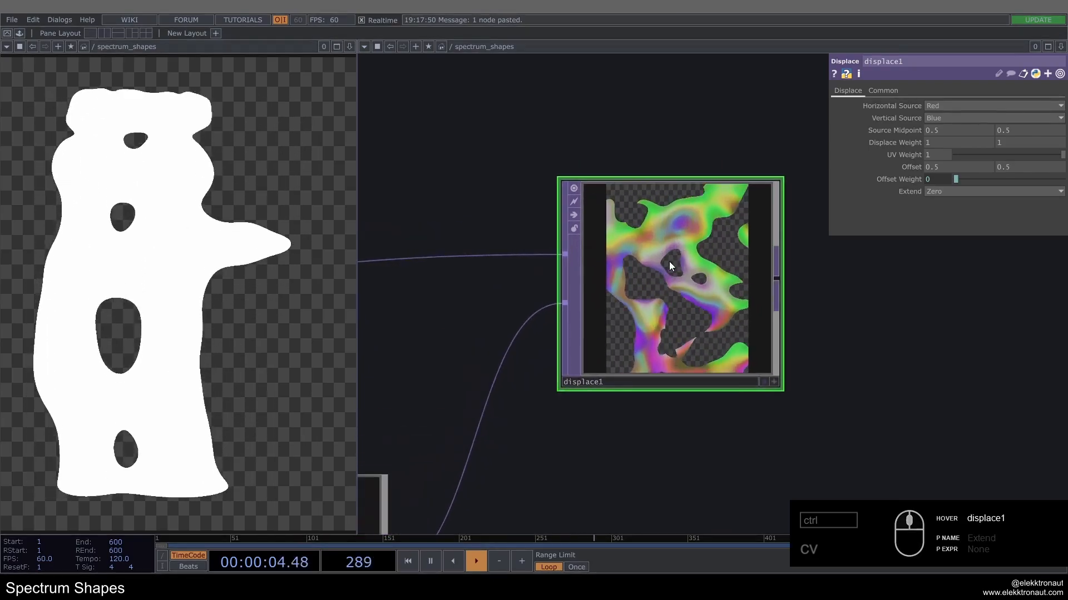
Step: Set displace1's Displace Weight to .5 and .7 and inspect the displaced noise
{"action": "scroll", "coordinate": [659, 258], "scroll_direction": "down", "scroll_amount": 3}
{"action": "left_click_drag", "start_coordinate": [712, 152], "coordinate": [640, 152]}
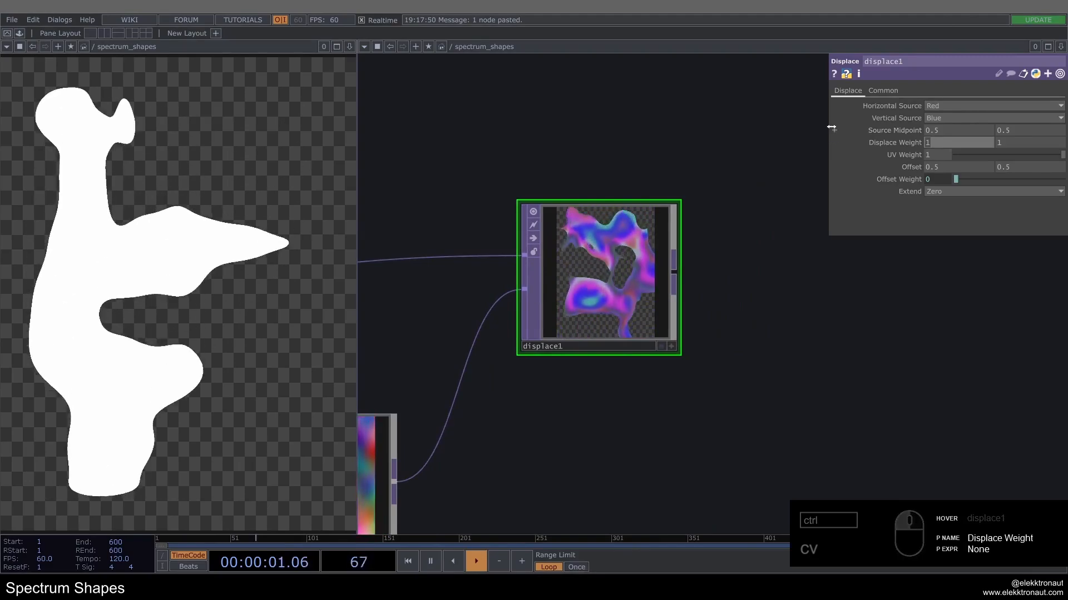
{"action": "type", "text": ".7"}
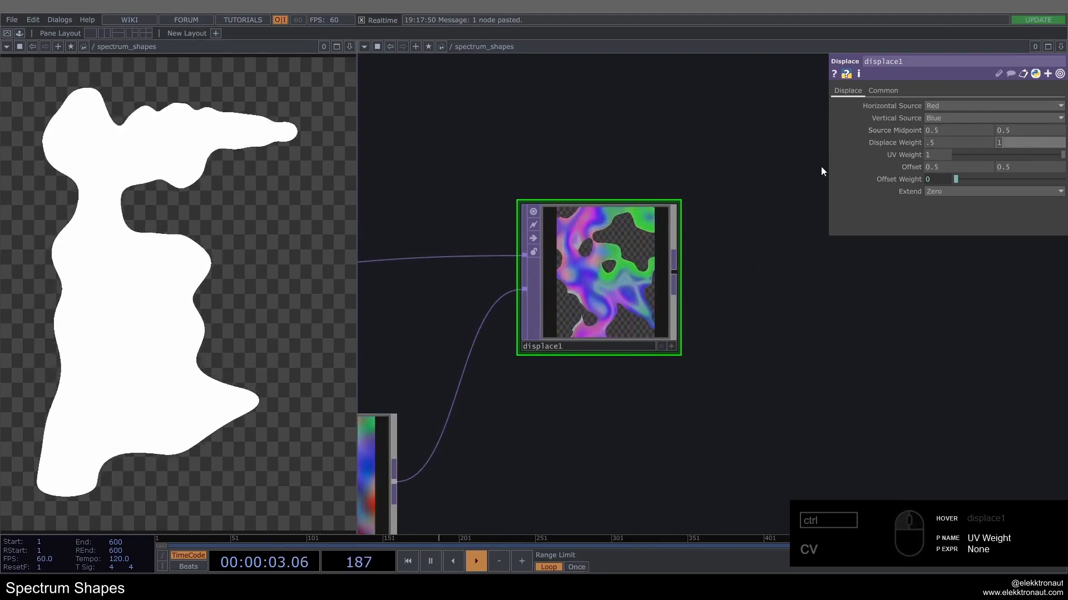
{"action": "key", "text": "Return"}
{"action": "scroll", "coordinate": [616, 219], "scroll_direction": "up", "scroll_amount": 3}
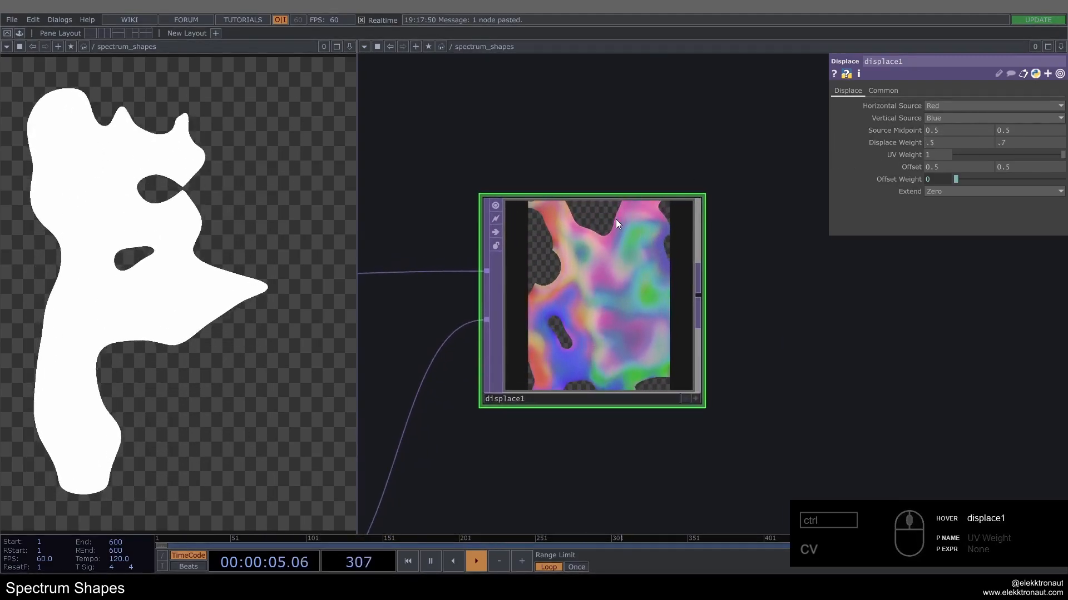
{"action": "scroll", "coordinate": [604, 286], "scroll_direction": "down", "scroll_amount": 3}
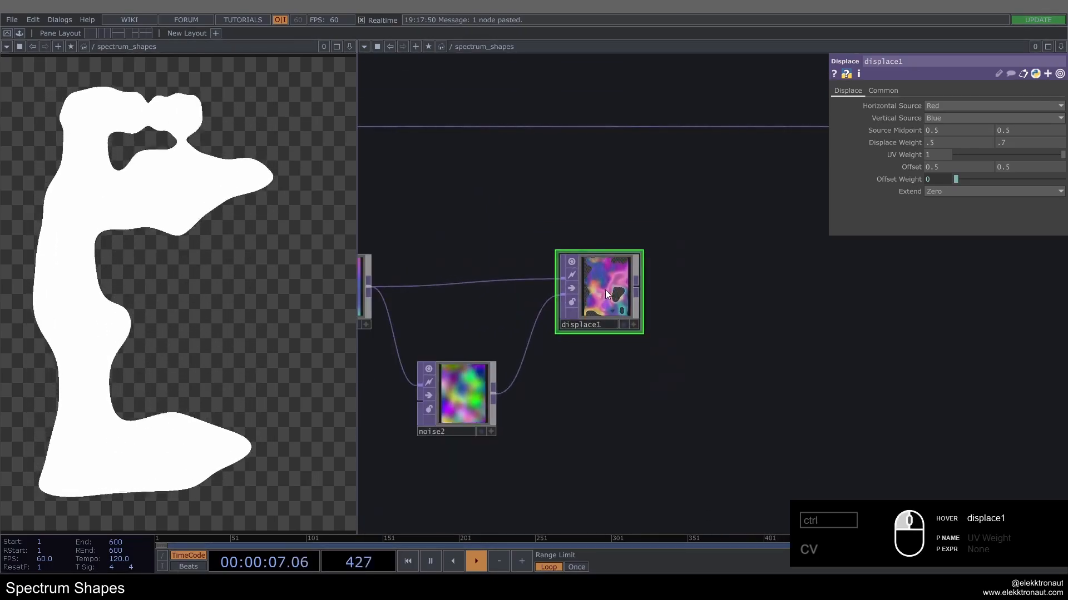
{"action": "scroll", "coordinate": [604, 287], "scroll_direction": "up", "scroll_amount": 5}
{"action": "scroll", "coordinate": [602, 277], "scroll_direction": "down", "scroll_amount": 6}
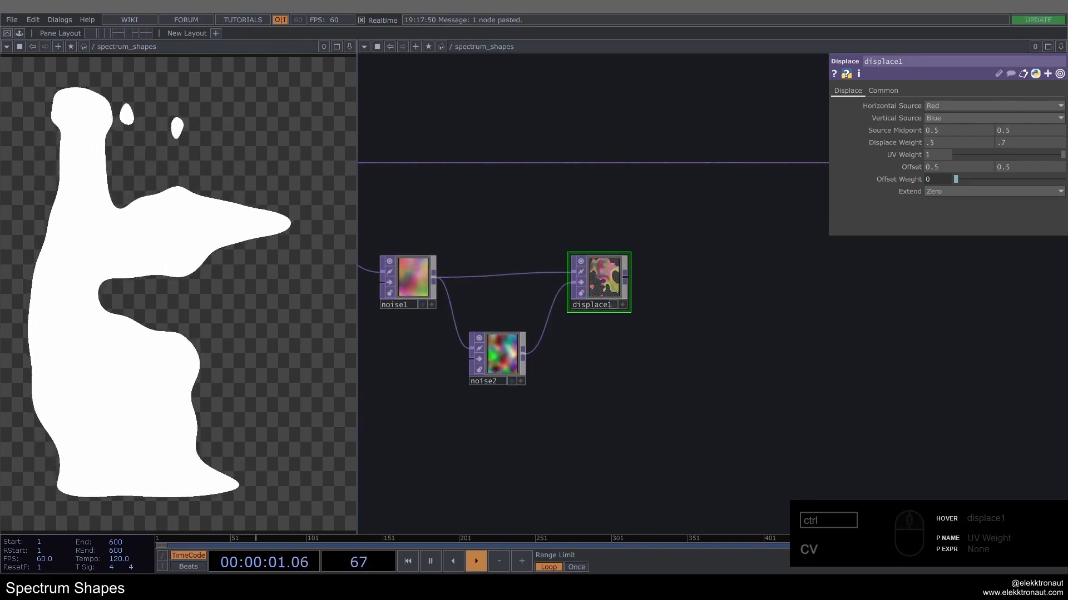
Step: Insert a Composite TOP set to Multiply into the wire after limit1, and connect displace1 as its second input
{"action": "left_click_drag", "start_coordinate": [684, 300], "coordinate": [604, 317]}
{"action": "right_click", "coordinate": [673, 184]}
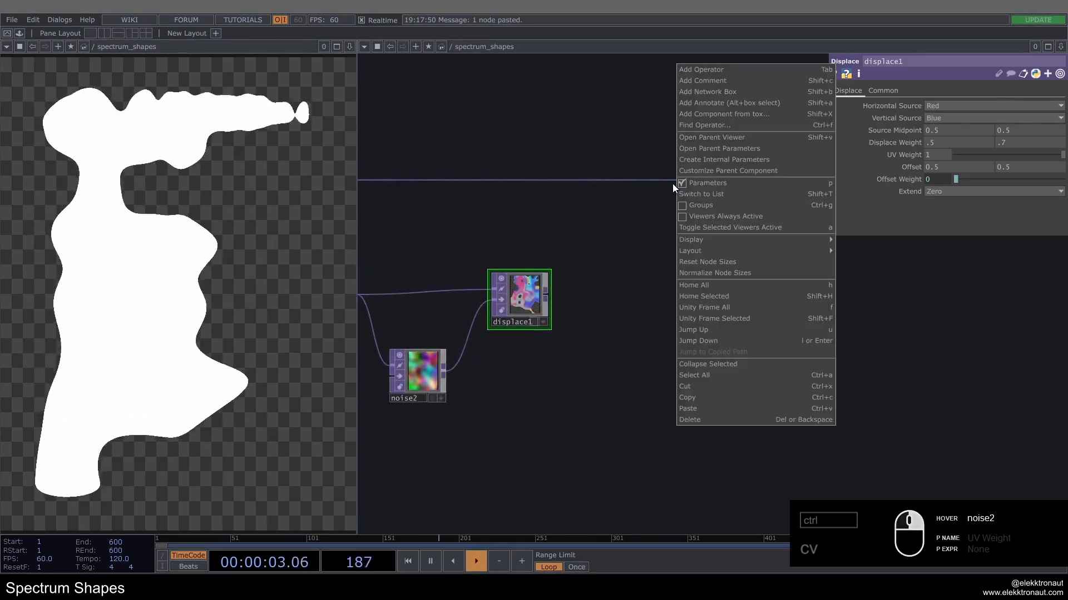
{"action": "right_click", "coordinate": [667, 181]}
{"action": "left_click", "coordinate": [678, 171]}
{"action": "type", "text": "comp"}
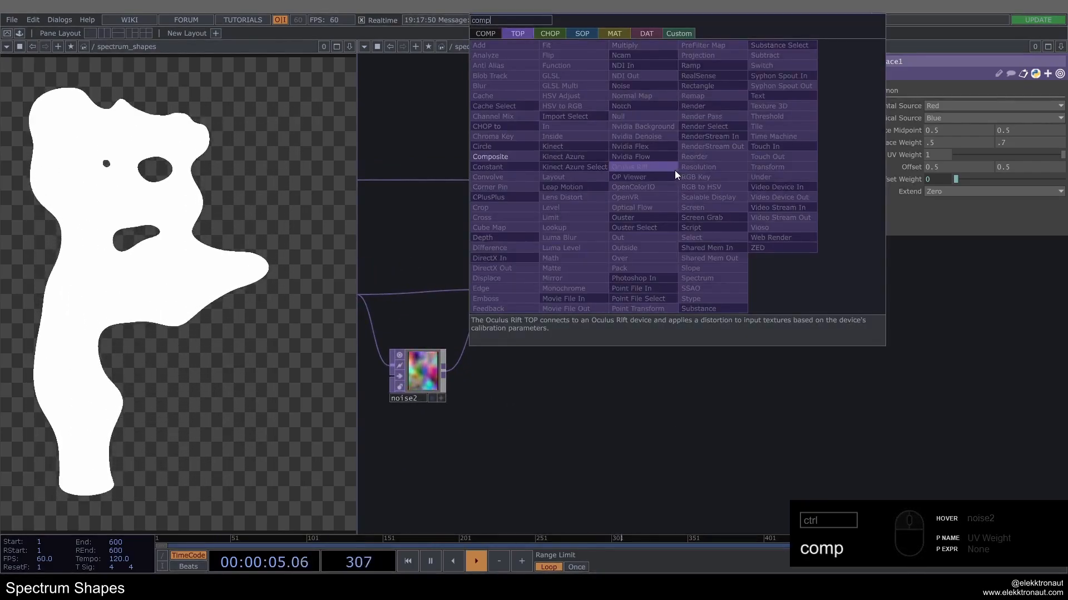
{"action": "left_click", "coordinate": [495, 155]}
{"action": "left_click", "coordinate": [710, 191]}
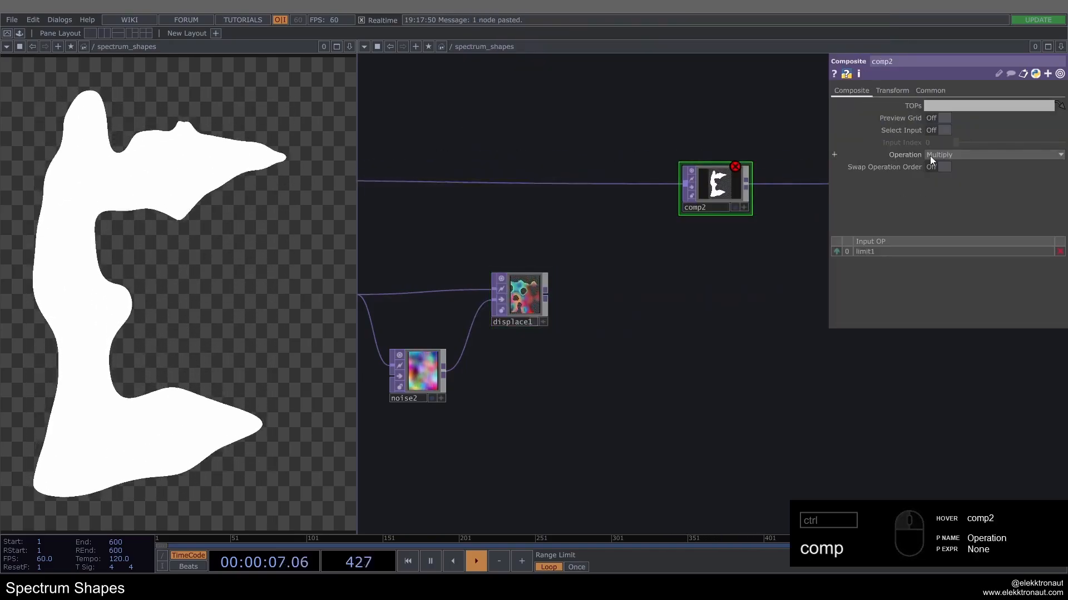
{"action": "left_click_drag", "start_coordinate": [546, 296], "coordinate": [681, 209]}
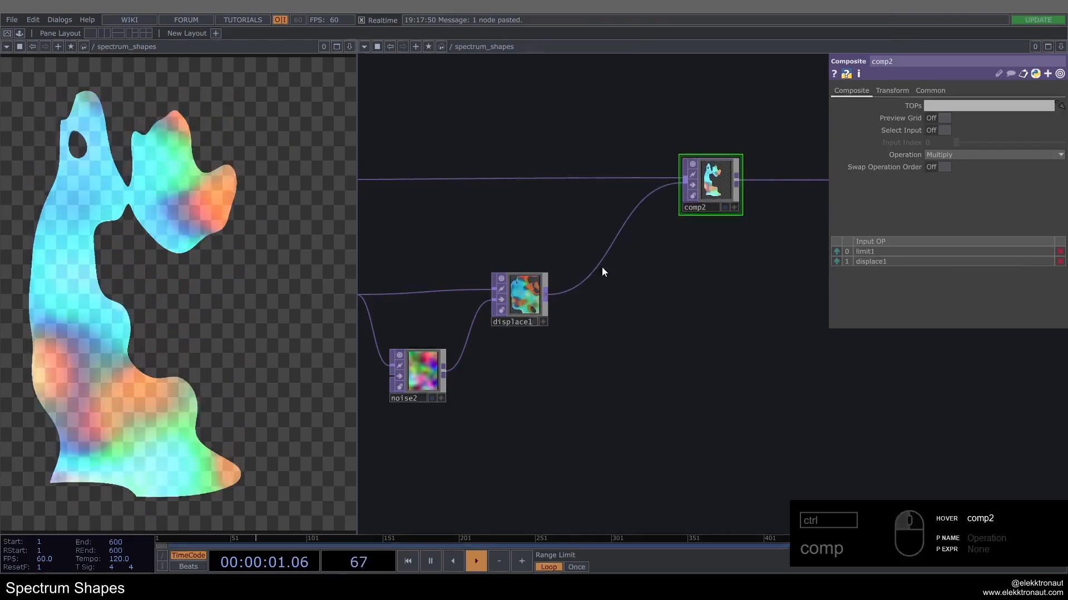
Step: Insert a Transform TOP between comp2 and bg, with Comp Over Background Color on and a black background at alpha 1
{"action": "scroll", "coordinate": [578, 284], "scroll_direction": "down", "scroll_amount": 5}
{"action": "left_click_drag", "start_coordinate": [713, 258], "coordinate": [620, 281]}
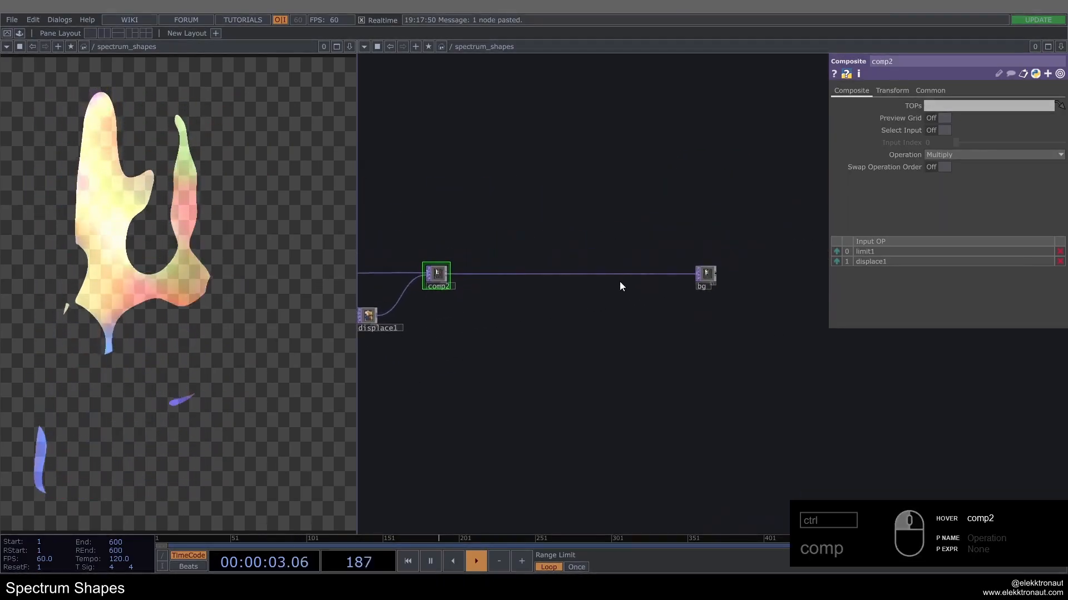
{"action": "right_click", "coordinate": [640, 273]}
{"action": "left_click", "coordinate": [656, 264]}
{"action": "type", "text": "tra"}
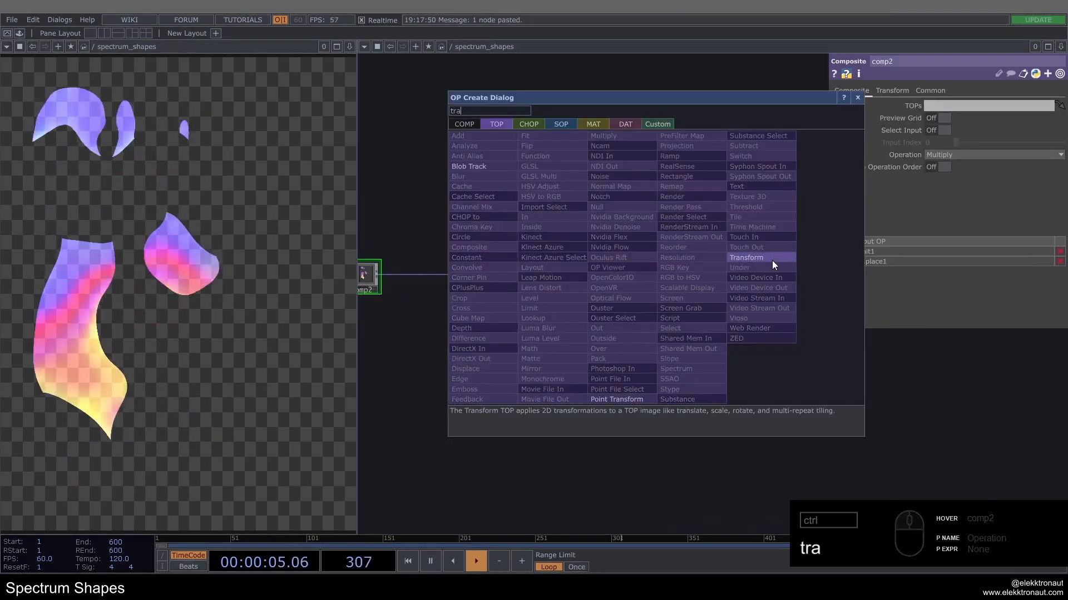
{"action": "left_click", "coordinate": [771, 260]}
{"action": "left_click", "coordinate": [669, 277]}
{"action": "left_click_drag", "start_coordinate": [669, 277], "coordinate": [630, 277]}
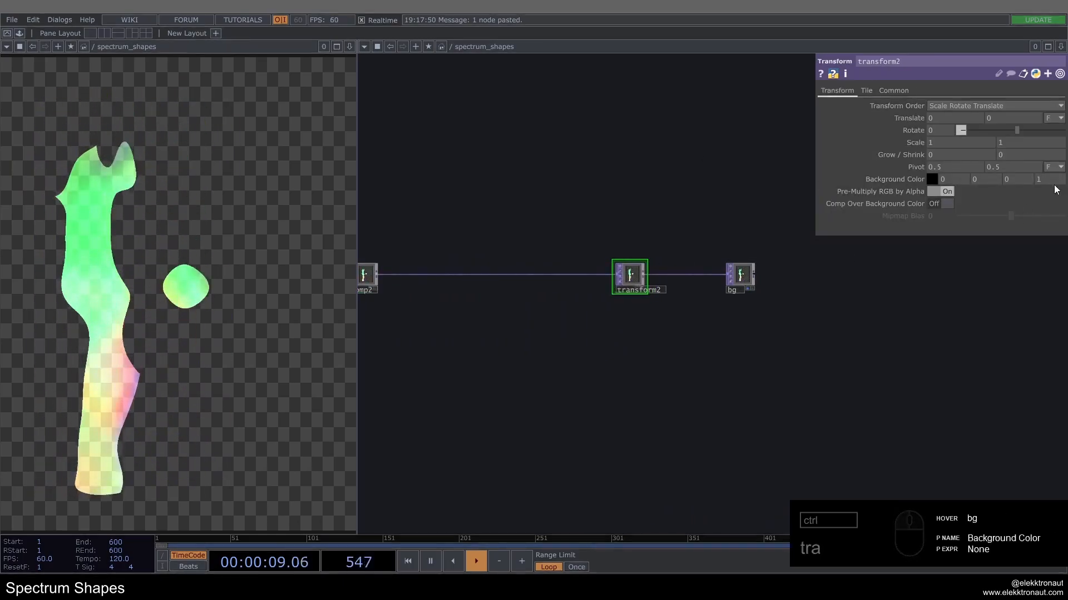
Step: Review the whole network from the music input and spectrum chain through the noise displacement to the composite and background
{"action": "left_click_drag", "start_coordinate": [521, 337], "coordinate": [727, 334]}
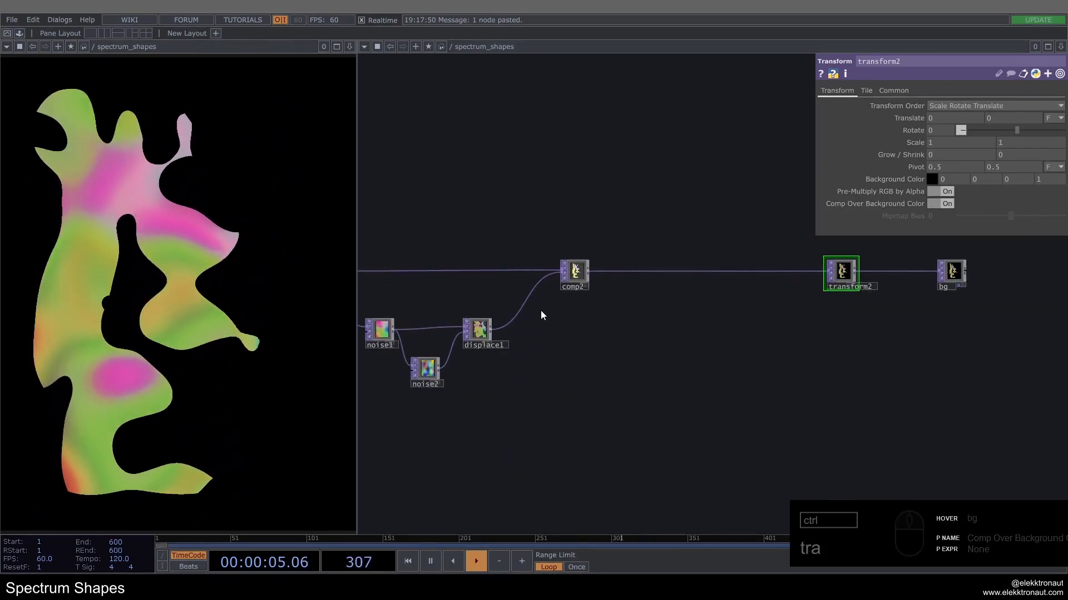
{"action": "scroll", "coordinate": [459, 299], "scroll_direction": "down", "scroll_amount": 5}
{"action": "left_click_drag", "start_coordinate": [595, 244], "coordinate": [1000, 299]}
{"action": "scroll", "coordinate": [407, 304], "scroll_direction": "up", "scroll_amount": 5}
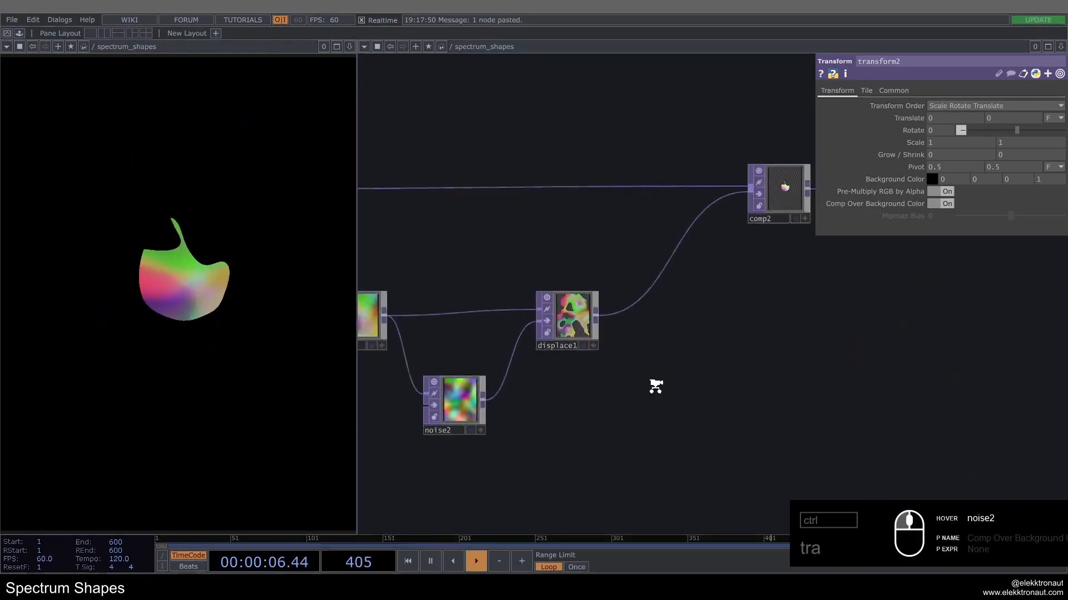
{"action": "scroll", "coordinate": [658, 381], "scroll_direction": "down", "scroll_amount": 6}
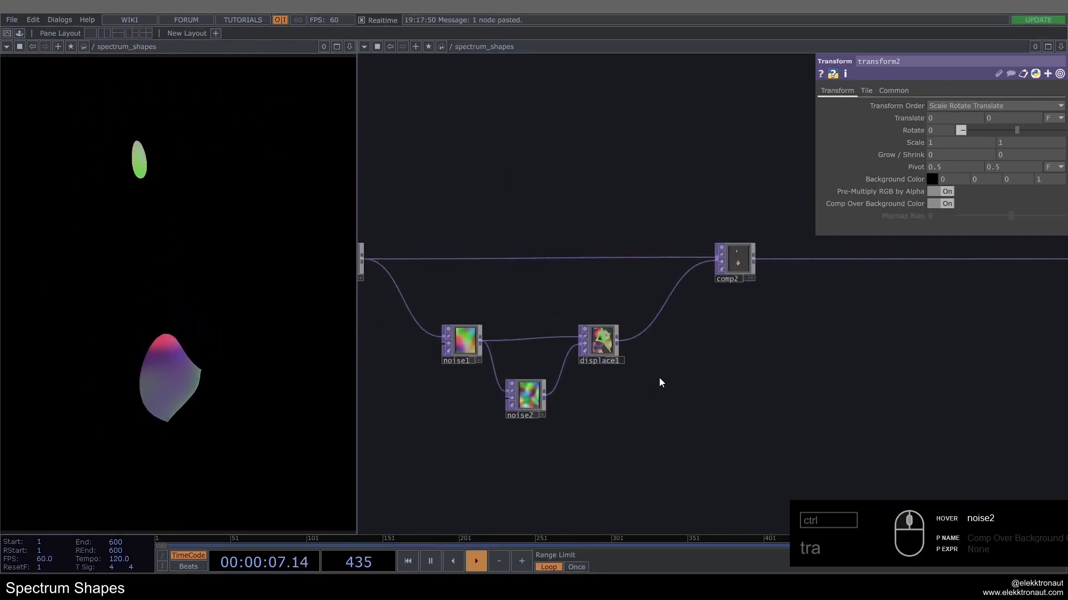
{"action": "scroll", "coordinate": [574, 352], "scroll_direction": "up", "scroll_amount": 5}
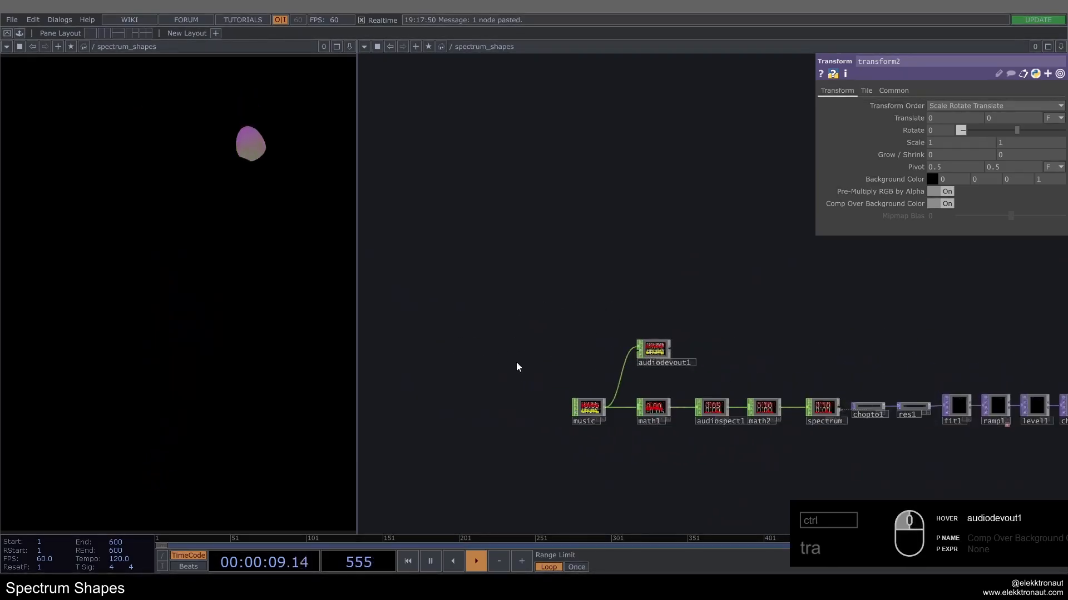
{"action": "scroll", "coordinate": [517, 367], "scroll_direction": "down", "scroll_amount": 5}
{"action": "scroll", "coordinate": [515, 341], "scroll_direction": "up", "scroll_amount": 4}
{"action": "left_click", "coordinate": [553, 326]}
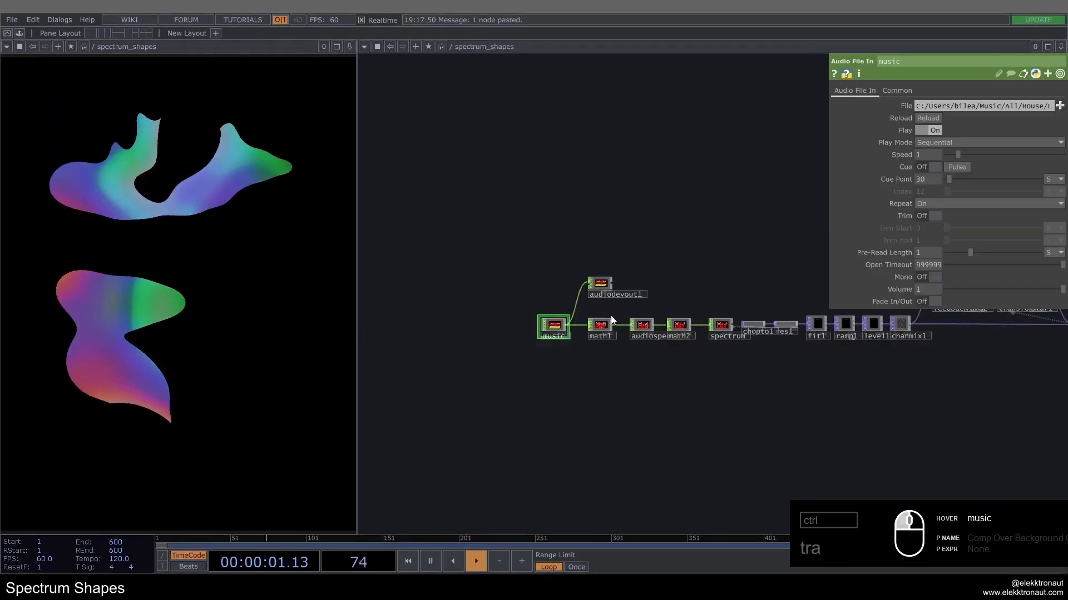
{"action": "scroll", "coordinate": [465, 291], "scroll_direction": "down", "scroll_amount": 4}
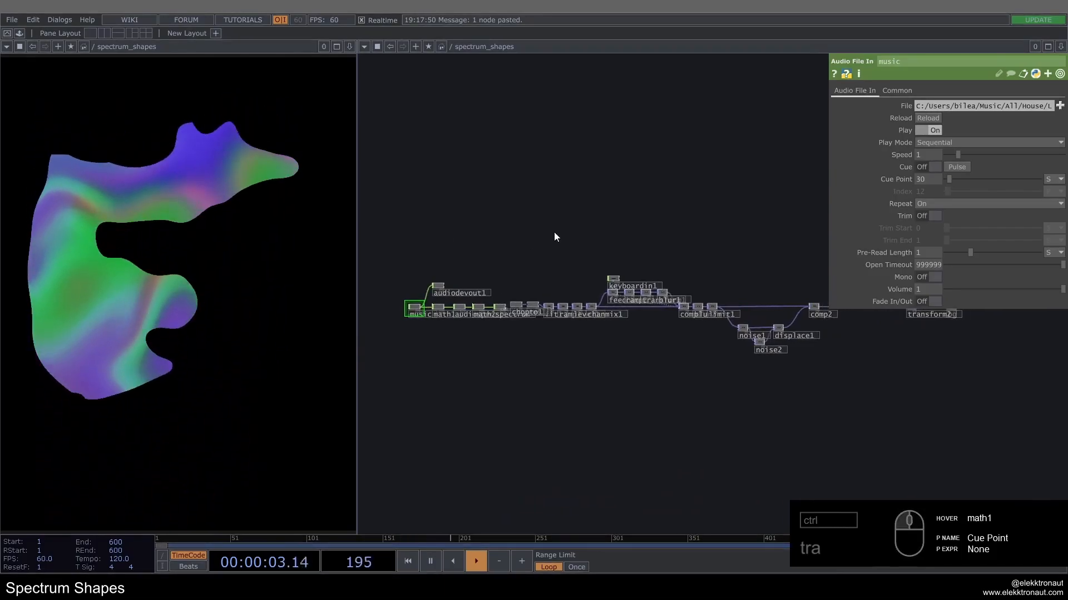
{"action": "scroll", "coordinate": [556, 240], "scroll_direction": "up", "scroll_amount": 4}
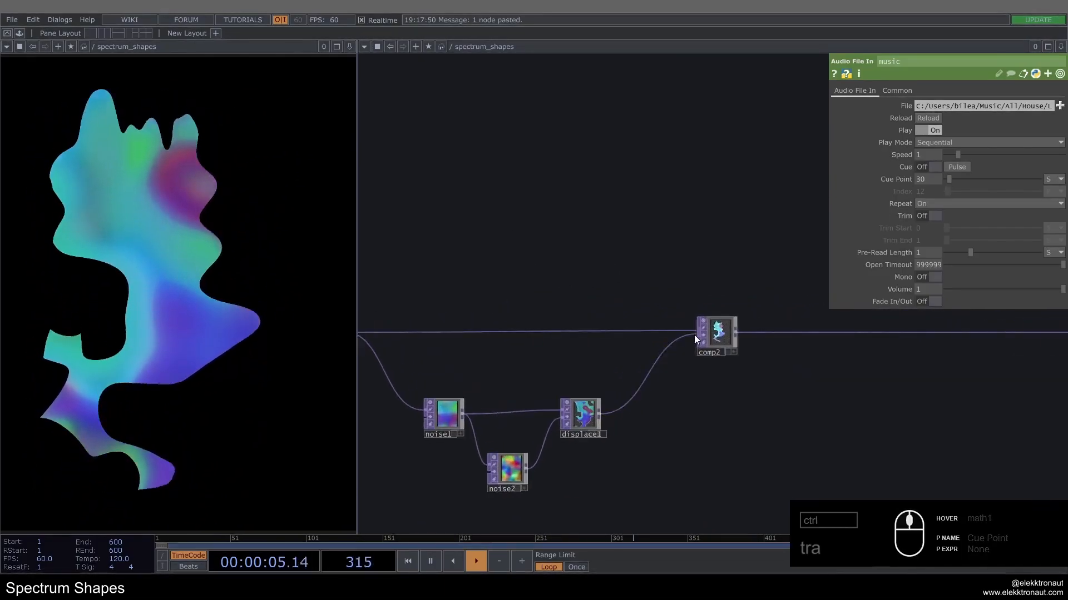
{"action": "left_click_drag", "start_coordinate": [626, 273], "coordinate": [661, 245]}
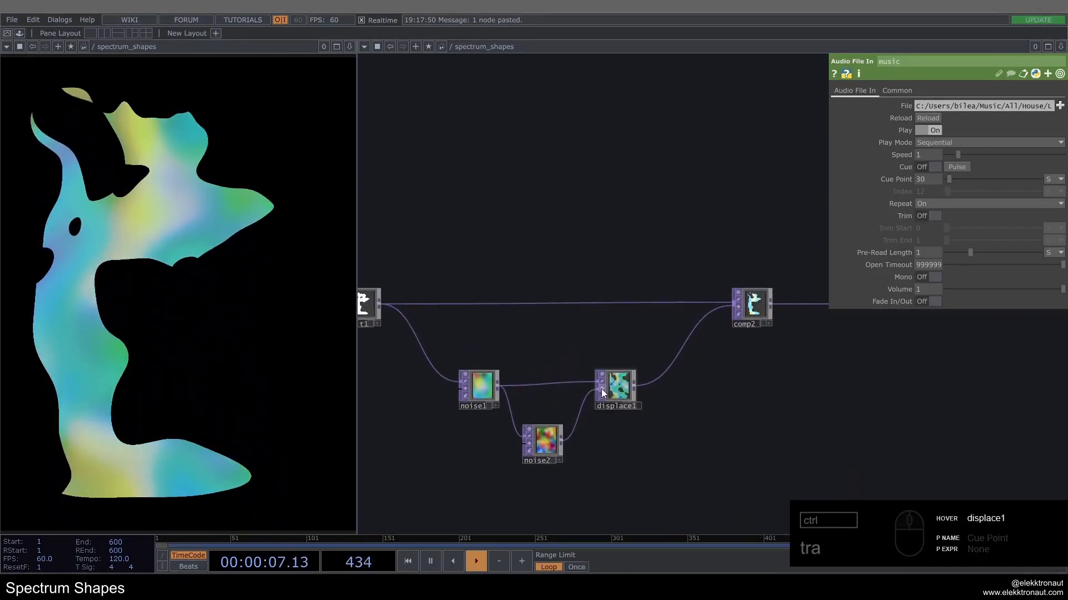
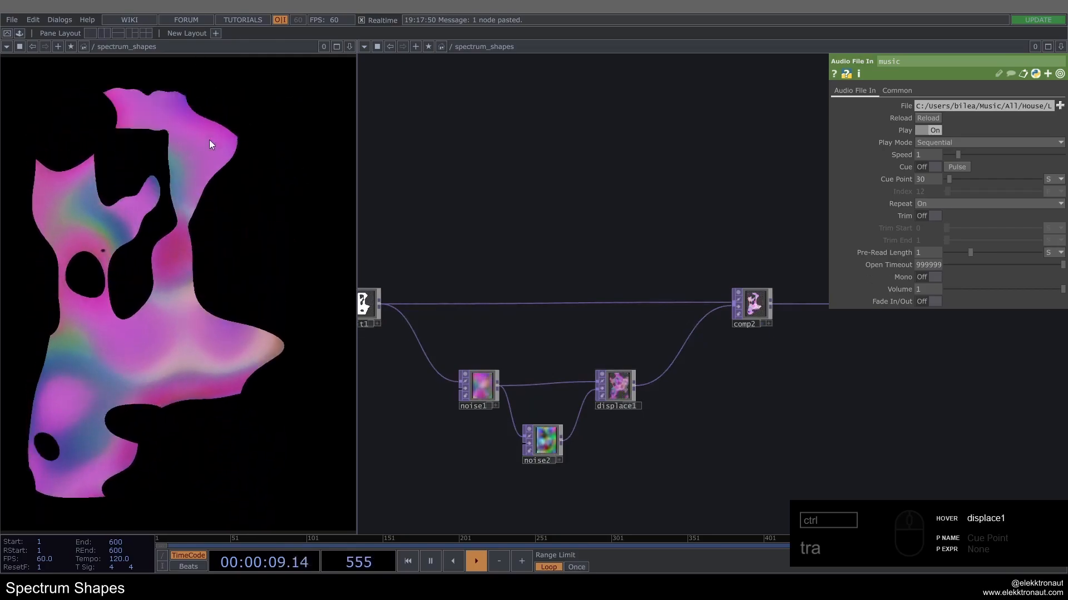
Step: Examine the displaced noise in displace1 at close range and its displacement parameters
{"action": "scroll", "coordinate": [509, 461], "scroll_direction": "up", "scroll_amount": 8}
{"action": "left_click_drag", "start_coordinate": [714, 388], "coordinate": [464, 415]}
{"action": "scroll", "coordinate": [464, 415], "scroll_direction": "down", "scroll_amount": 2}
{"action": "scroll", "coordinate": [629, 286], "scroll_direction": "up", "scroll_amount": 3}
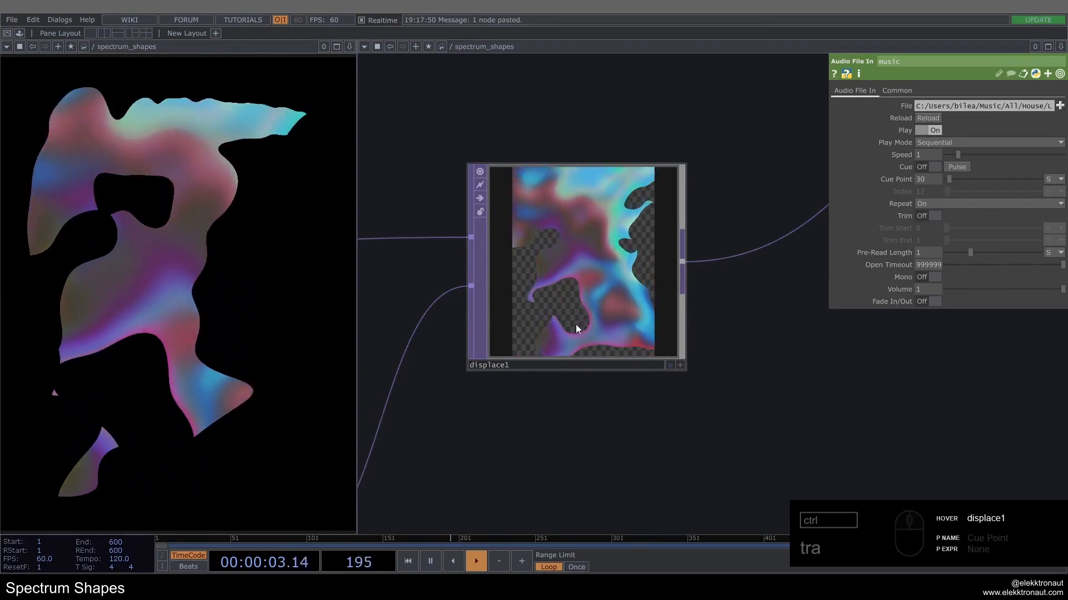
{"action": "scroll", "coordinate": [569, 246], "scroll_direction": "down", "scroll_amount": 6}
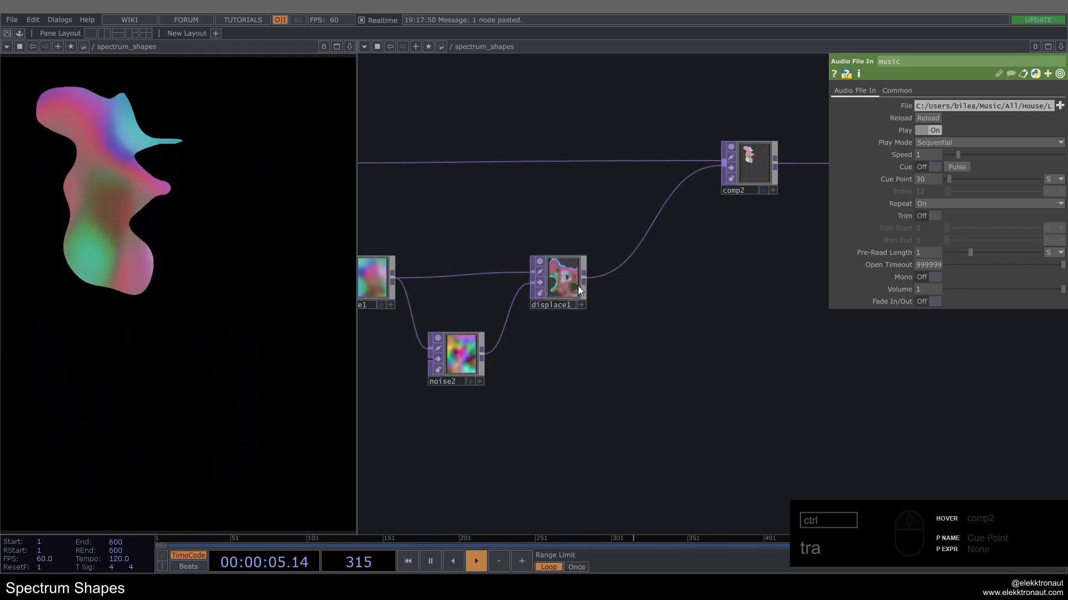
{"action": "scroll", "coordinate": [578, 287], "scroll_direction": "up", "scroll_amount": 2}
{"action": "left_click", "coordinate": [559, 273]}
{"action": "scroll", "coordinate": [569, 282], "scroll_direction": "down", "scroll_amount": 2}
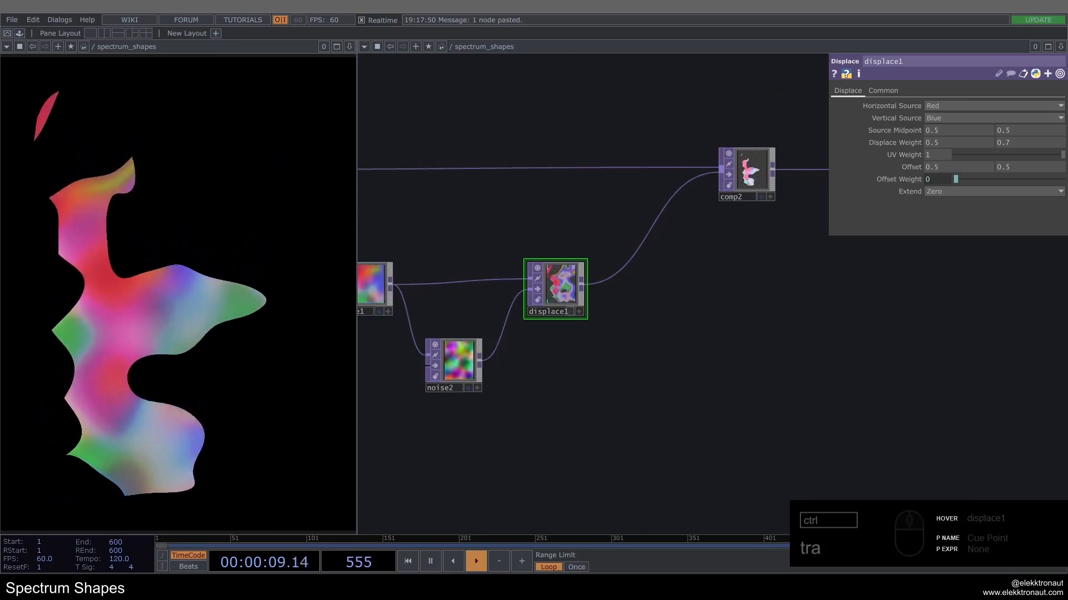
Step: Branch a Rectangle TOP off noise1 and set its composite Operation to Multiply
{"action": "left_click_drag", "start_coordinate": [532, 412], "coordinate": [721, 354]}
{"action": "left_click_drag", "start_coordinate": [573, 233], "coordinate": [521, 231]}
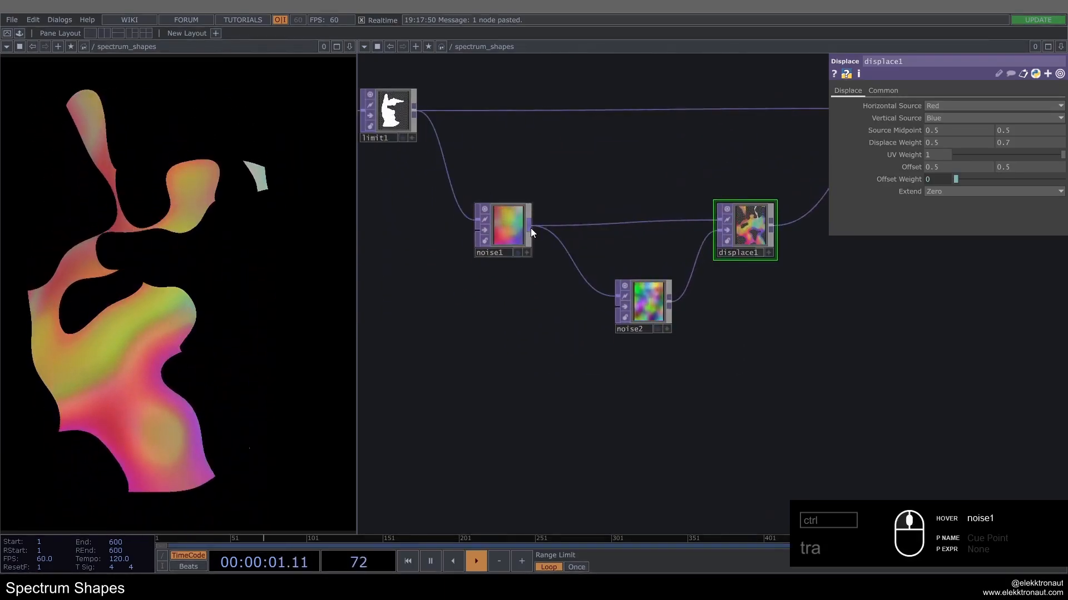
{"action": "right_click", "coordinate": [530, 228]}
{"action": "type", "text": "rec"}
{"action": "left_click", "coordinate": [563, 142]}
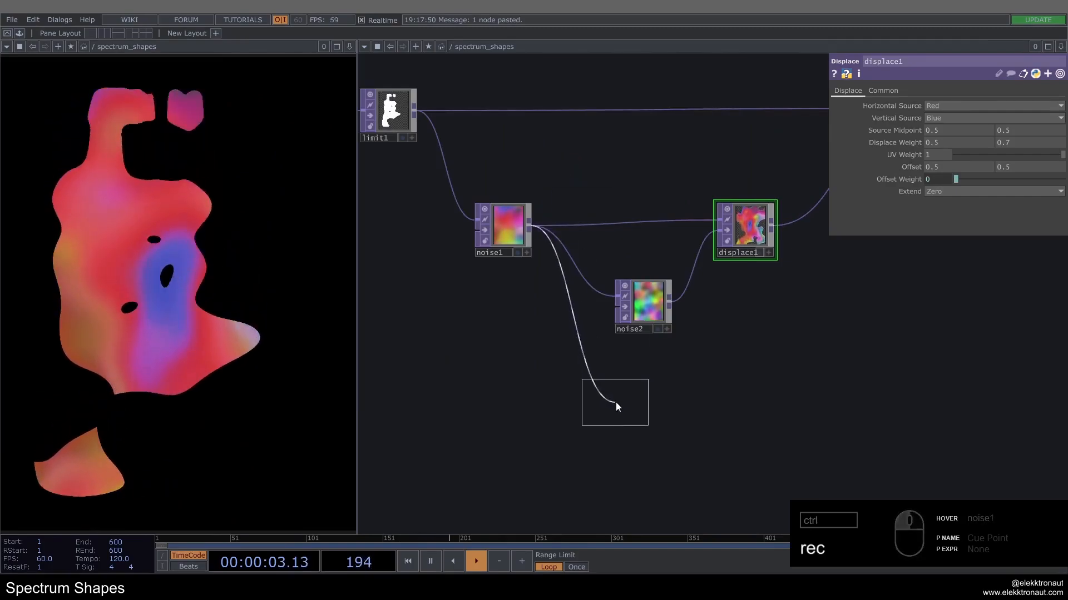
{"action": "left_click", "coordinate": [612, 400]}
{"action": "left_click", "coordinate": [885, 90]}
{"action": "left_click", "coordinate": [961, 117]}
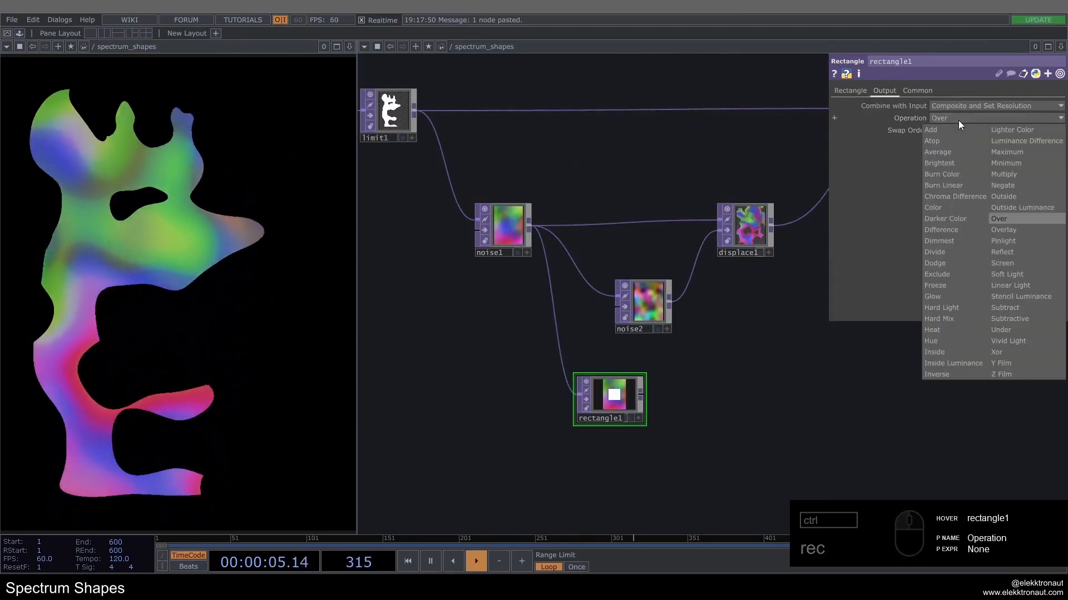
{"action": "left_click", "coordinate": [1016, 173]}
Step: Set rectangle1's Size to 1 by 0.5 and its Justify Vertical to Top
{"action": "scroll", "coordinate": [656, 394], "scroll_direction": "up", "scroll_amount": 5}
{"action": "left_click", "coordinate": [854, 90]}
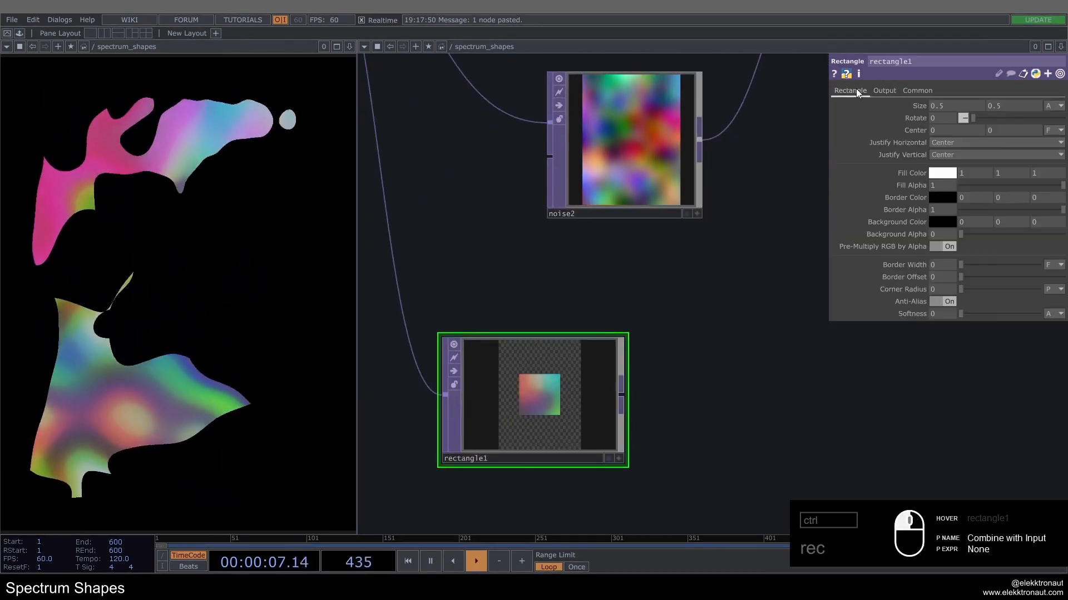
{"action": "type", "text": "1"}
{"action": "key", "text": "Return"}
{"action": "left_click_drag", "start_coordinate": [671, 305], "coordinate": [711, 267]}
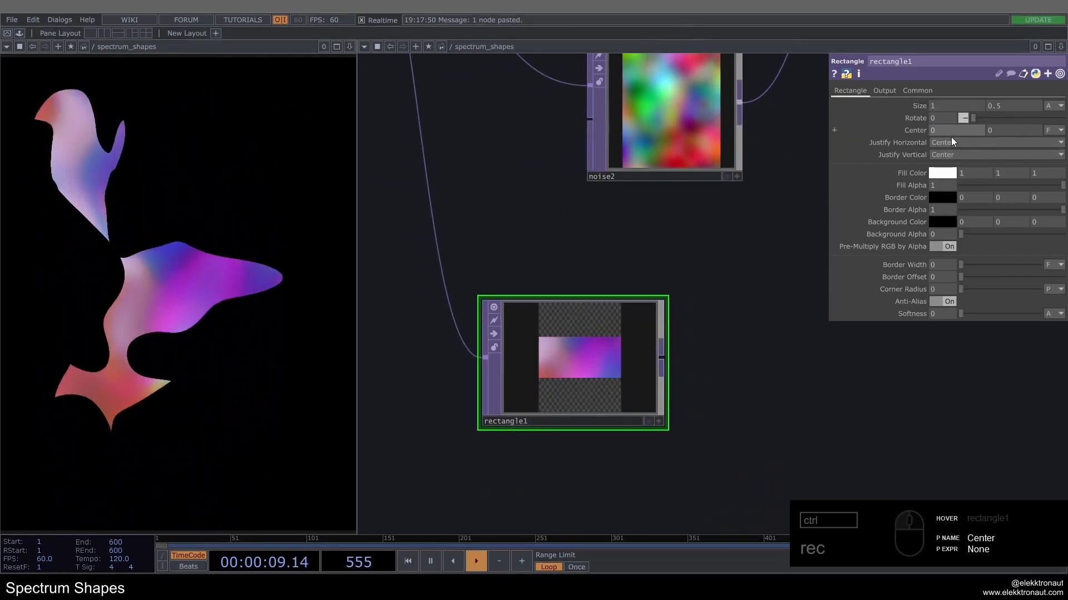
{"action": "left_click", "coordinate": [953, 155]}
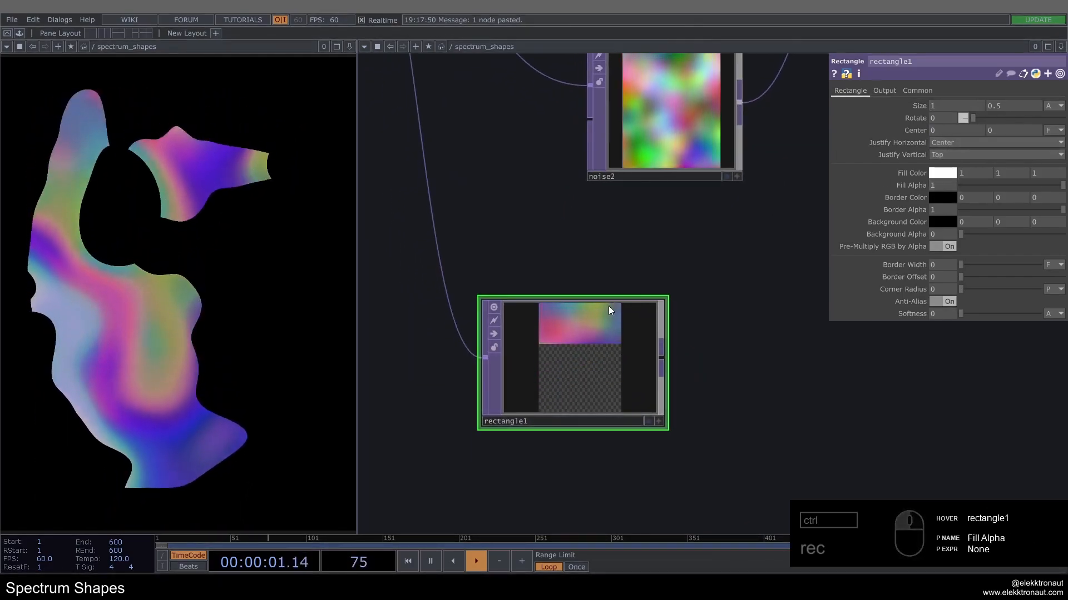
{"action": "scroll", "coordinate": [608, 306], "scroll_direction": "up", "scroll_amount": 3}
{"action": "scroll", "coordinate": [563, 361], "scroll_direction": "down", "scroll_amount": 5}
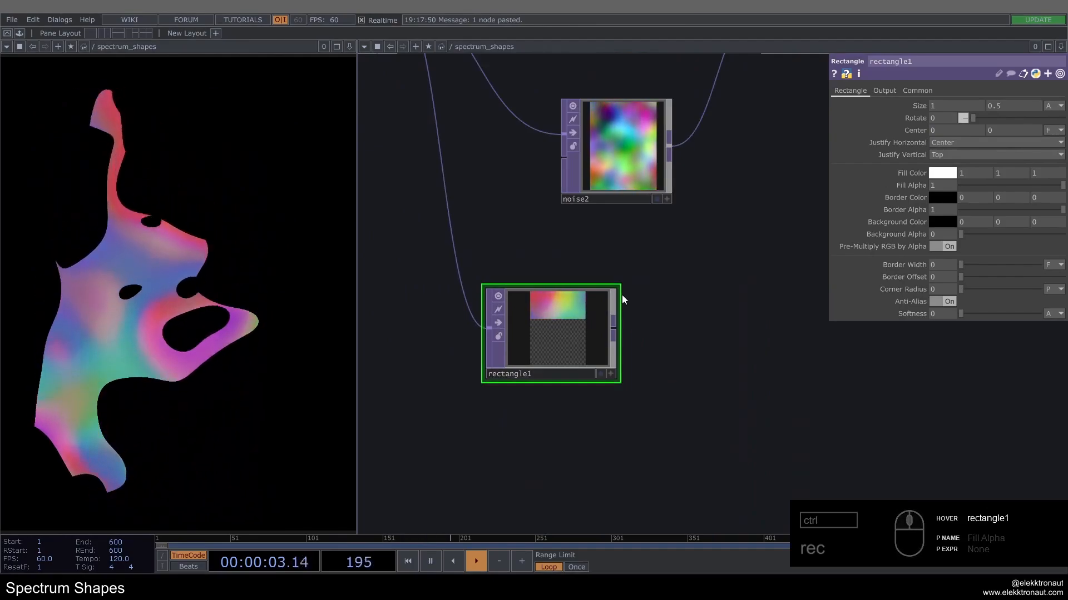
Step: Duplicate displace1, place the copy below noise2 beside rectangle1, and connect rectangle1 as its first input
{"action": "scroll", "coordinate": [622, 294], "scroll_direction": "down", "scroll_amount": 5}
{"action": "scroll", "coordinate": [583, 331], "scroll_direction": "up", "scroll_amount": 3}
{"action": "key", "text": "Tab"}
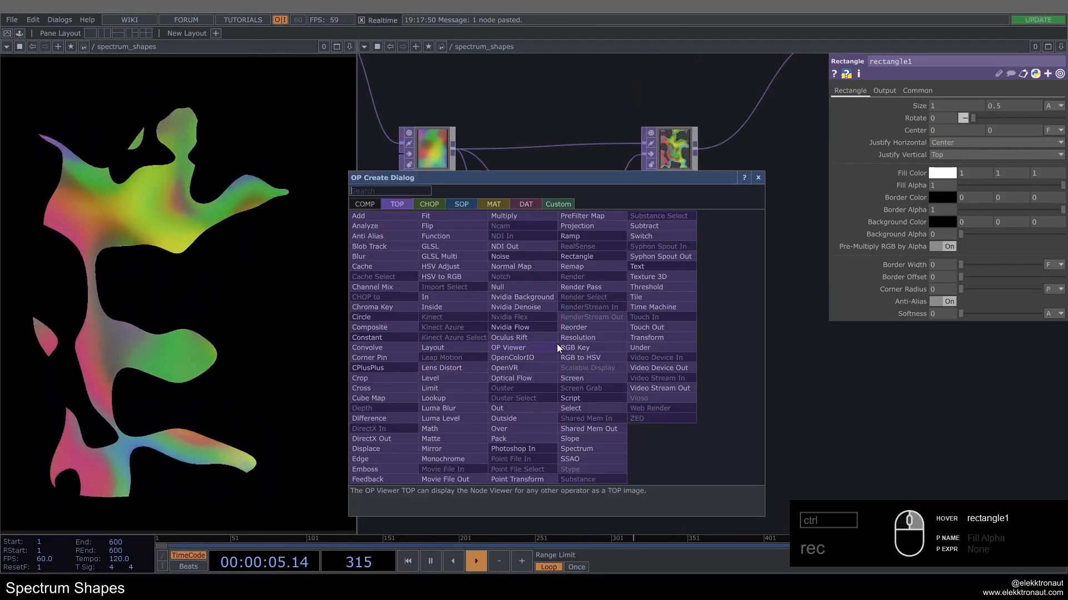
{"action": "left_click", "coordinate": [757, 177]}
{"action": "left_click", "coordinate": [676, 154]}
{"action": "key", "text": "ctrl+c"}
{"action": "key", "text": "ctrl+v"}
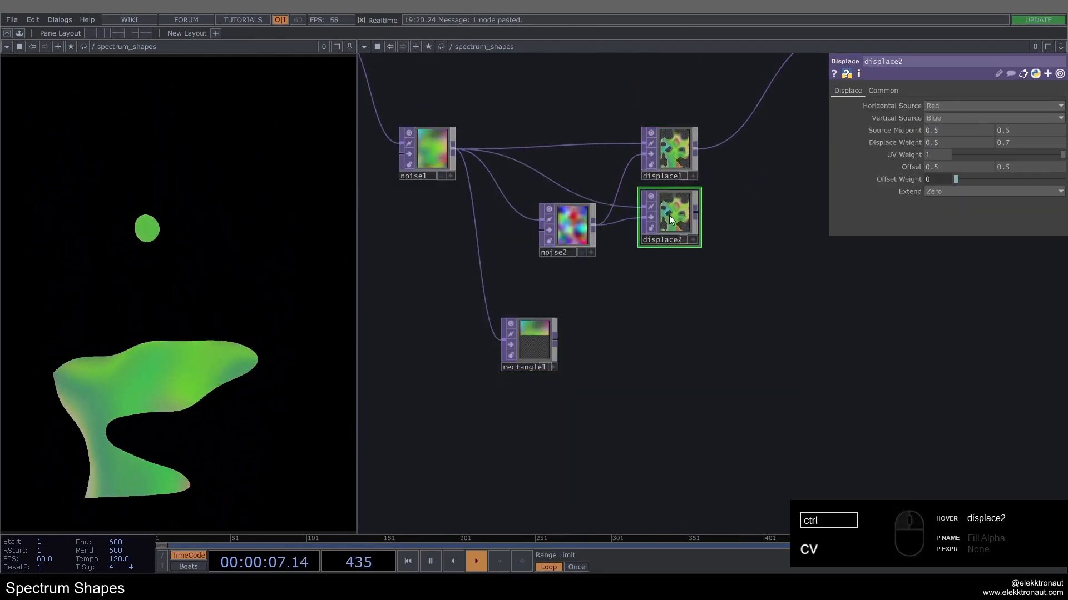
{"action": "left_click_drag", "start_coordinate": [669, 215], "coordinate": [669, 330]}
{"action": "left_click_drag", "start_coordinate": [652, 294], "coordinate": [633, 319]}
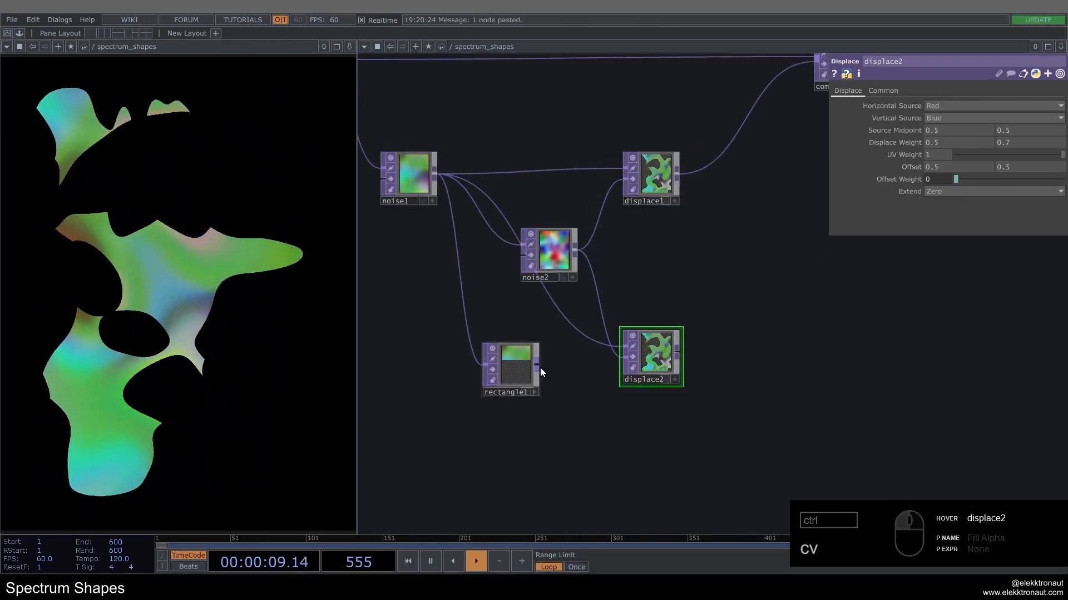
{"action": "left_click_drag", "start_coordinate": [538, 367], "coordinate": [623, 347]}
Step: Set displace2's Displace Weight to 0 and 0.2
{"action": "scroll", "coordinate": [651, 356], "scroll_direction": "up", "scroll_amount": 5}
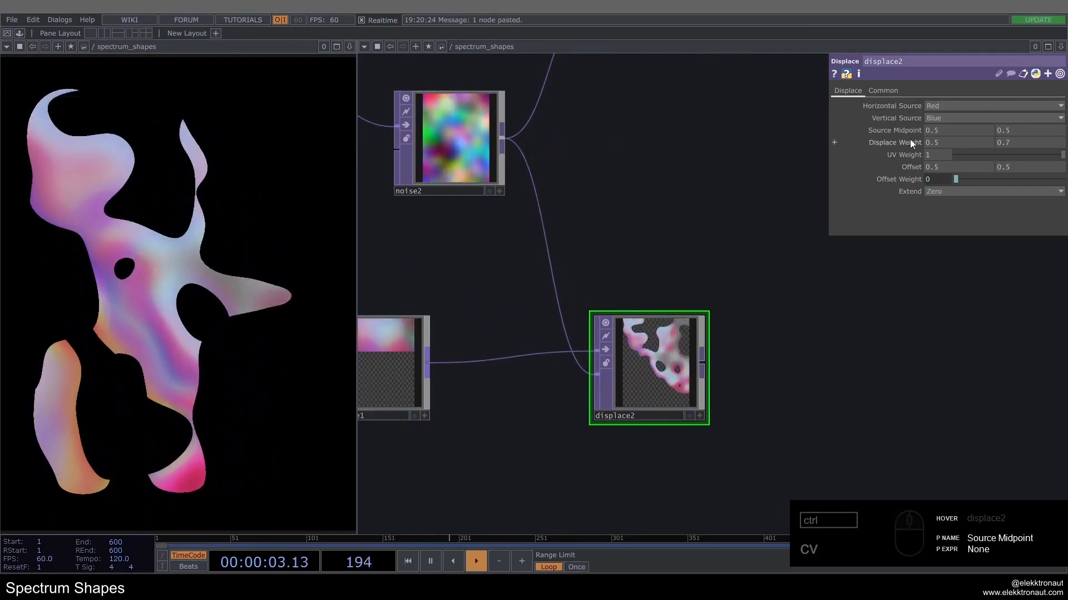
{"action": "left_click_drag", "start_coordinate": [686, 180], "coordinate": [715, 160]}
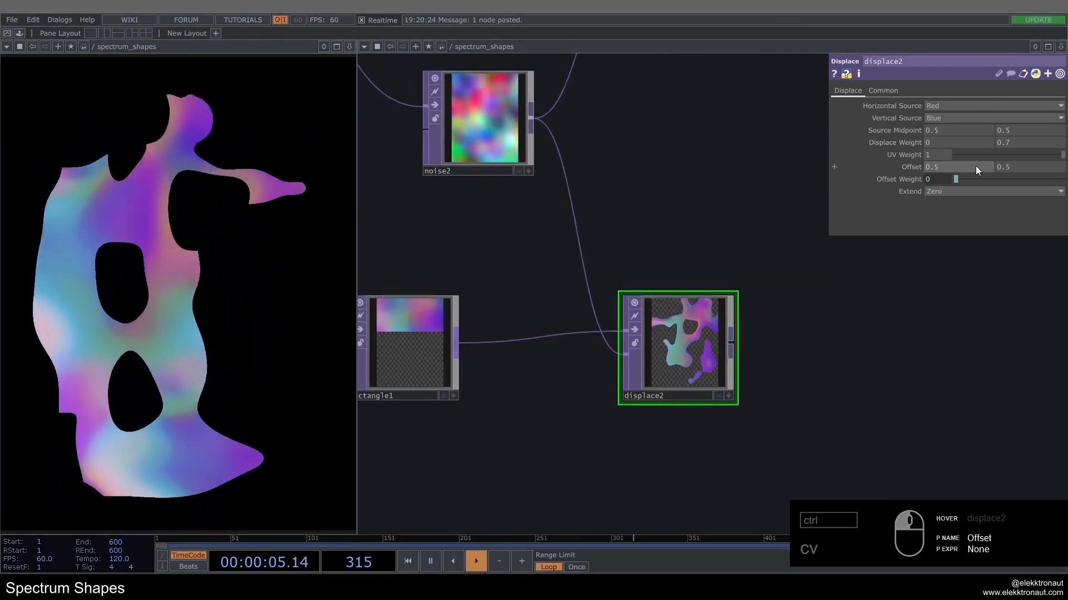
{"action": "left_click", "coordinate": [1007, 143]}
{"action": "type", "text": "0.2"}
{"action": "key", "text": "Return"}
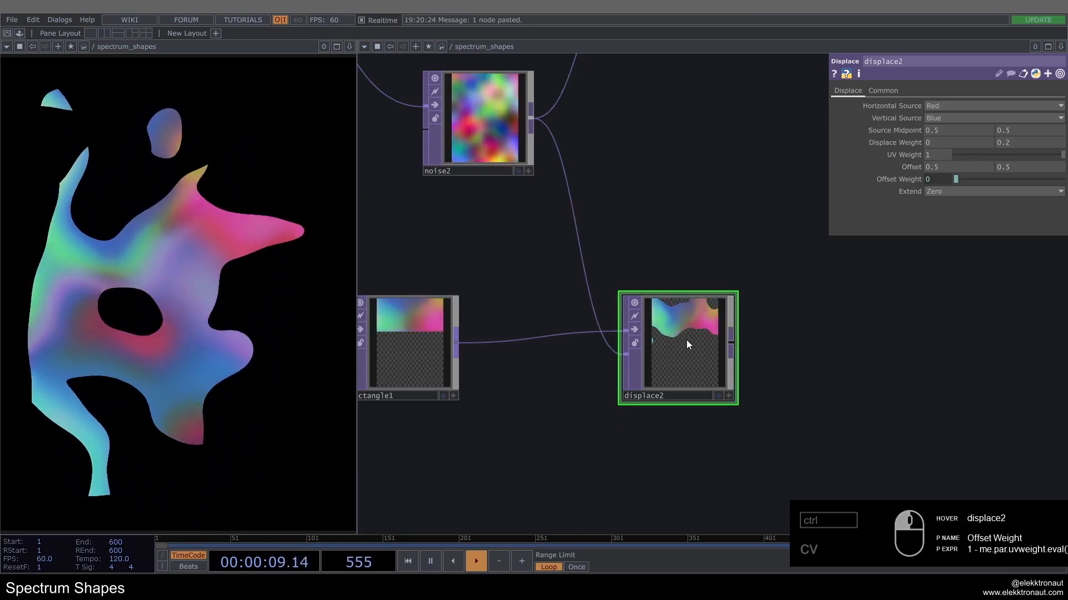
Step: Insert a Composite TOP into the wire after displace1 and connect displace2 as its second input
{"action": "scroll", "coordinate": [686, 339], "scroll_direction": "down", "scroll_amount": 5}
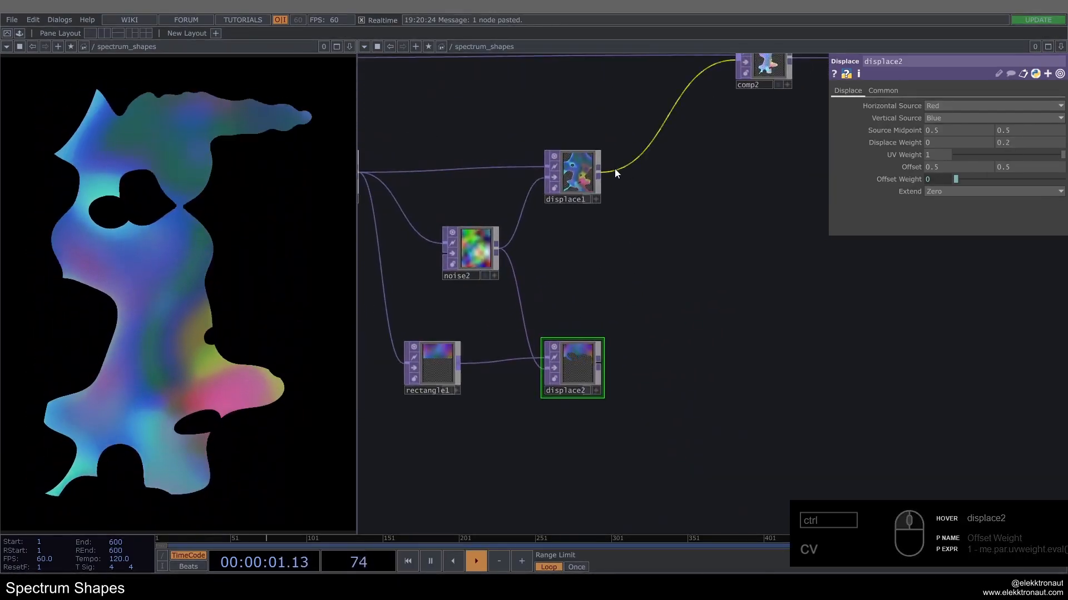
{"action": "right_click", "coordinate": [615, 170]}
{"action": "left_click", "coordinate": [625, 161]}
{"action": "type", "text": "co"}
{"action": "left_click", "coordinate": [461, 159]}
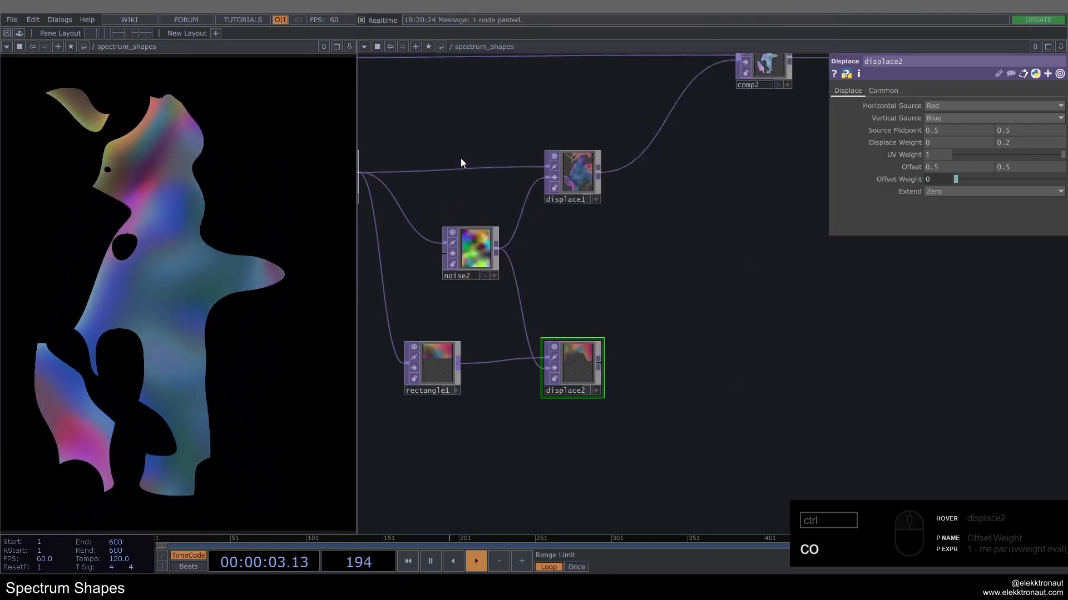
{"action": "left_click", "coordinate": [660, 183]}
{"action": "left_click_drag", "start_coordinate": [619, 221], "coordinate": [672, 178]}
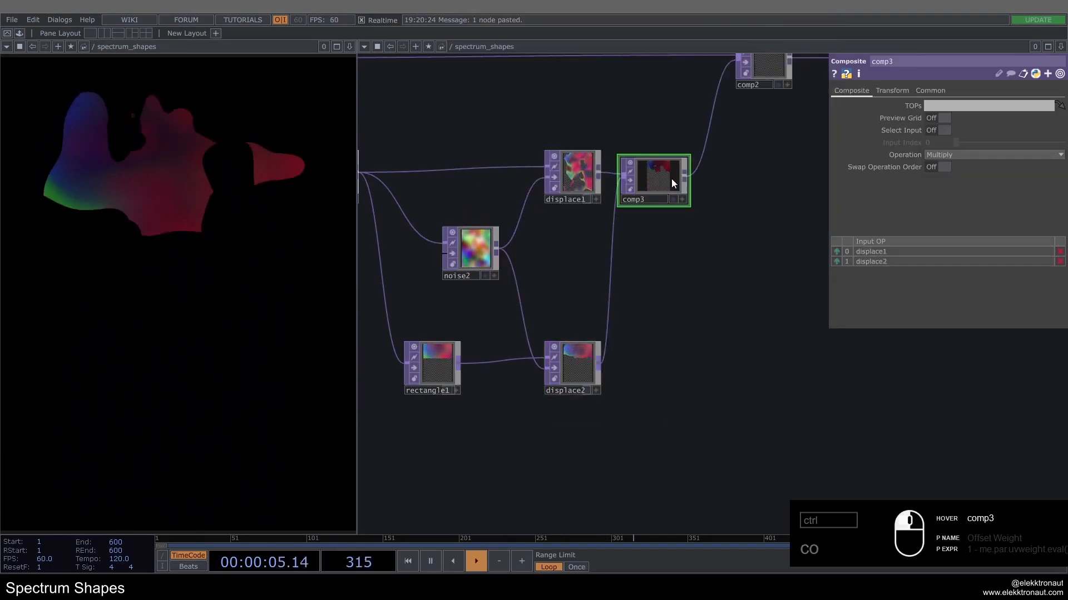
Step: Set comp3's Operation to Maximum, space it out from displace1, and inspect the layered noise
{"action": "left_click", "coordinate": [975, 155]}
{"action": "left_click", "coordinate": [1006, 189]}
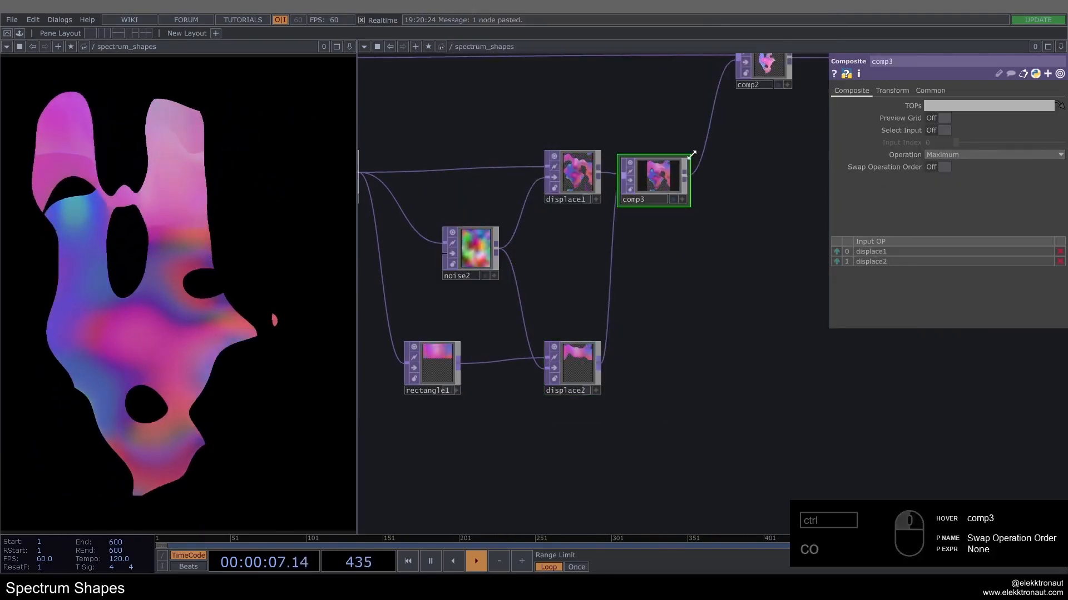
{"action": "left_click_drag", "start_coordinate": [663, 181], "coordinate": [676, 182]}
{"action": "left_click_drag", "start_coordinate": [677, 262], "coordinate": [597, 303]}
{"action": "scroll", "coordinate": [562, 200], "scroll_direction": "up", "scroll_amount": 5}
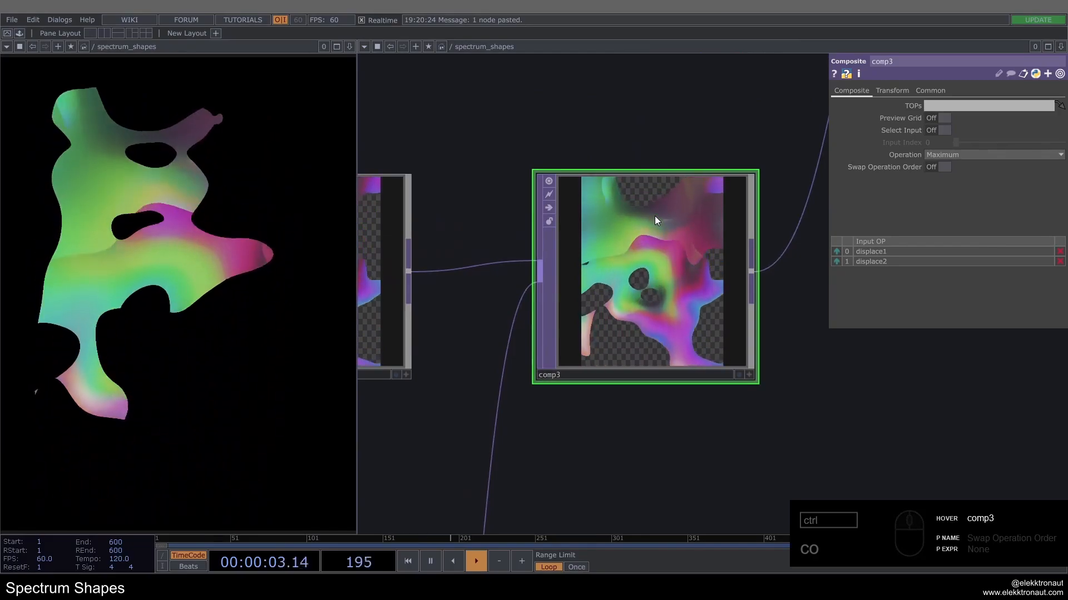
{"action": "scroll", "coordinate": [655, 216], "scroll_direction": "down", "scroll_amount": 5}
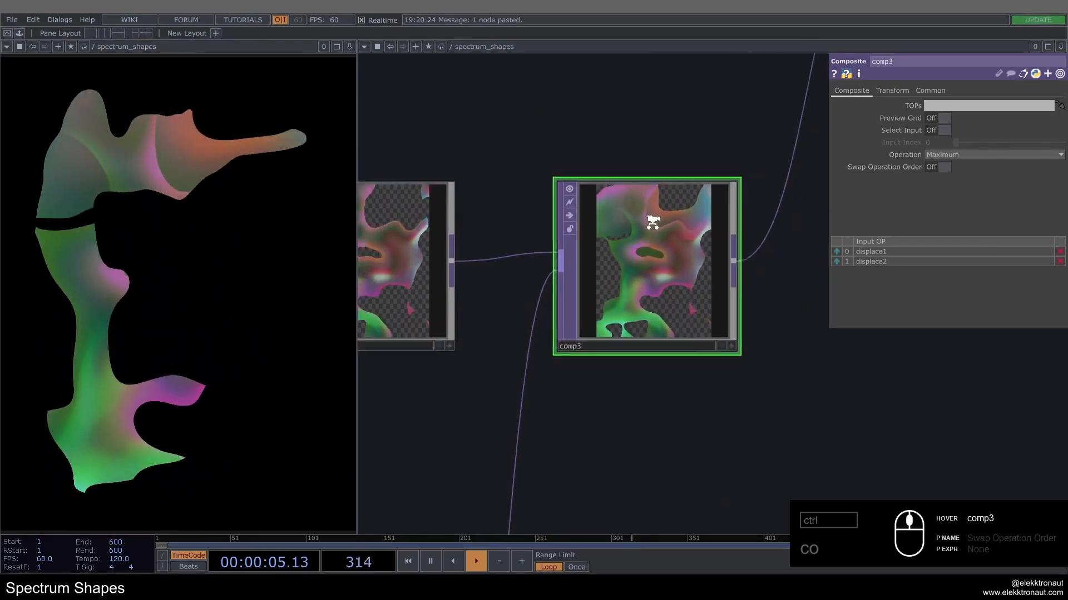
{"action": "scroll", "coordinate": [573, 311], "scroll_direction": "down", "scroll_amount": 2}
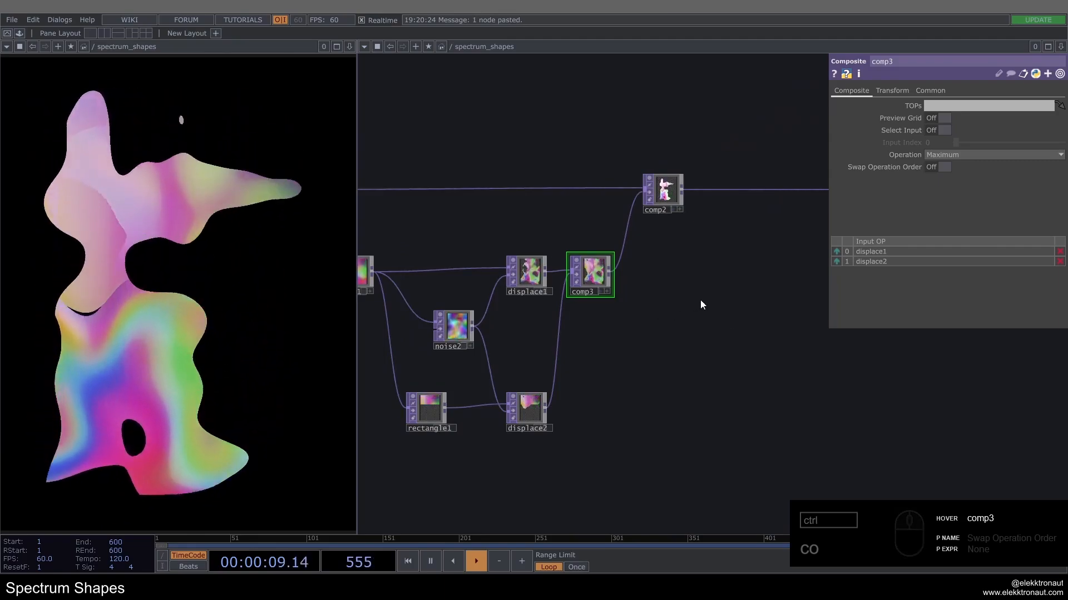
{"action": "left_click_drag", "start_coordinate": [640, 274], "coordinate": [583, 289]}
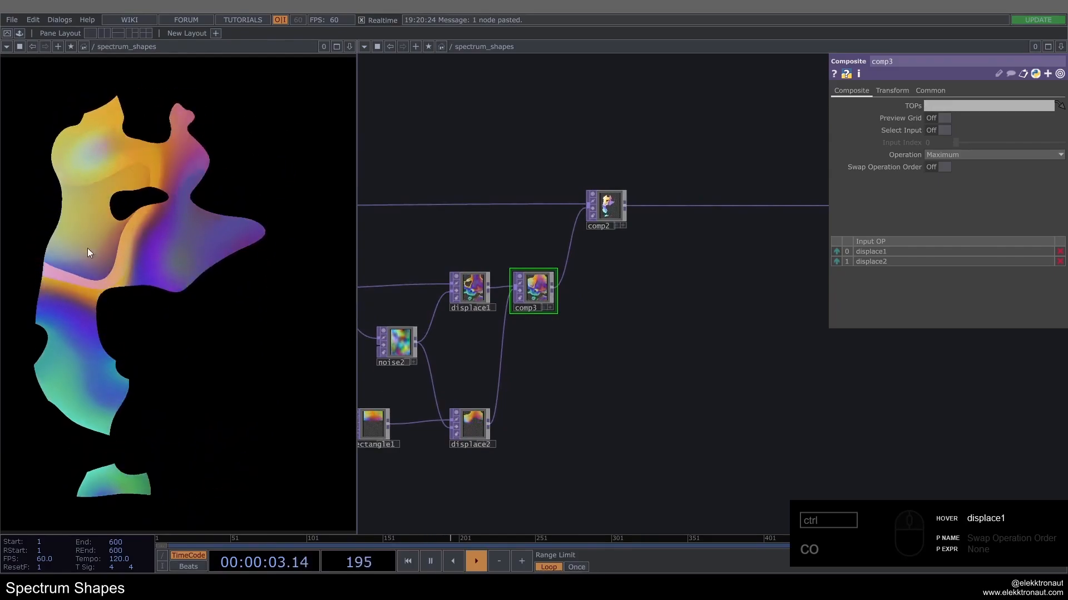
Step: Move comp2 farther away from comp3 to free up space in the wire between them
{"action": "scroll", "coordinate": [611, 214], "scroll_direction": "up", "scroll_amount": 2}
{"action": "scroll", "coordinate": [618, 213], "scroll_direction": "up", "scroll_amount": 2}
{"action": "left_click_drag", "start_coordinate": [618, 213], "coordinate": [753, 213]}
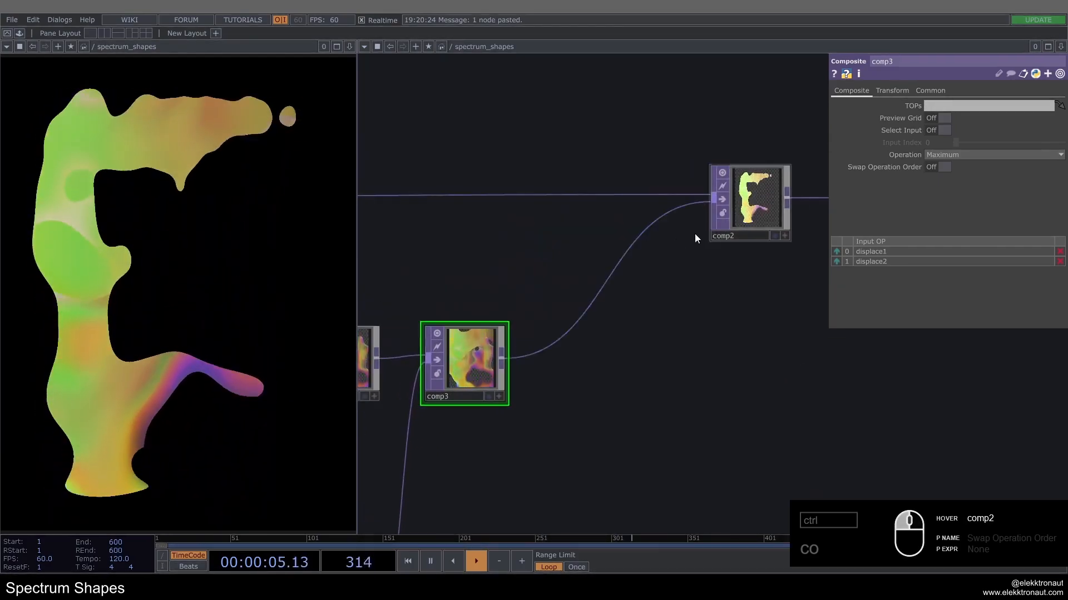
{"action": "scroll", "coordinate": [623, 250], "scroll_direction": "down", "scroll_amount": 4}
{"action": "left_click_drag", "start_coordinate": [616, 324], "coordinate": [587, 319]}
{"action": "left_click_drag", "start_coordinate": [660, 222], "coordinate": [736, 222]}
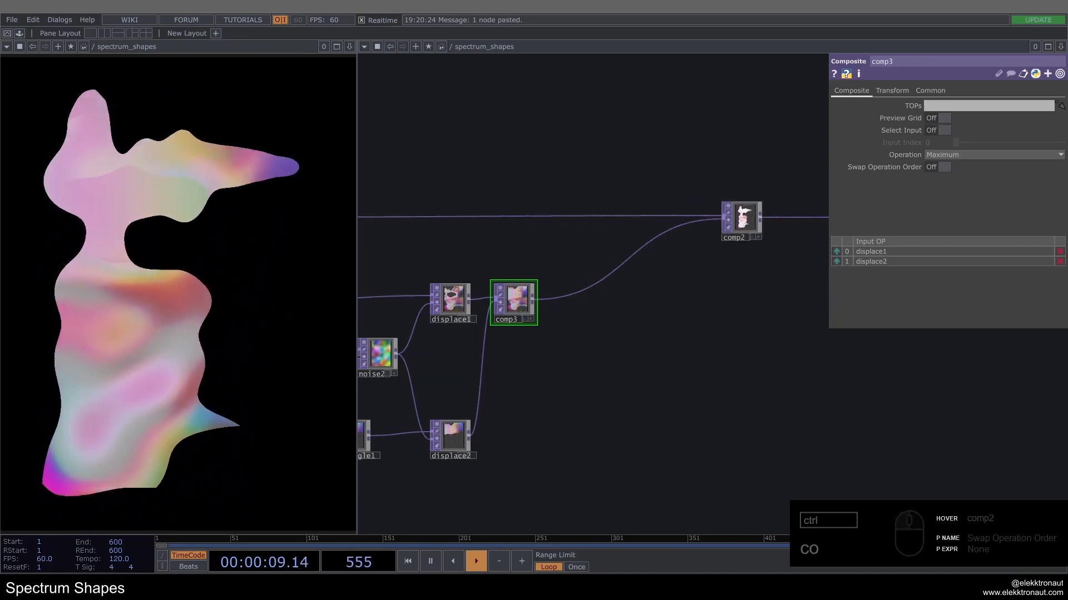
Step: Insert a Level TOP into the wire between comp3 and comp2, spaced slightly away from comp3
{"action": "scroll", "coordinate": [555, 303], "scroll_direction": "up", "scroll_amount": 3}
{"action": "right_click", "coordinate": [556, 278]}
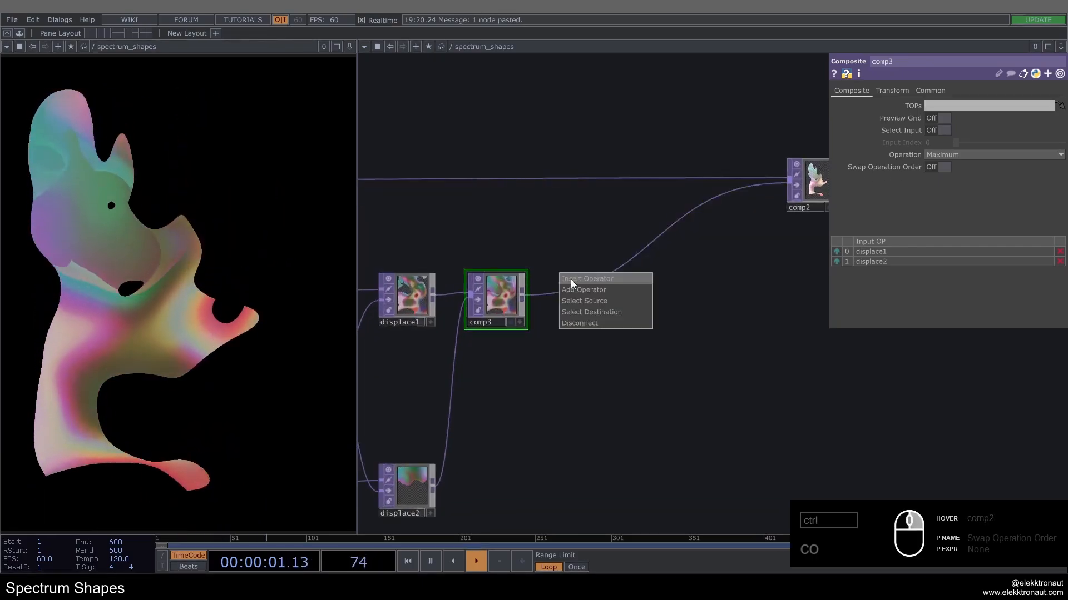
{"action": "left_click", "coordinate": [570, 279]}
{"action": "type", "text": "le"}
{"action": "left_click", "coordinate": [468, 314]}
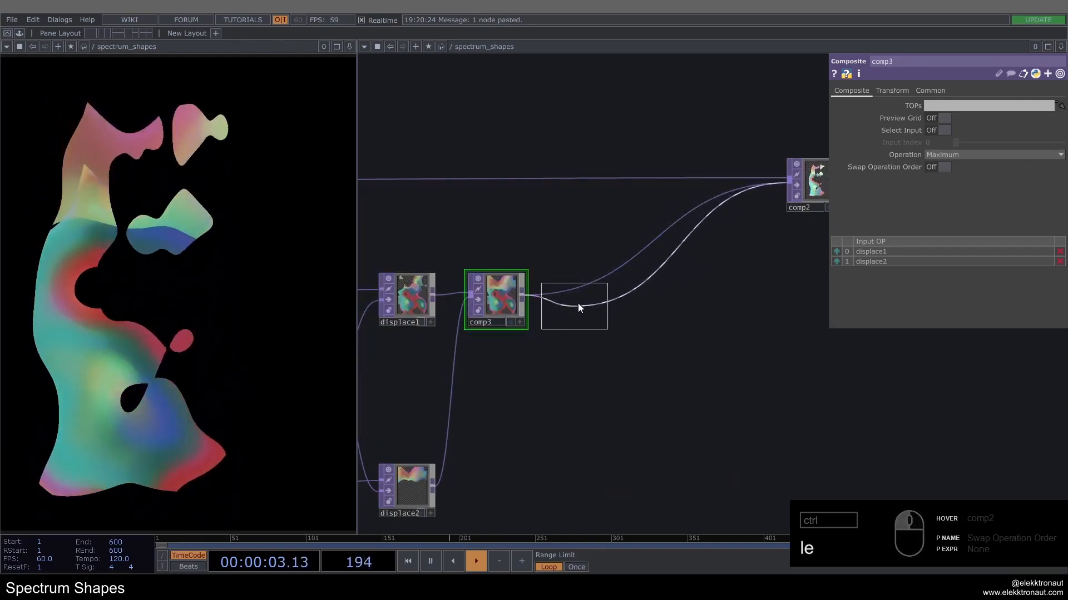
{"action": "left_click", "coordinate": [578, 302]}
{"action": "left_click_drag", "start_coordinate": [579, 287], "coordinate": [604, 288]}
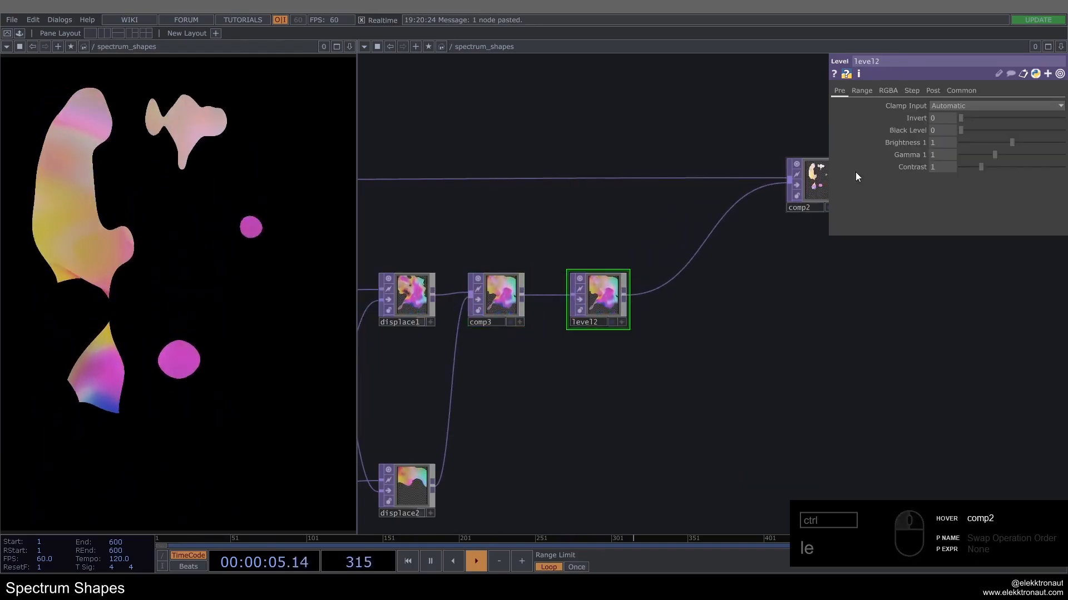
Step: Tint the noise with level2's RGBA ranges, setting High G to .5, High R to 1.3 and High B to .8
{"action": "left_click", "coordinate": [888, 90]}
{"action": "scroll", "coordinate": [639, 278], "scroll_direction": "up", "scroll_amount": 1}
{"action": "scroll", "coordinate": [639, 278], "scroll_direction": "up", "scroll_amount": 1}
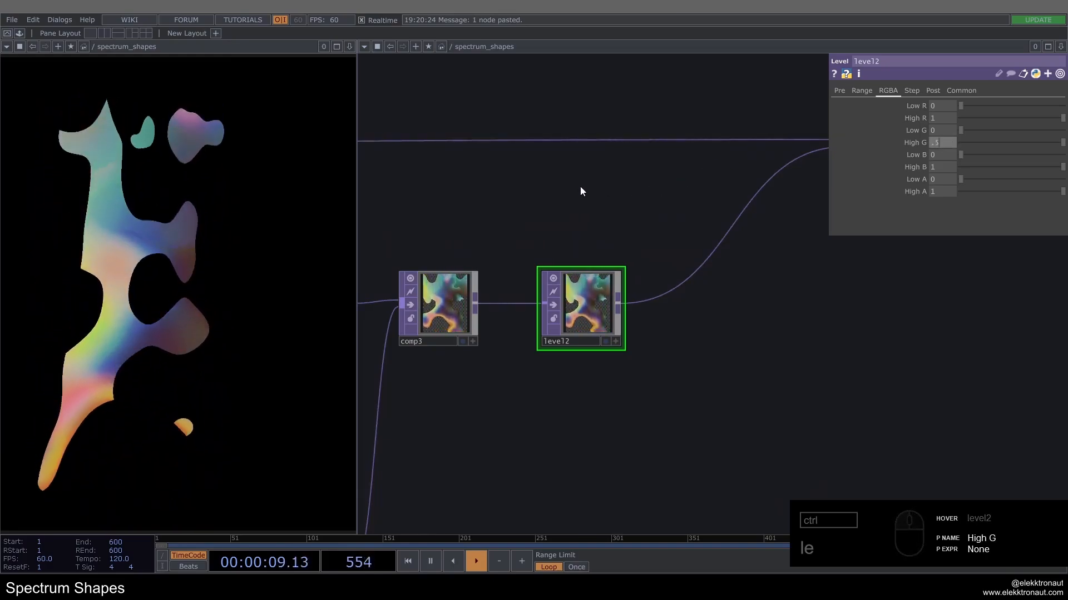
{"action": "key", "text": "Return"}
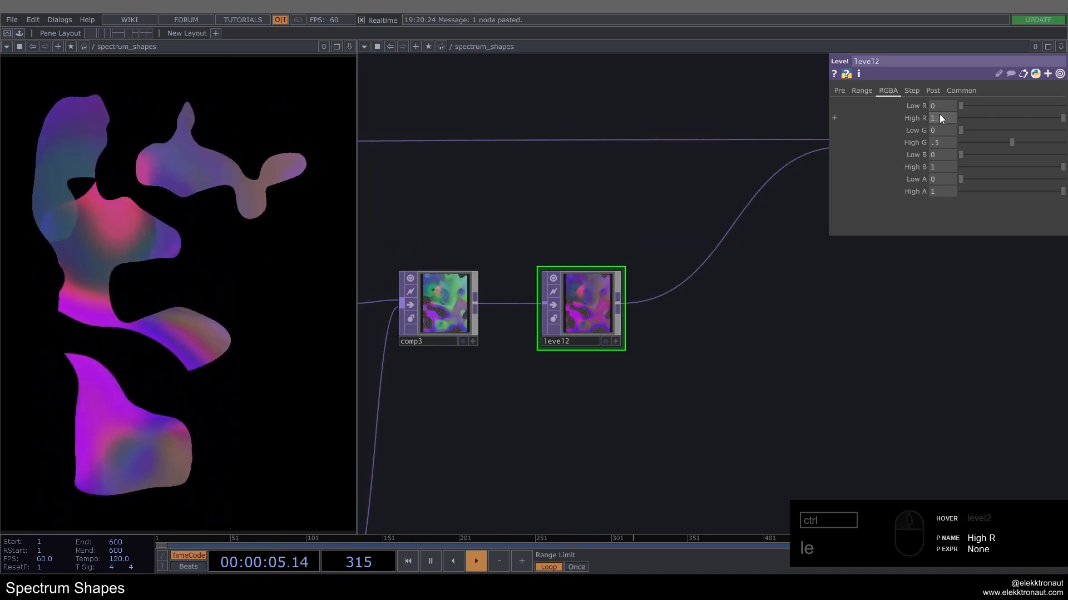
{"action": "left_click_drag", "start_coordinate": [493, 217], "coordinate": [498, 198]}
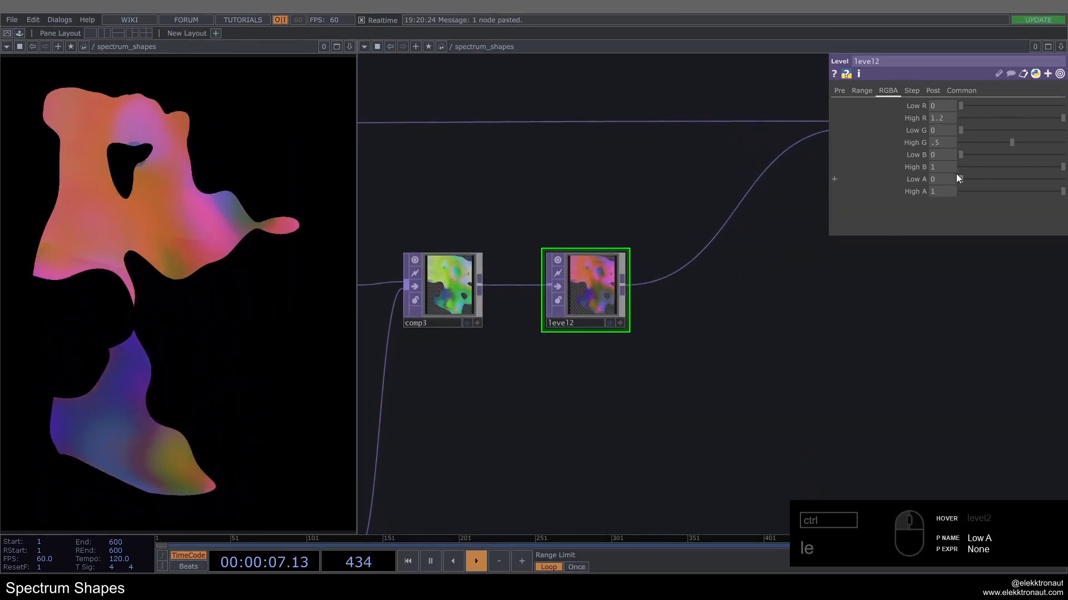
{"action": "type", "text": ".8"}
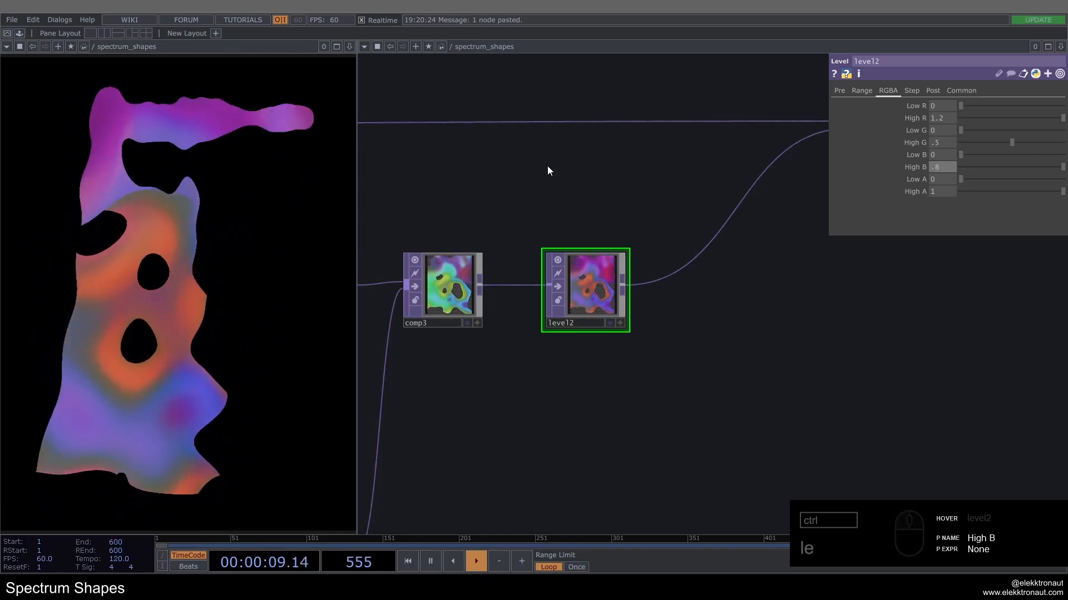
{"action": "key", "text": "Return"}
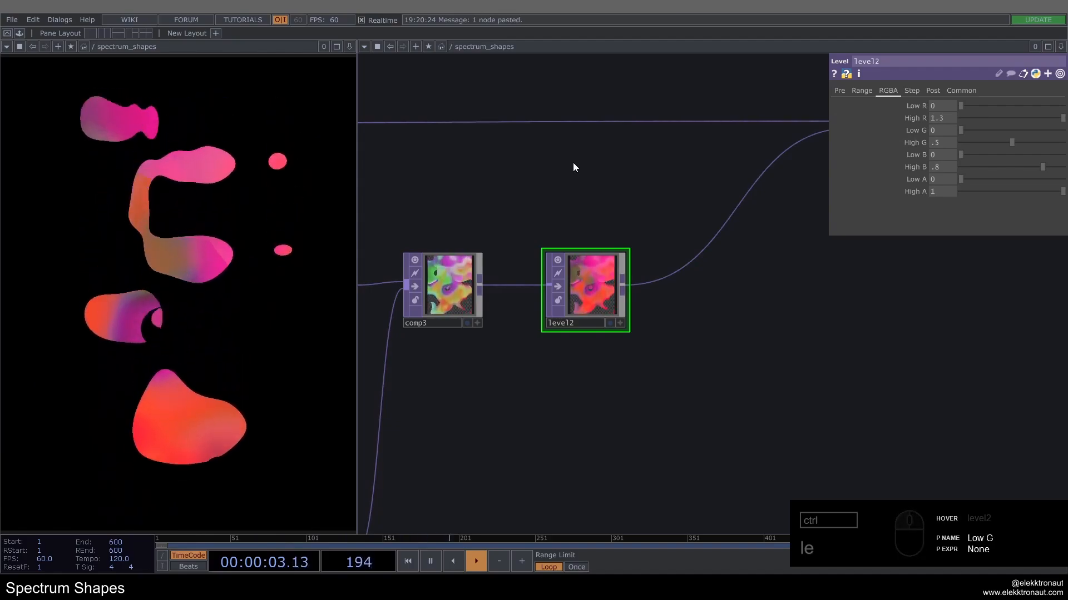
{"action": "scroll", "coordinate": [562, 175], "scroll_direction": "down", "scroll_amount": 10}
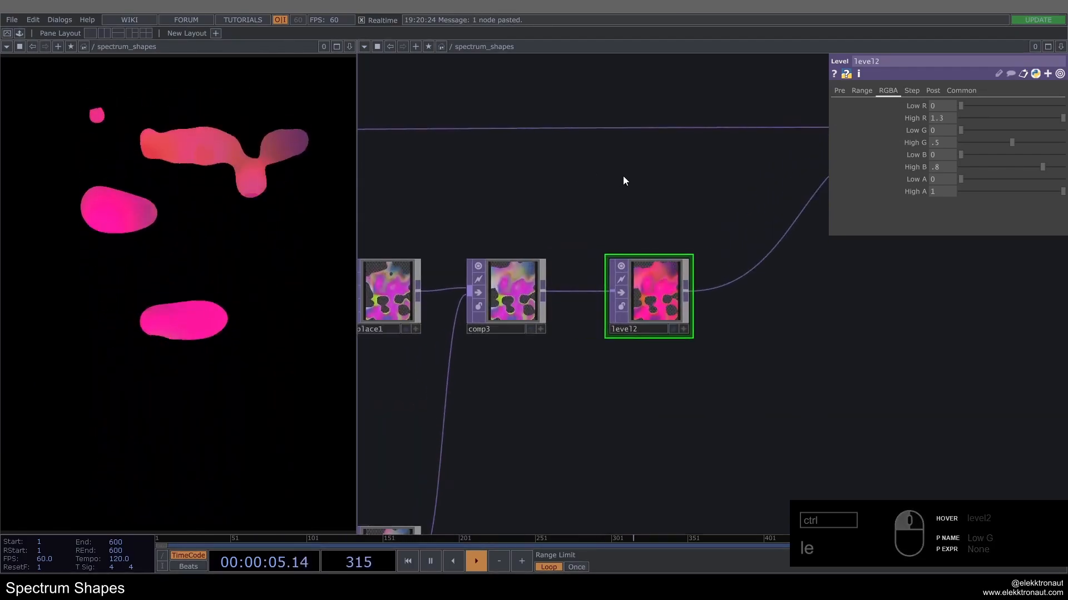
Step: Move comp2, transform2 and bg together farther away from level2 to make room for another operator
{"action": "left_click_drag", "start_coordinate": [535, 288], "coordinate": [688, 296]}
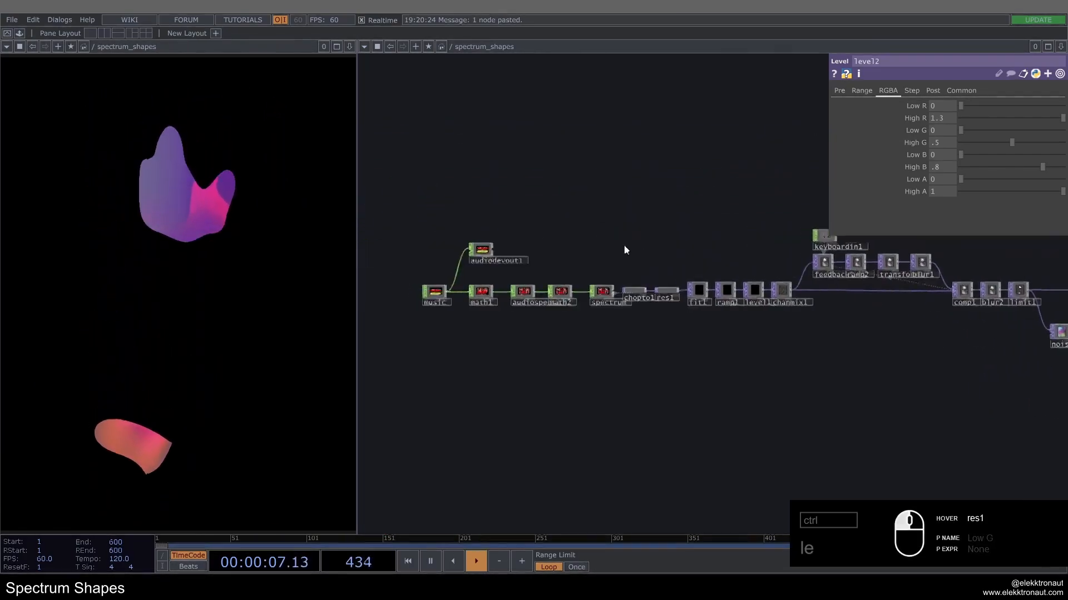
{"action": "scroll", "coordinate": [450, 248], "scroll_direction": "up", "scroll_amount": 5}
{"action": "scroll", "coordinate": [479, 294], "scroll_direction": "down", "scroll_amount": 10}
{"action": "left_click_drag", "start_coordinate": [755, 340], "coordinate": [632, 334]}
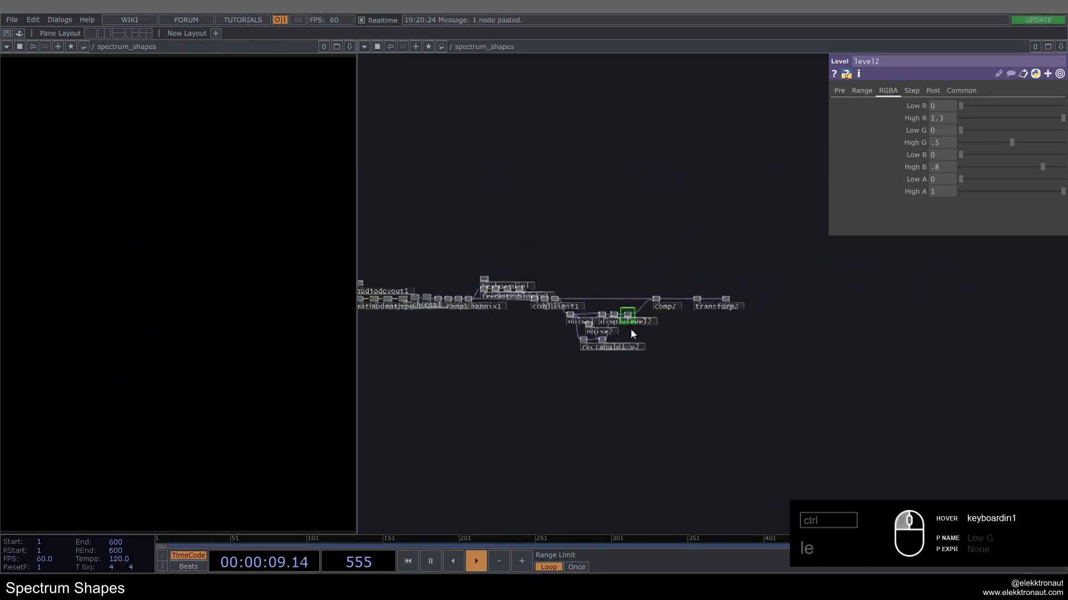
{"action": "scroll", "coordinate": [631, 334], "scroll_direction": "up", "scroll_amount": 8}
{"action": "left_click_drag", "start_coordinate": [732, 295], "coordinate": [596, 344]}
{"action": "scroll", "coordinate": [596, 345], "scroll_direction": "down", "scroll_amount": 4}
{"action": "right_click_drag", "start_coordinate": [826, 340], "coordinate": [618, 272]}
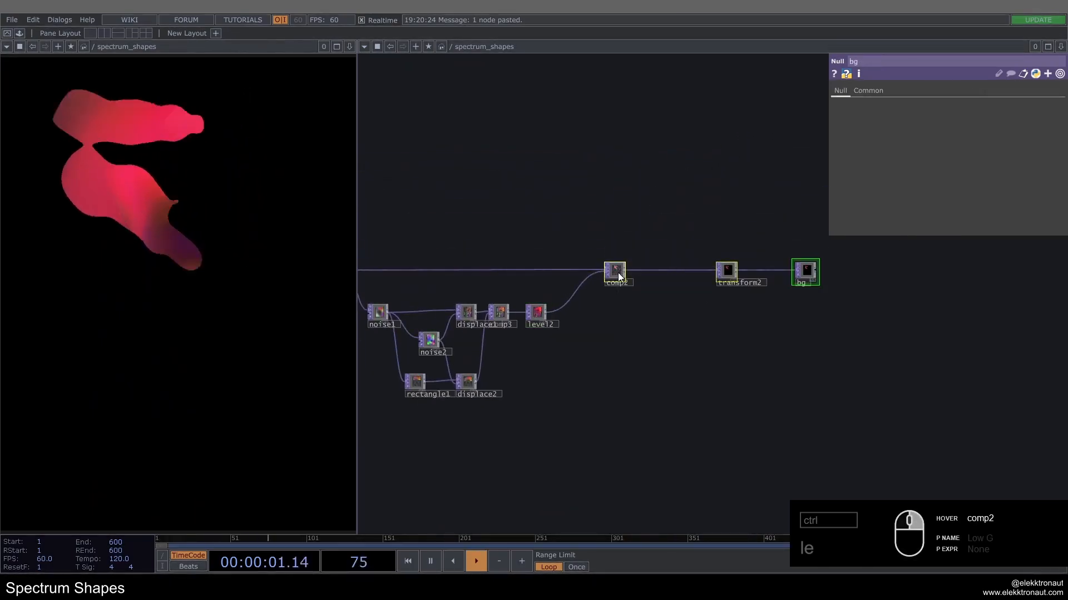
{"action": "scroll", "coordinate": [612, 275], "scroll_direction": "up", "scroll_amount": 4}
{"action": "scroll", "coordinate": [470, 339], "scroll_direction": "up", "scroll_amount": 2}
Step: Insert a Limit TOP into the wire between level2 and comp2
{"action": "right_click", "coordinate": [507, 335]}
{"action": "left_click", "coordinate": [541, 321]}
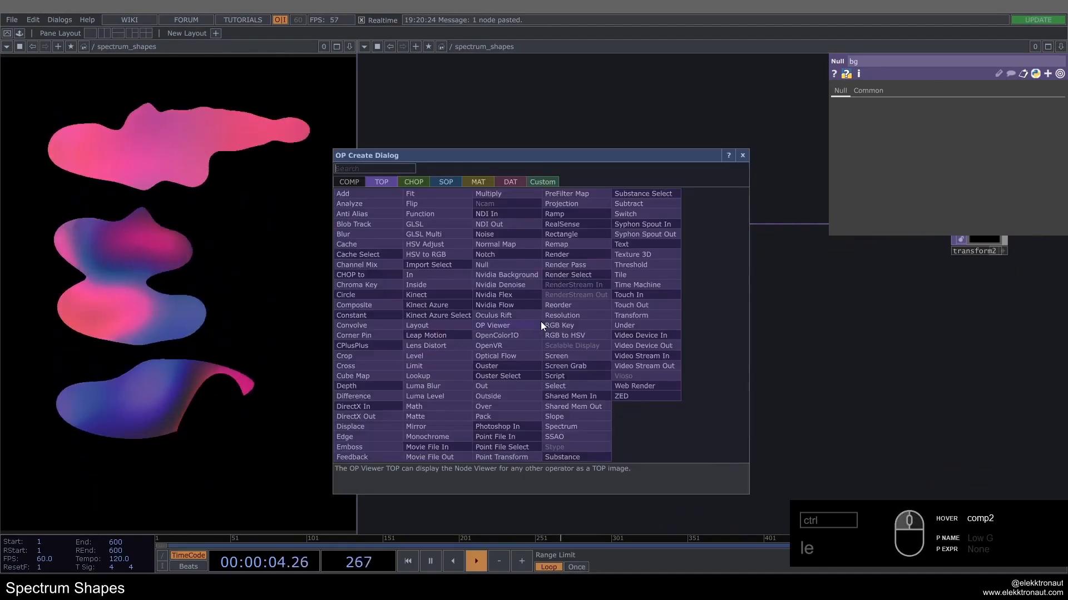
{"action": "left_click", "coordinate": [425, 363]}
{"action": "left_click", "coordinate": [558, 342]}
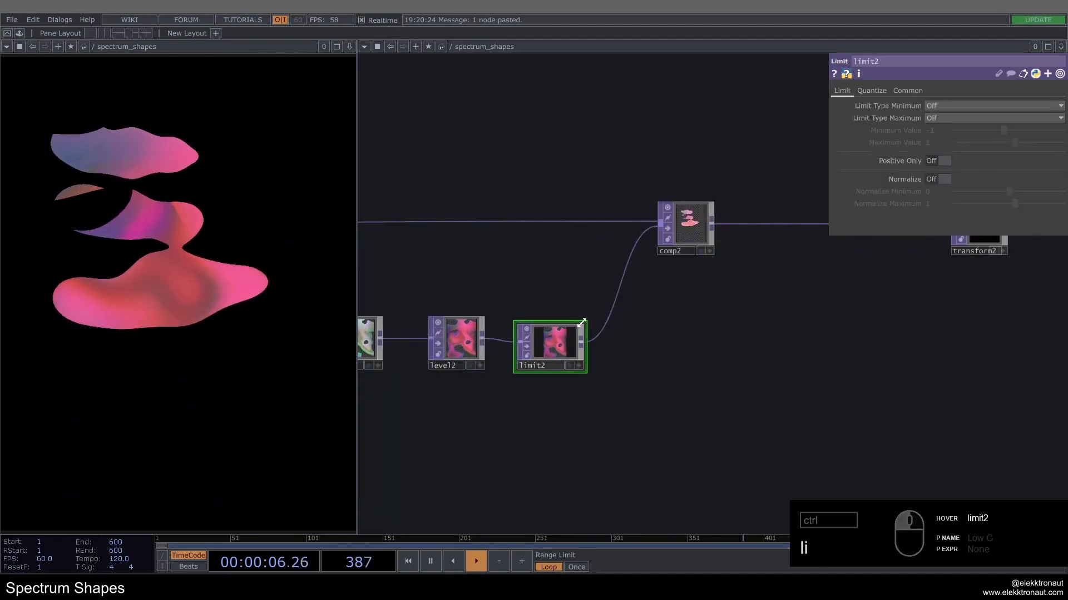
Step: Quantize the noise colours in limit2 by setting Quantize Value to Round with a Value Step of 0.3
{"action": "left_click", "coordinate": [869, 91]}
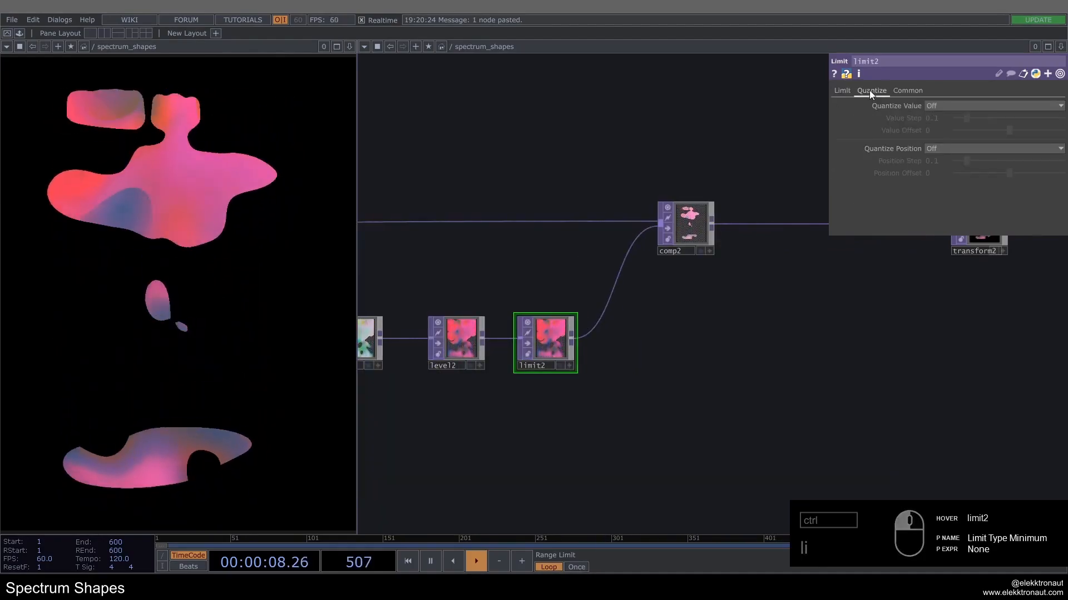
{"action": "left_click", "coordinate": [935, 106]}
{"action": "left_click", "coordinate": [942, 149]}
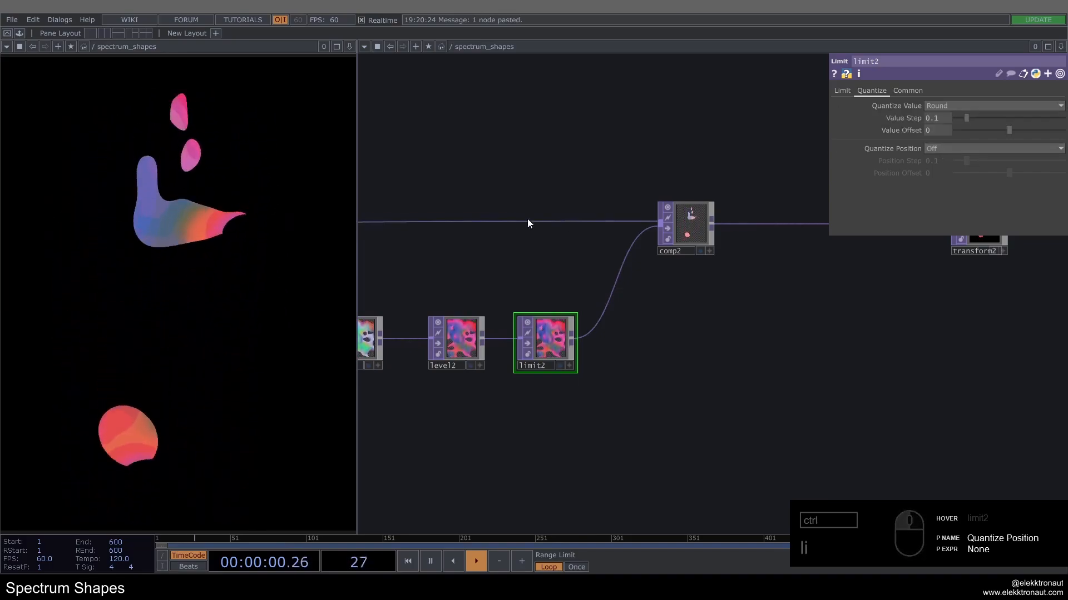
{"action": "left_click_drag", "start_coordinate": [918, 126], "coordinate": [914, 128]}
{"action": "type", "text": "0.3"}
{"action": "key", "text": "Return"}
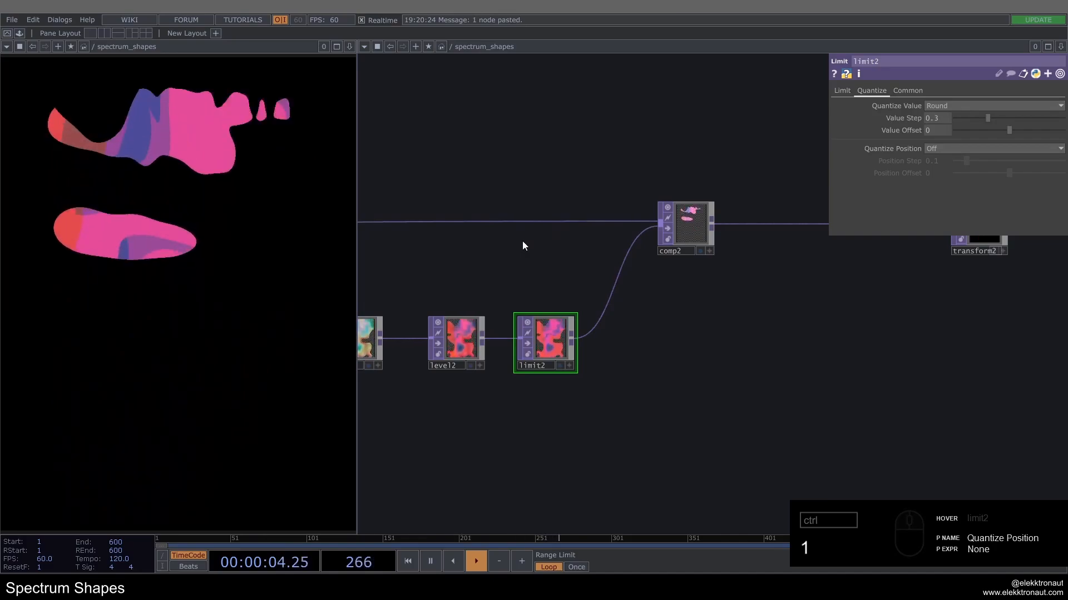
Step: Pulse the Cue of the music Audio File In to restart the track from its cue point
{"action": "scroll", "coordinate": [528, 271], "scroll_direction": "down", "scroll_amount": 6}
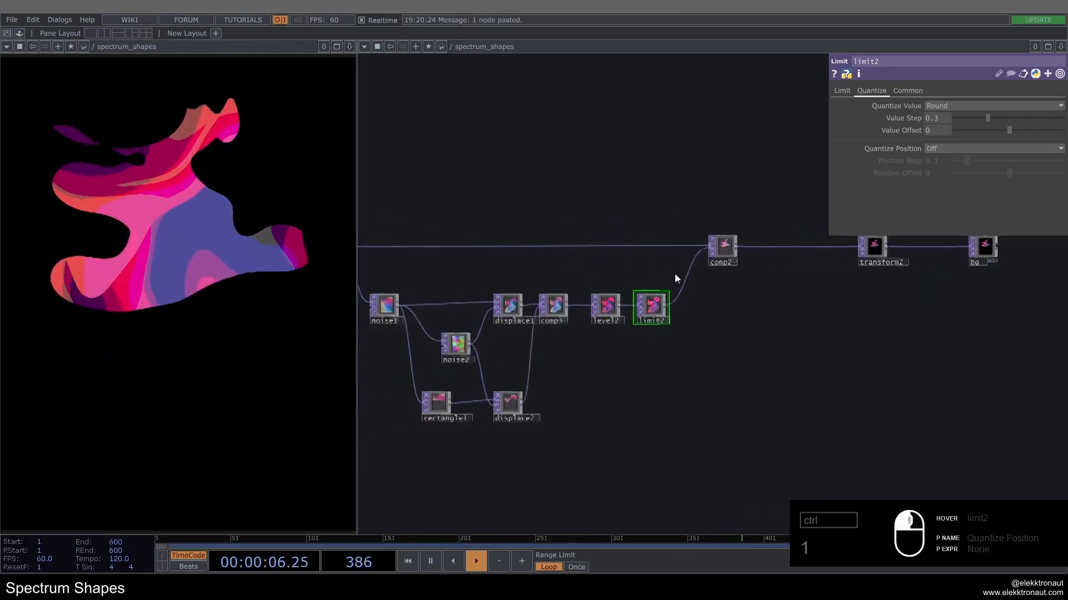
{"action": "scroll", "coordinate": [660, 272], "scroll_direction": "down", "scroll_amount": 2}
{"action": "left_click_drag", "start_coordinate": [395, 278], "coordinate": [536, 295]}
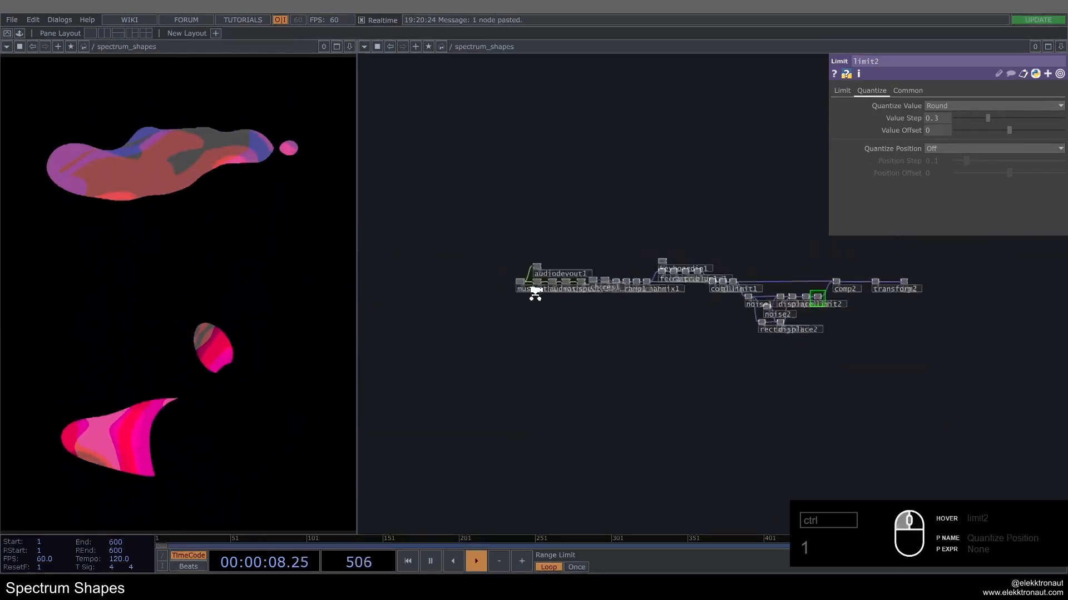
{"action": "scroll", "coordinate": [531, 289], "scroll_direction": "up", "scroll_amount": 5}
{"action": "left_click", "coordinate": [525, 273]}
{"action": "left_click", "coordinate": [952, 168]}
{"action": "scroll", "coordinate": [451, 301], "scroll_direction": "down", "scroll_amount": 1}
{"action": "scroll", "coordinate": [532, 369], "scroll_direction": "down", "scroll_amount": 5}
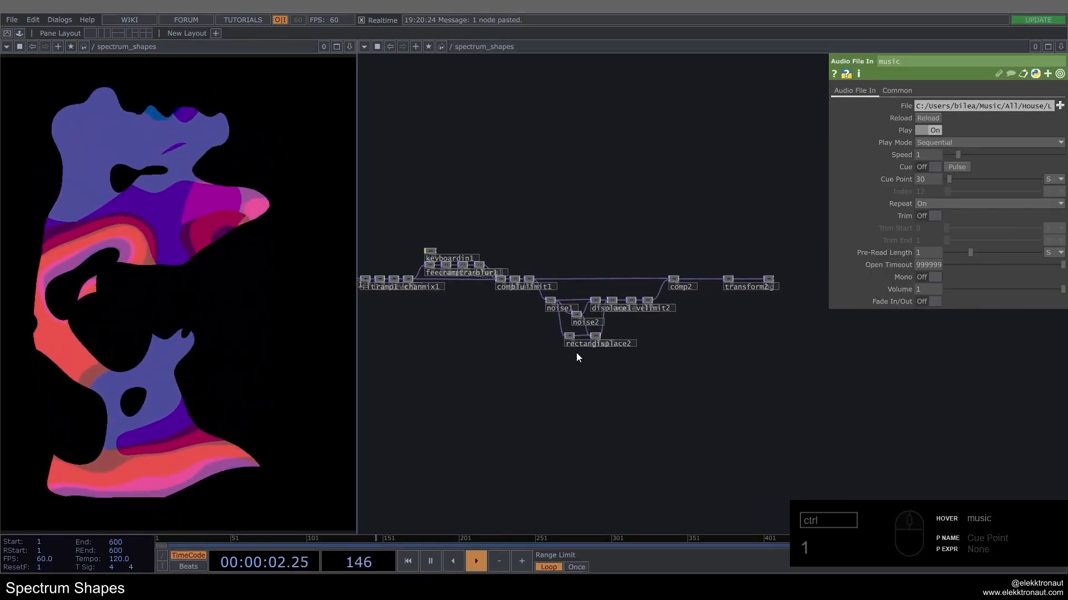
Step: Bypass limit2 to switch off the colour quantization
{"action": "scroll", "coordinate": [662, 333], "scroll_direction": "up", "scroll_amount": 5}
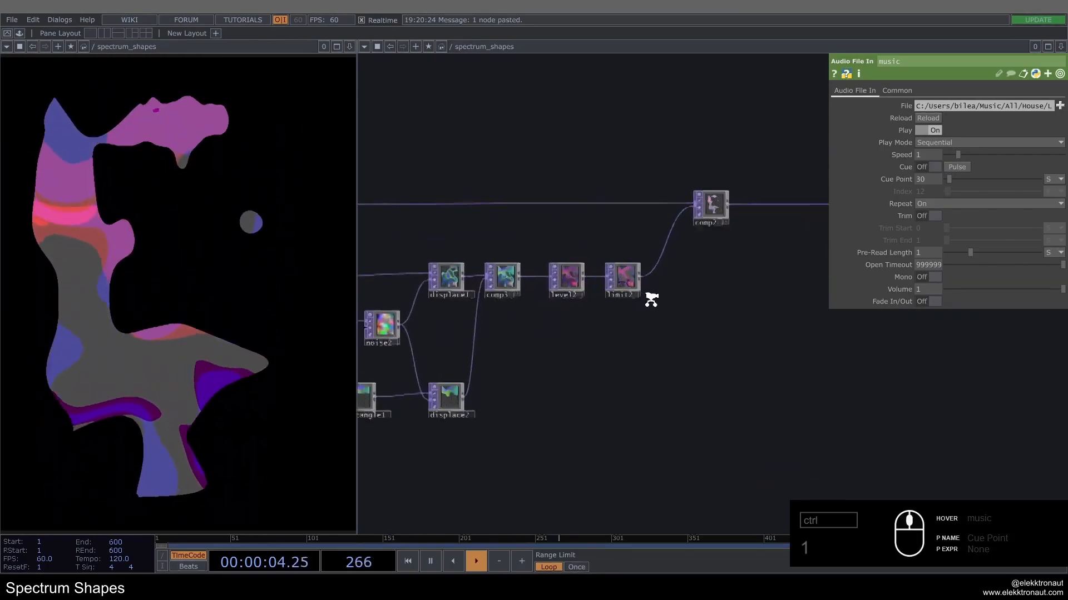
{"action": "middle_click_drag", "start_coordinate": [606, 272], "coordinate": [511, 321]}
{"action": "scroll", "coordinate": [523, 349], "scroll_direction": "down", "scroll_amount": 2}
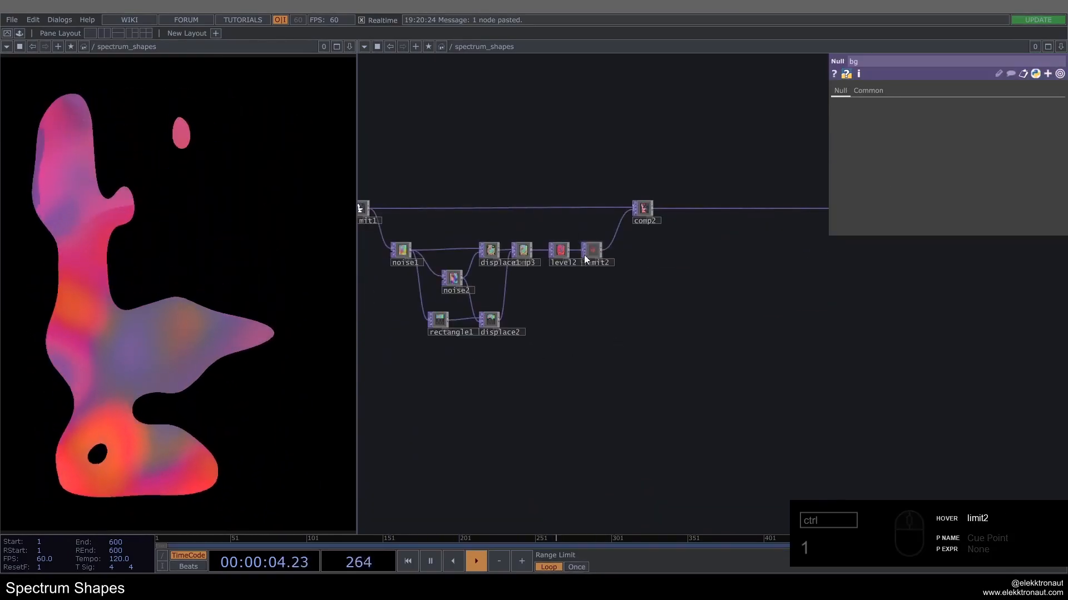
Step: Add a Select TOP in the empty area below the layered noise branch
{"action": "left_click_drag", "start_coordinate": [650, 354], "coordinate": [605, 334]}
{"action": "key", "text": "Tab"}
{"action": "type", "text": "se"}
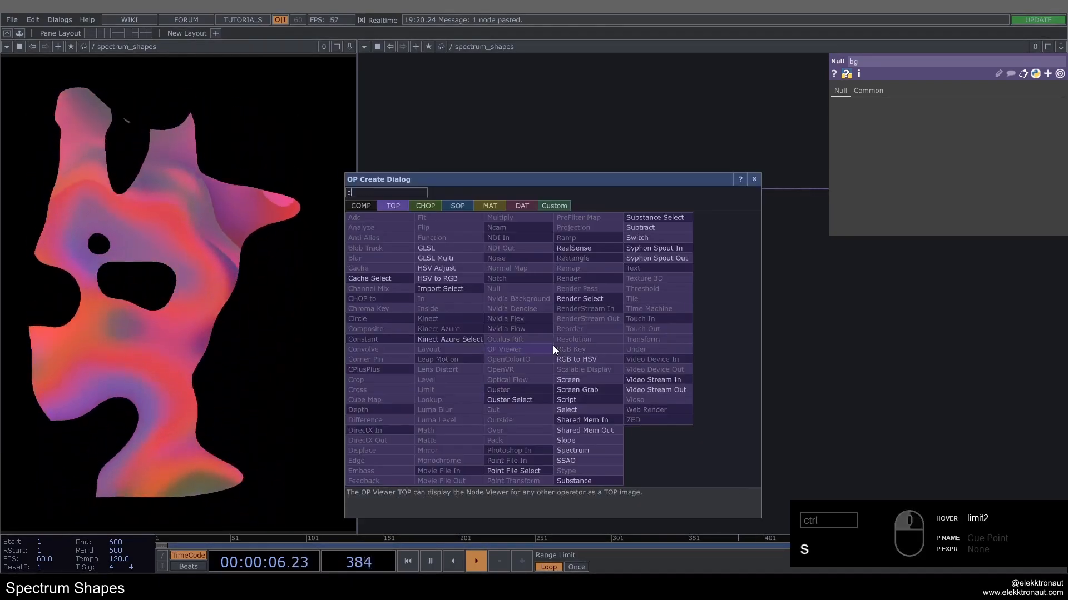
{"action": "left_click", "coordinate": [568, 408]}
{"action": "left_click", "coordinate": [562, 364]}
{"action": "left_click_drag", "start_coordinate": [595, 398], "coordinate": [778, 438]}
{"action": "scroll", "coordinate": [508, 264], "scroll_direction": "up", "scroll_amount": 6}
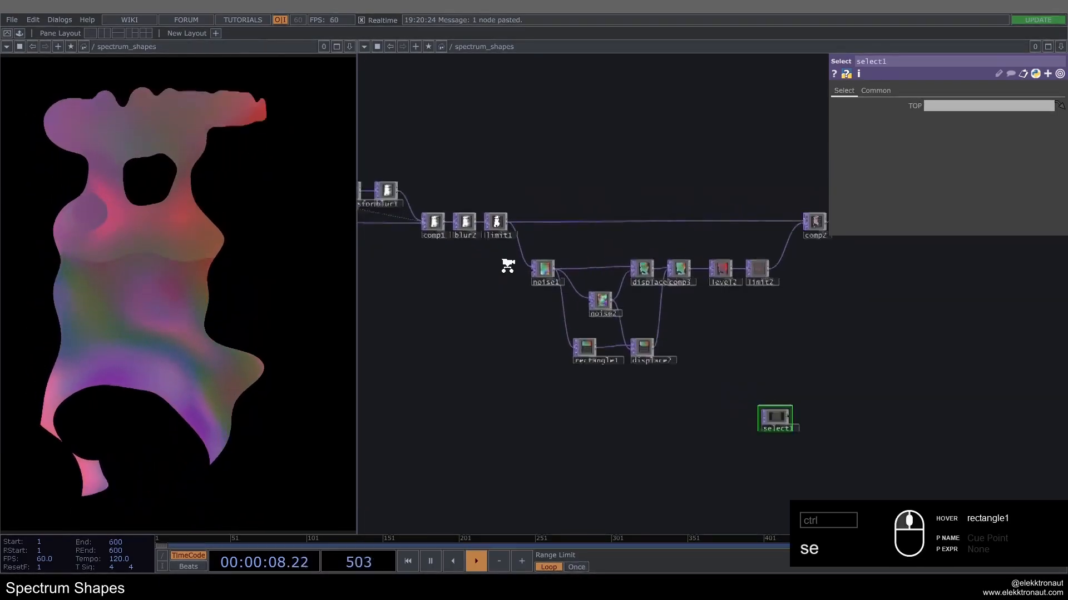
Step: Set select1's TOP reference to limit1 so it picks up the hard-edged shapes
{"action": "left_click_drag", "start_coordinate": [498, 300], "coordinate": [454, 265]}
{"action": "scroll", "coordinate": [451, 261], "scroll_direction": "down", "scroll_amount": 3}
{"action": "left_click_drag", "start_coordinate": [451, 189], "coordinate": [800, 434]}
{"action": "left_click_drag", "start_coordinate": [821, 393], "coordinate": [655, 345]}
{"action": "scroll", "coordinate": [656, 358], "scroll_direction": "up", "scroll_amount": 4}
{"action": "left_click_drag", "start_coordinate": [612, 400], "coordinate": [548, 348]}
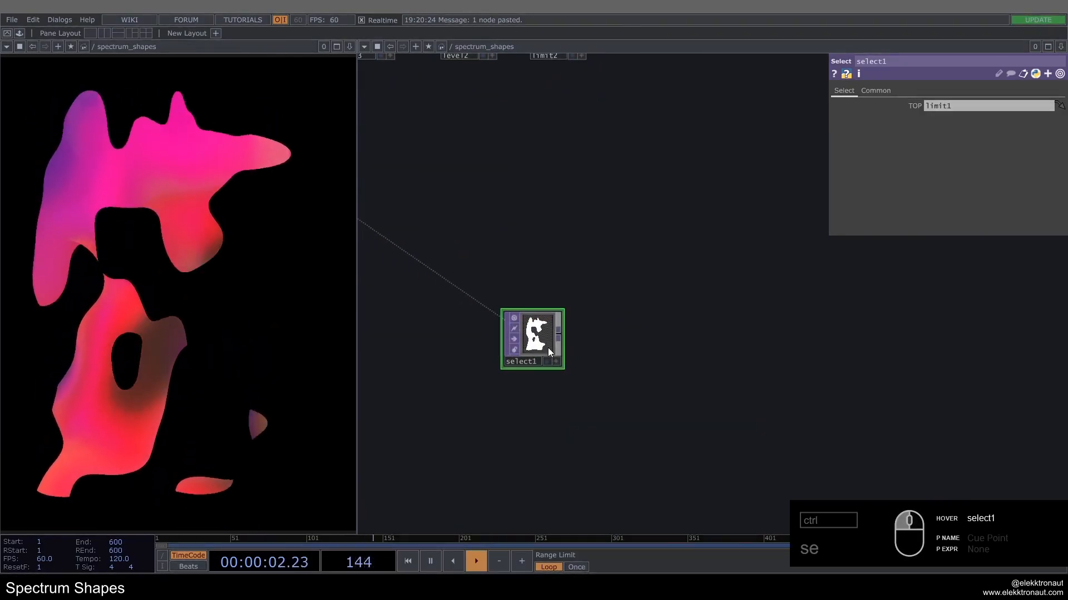
Step: Add an Edge TOP after select1, fed by its output
{"action": "key", "text": "Tab"}
{"action": "type", "text": "ed"}
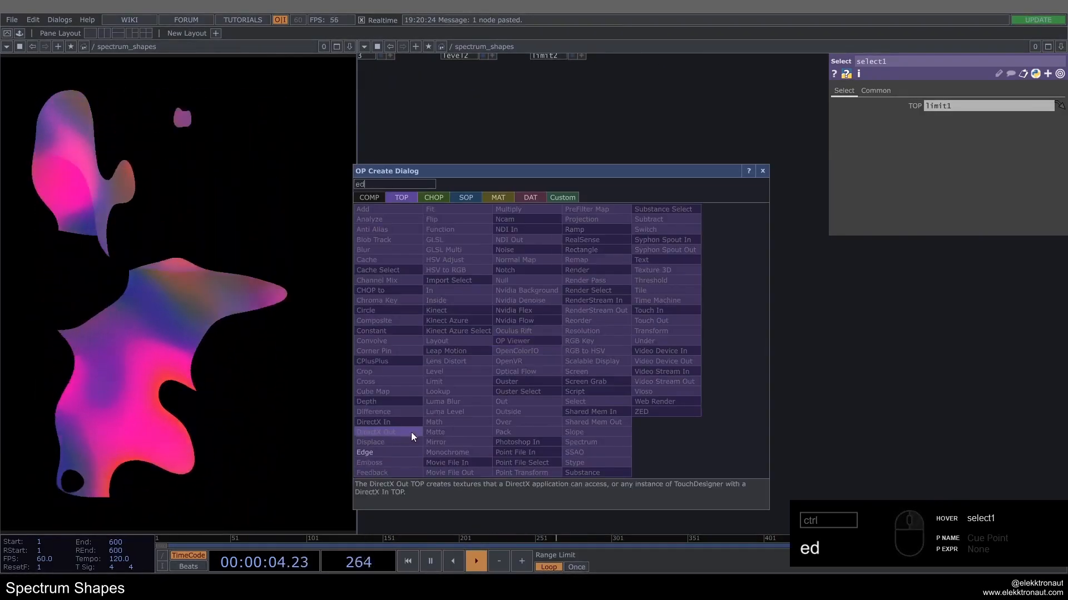
{"action": "left_click", "coordinate": [367, 452]}
{"action": "left_click", "coordinate": [618, 340]}
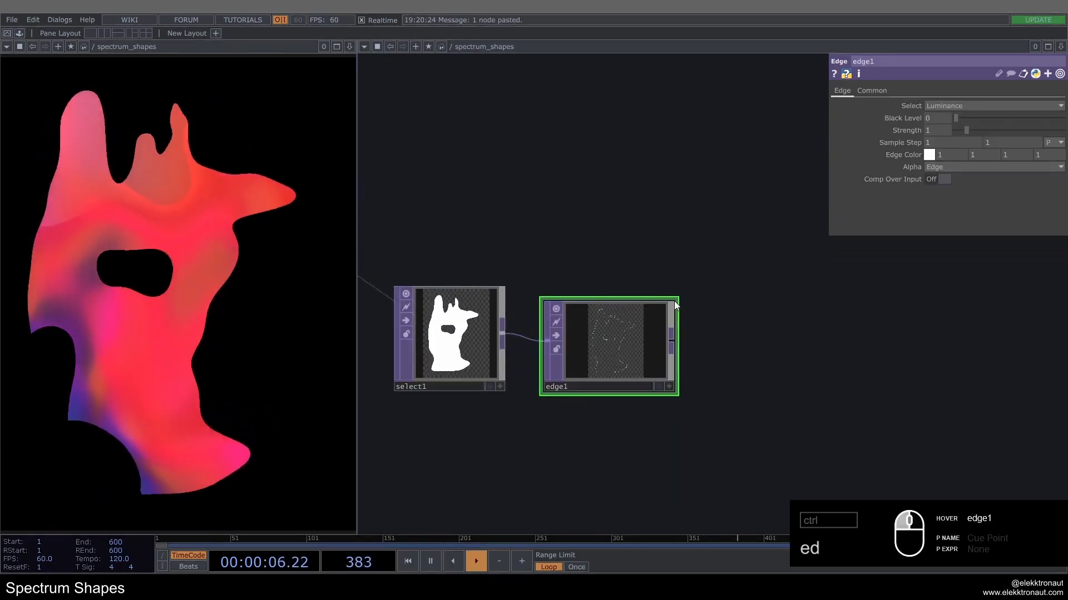
Step: Thicken the outline by setting both of edge1's Sample Step values to 5
{"action": "scroll", "coordinate": [628, 334], "scroll_direction": "up", "scroll_amount": 3}
{"action": "left_click_drag", "start_coordinate": [755, 123], "coordinate": [784, 106]}
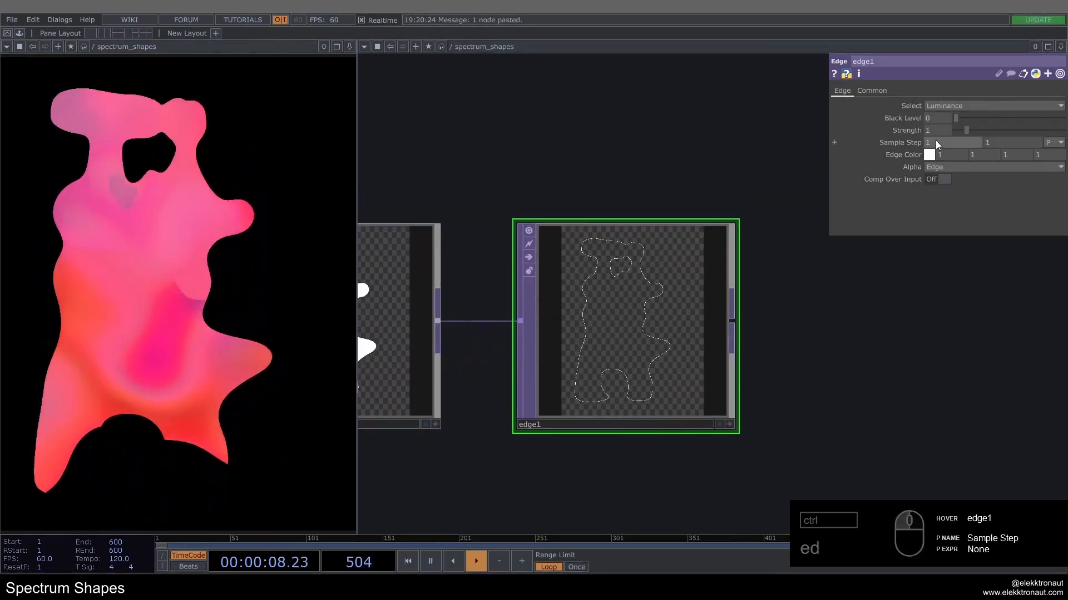
{"action": "left_click", "coordinate": [938, 141]}
{"action": "type", "text": "5"}
{"action": "left_click", "coordinate": [999, 141]}
{"action": "type", "text": "5"}
{"action": "key", "text": "Return"}
{"action": "scroll", "coordinate": [614, 292], "scroll_direction": "up", "scroll_amount": 2}
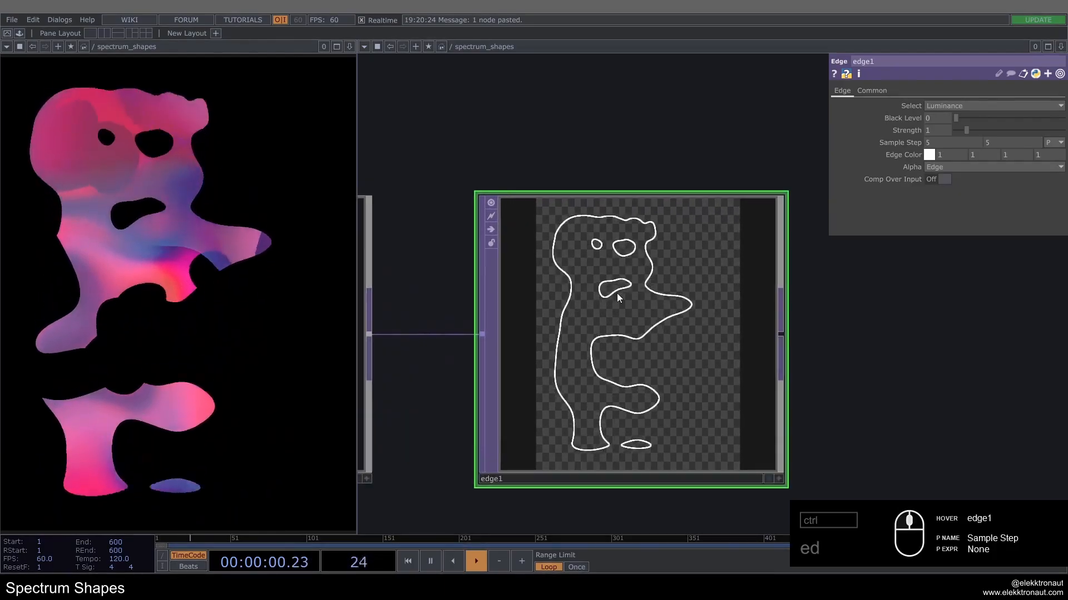
Step: Set edge1's Strength to 10 and inspect the outline up close
{"action": "left_click", "coordinate": [928, 131]}
{"action": "type", "text": "10"}
{"action": "key", "text": "Return"}
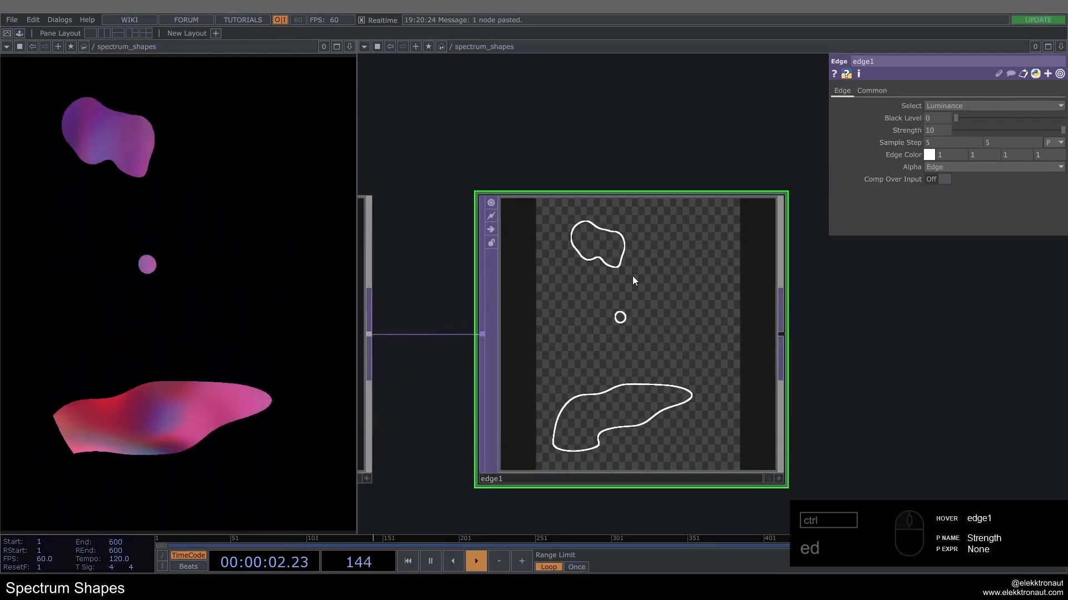
{"action": "scroll", "coordinate": [617, 256], "scroll_direction": "up", "scroll_amount": 4}
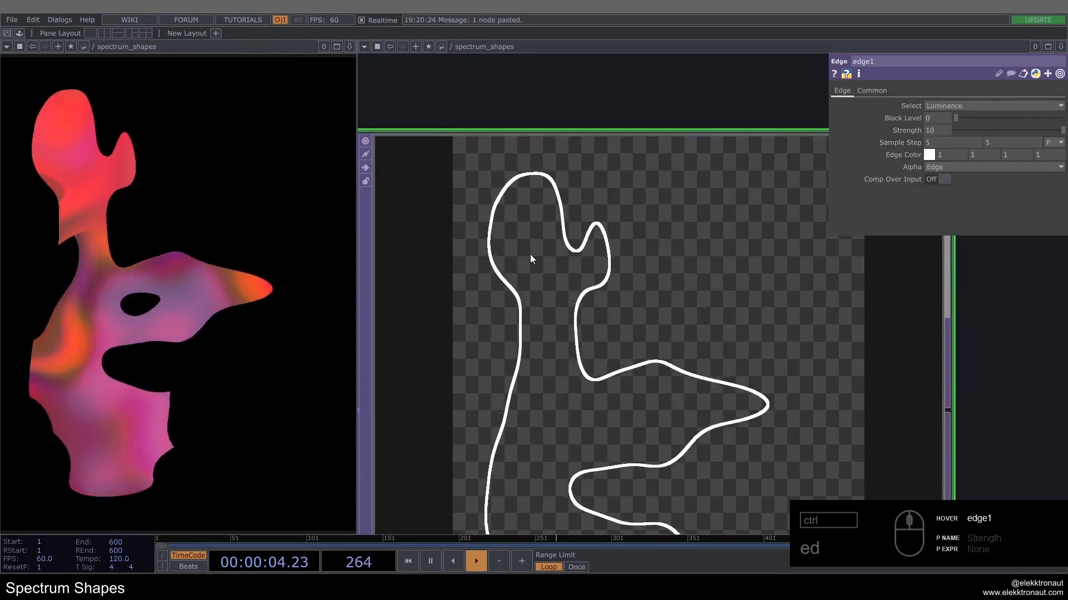
{"action": "scroll", "coordinate": [531, 231], "scroll_direction": "down", "scroll_amount": 4}
{"action": "scroll", "coordinate": [546, 309], "scroll_direction": "down", "scroll_amount": 8}
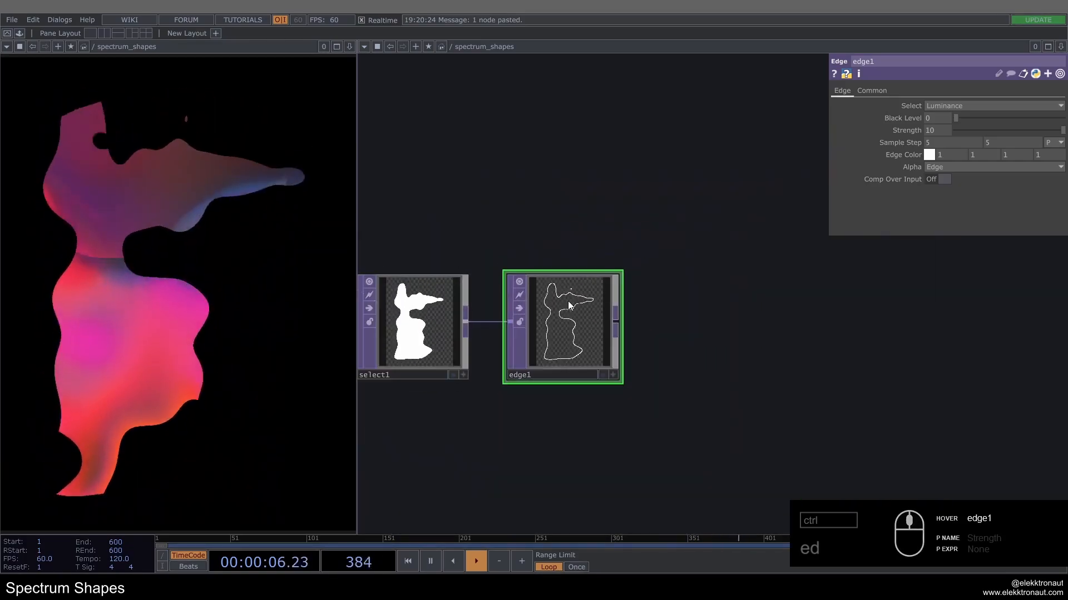
Step: Insert a Composite TOP into the wire between comp2 and transform2
{"action": "left_click_drag", "start_coordinate": [534, 307], "coordinate": [480, 323]}
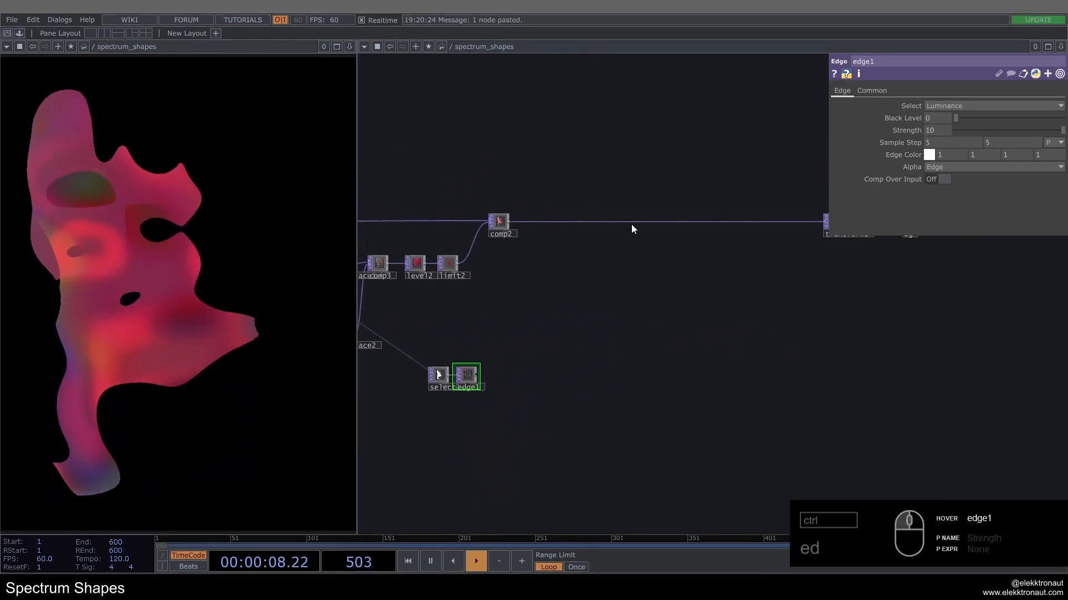
{"action": "right_click", "coordinate": [632, 224]}
{"action": "left_click", "coordinate": [649, 208]}
{"action": "type", "text": "com"}
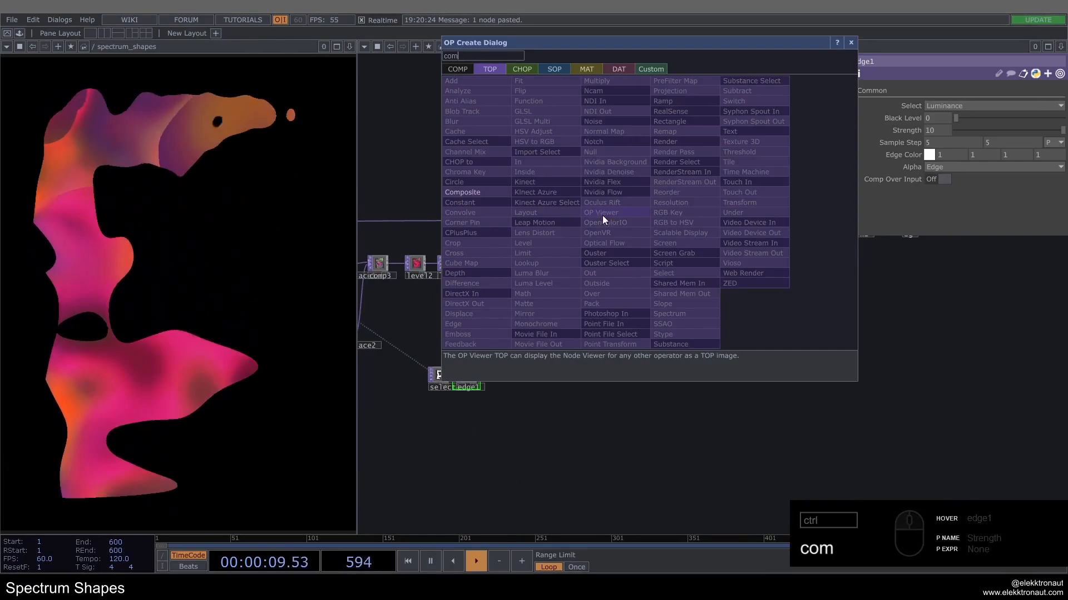
{"action": "left_click", "coordinate": [483, 191]}
{"action": "left_click", "coordinate": [675, 223]}
Step: Connect edge1's output to comp4 as its second input
{"action": "scroll", "coordinate": [479, 374], "scroll_direction": "up", "scroll_amount": 3}
{"action": "left_click_drag", "start_coordinate": [480, 373], "coordinate": [805, 107]}
{"action": "left_click_drag", "start_coordinate": [781, 193], "coordinate": [603, 253]}
{"action": "scroll", "coordinate": [603, 253], "scroll_direction": "down", "scroll_amount": 2}
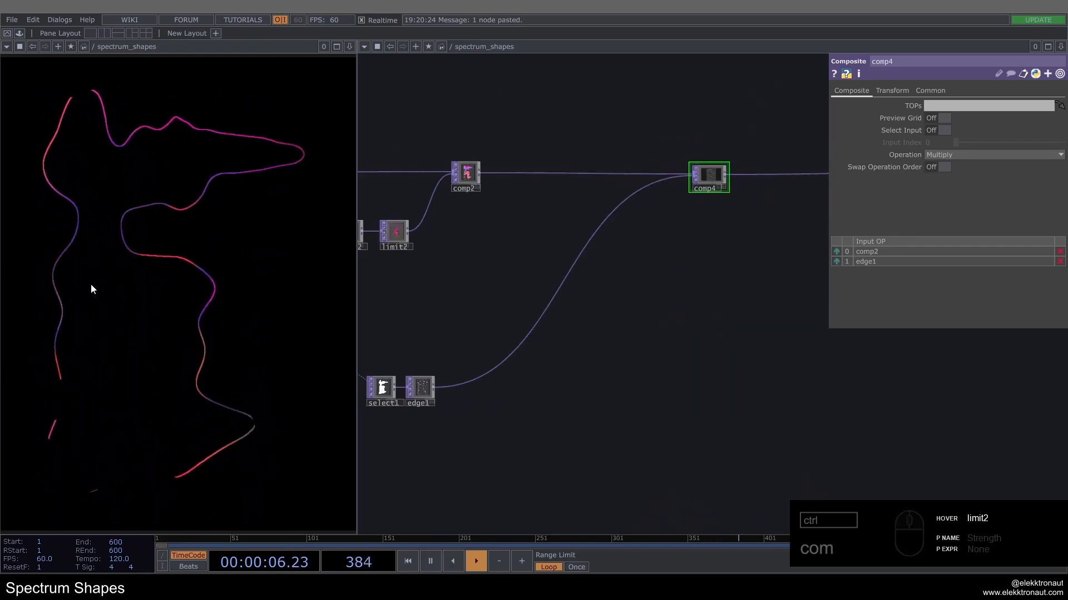
Step: Set comp4's Operation to Over and turn on Swap Operation Order to layer the outline with the textured shapes
{"action": "left_click", "coordinate": [967, 155]}
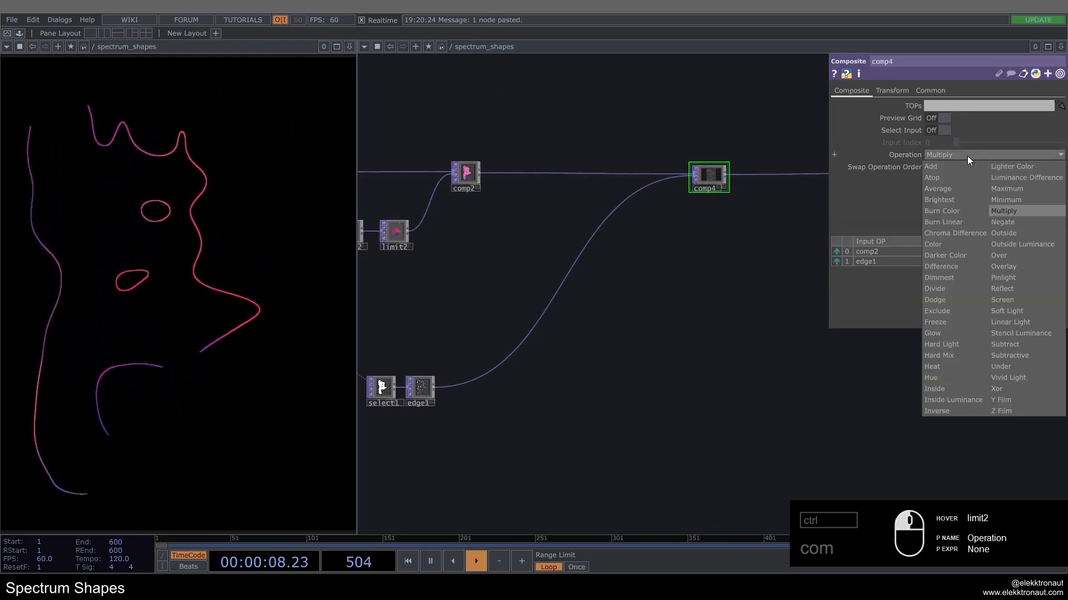
{"action": "left_click", "coordinate": [1005, 254]}
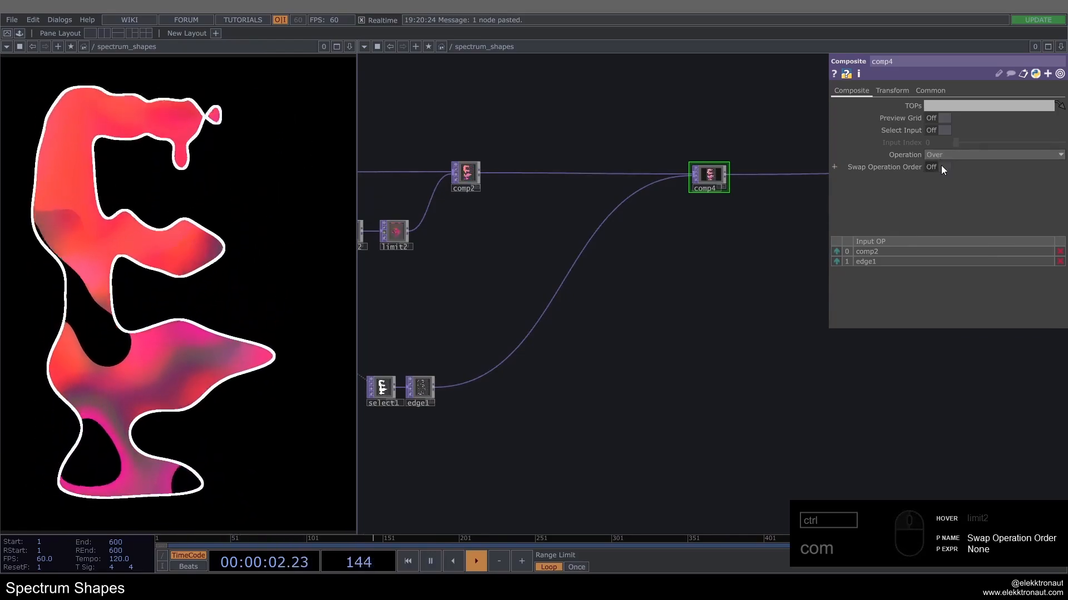
{"action": "left_click", "coordinate": [943, 167]}
{"action": "left_click", "coordinate": [943, 167]}
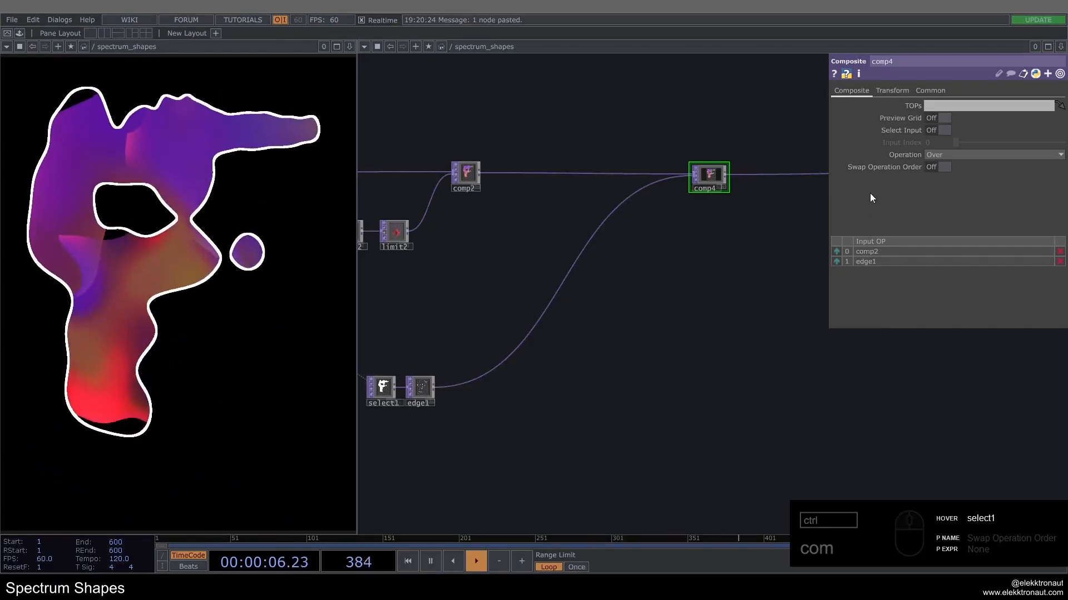
{"action": "left_click", "coordinate": [943, 168]}
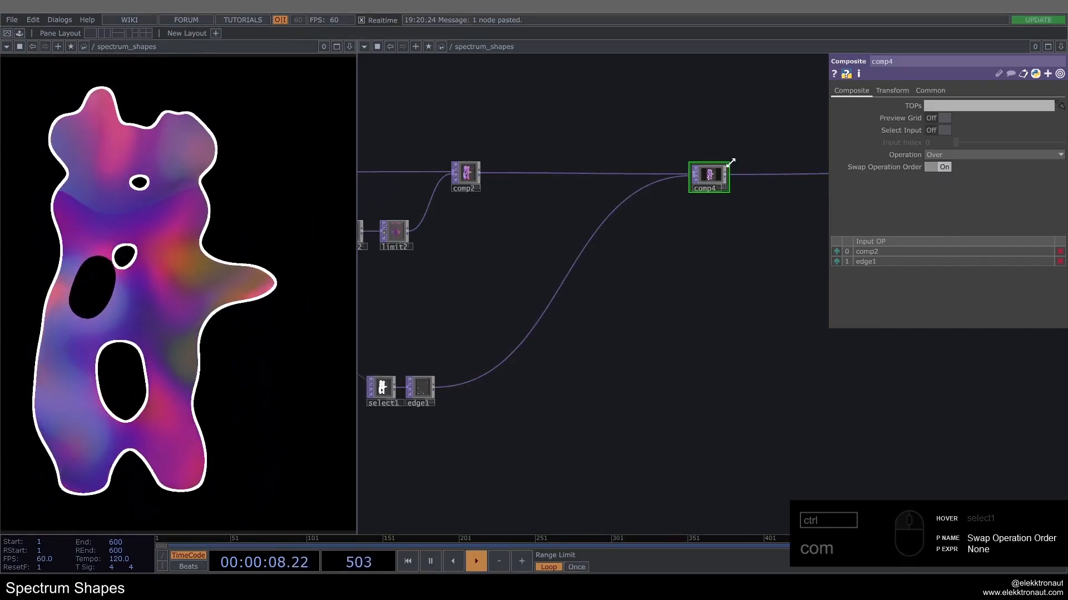
Step: Select edge1 and examine its outline alongside select1 and the composited shapes
{"action": "left_click_drag", "start_coordinate": [594, 314], "coordinate": [667, 245]}
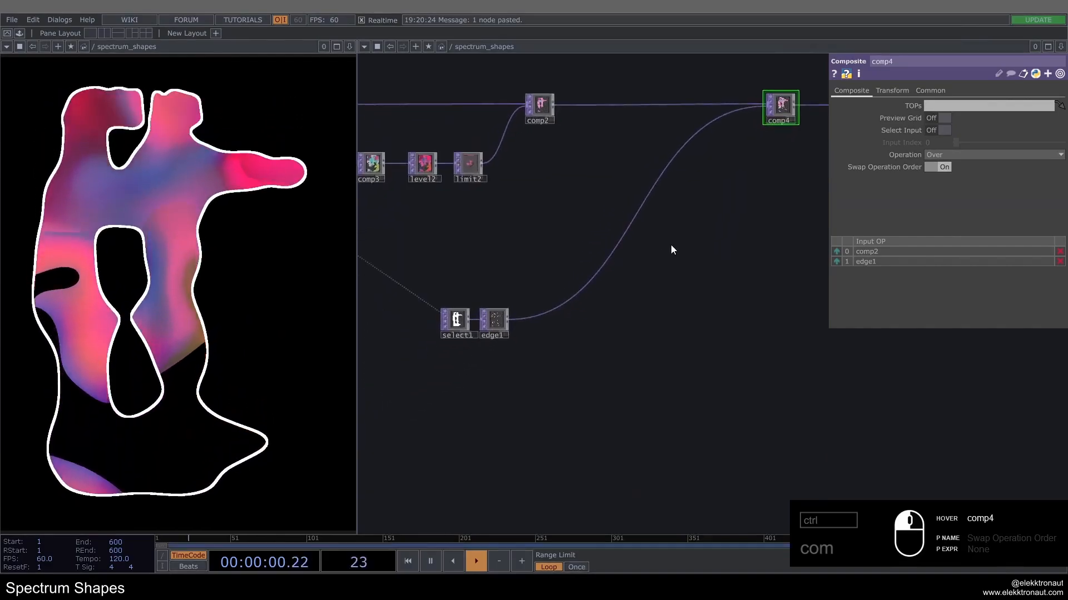
{"action": "scroll", "coordinate": [488, 303], "scroll_direction": "up", "scroll_amount": 4}
{"action": "left_click", "coordinate": [492, 311]}
{"action": "scroll", "coordinate": [492, 313], "scroll_direction": "up", "scroll_amount": 3}
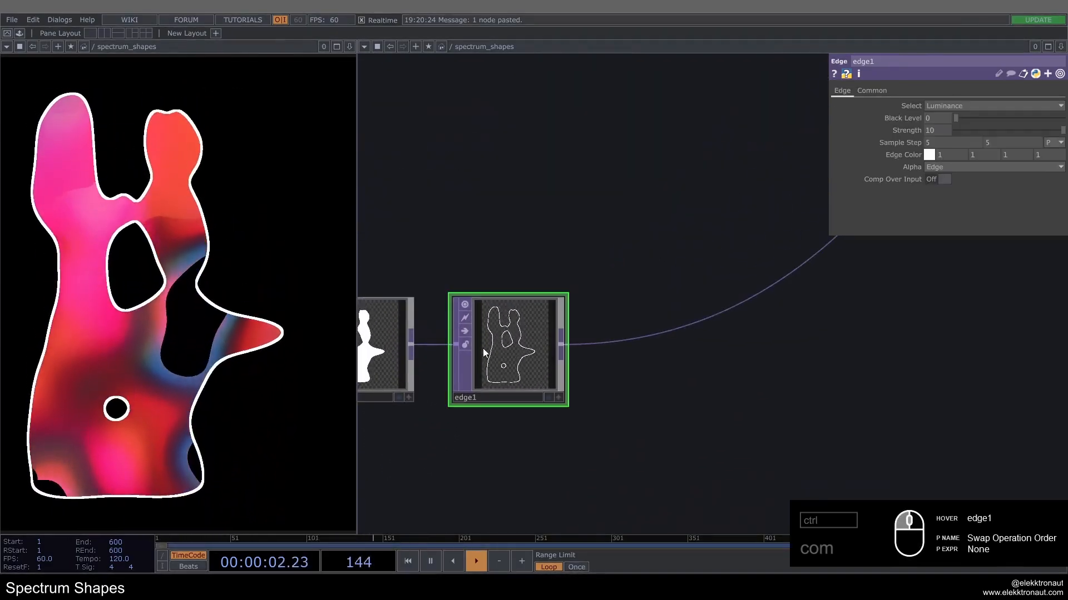
{"action": "scroll", "coordinate": [481, 332], "scroll_direction": "down", "scroll_amount": 3}
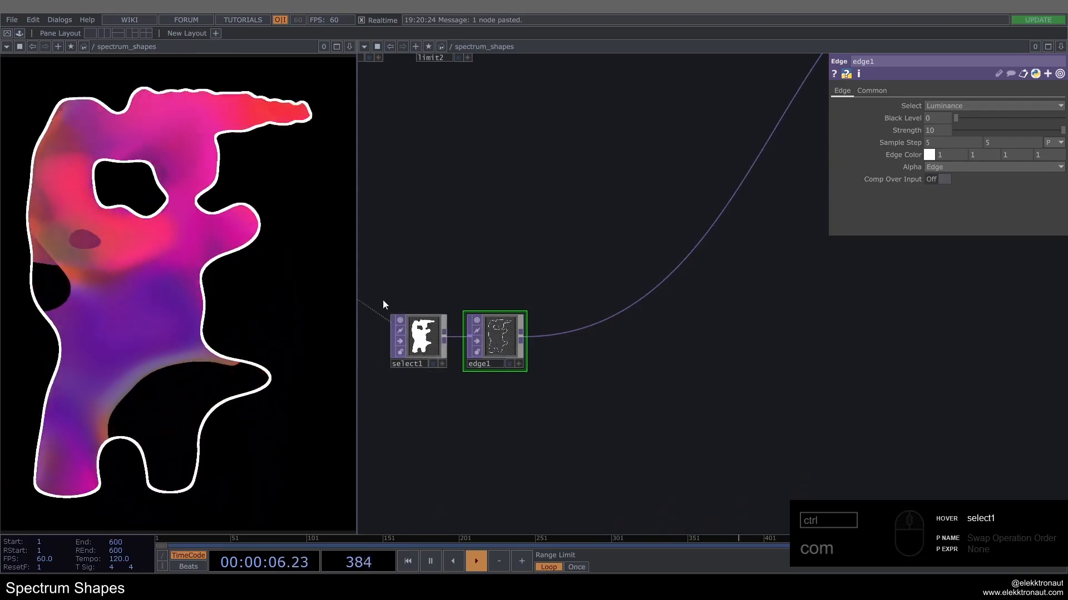
{"action": "scroll", "coordinate": [411, 280], "scroll_direction": "down", "scroll_amount": 1}
{"action": "scroll", "coordinate": [411, 280], "scroll_direction": "down", "scroll_amount": 2}
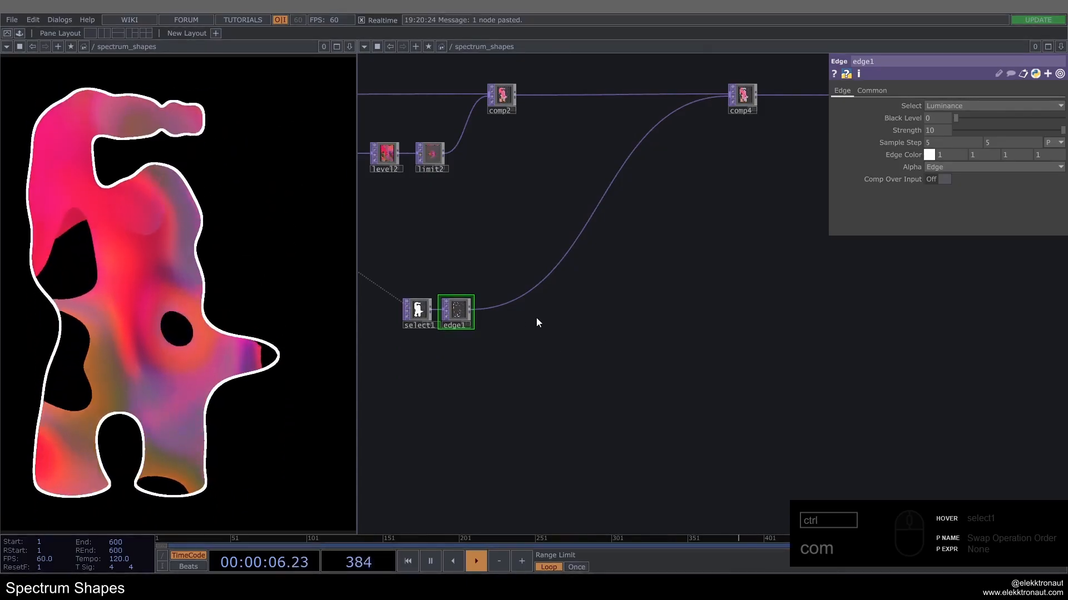
{"action": "scroll", "coordinate": [510, 309], "scroll_direction": "up", "scroll_amount": 2}
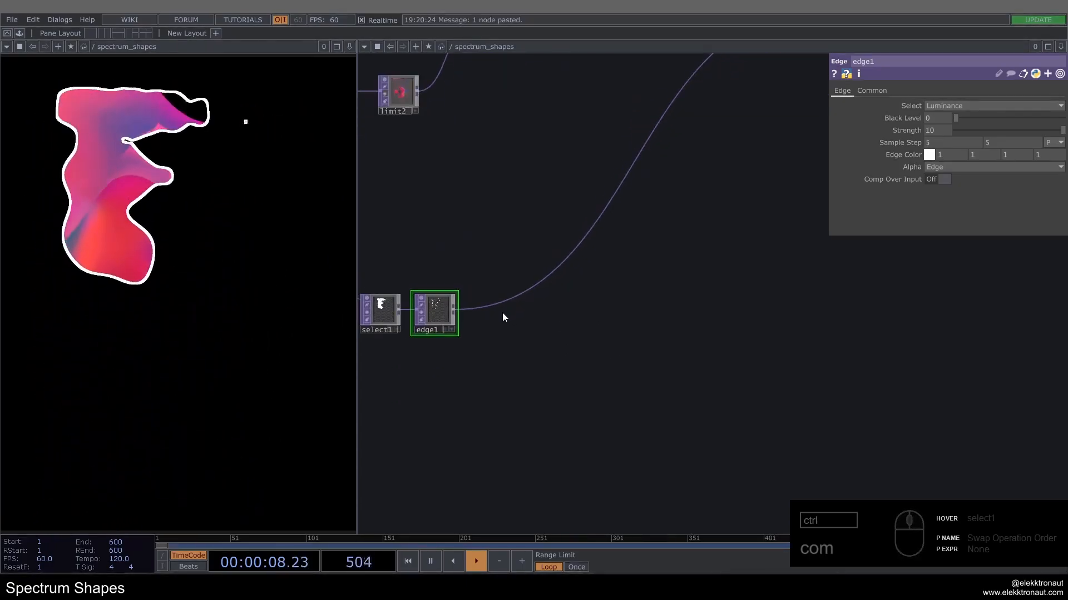
Step: Insert a Noise TOP into edge1's output wire and position it above and beyond edge1
{"action": "right_click", "coordinate": [484, 304]}
{"action": "left_click", "coordinate": [492, 295]}
{"action": "type", "text": "noi"}
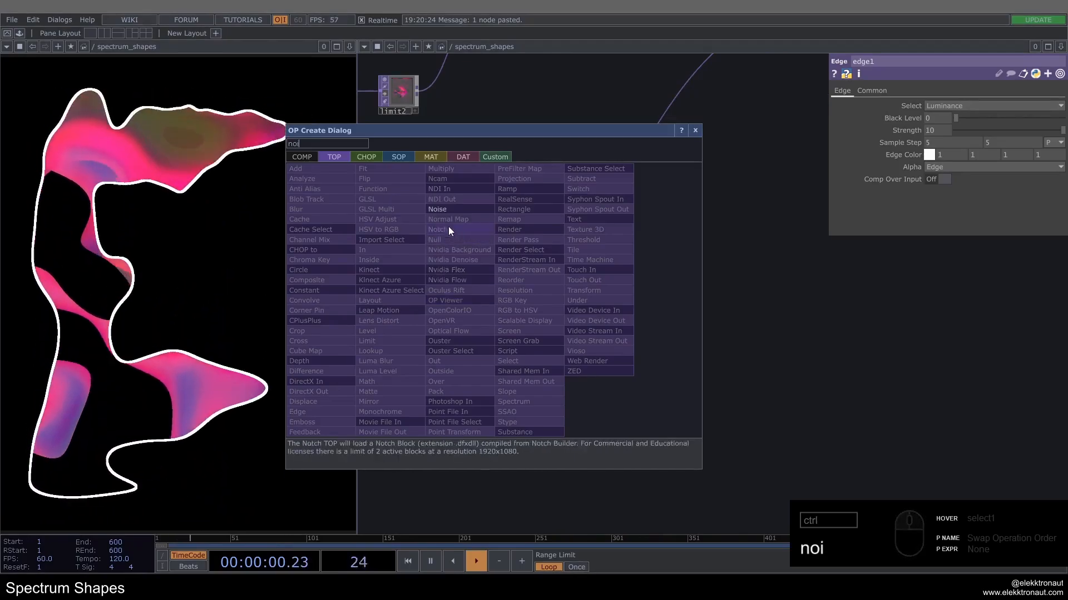
{"action": "left_click", "coordinate": [438, 209]}
{"action": "left_click", "coordinate": [521, 233]}
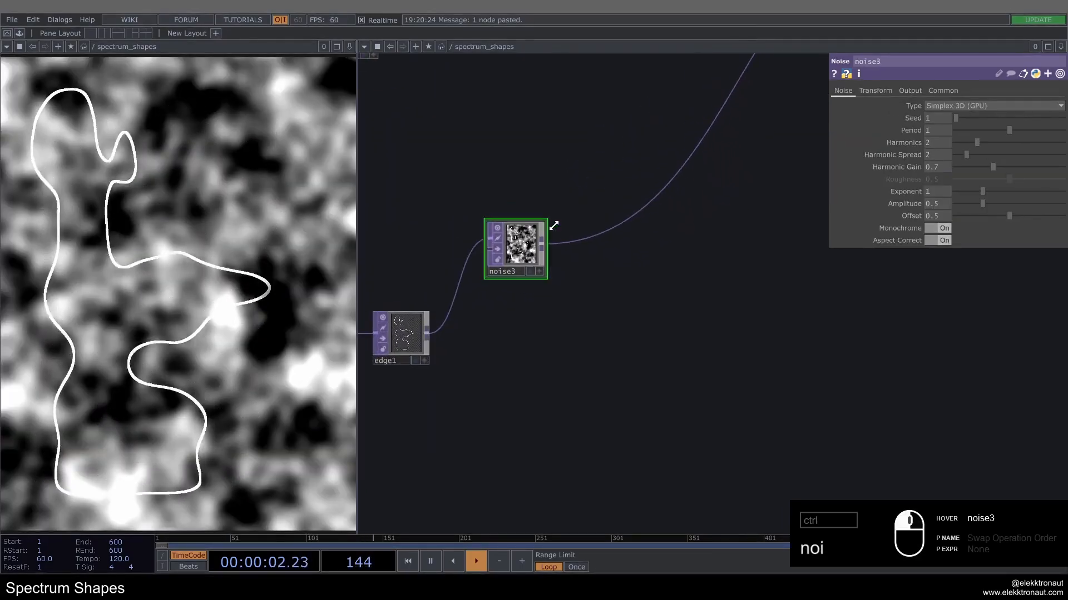
{"action": "left_click_drag", "start_coordinate": [532, 237], "coordinate": [521, 205]}
Step: Set noise3's output RGB to Noise so the input image is ignored
{"action": "left_click", "coordinate": [909, 90]}
{"action": "left_click", "coordinate": [959, 105]}
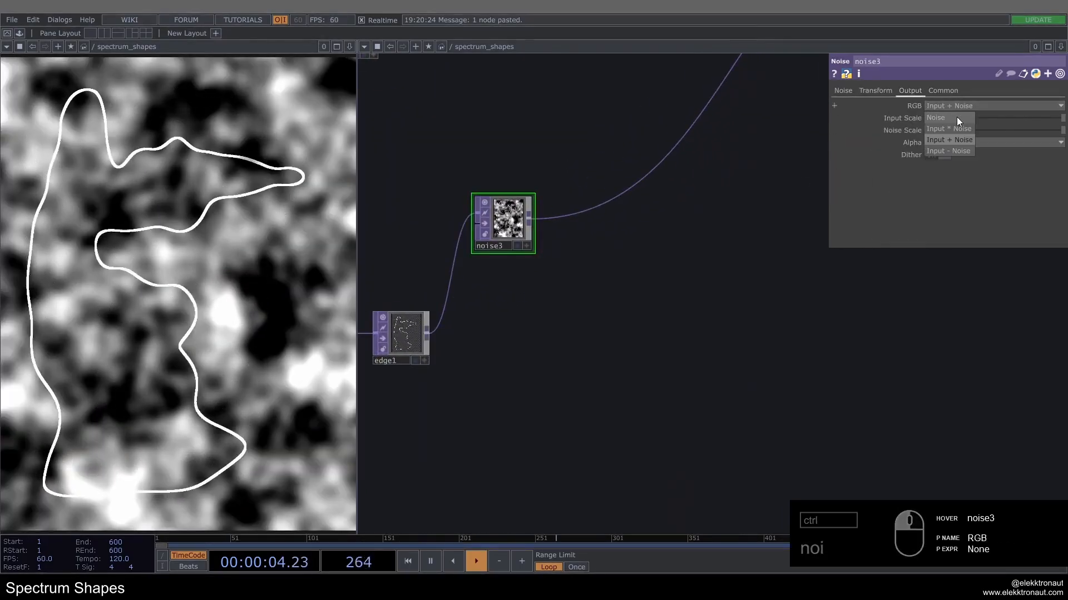
{"action": "left_click", "coordinate": [954, 127]}
Step: Paste the copied time expression absTime.seconds*-.3 into noise3's Translate Y and Z parameters
{"action": "left_click", "coordinate": [849, 91]}
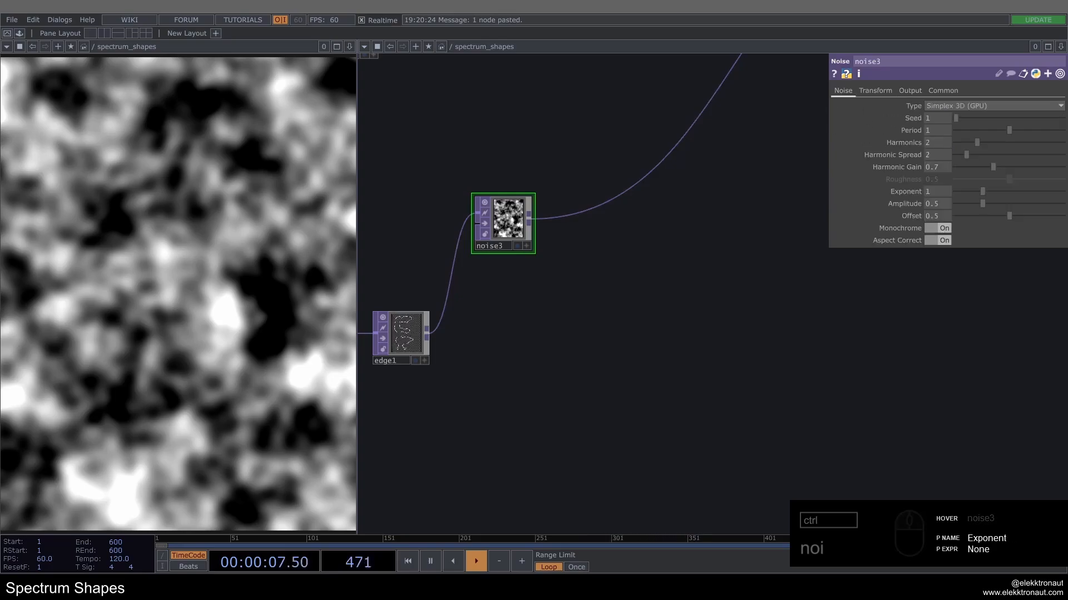
{"action": "left_click", "coordinate": [875, 90]}
{"action": "left_click", "coordinate": [905, 133]}
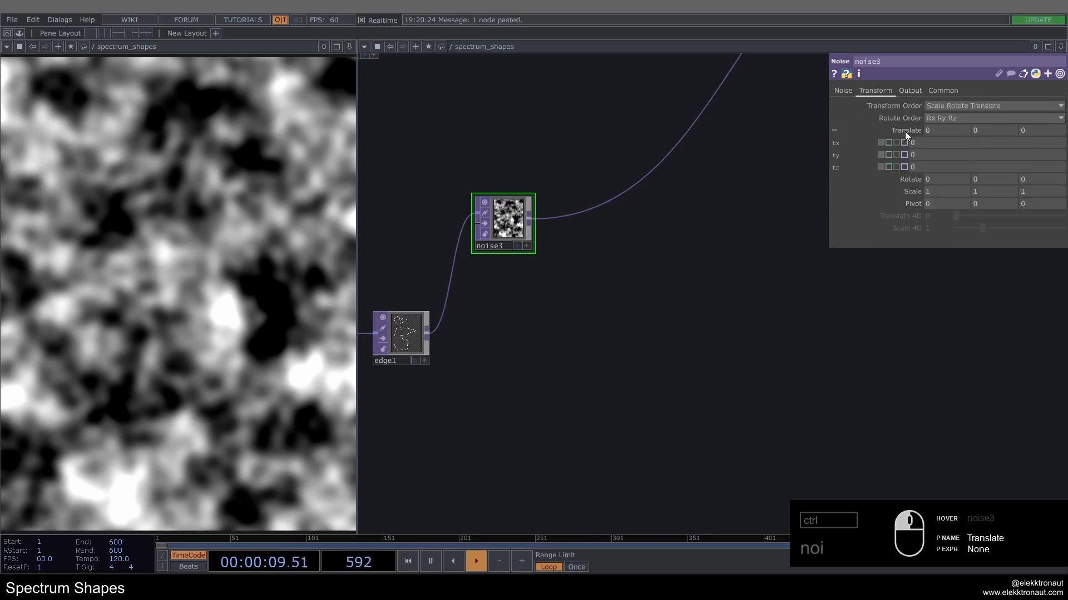
{"action": "right_click", "coordinate": [834, 155]}
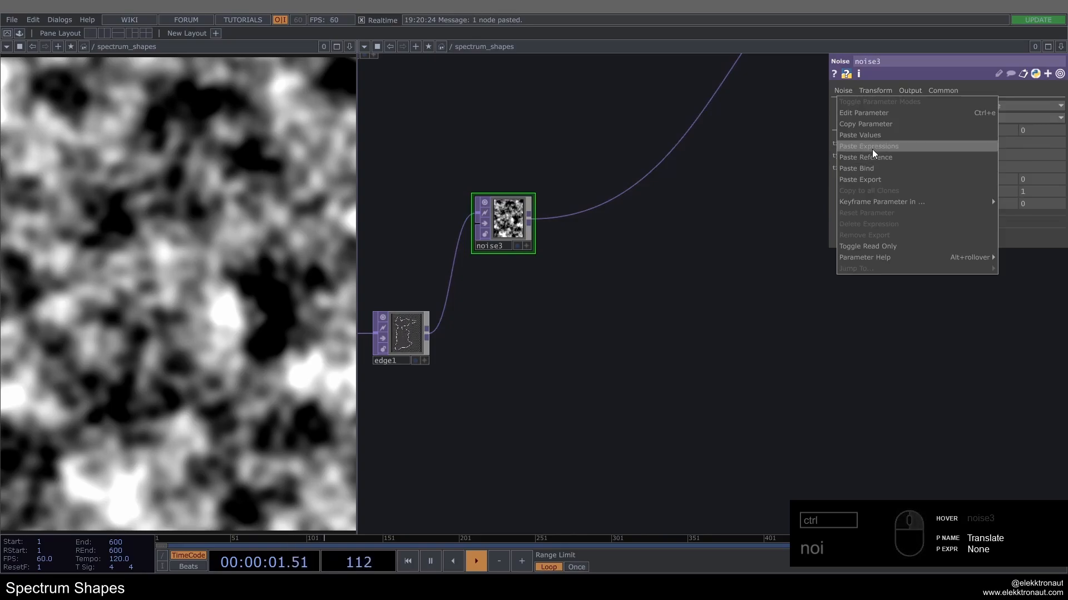
{"action": "left_click", "coordinate": [870, 147]}
{"action": "right_click", "coordinate": [845, 165]}
{"action": "left_click", "coordinate": [856, 159]}
{"action": "left_click_drag", "start_coordinate": [712, 198], "coordinate": [741, 201]}
Step: Change noise3's Translate Y expression to absTime.seconds*-.2 and its Translate Z expression to absTime.seconds*.3
{"action": "left_click", "coordinate": [989, 155]}
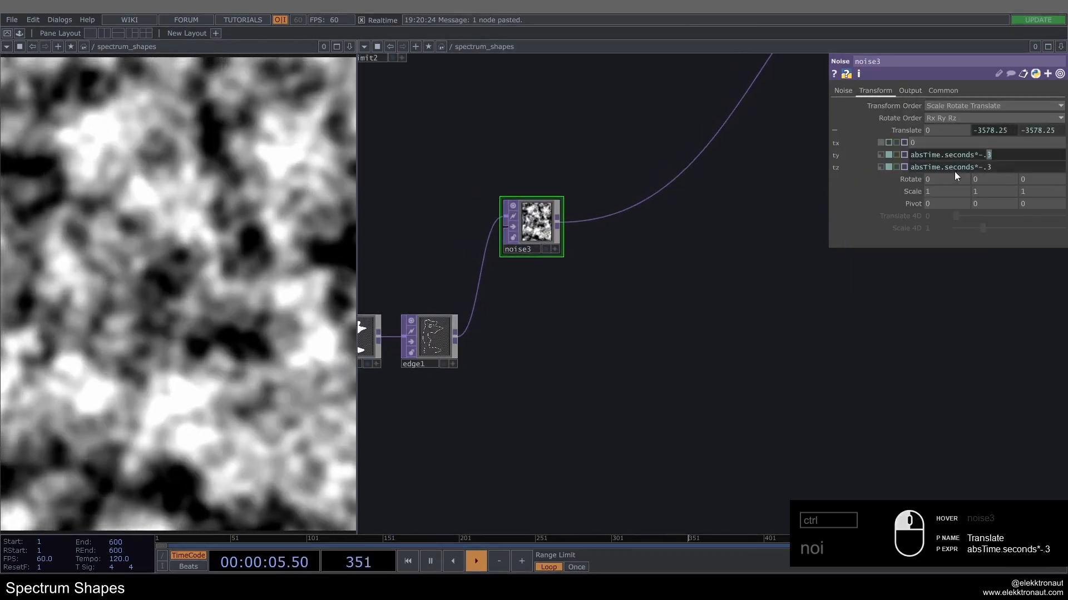
{"action": "key", "text": "BackSpace"}
{"action": "type", "text": "2"}
{"action": "key", "text": "Return"}
{"action": "left_click_drag", "start_coordinate": [997, 168], "coordinate": [979, 169]}
{"action": "type", "text": ".3"}
{"action": "key", "text": "Return"}
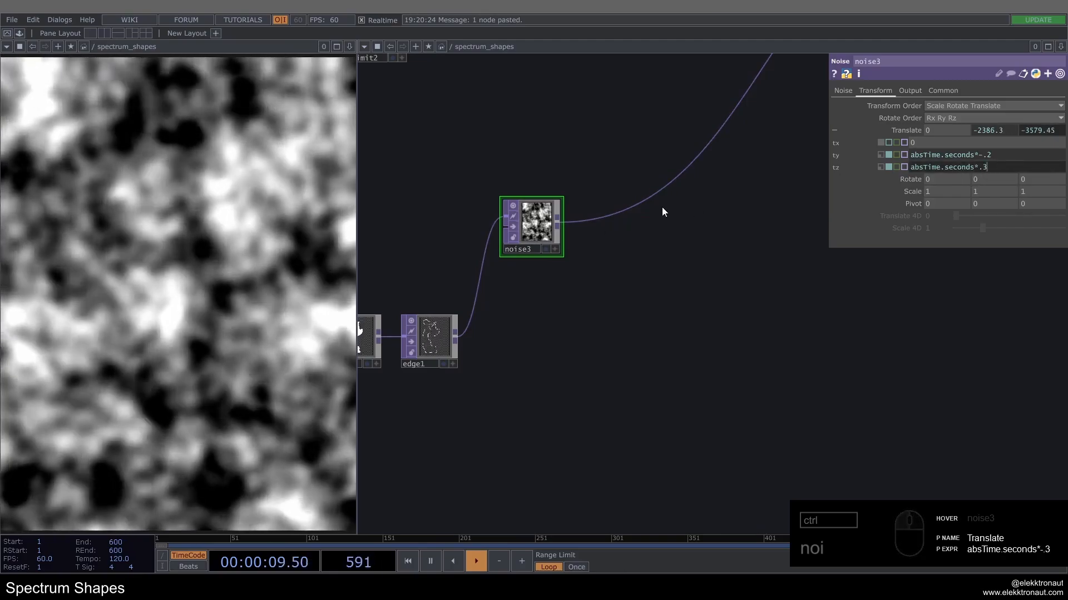
{"action": "scroll", "coordinate": [535, 222], "scroll_direction": "up", "scroll_amount": 2}
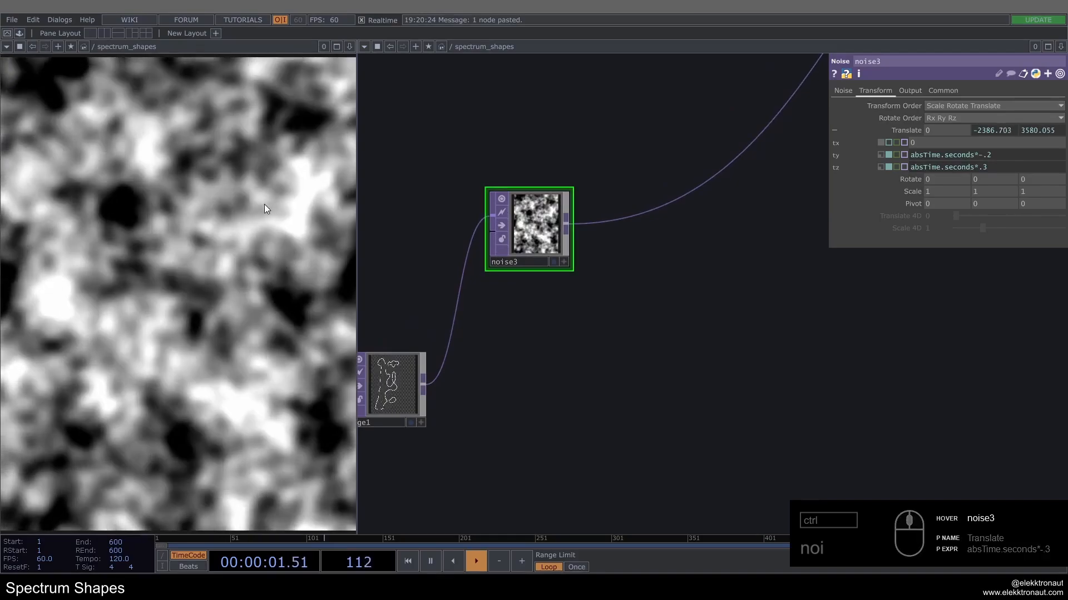
{"action": "left_click", "coordinate": [903, 131]}
Step: Set noise3's Period to 2, Harmonics to 3 and Harmonic Spread to 1.6
{"action": "left_click", "coordinate": [844, 90]}
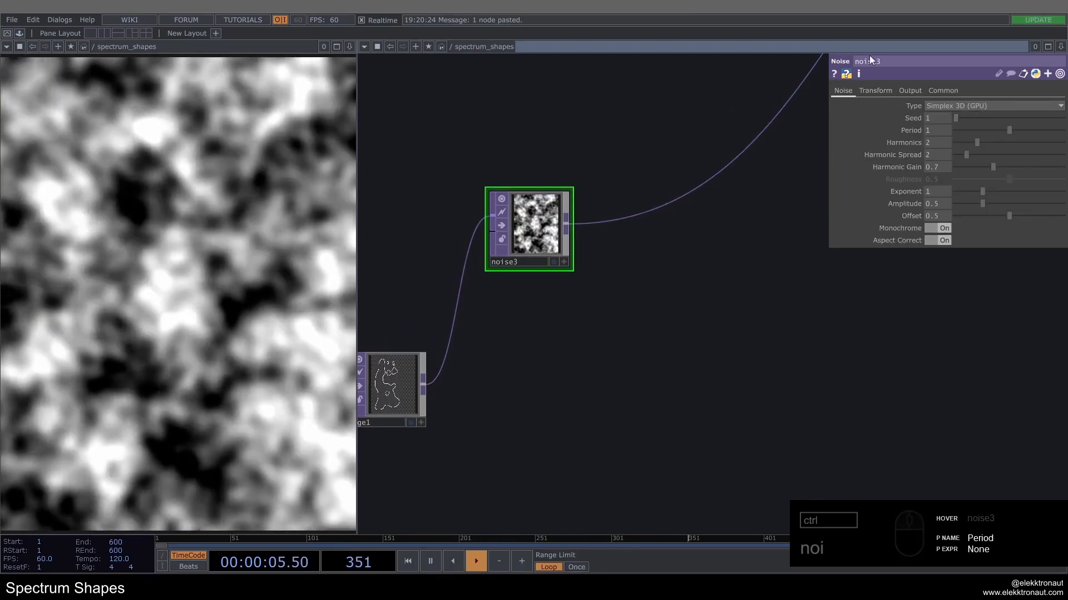
{"action": "middle_click_drag", "start_coordinate": [936, 130], "coordinate": [782, 125]}
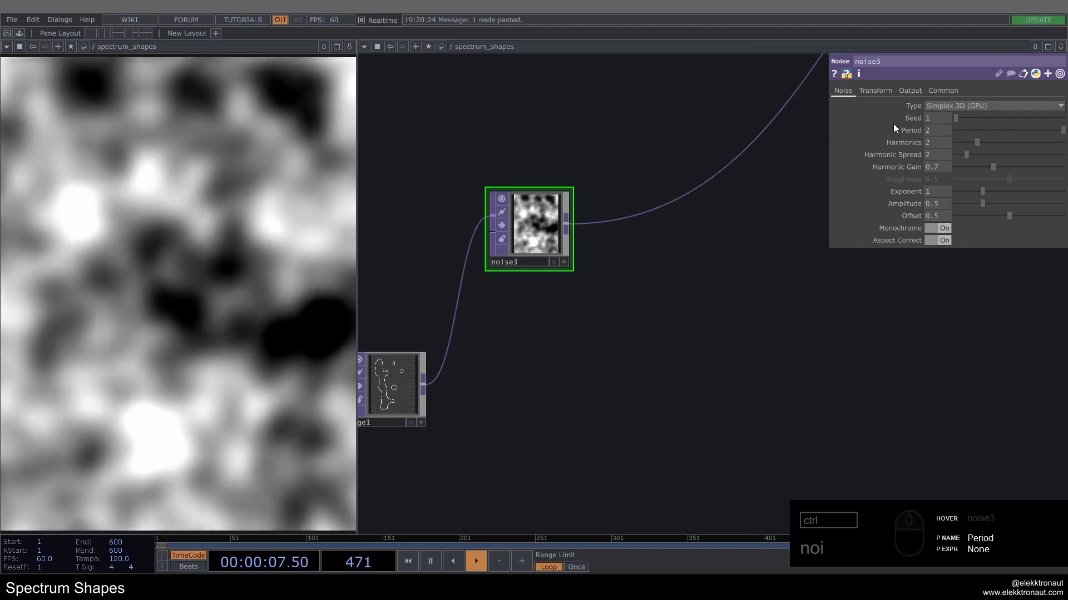
{"action": "middle_click_drag", "start_coordinate": [932, 144], "coordinate": [583, 127]}
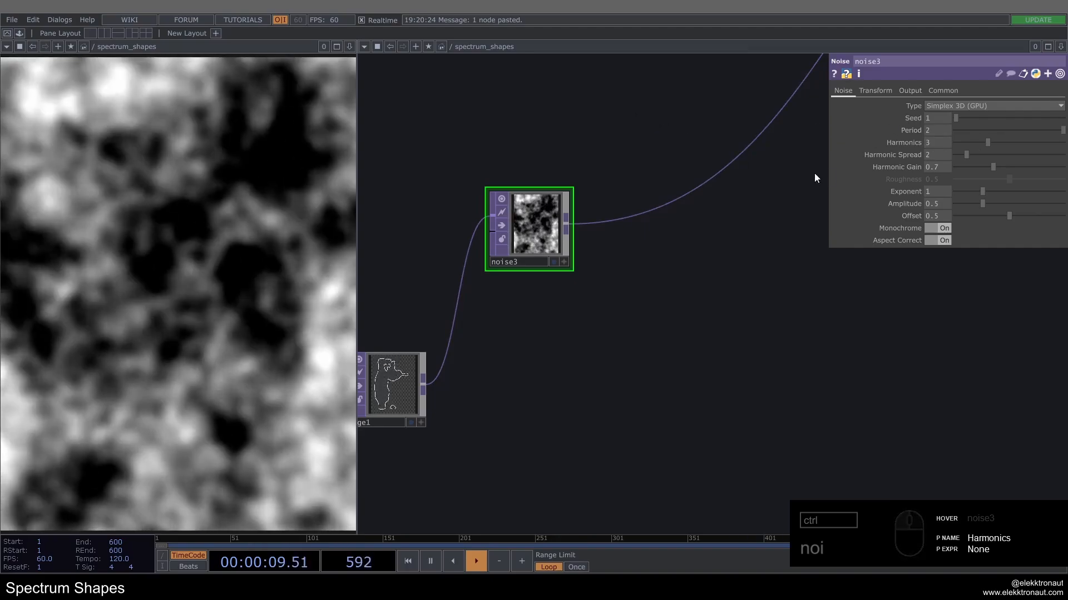
{"action": "left_click_drag", "start_coordinate": [935, 155], "coordinate": [876, 153]}
{"action": "type", "text": "1.6"}
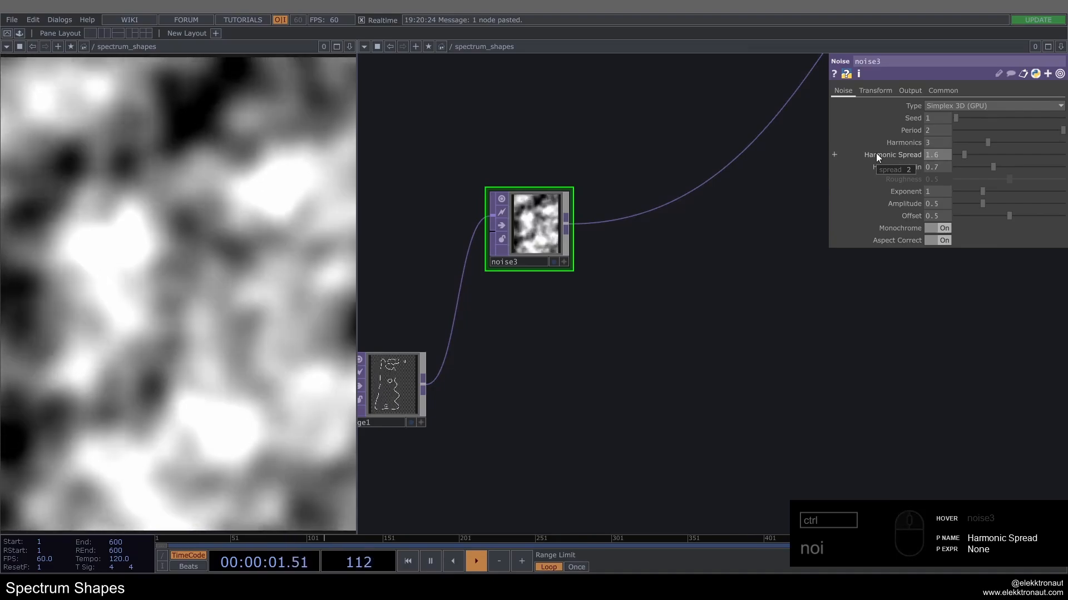
{"action": "key", "text": "Return"}
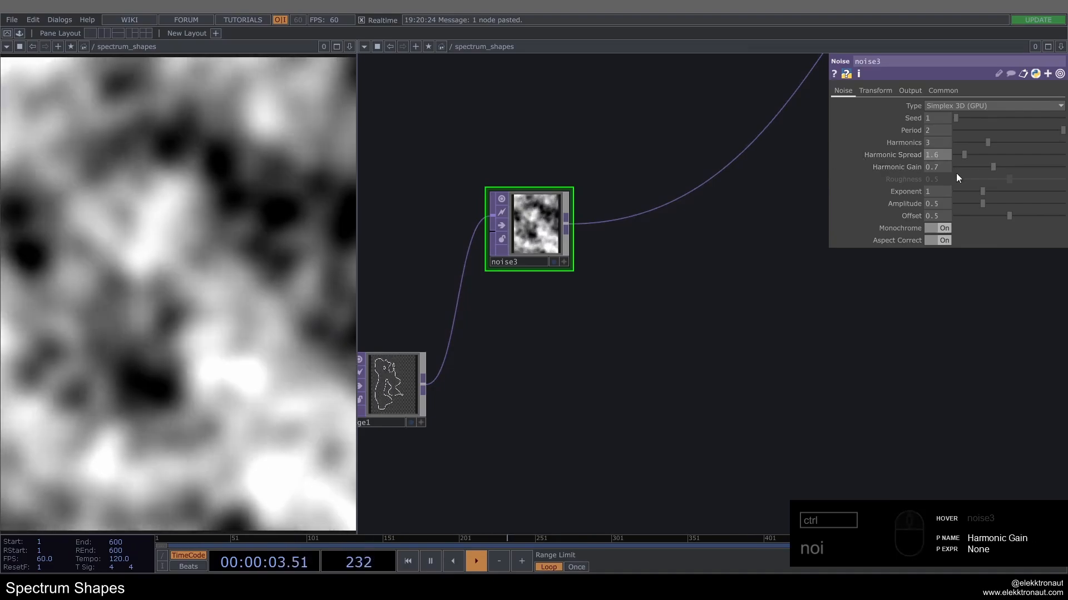
Step: Set noise3's Offset to 0.3
{"action": "double_click", "coordinate": [933, 214]}
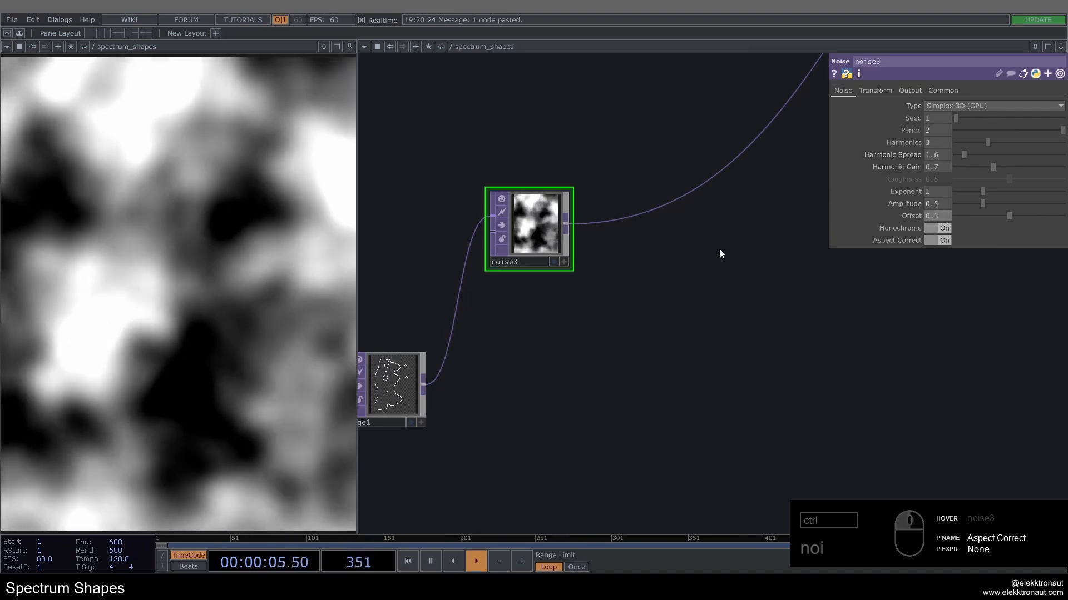
{"action": "type", "text": "3"}
{"action": "key", "text": "Return"}
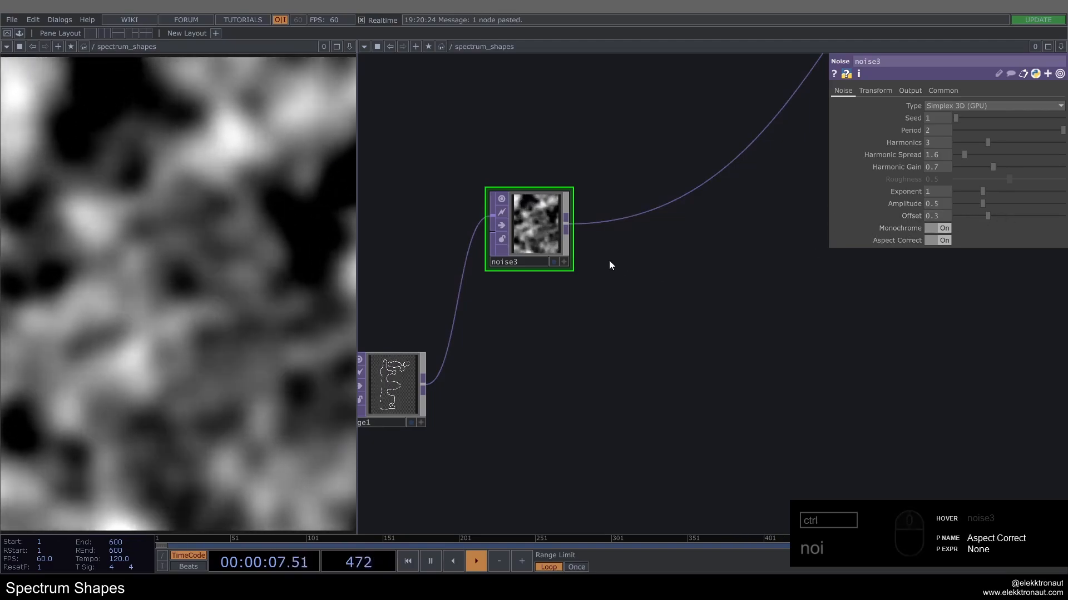
Step: Try lowering noise3's Exponent to 0 and undo the change
{"action": "left_click_drag", "start_coordinate": [626, 257], "coordinate": [585, 266]}
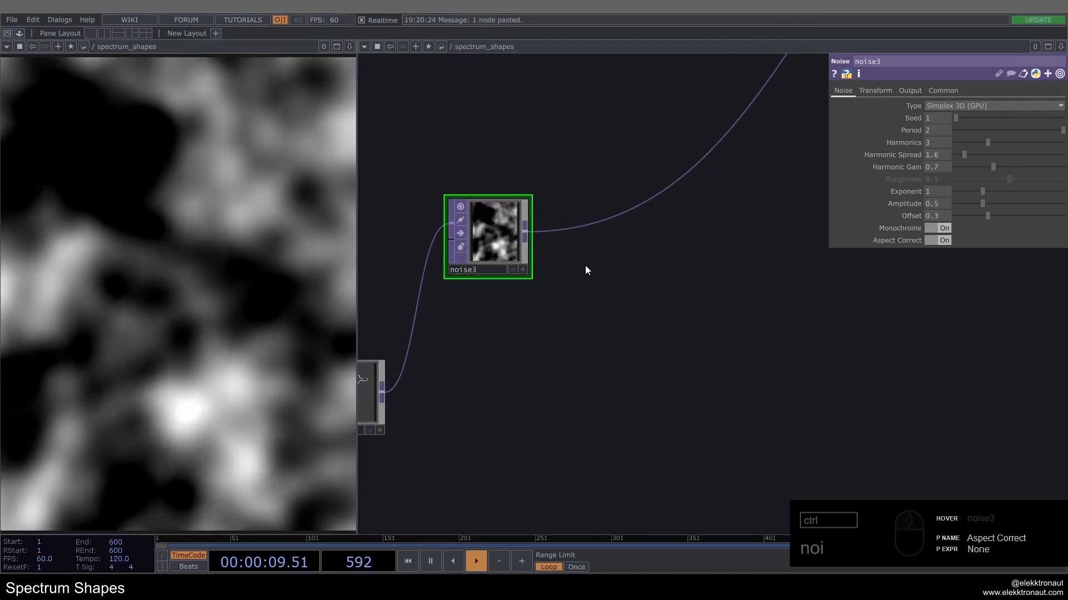
{"action": "right_click", "coordinate": [575, 228]}
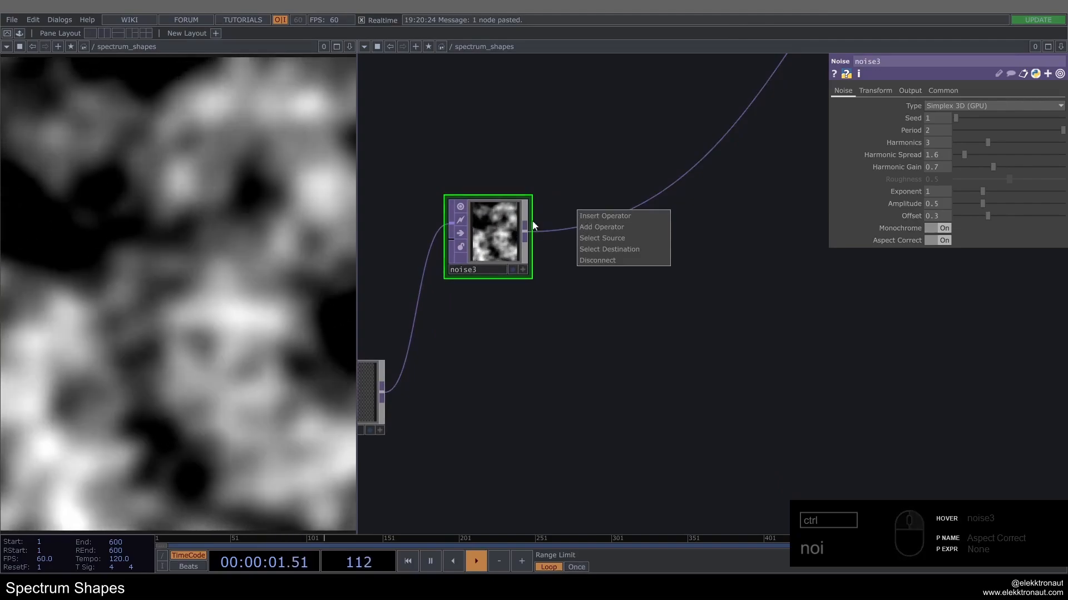
{"action": "left_click", "coordinate": [533, 226]}
{"action": "left_click_drag", "start_coordinate": [978, 190], "coordinate": [933, 190]}
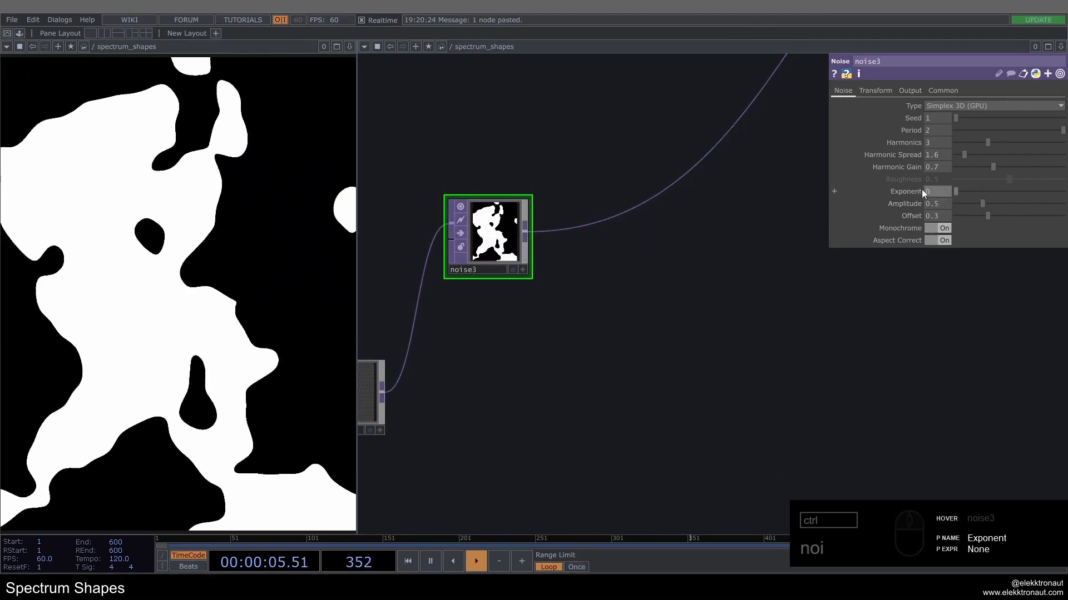
{"action": "key", "text": "ctrl+z"}
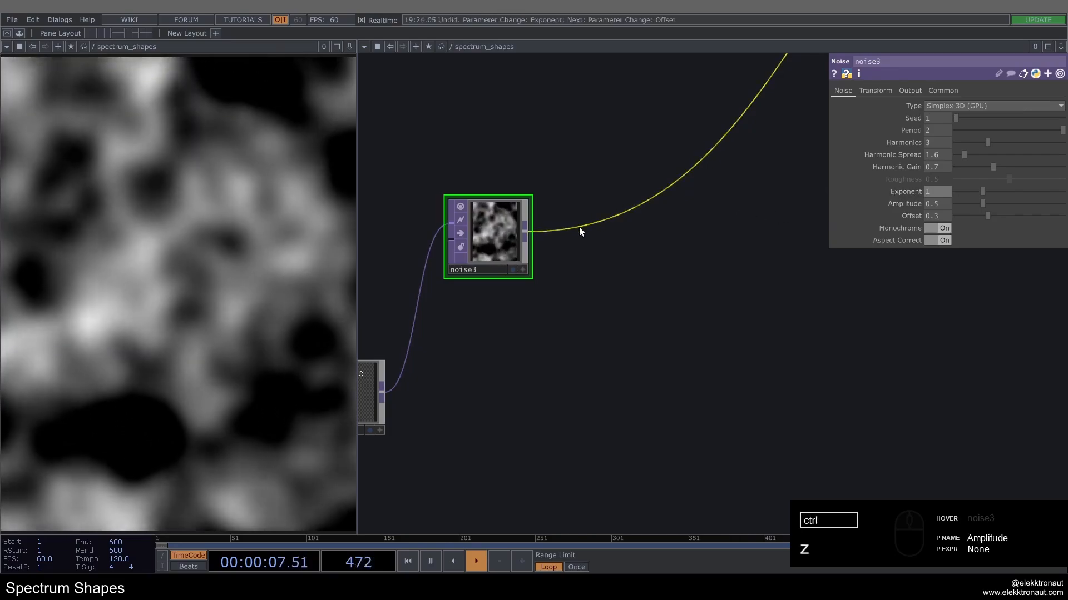
Step: Insert a Limit TOP into noise3's output wire and place it beside noise3
{"action": "right_click", "coordinate": [580, 222]}
{"action": "left_click", "coordinate": [599, 214]}
{"action": "type", "text": "li"}
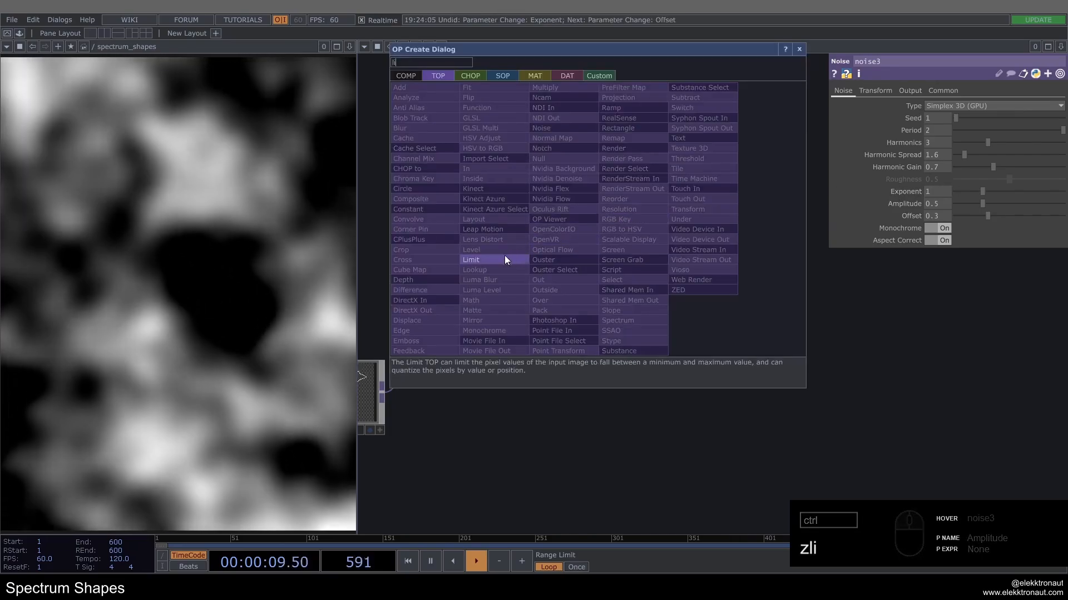
{"action": "left_click", "coordinate": [505, 258]}
{"action": "left_click", "coordinate": [638, 237]}
{"action": "left_click_drag", "start_coordinate": [686, 208], "coordinate": [675, 196]}
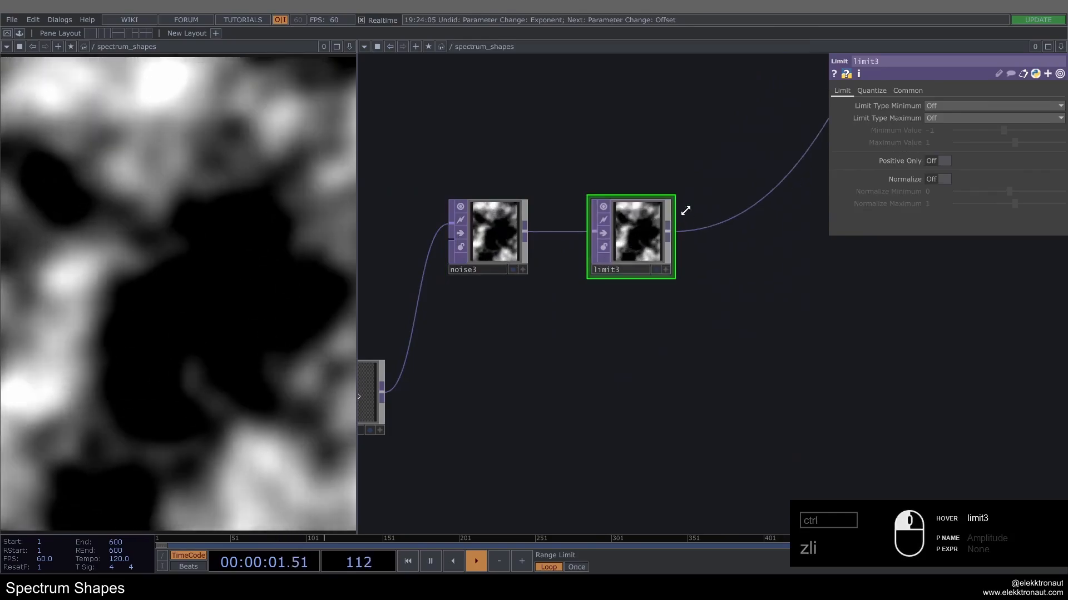
Step: Set limit3's Quantize Value to Round with a Value Step of 1 for hard black-and-white shapes
{"action": "left_click", "coordinate": [871, 90]}
{"action": "left_click", "coordinate": [940, 106]}
{"action": "left_click", "coordinate": [939, 150]}
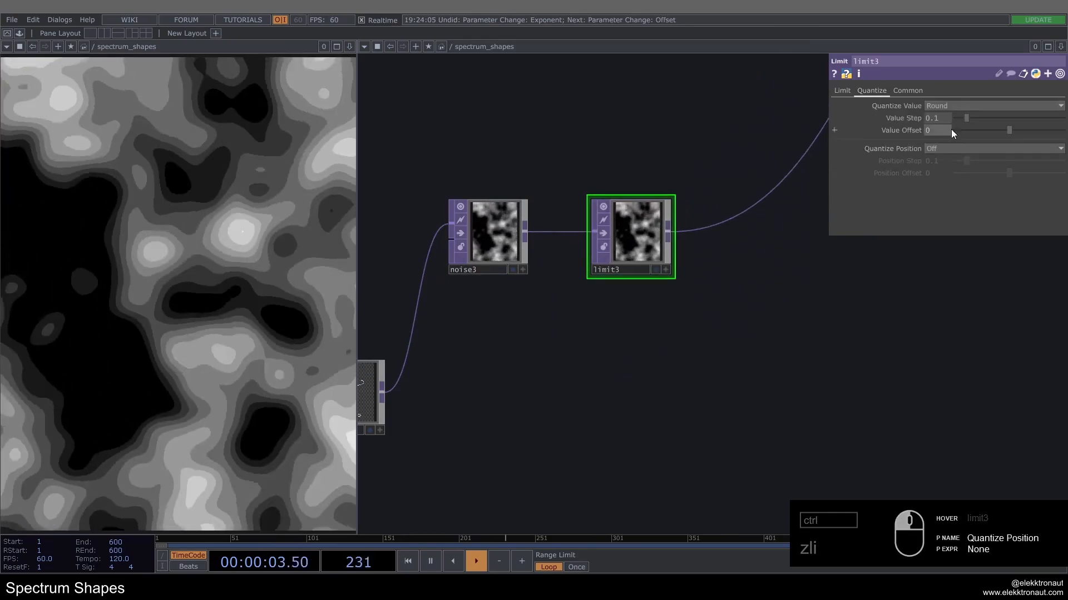
{"action": "left_click_drag", "start_coordinate": [970, 119], "coordinate": [1063, 120]}
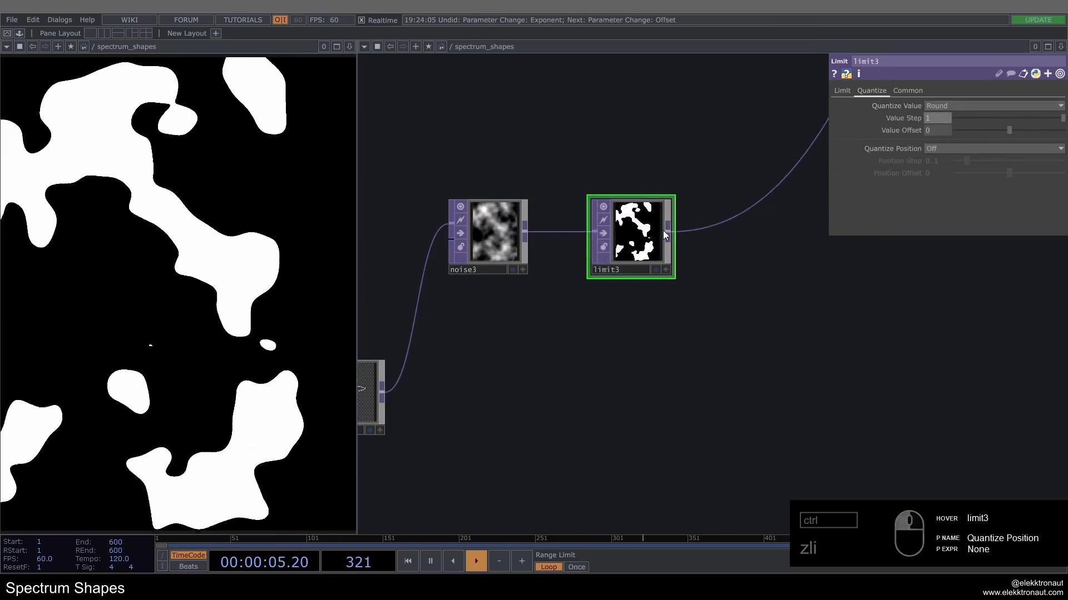
Step: Set noise3's Offset to 0.4 to adjust the balance of white areas in the mask
{"action": "left_click", "coordinate": [506, 241]}
{"action": "left_click_drag", "start_coordinate": [1007, 216], "coordinate": [959, 229]}
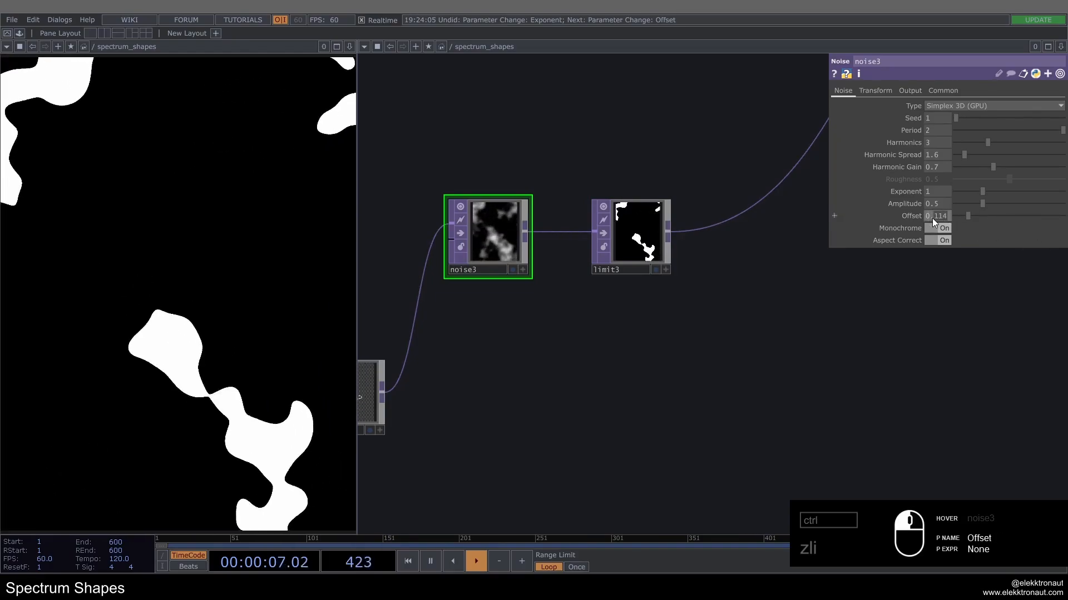
{"action": "type", "text": "0.4"}
{"action": "key", "text": "Return"}
Step: Insert a Composite TOP into limit3's output wire and place it below and beyond limit3
{"action": "left_click_drag", "start_coordinate": [667, 161], "coordinate": [631, 179]}
{"action": "scroll", "coordinate": [615, 178], "scroll_direction": "down", "scroll_amount": 3}
{"action": "right_click", "coordinate": [639, 204]}
{"action": "left_click", "coordinate": [641, 203]}
{"action": "type", "text": "com"}
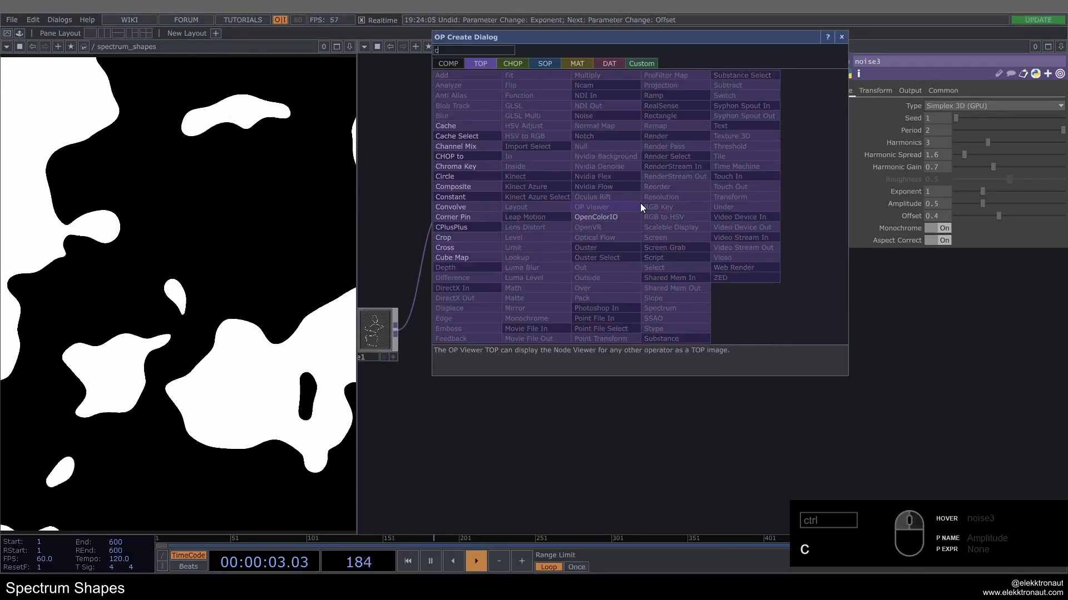
{"action": "left_click", "coordinate": [541, 203]}
{"action": "left_click", "coordinate": [713, 328]}
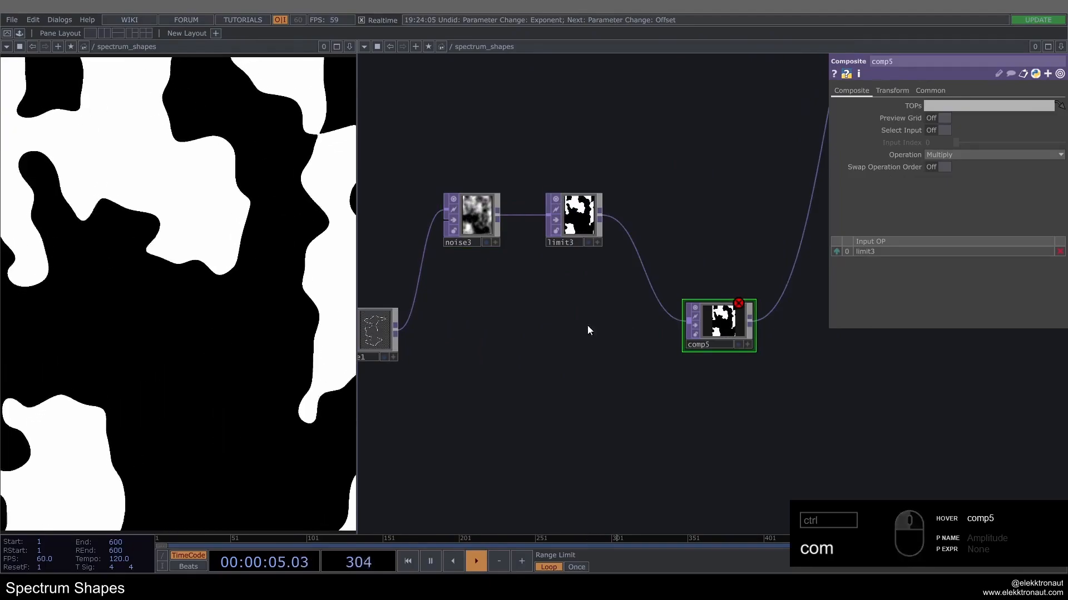
Step: Connect edge1's output to comp5 and reorder comp5's inputs so edge1 comes before limit3
{"action": "left_click_drag", "start_coordinate": [587, 325], "coordinate": [664, 323]}
{"action": "left_click_drag", "start_coordinate": [471, 328], "coordinate": [785, 326]}
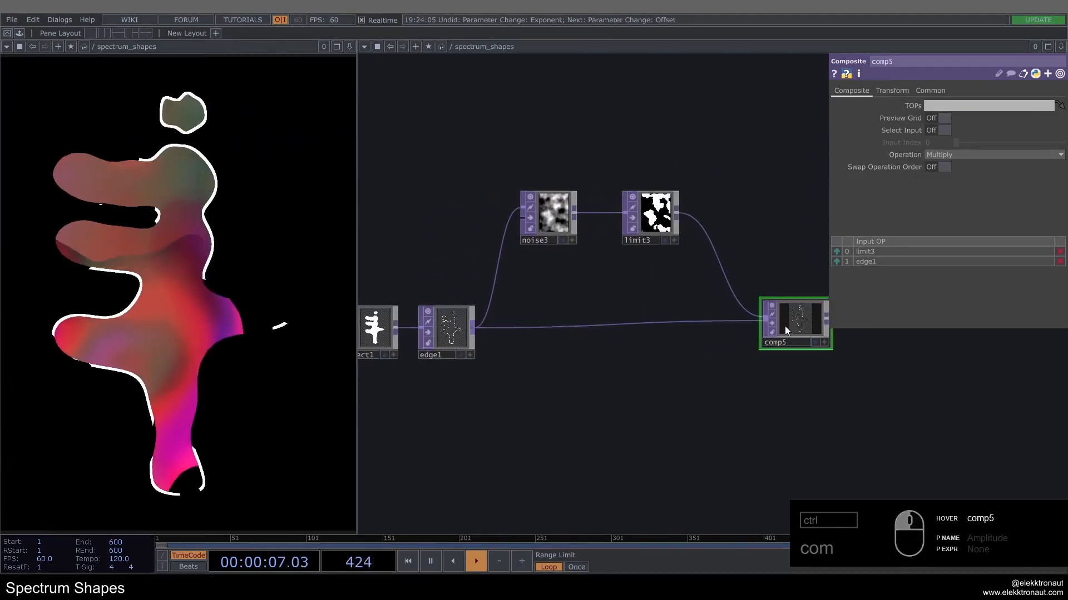
{"action": "left_click", "coordinate": [836, 262]}
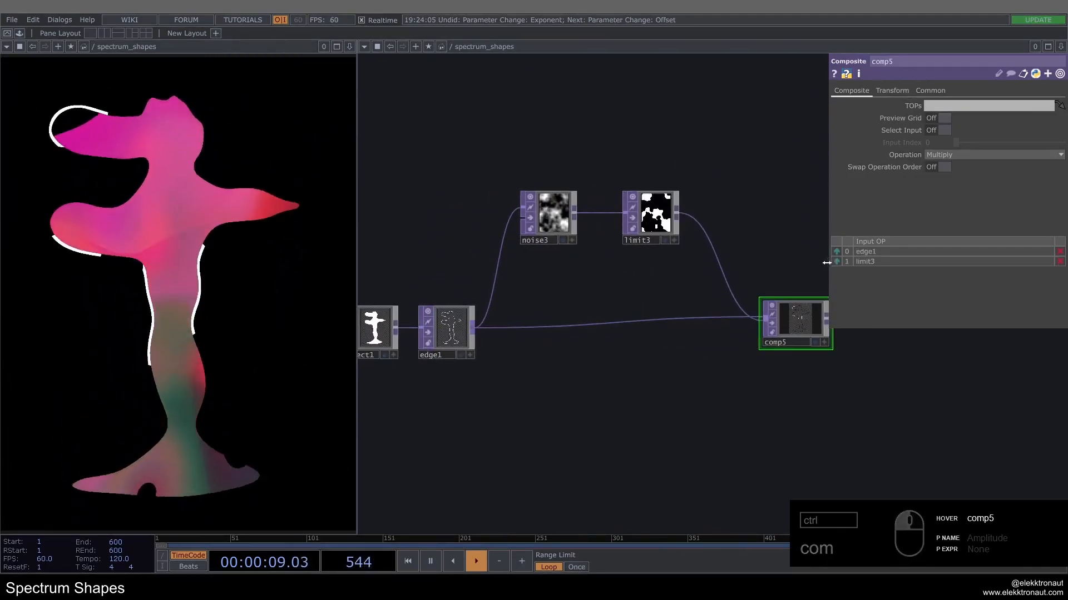
Step: Examine the comp5, limit3, noise3 and edge1 nodes alongside the masked outline on the composited shapes
{"action": "left_click_drag", "start_coordinate": [771, 266], "coordinate": [714, 266]}
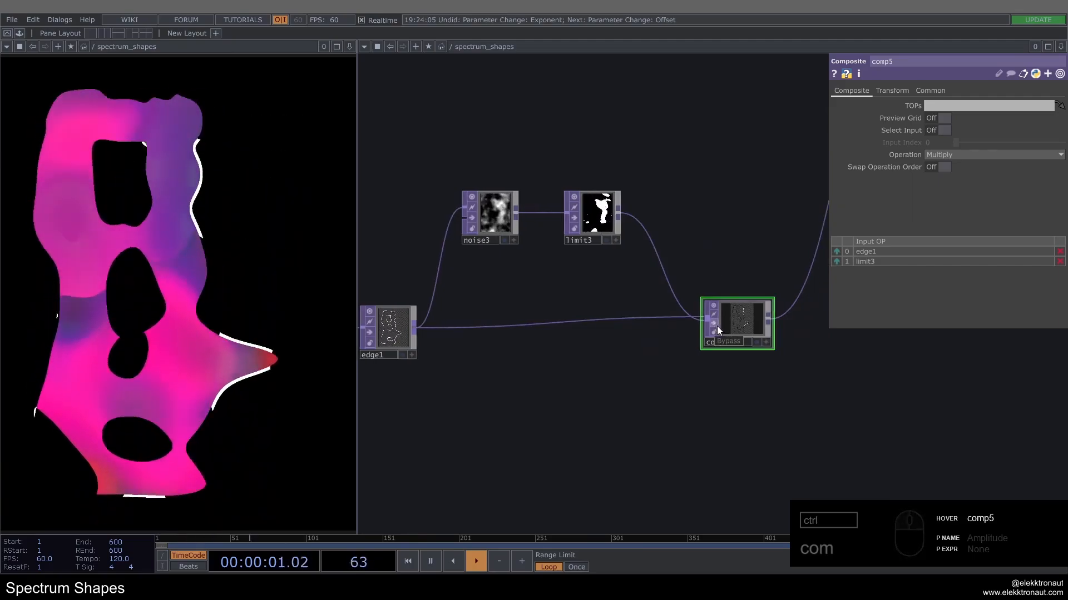
{"action": "scroll", "coordinate": [716, 326], "scroll_direction": "up", "scroll_amount": 3}
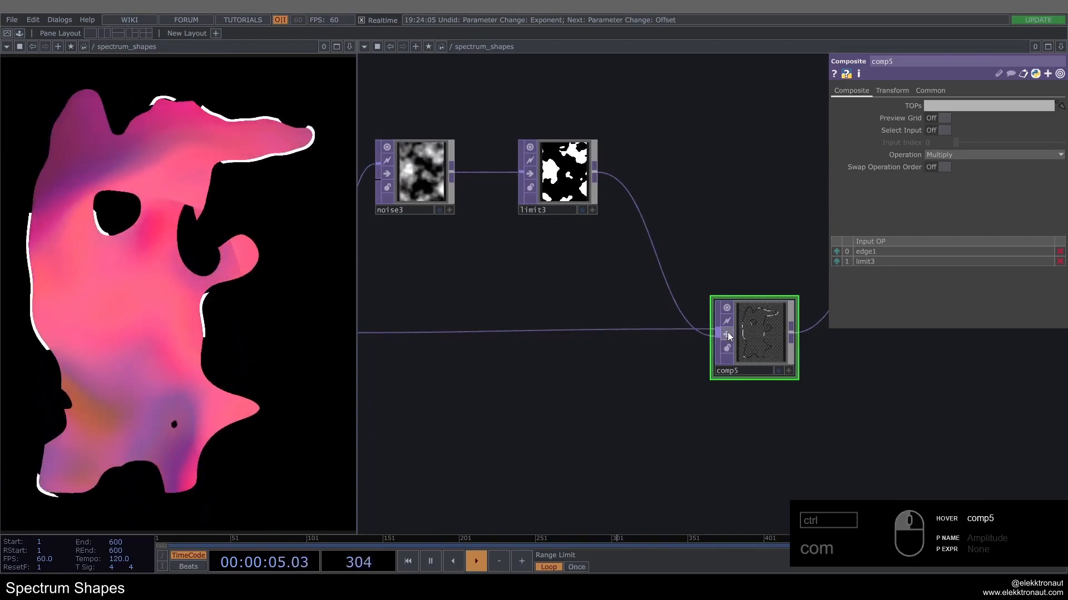
{"action": "scroll", "coordinate": [727, 332], "scroll_direction": "down", "scroll_amount": 2}
{"action": "left_click_drag", "start_coordinate": [748, 267], "coordinate": [727, 264]}
{"action": "scroll", "coordinate": [603, 209], "scroll_direction": "up", "scroll_amount": 2}
{"action": "left_click", "coordinate": [601, 214]}
{"action": "scroll", "coordinate": [611, 289], "scroll_direction": "down", "scroll_amount": 2}
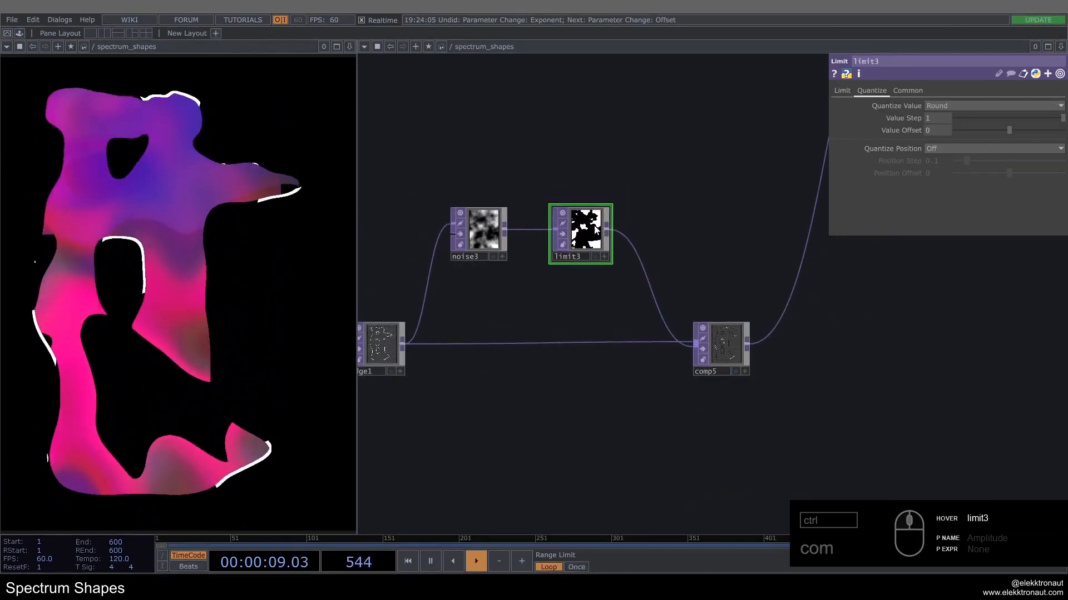
{"action": "left_click_drag", "start_coordinate": [426, 297], "coordinate": [540, 297]}
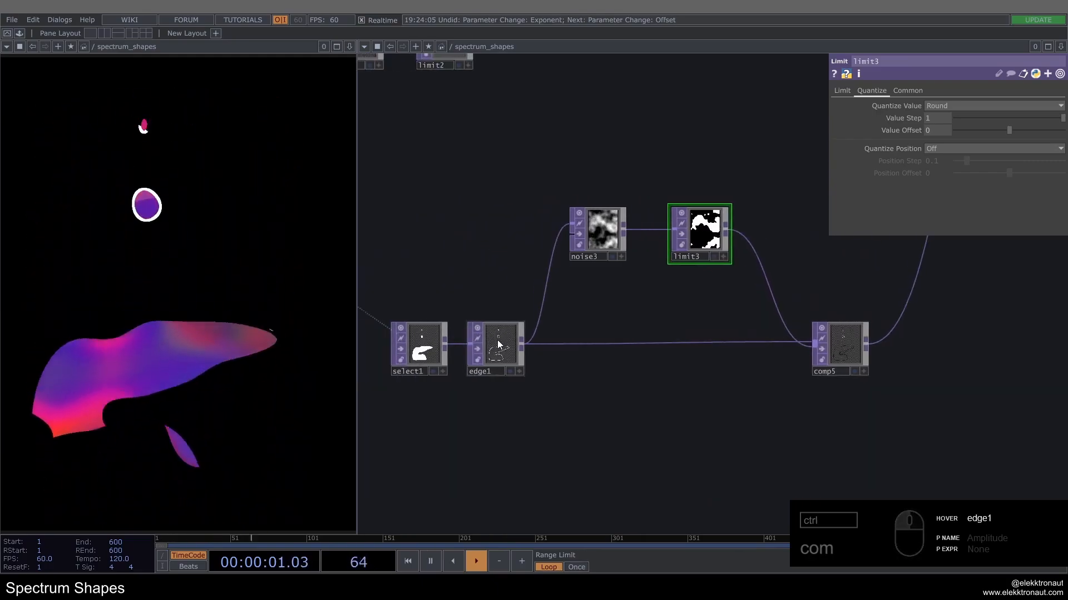
{"action": "left_click_drag", "start_coordinate": [696, 385], "coordinate": [548, 381]}
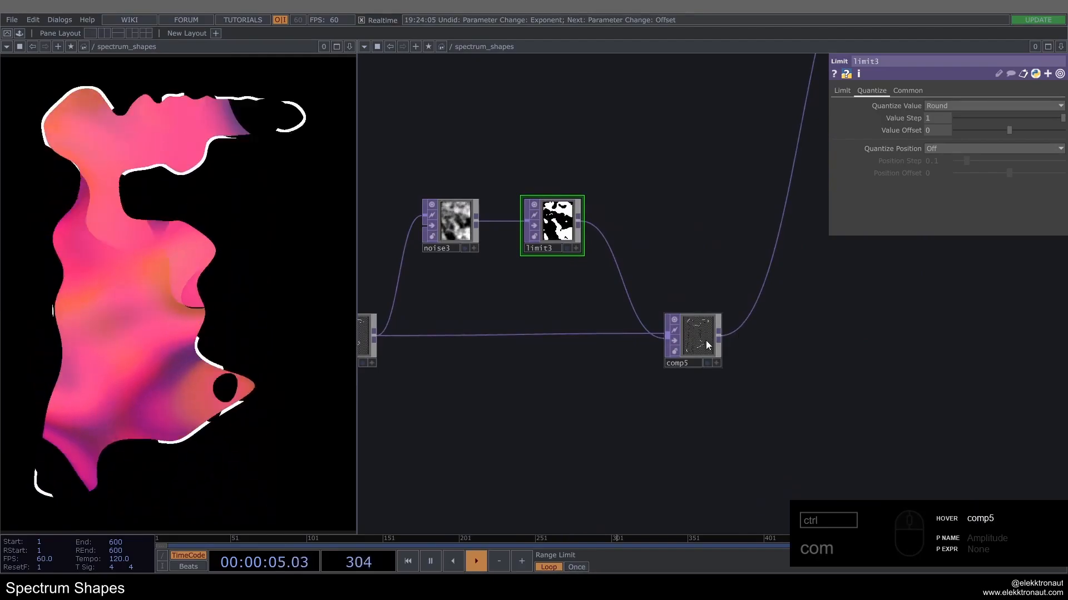
{"action": "scroll", "coordinate": [703, 343], "scroll_direction": "up", "scroll_amount": 5}
{"action": "scroll", "coordinate": [669, 332], "scroll_direction": "down", "scroll_amount": 4}
{"action": "left_click_drag", "start_coordinate": [544, 289], "coordinate": [708, 307]}
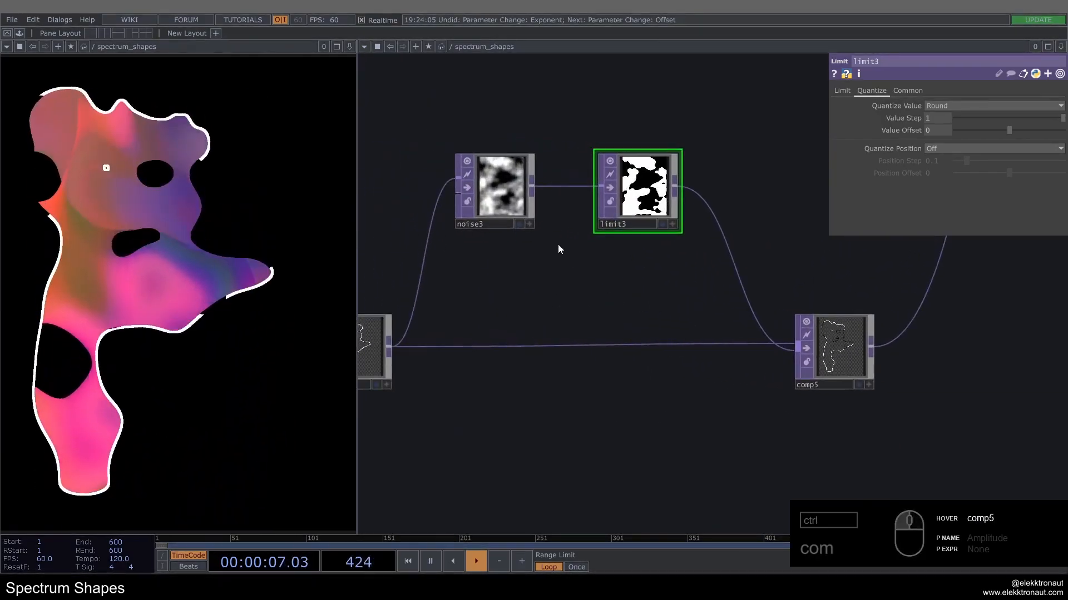
Step: Set noise3's output Alpha to Noise so the dark mask areas are transparent in comp5
{"action": "scroll", "coordinate": [859, 361], "scroll_direction": "up", "scroll_amount": 5}
{"action": "scroll", "coordinate": [714, 300], "scroll_direction": "down", "scroll_amount": 1}
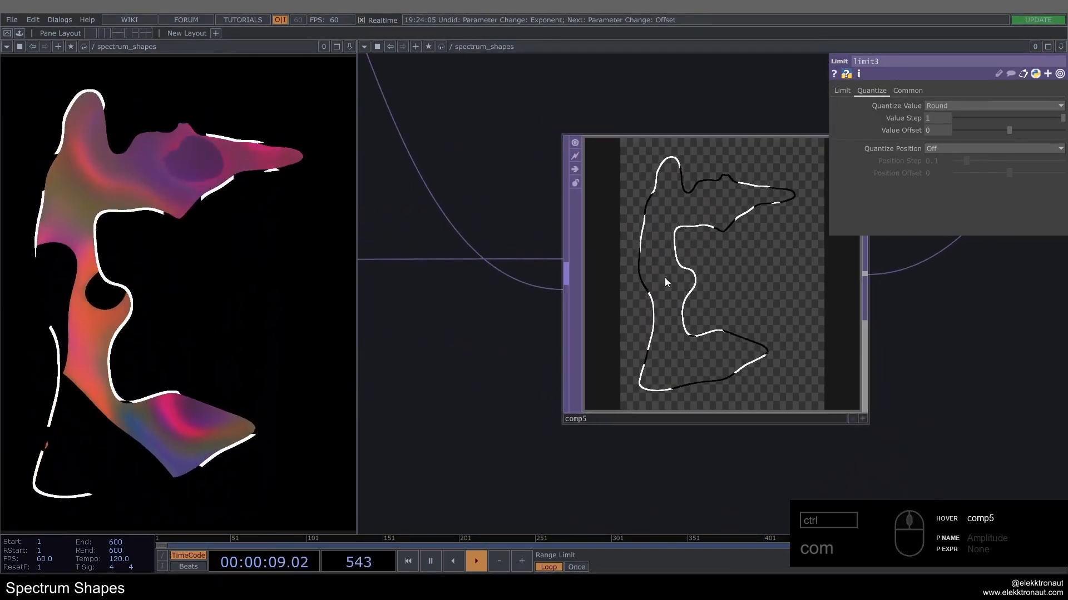
{"action": "scroll", "coordinate": [806, 314], "scroll_direction": "down", "scroll_amount": 5}
{"action": "left_click_drag", "start_coordinate": [531, 245], "coordinate": [555, 258]}
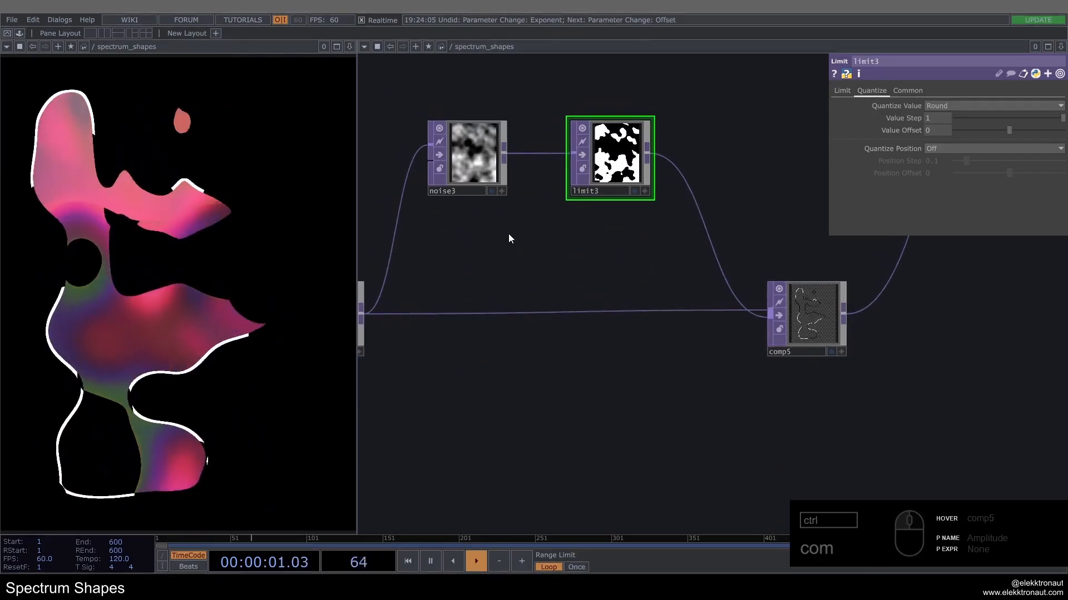
{"action": "left_click", "coordinate": [471, 163]}
{"action": "left_click", "coordinate": [909, 90]}
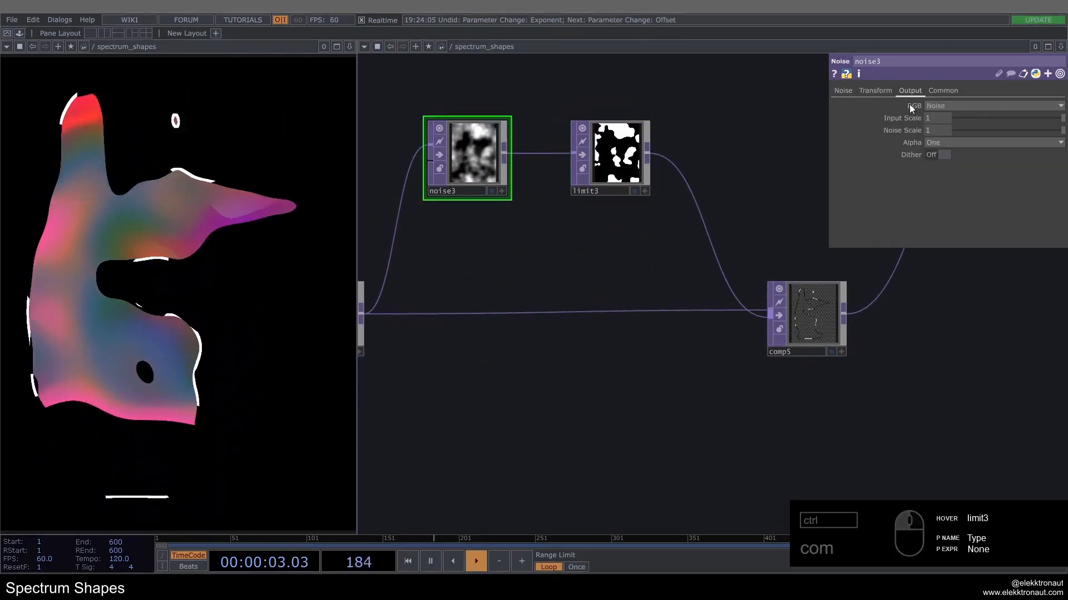
{"action": "left_click", "coordinate": [949, 142]}
{"action": "left_click", "coordinate": [949, 172]}
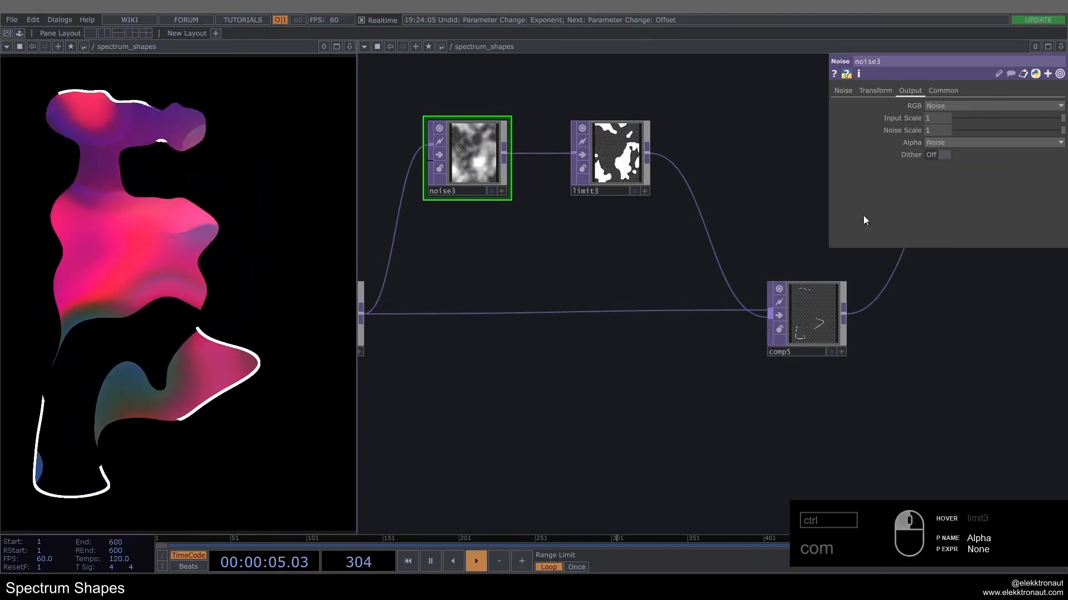
{"action": "scroll", "coordinate": [784, 317], "scroll_direction": "up", "scroll_amount": 5}
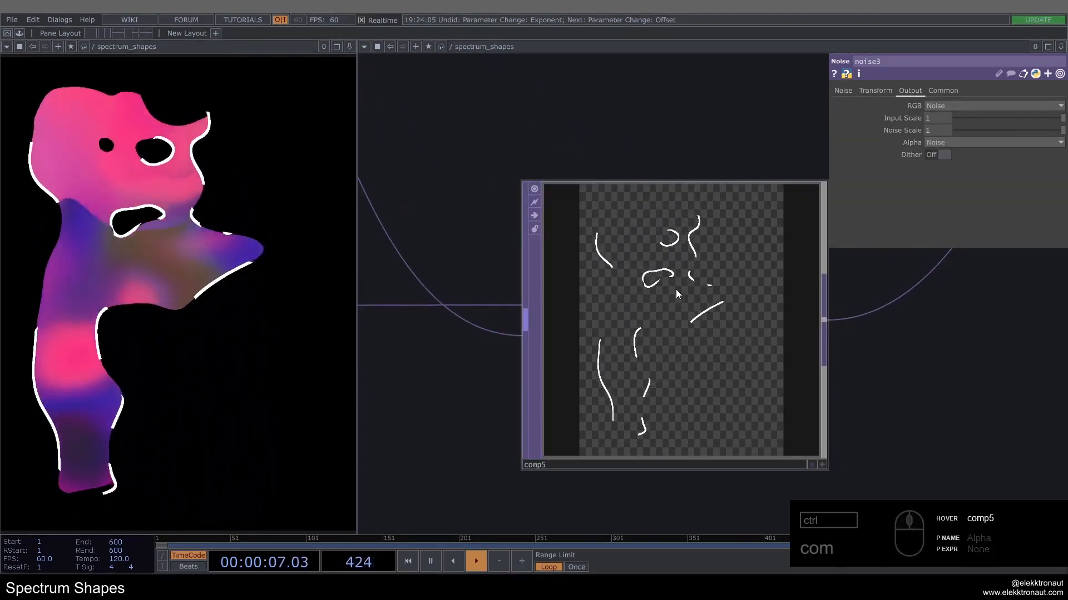
{"action": "scroll", "coordinate": [639, 299], "scroll_direction": "down", "scroll_amount": 5}
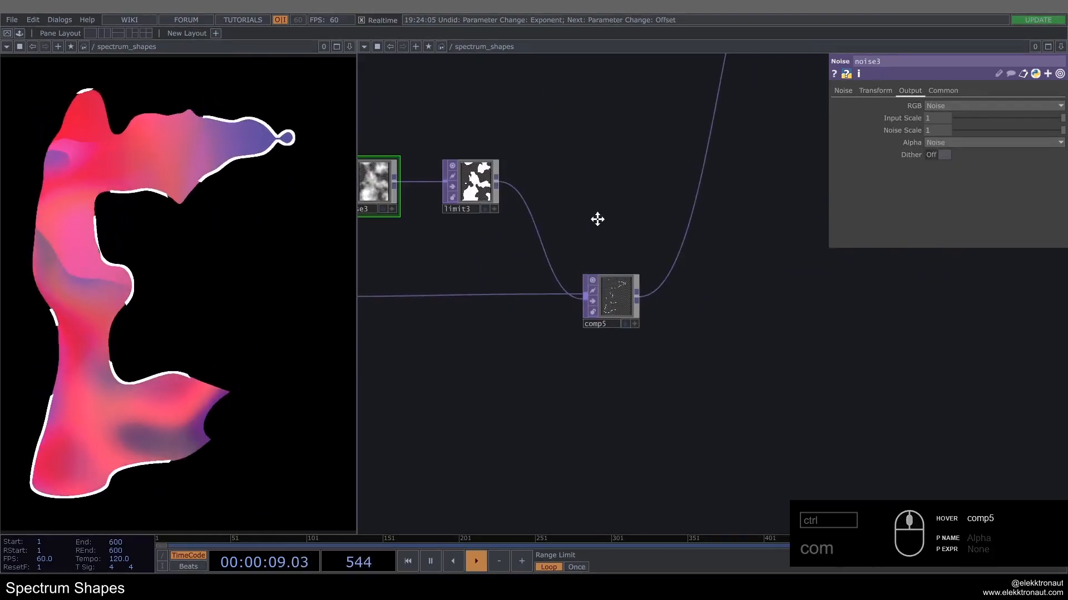
Step: Insert a Displace TOP into the wire between comp5 and comp4 and place it beside comp5
{"action": "left_click_drag", "start_coordinate": [554, 308], "coordinate": [528, 307]}
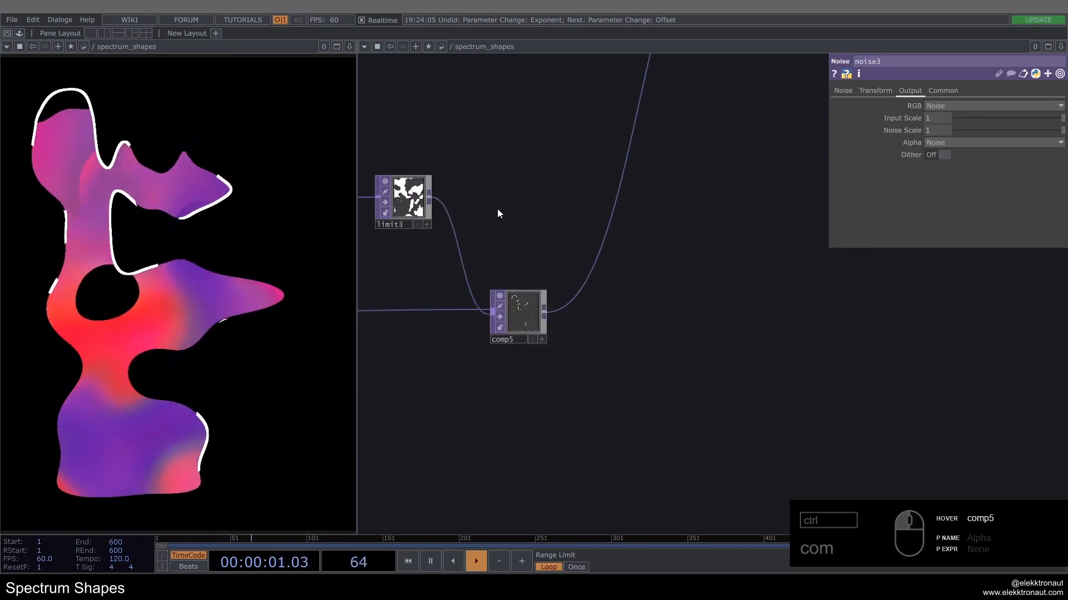
{"action": "left_click_drag", "start_coordinate": [497, 209], "coordinate": [531, 218]}
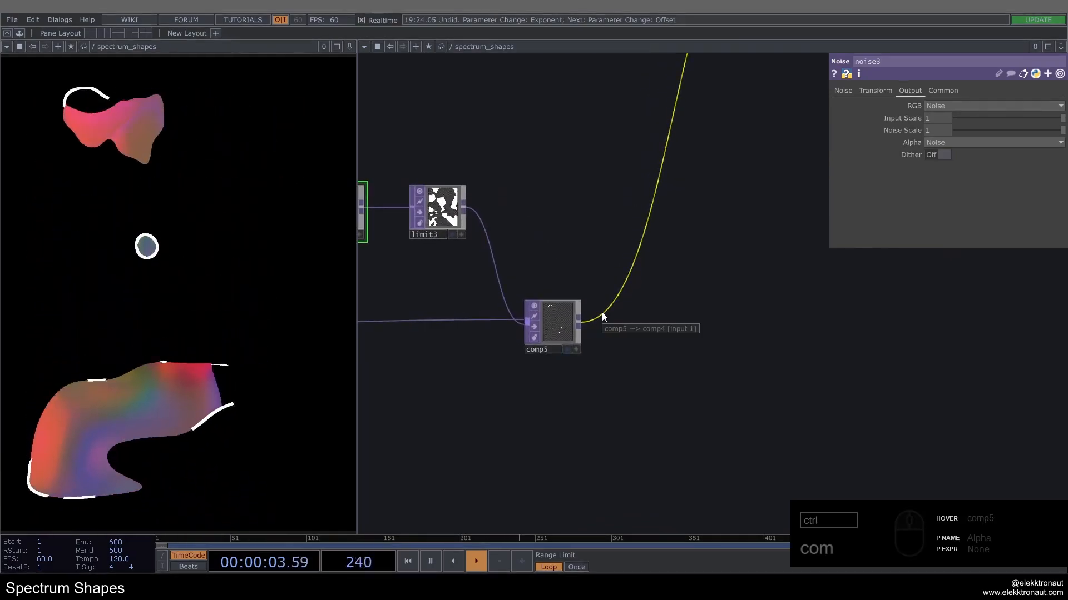
{"action": "right_click", "coordinate": [601, 312]}
{"action": "left_click", "coordinate": [611, 307]}
{"action": "type", "text": "dis"}
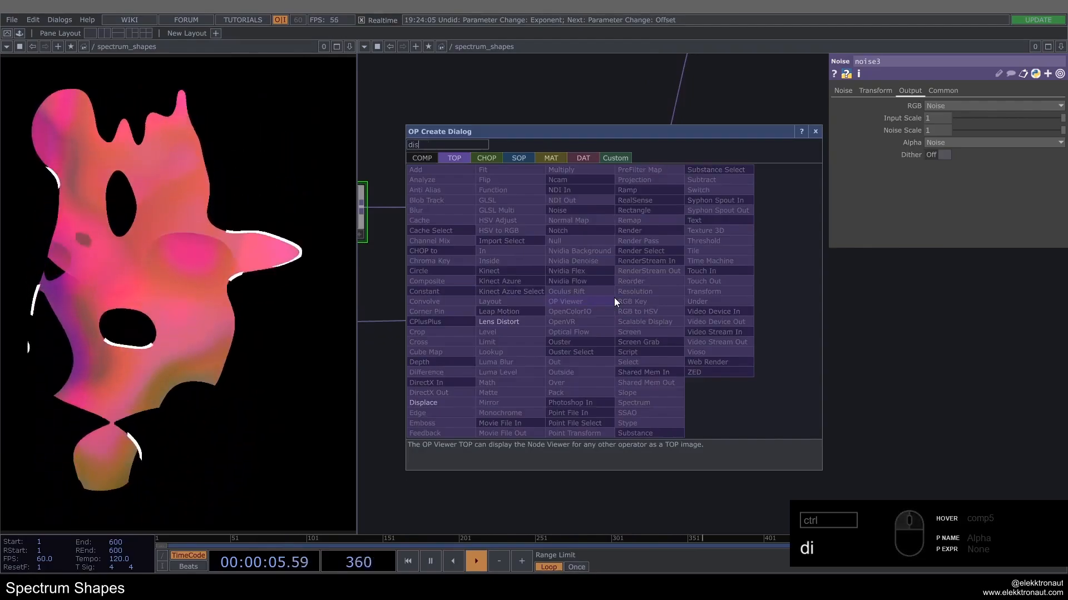
{"action": "left_click", "coordinate": [431, 402]}
{"action": "left_click", "coordinate": [710, 326]}
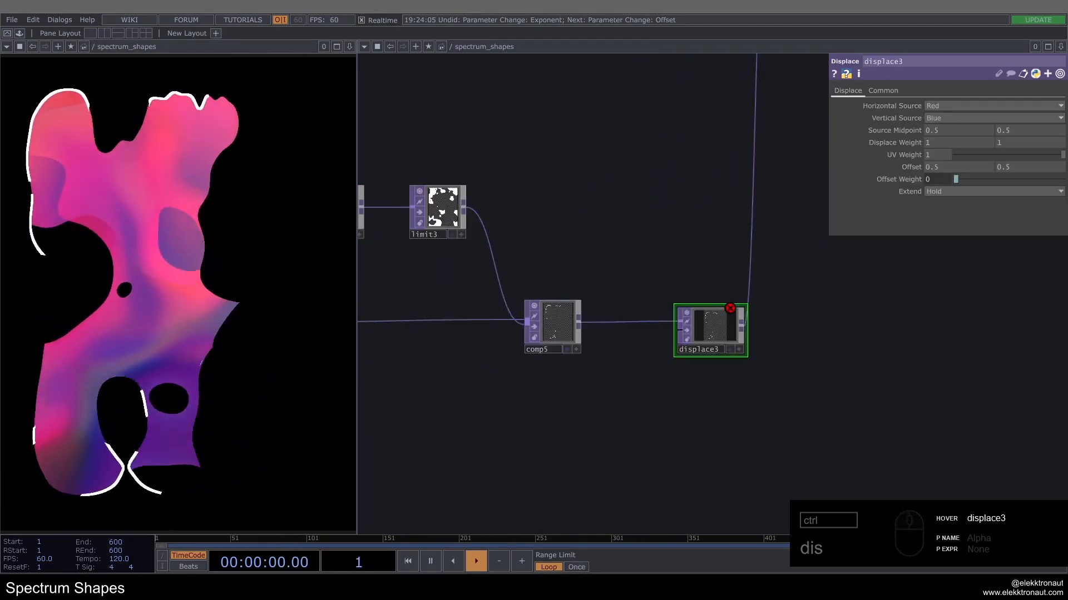
Step: Set both Displace Weight values of displace3 to .02
{"action": "left_click", "coordinate": [902, 141]}
{"action": "type", "text": ".02"}
{"action": "key", "text": "Tab"}
{"action": "type", "text": "."}
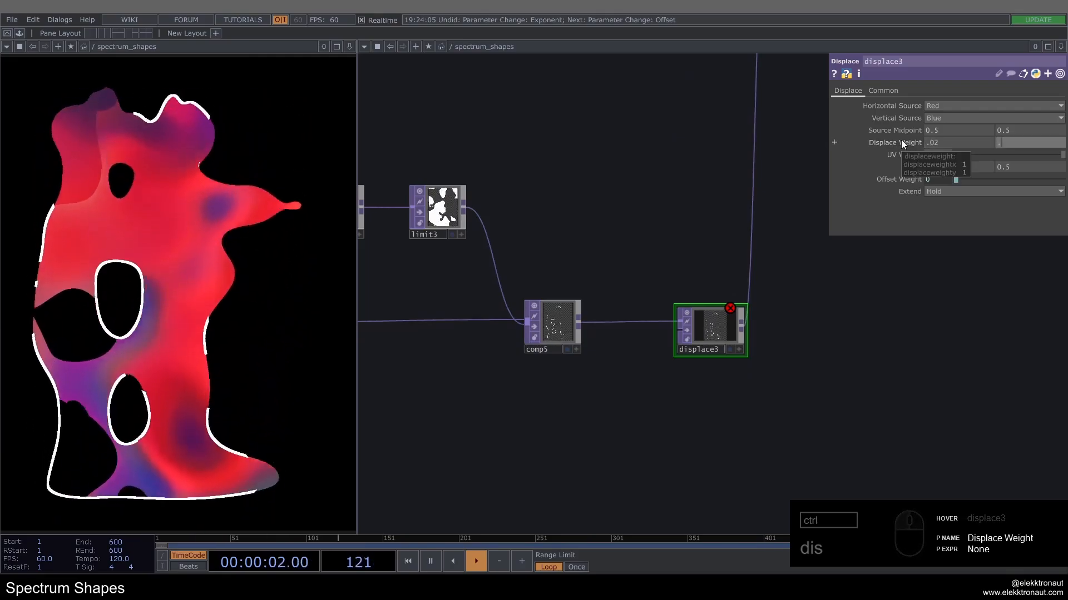
{"action": "type", "text": "02"}
{"action": "key", "text": "Return"}
{"action": "scroll", "coordinate": [723, 319], "scroll_direction": "up", "scroll_amount": 3}
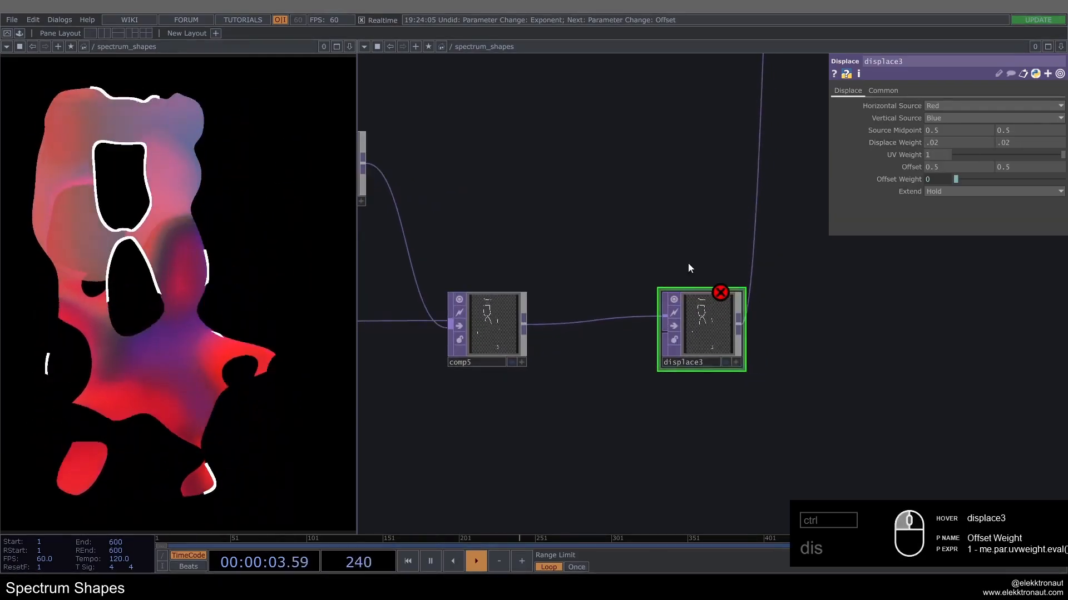
Step: Add a Noise TOP fed by comp5, place it below the main wire, and connect its output to displace3's second input
{"action": "key", "text": "Tab"}
{"action": "type", "text": "no"}
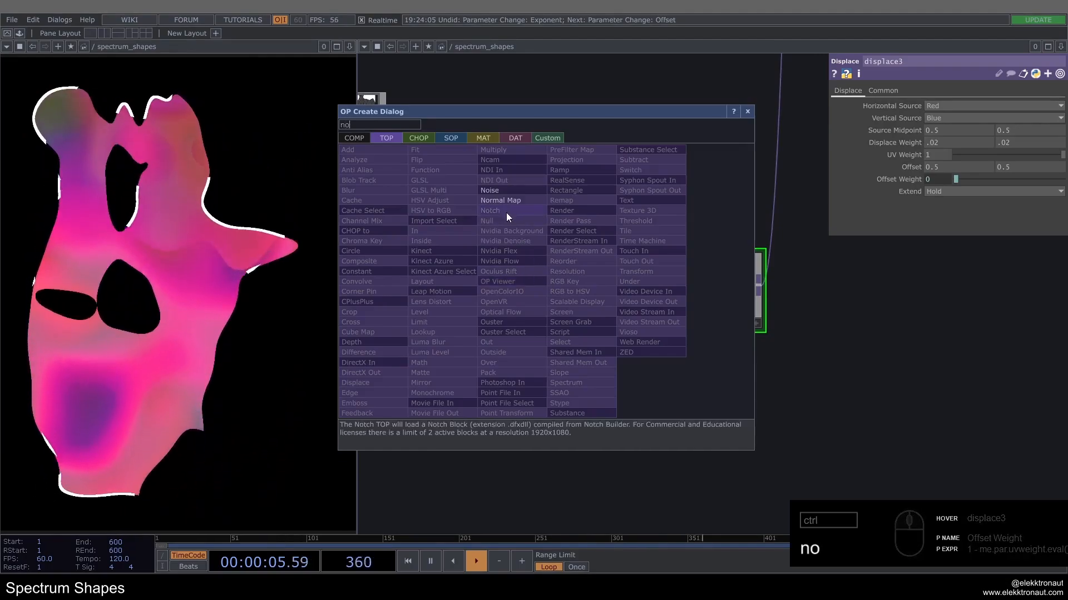
{"action": "left_click", "coordinate": [512, 192]}
{"action": "left_click", "coordinate": [604, 392]}
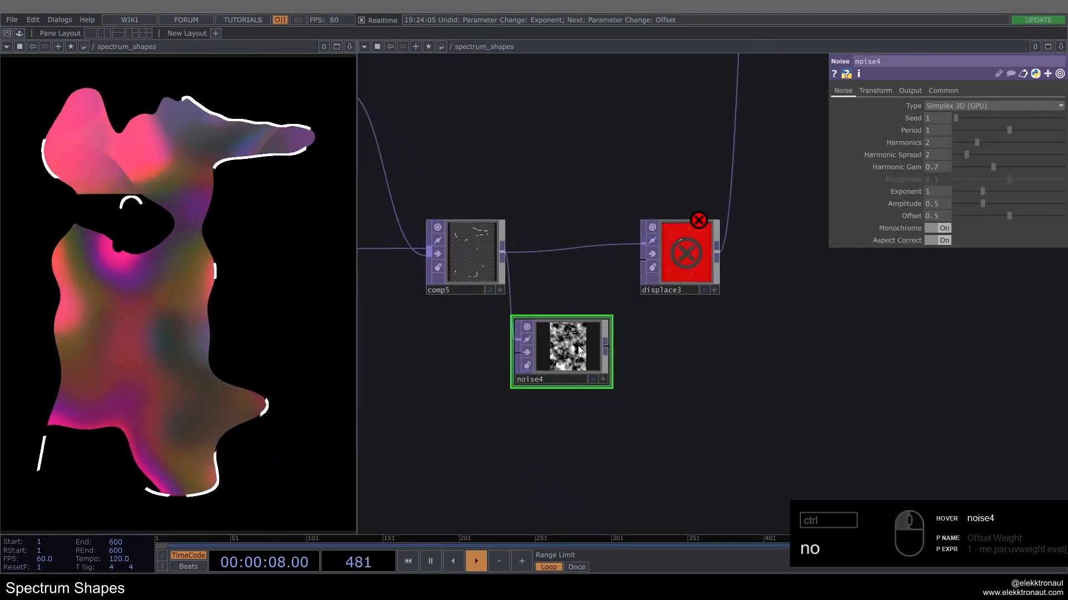
{"action": "left_click_drag", "start_coordinate": [578, 349], "coordinate": [643, 259]}
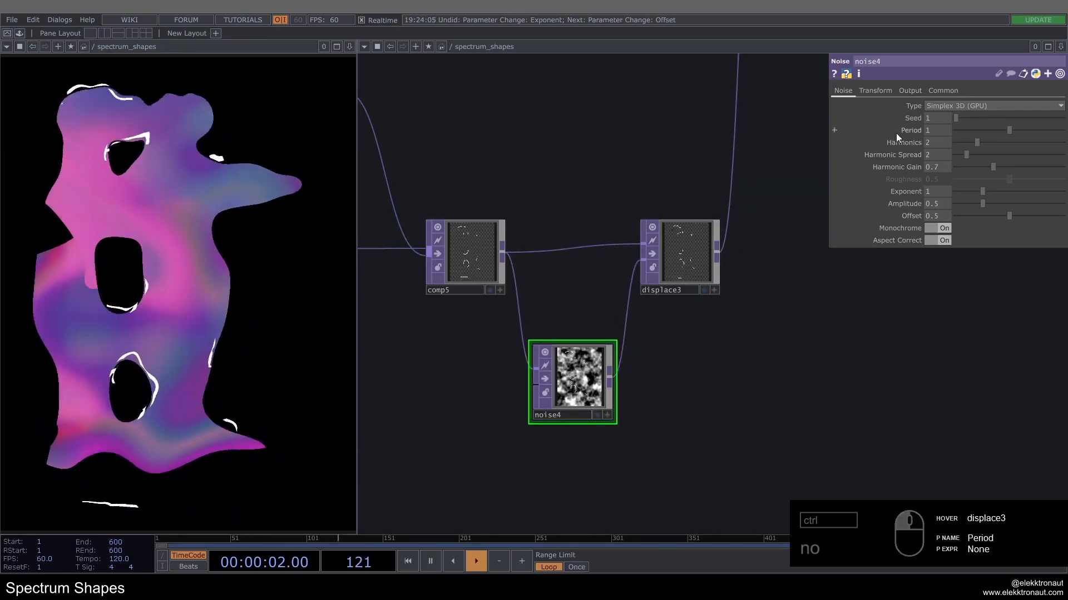
Step: Animate noise4 by pasting the copied time expression into its Translate Z and editing it to absTime.seconds*.1
{"action": "left_click", "coordinate": [910, 91]}
{"action": "left_click", "coordinate": [943, 106]}
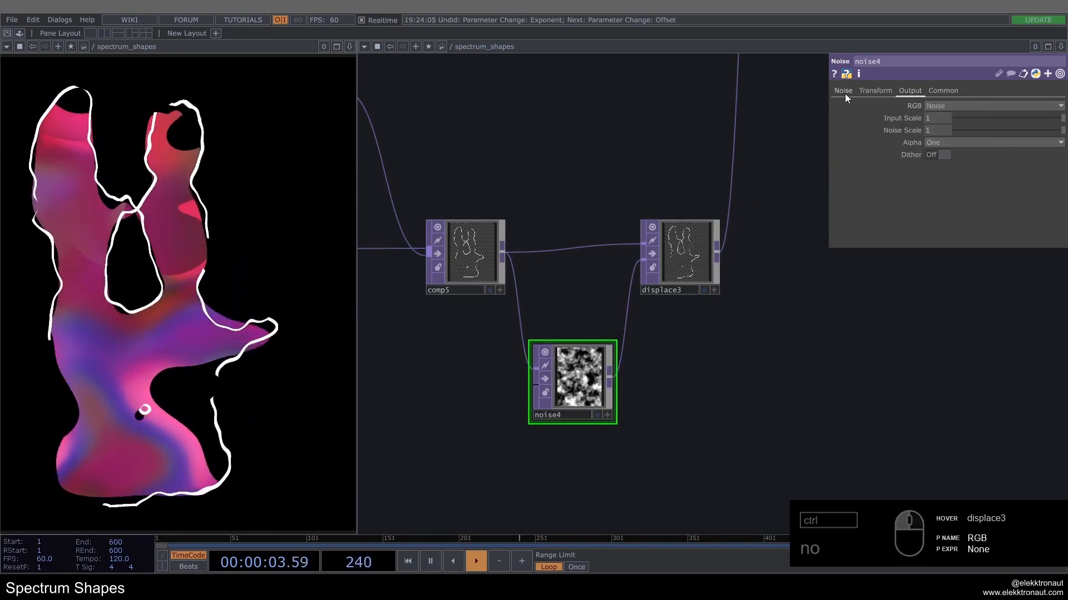
{"action": "left_click", "coordinate": [844, 93]}
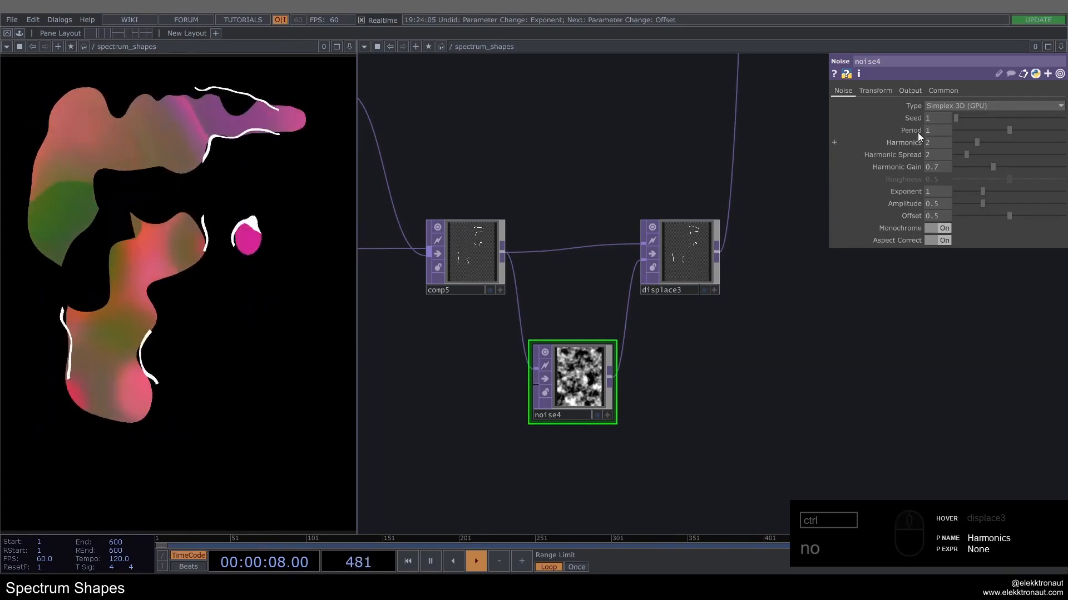
{"action": "left_click", "coordinate": [876, 90]}
{"action": "right_click", "coordinate": [1033, 131]}
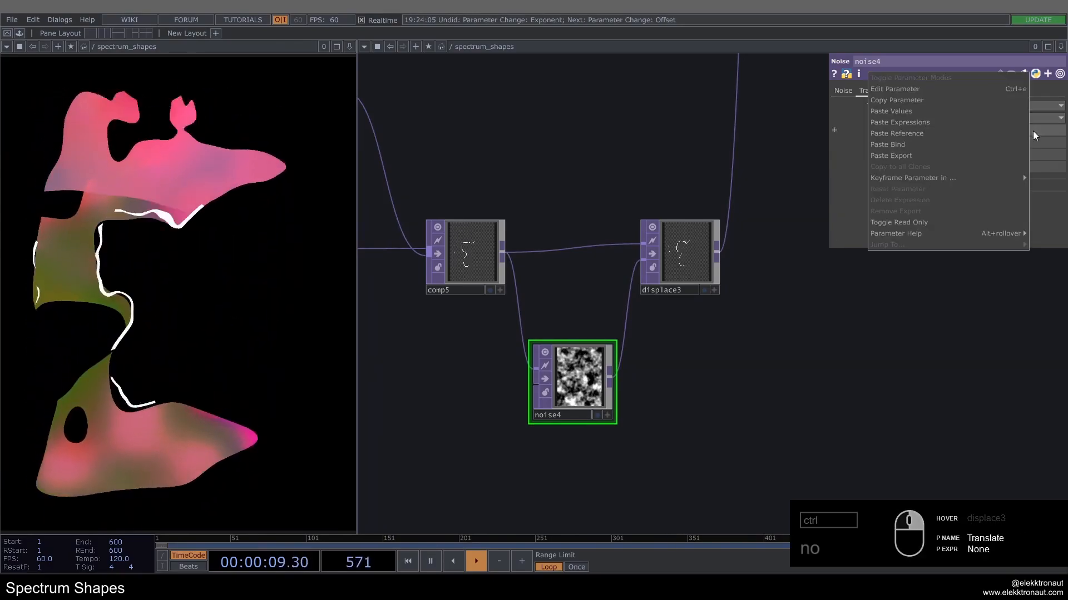
{"action": "left_click", "coordinate": [932, 138]}
{"action": "left_click", "coordinate": [900, 129]}
{"action": "left_click", "coordinate": [991, 168]}
{"action": "key", "text": "BackSpace"}
{"action": "type", "text": "1"}
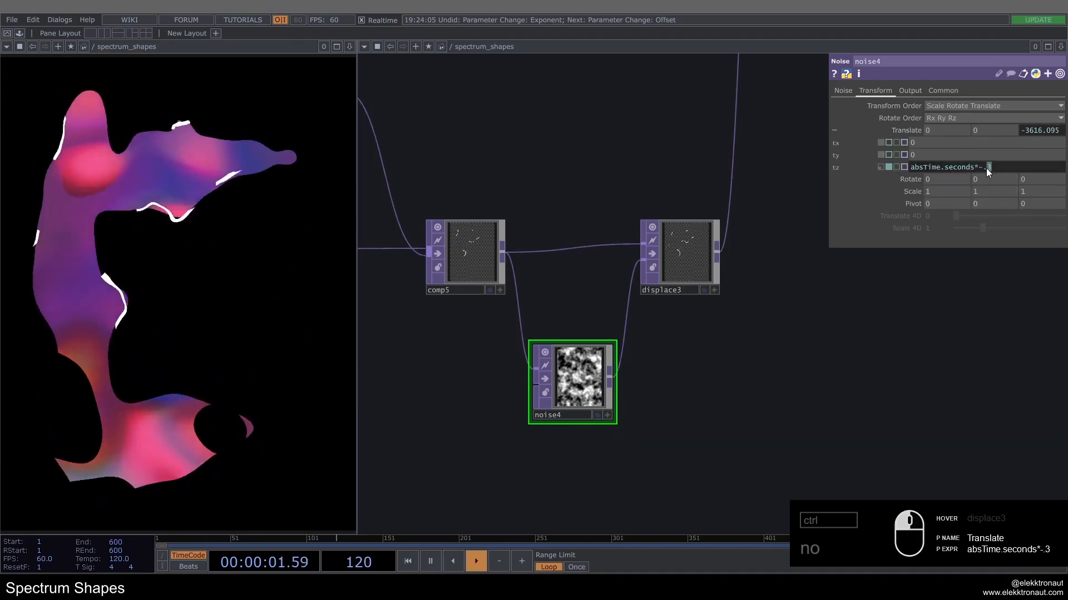
{"action": "key", "text": "Left"}
{"action": "key", "text": "Left"}
{"action": "key", "text": "BackSpace"}
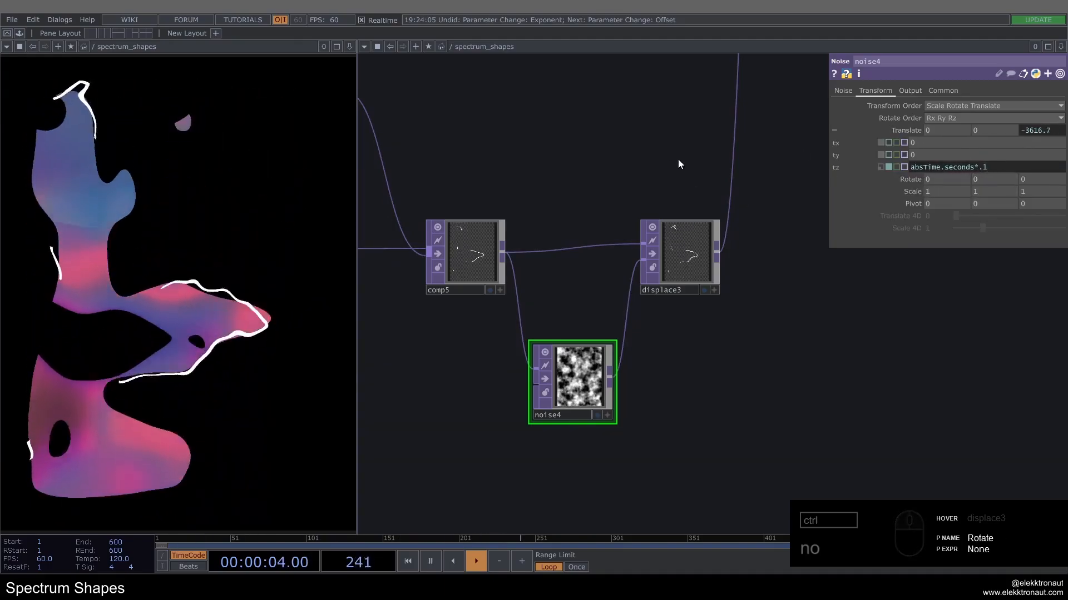
{"action": "key", "text": "Return"}
Step: Set noise4's Period to 1.5 and its Harmonics, Harmonic Spread and Harmonic Gain to 0, and turn Monochrome off
{"action": "scroll", "coordinate": [577, 392], "scroll_direction": "up", "scroll_amount": 1}
{"action": "scroll", "coordinate": [577, 391], "scroll_direction": "up", "scroll_amount": 2}
{"action": "left_click", "coordinate": [850, 92]}
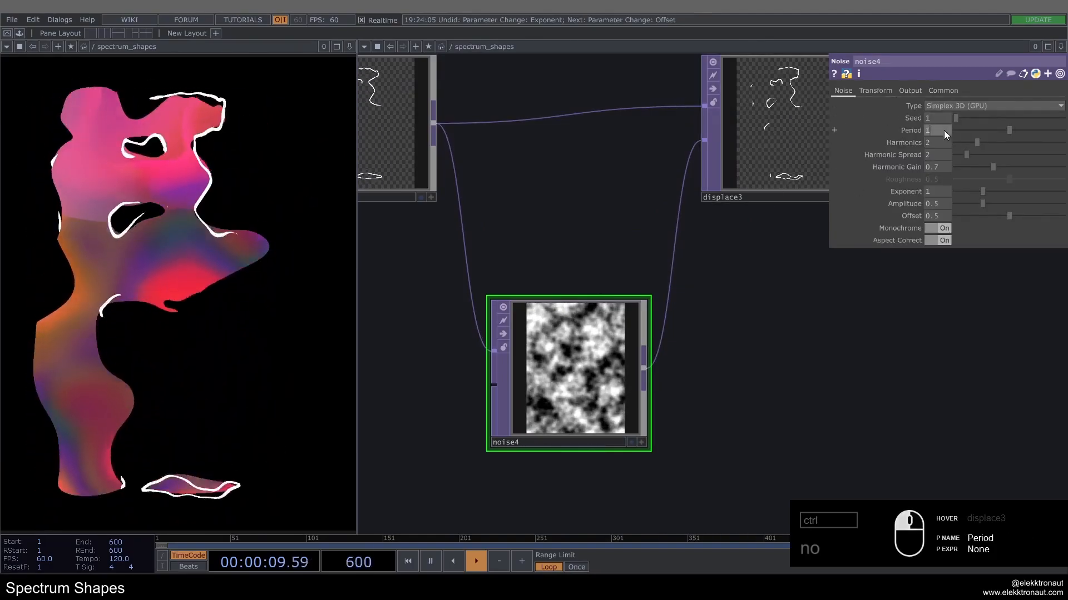
{"action": "type", "text": "1.5"}
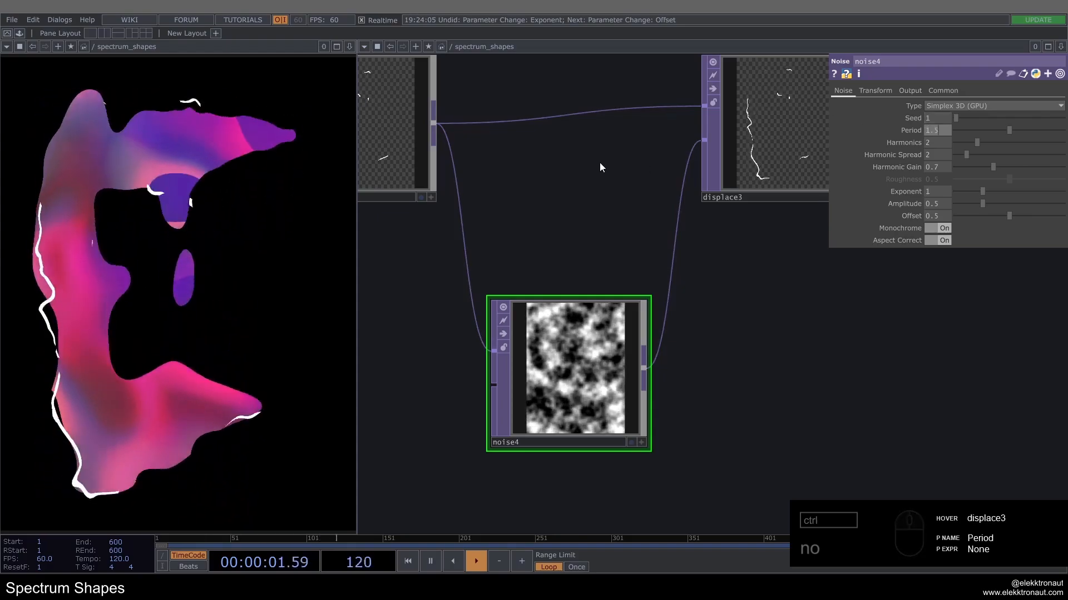
{"action": "key", "text": "Return"}
{"action": "left_click_drag", "start_coordinate": [976, 143], "coordinate": [939, 170]}
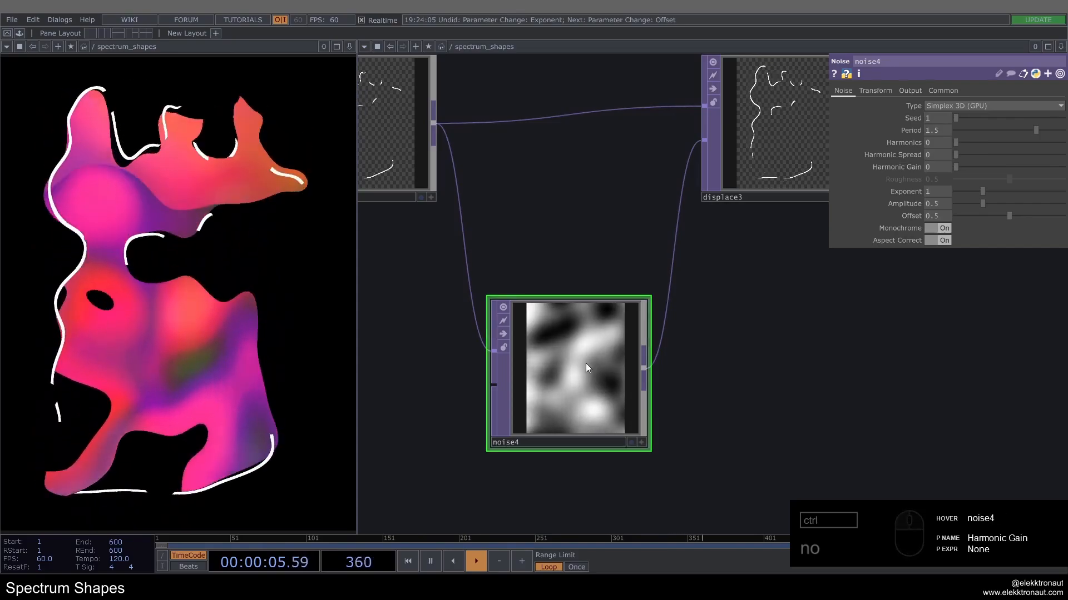
{"action": "left_click", "coordinate": [942, 230]}
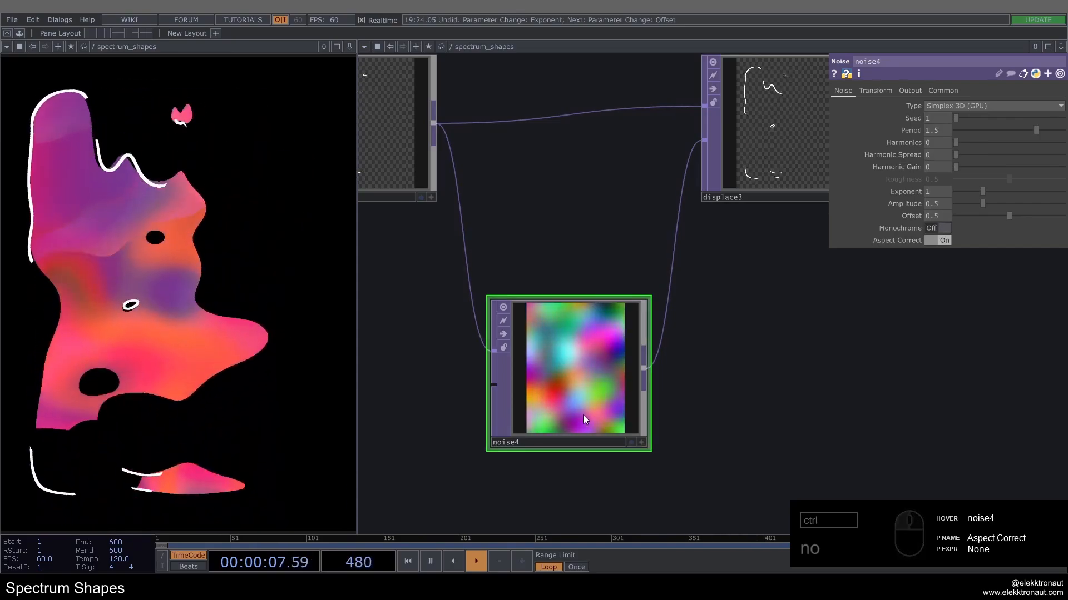
{"action": "scroll", "coordinate": [513, 404], "scroll_direction": "down", "scroll_amount": 2}
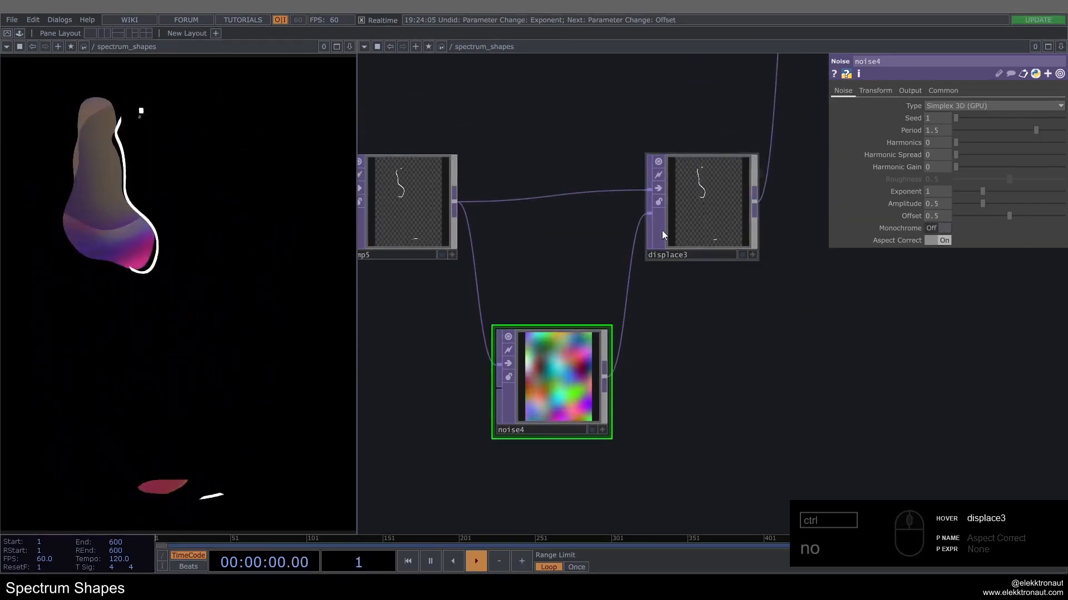
{"action": "scroll", "coordinate": [565, 391], "scroll_direction": "down", "scroll_amount": 2}
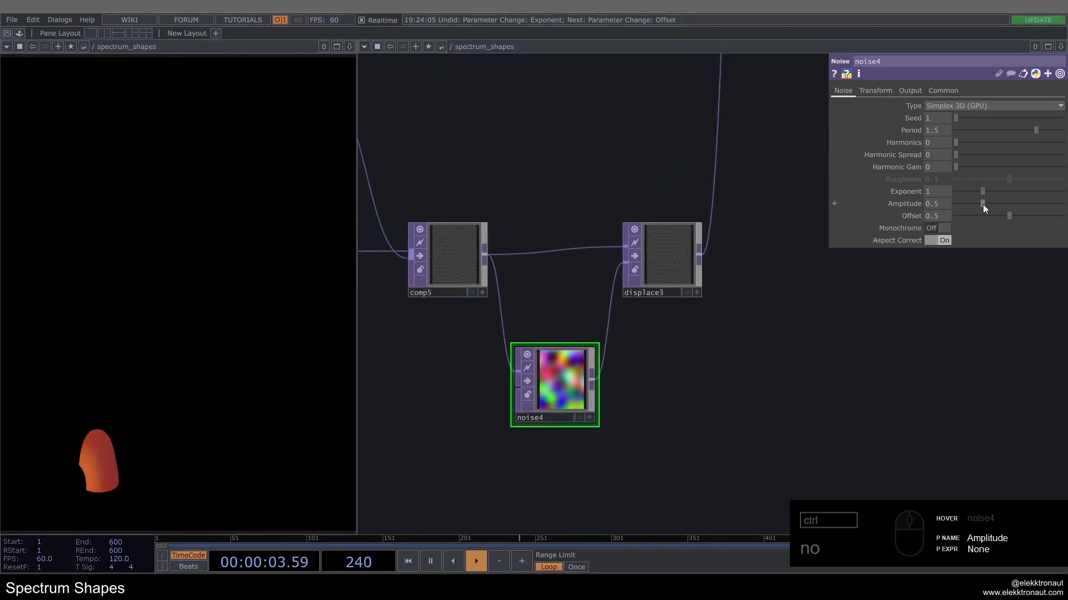
Step: Check the playback settings of the music Audio File In node at the start of the network
{"action": "scroll", "coordinate": [691, 338], "scroll_direction": "down", "scroll_amount": 5}
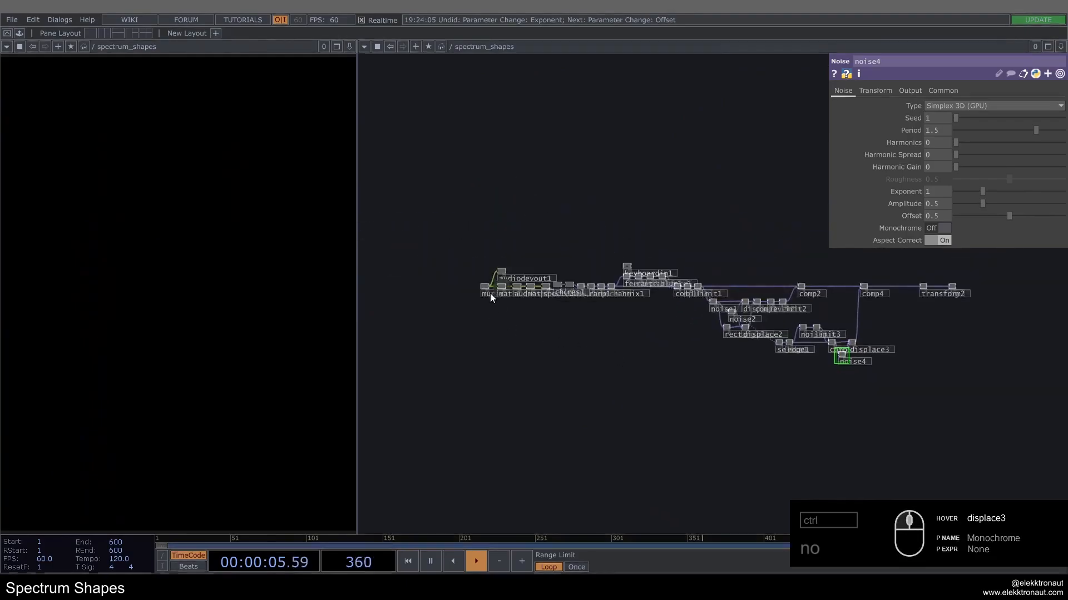
{"action": "scroll", "coordinate": [491, 295], "scroll_direction": "up", "scroll_amount": 2}
{"action": "left_click", "coordinate": [483, 288]}
{"action": "scroll", "coordinate": [500, 273], "scroll_direction": "up", "scroll_amount": 3}
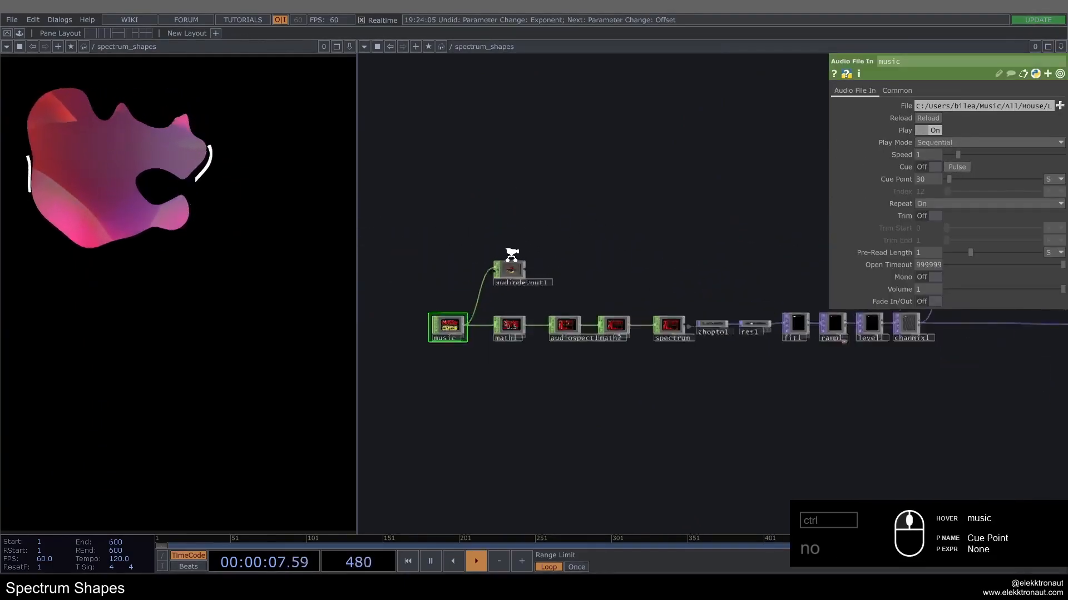
{"action": "scroll", "coordinate": [511, 255], "scroll_direction": "up", "scroll_amount": 2}
{"action": "scroll", "coordinate": [384, 234], "scroll_direction": "down", "scroll_amount": 5}
{"action": "left_click_drag", "start_coordinate": [610, 350], "coordinate": [391, 351]}
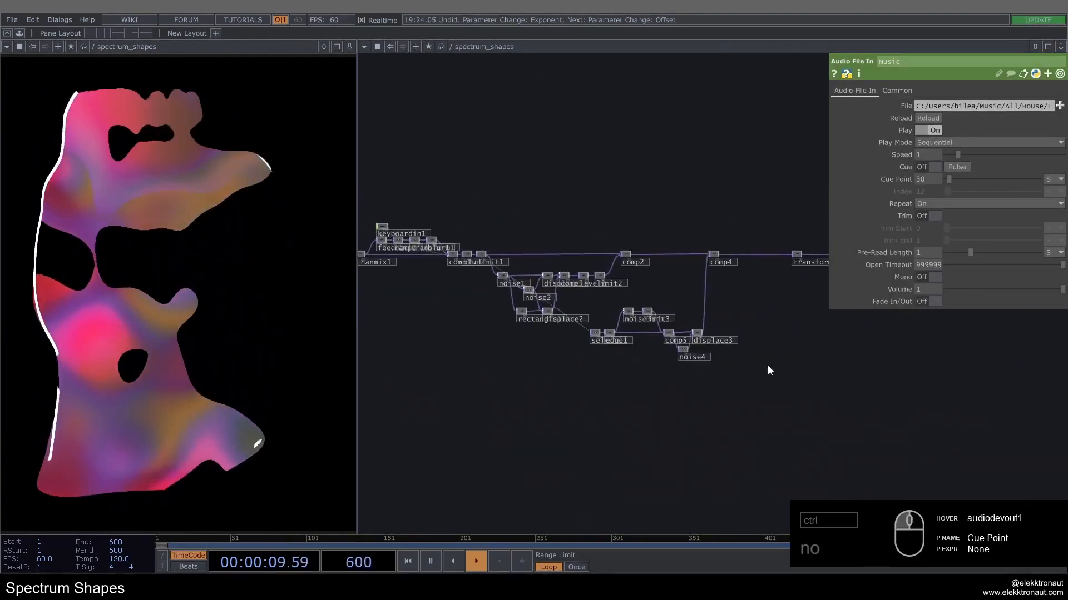
{"action": "scroll", "coordinate": [723, 362], "scroll_direction": "up", "scroll_amount": 4}
{"action": "scroll", "coordinate": [501, 312], "scroll_direction": "up", "scroll_amount": 4}
Step: Try an Amplitude of 0.28 on noise4 and restore it to 0.5
{"action": "left_click", "coordinate": [484, 386]}
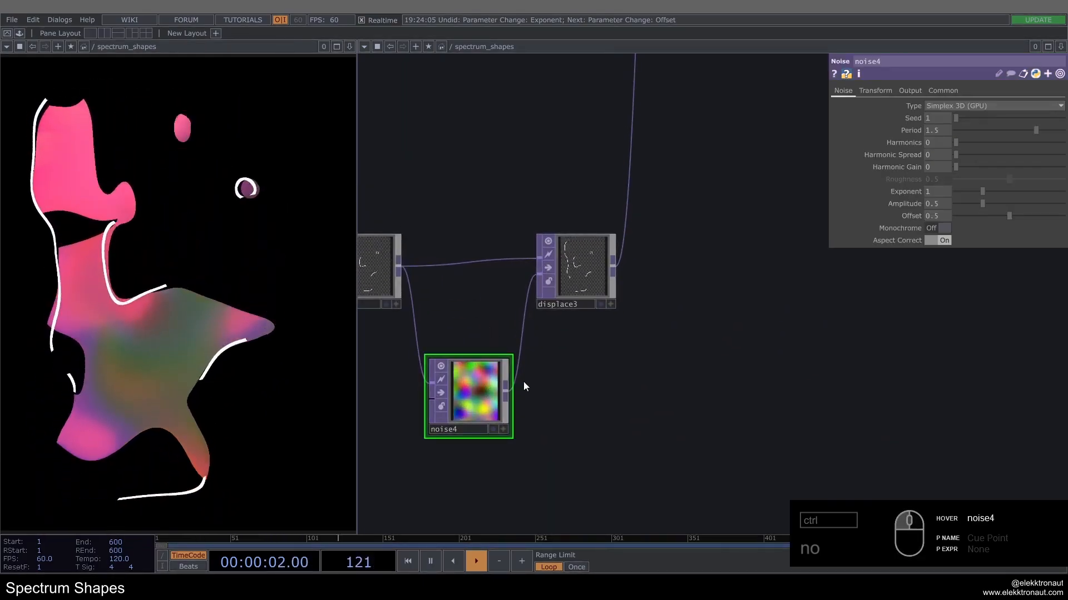
{"action": "left_click_drag", "start_coordinate": [986, 203], "coordinate": [946, 208]}
{"action": "double_click", "coordinate": [936, 206]}
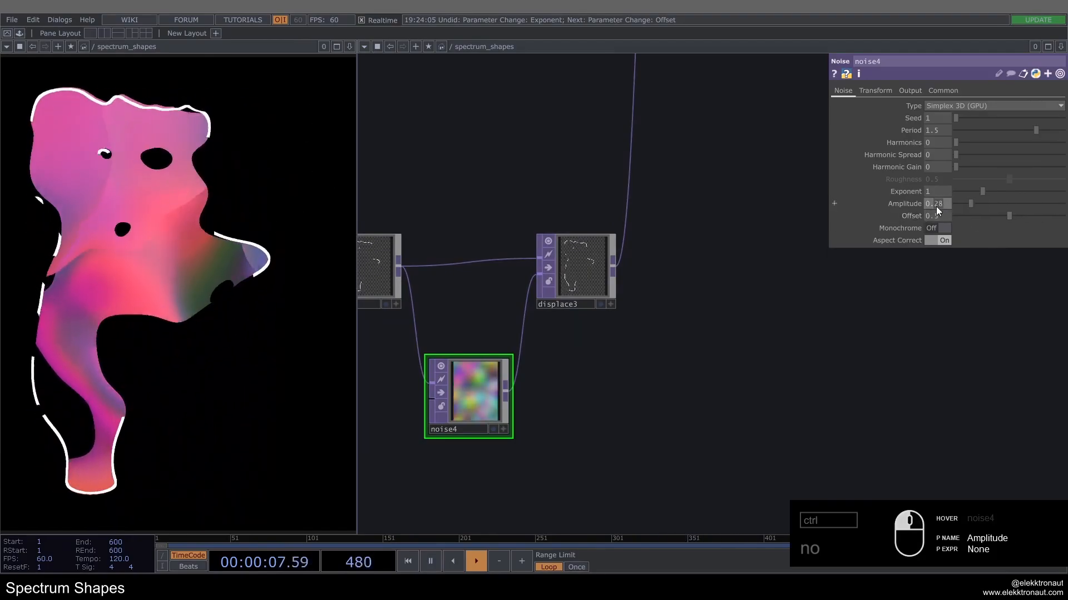
{"action": "type", "text": "5"}
Step: Review the whole network from the music input through the displaced outline branch to comp4, transform2 and bg
{"action": "left_click_drag", "start_coordinate": [483, 178], "coordinate": [605, 194]}
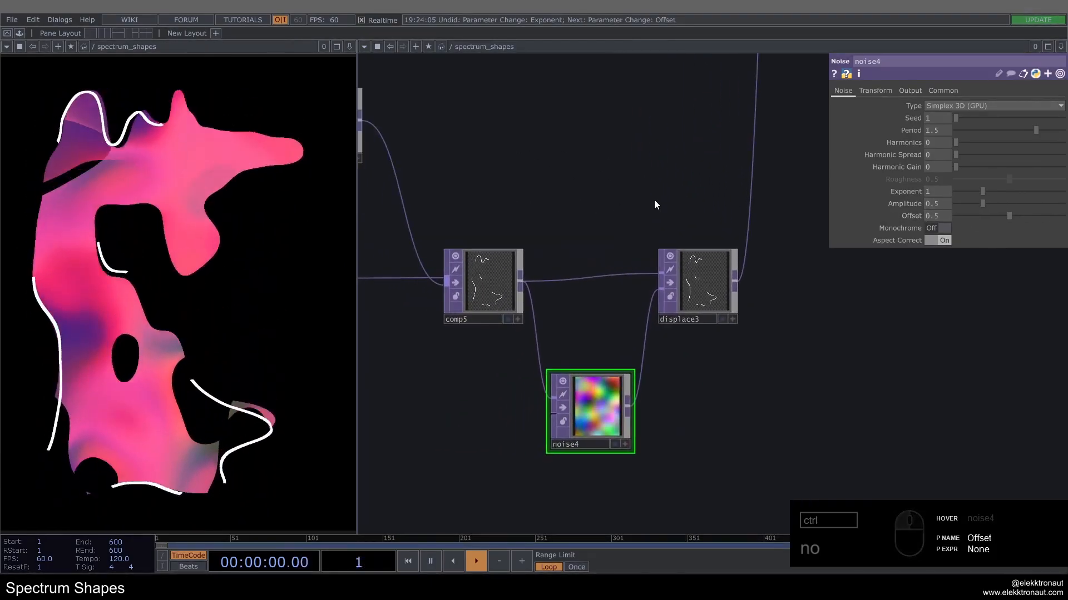
{"action": "scroll", "coordinate": [654, 199], "scroll_direction": "down", "scroll_amount": 10}
{"action": "left_click_drag", "start_coordinate": [645, 337], "coordinate": [960, 404]}
{"action": "scroll", "coordinate": [534, 208], "scroll_direction": "down", "scroll_amount": 2}
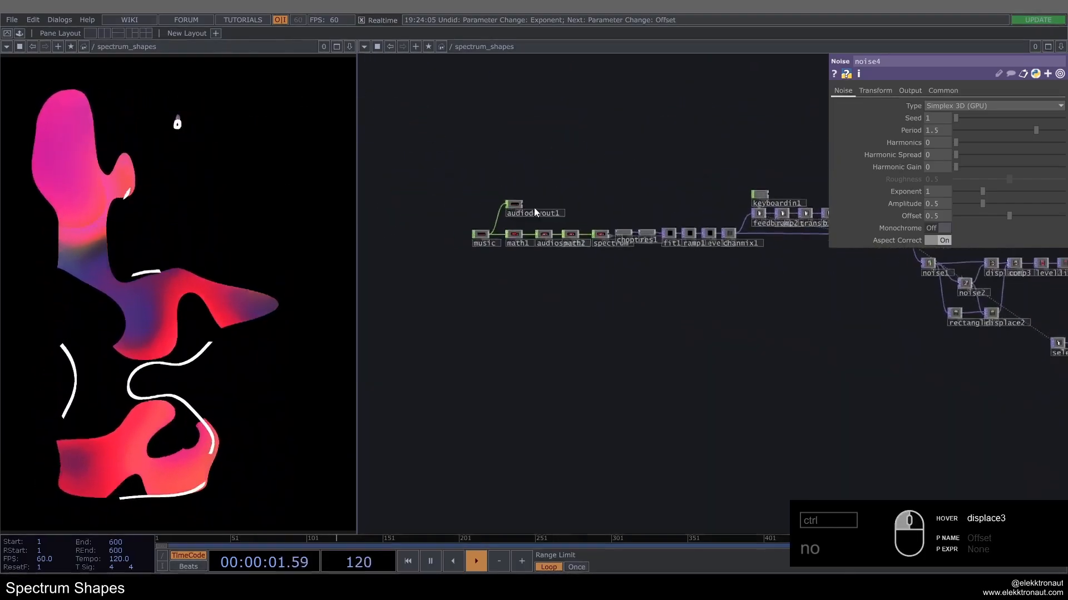
{"action": "scroll", "coordinate": [584, 255], "scroll_direction": "up", "scroll_amount": 8}
{"action": "scroll", "coordinate": [663, 322], "scroll_direction": "down", "scroll_amount": 10}
{"action": "scroll", "coordinate": [789, 311], "scroll_direction": "up", "scroll_amount": 10}
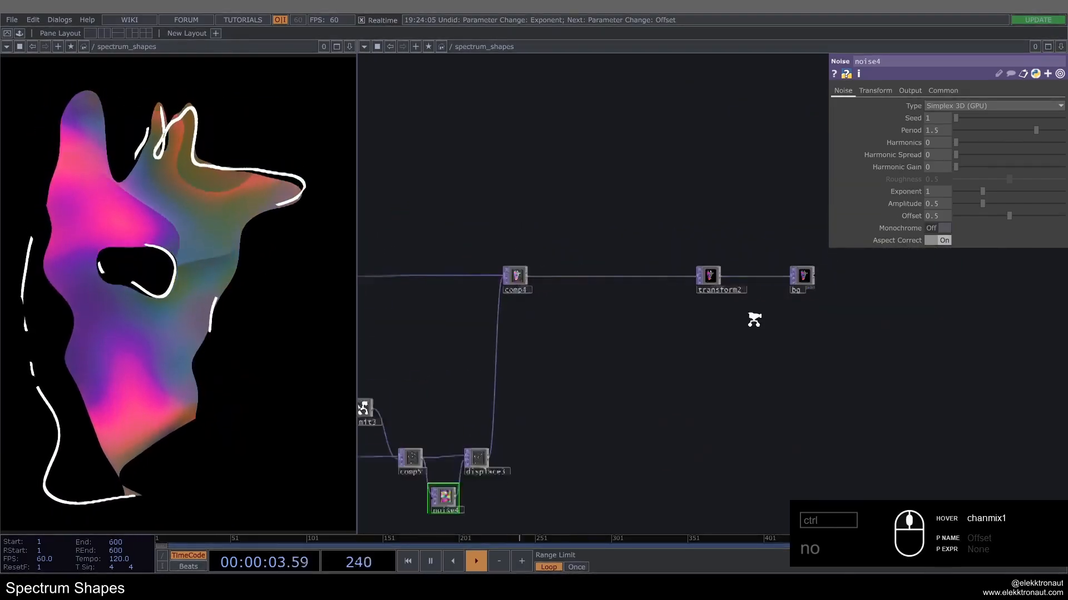
{"action": "left_click_drag", "start_coordinate": [556, 309], "coordinate": [570, 246]}
{"action": "left_click_drag", "start_coordinate": [489, 216], "coordinate": [529, 212]}
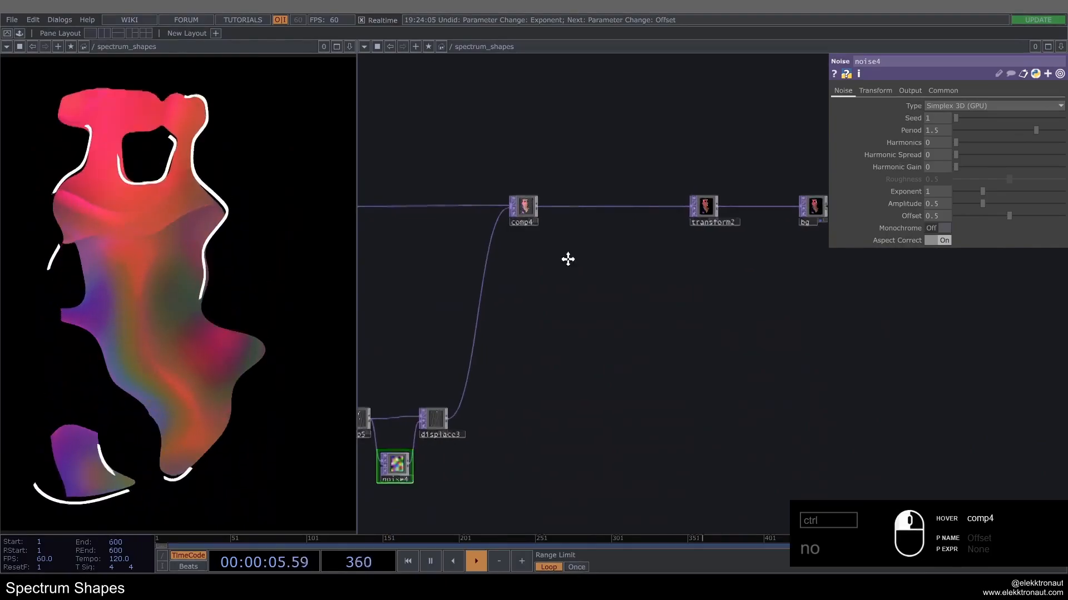
Step: Save the project and add a Circle TOP in the empty space beside comp2
{"action": "key", "text": "ctrl+s"}
{"action": "left_click_drag", "start_coordinate": [607, 319], "coordinate": [825, 301]}
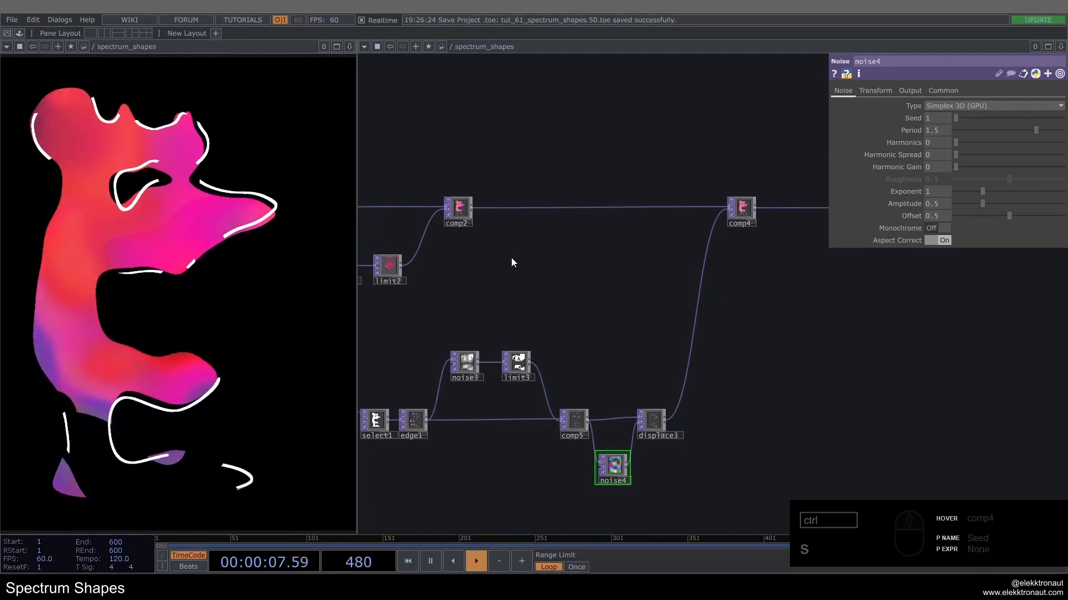
{"action": "double_click", "coordinate": [525, 252]}
{"action": "type", "text": "cir"}
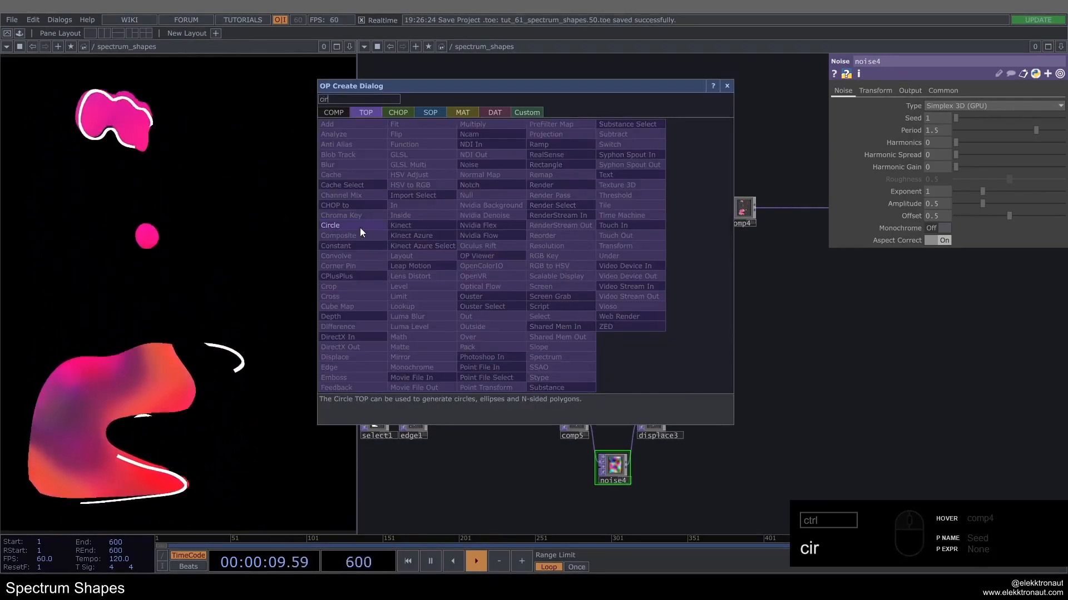
{"action": "left_click", "coordinate": [359, 228]}
{"action": "left_click", "coordinate": [543, 262]}
Step: Set circle1's Resolution to 2048 x 2048
{"action": "scroll", "coordinate": [543, 262], "scroll_direction": "up", "scroll_amount": 3}
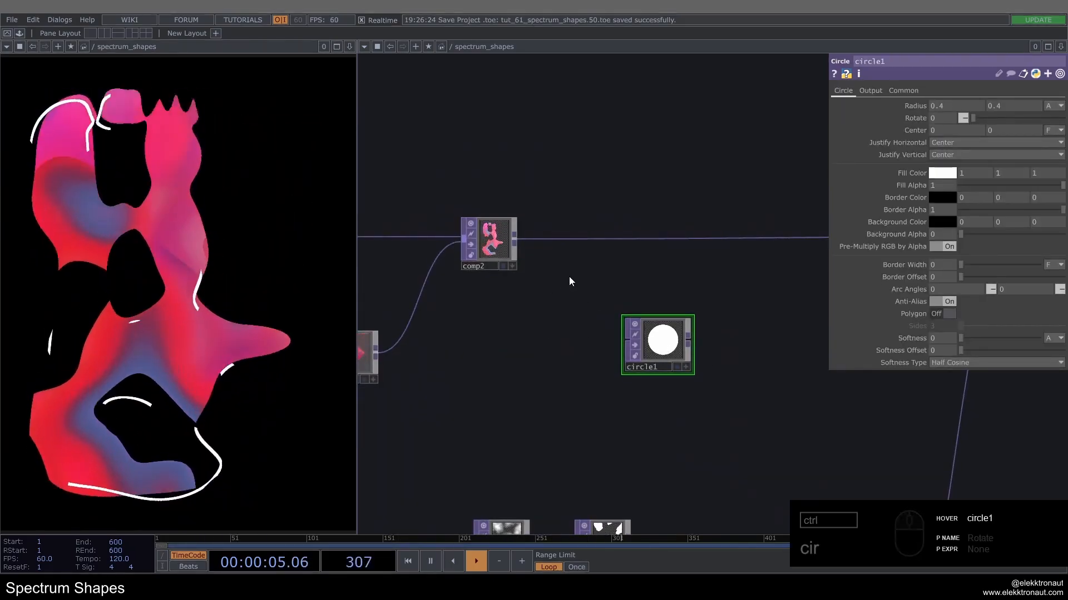
{"action": "scroll", "coordinate": [619, 357], "scroll_direction": "up", "scroll_amount": 3}
{"action": "left_click_drag", "start_coordinate": [557, 319], "coordinate": [585, 353]}
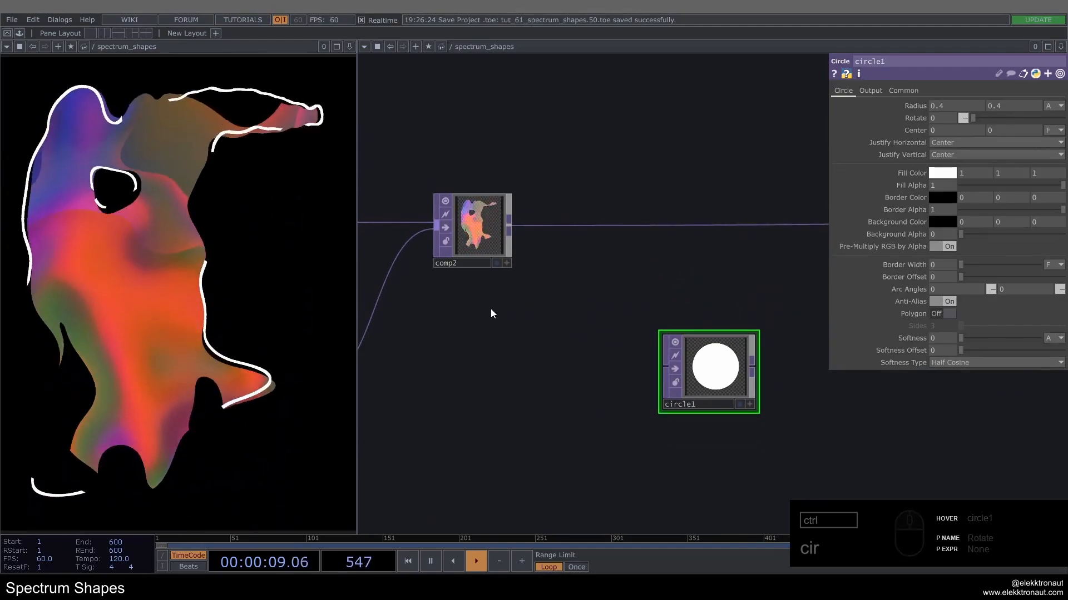
{"action": "scroll", "coordinate": [488, 219], "scroll_direction": "up", "scroll_amount": 5}
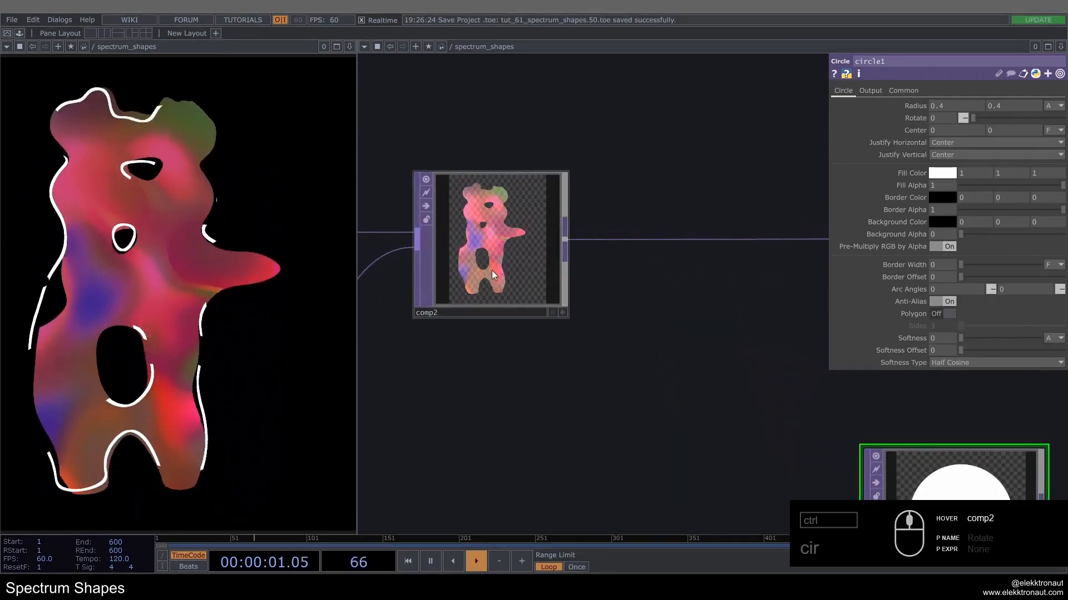
{"action": "middle_click_drag", "start_coordinate": [490, 231], "coordinate": [482, 243]}
{"action": "scroll", "coordinate": [482, 243], "scroll_direction": "down", "scroll_amount": 5}
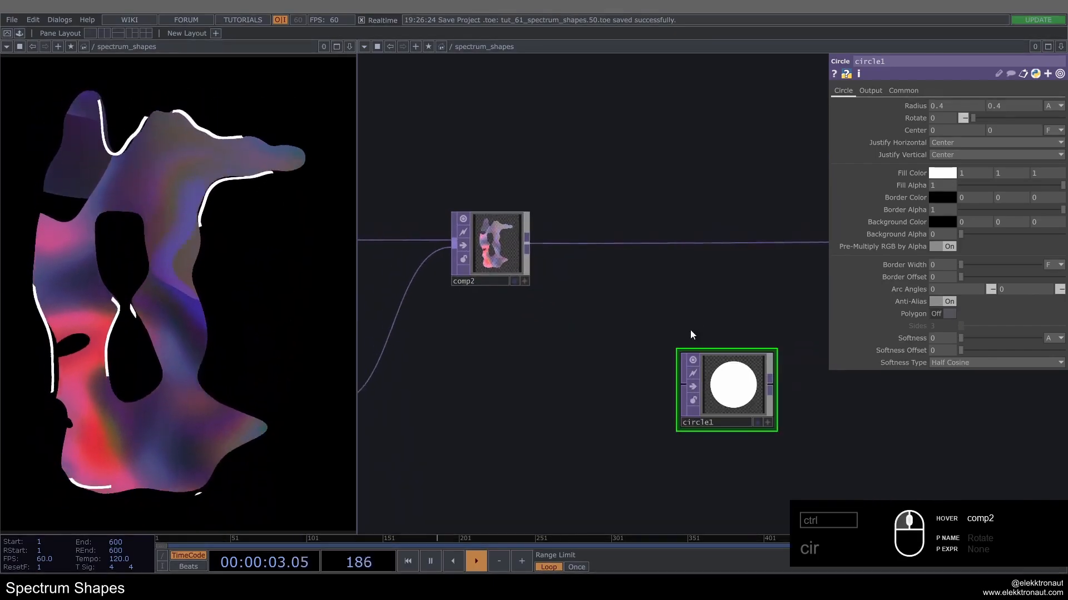
{"action": "left_click_drag", "start_coordinate": [692, 334], "coordinate": [557, 290]}
{"action": "left_click", "coordinate": [903, 90]}
{"action": "left_click", "coordinate": [1058, 117]}
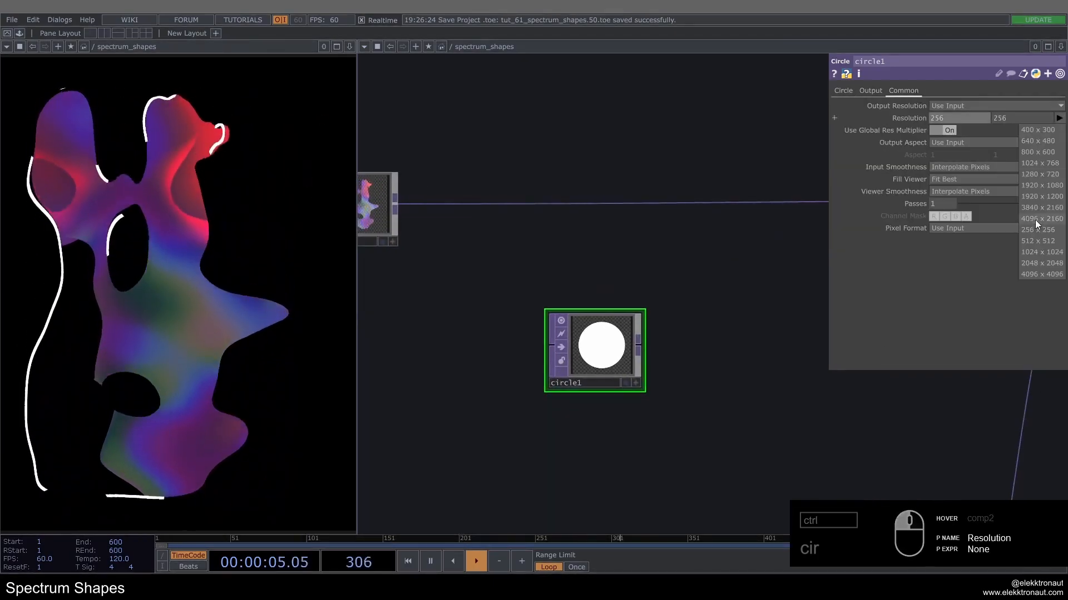
{"action": "left_click", "coordinate": [1042, 262]}
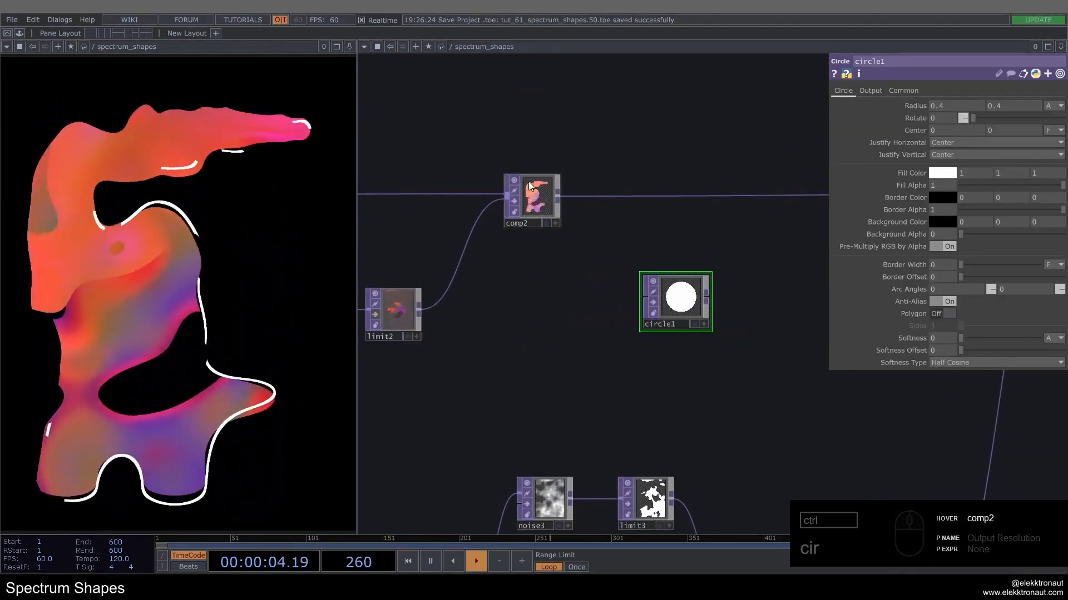
Step: Turn circle1 into a three-sided polygon and set its Rotate to 45
{"action": "scroll", "coordinate": [556, 284], "scroll_direction": "up", "scroll_amount": 5}
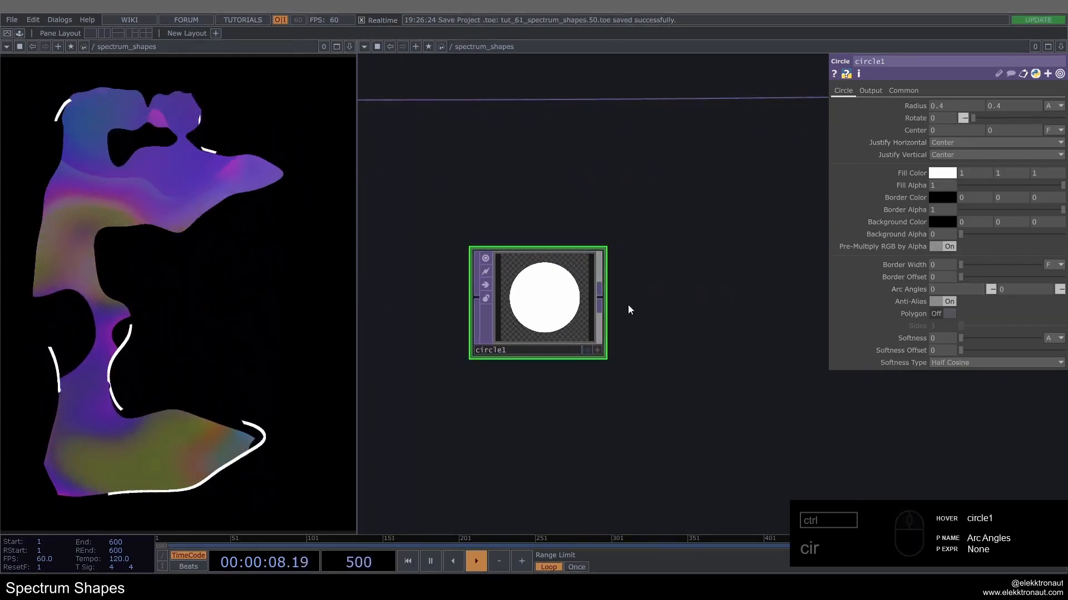
{"action": "left_click", "coordinate": [944, 315]}
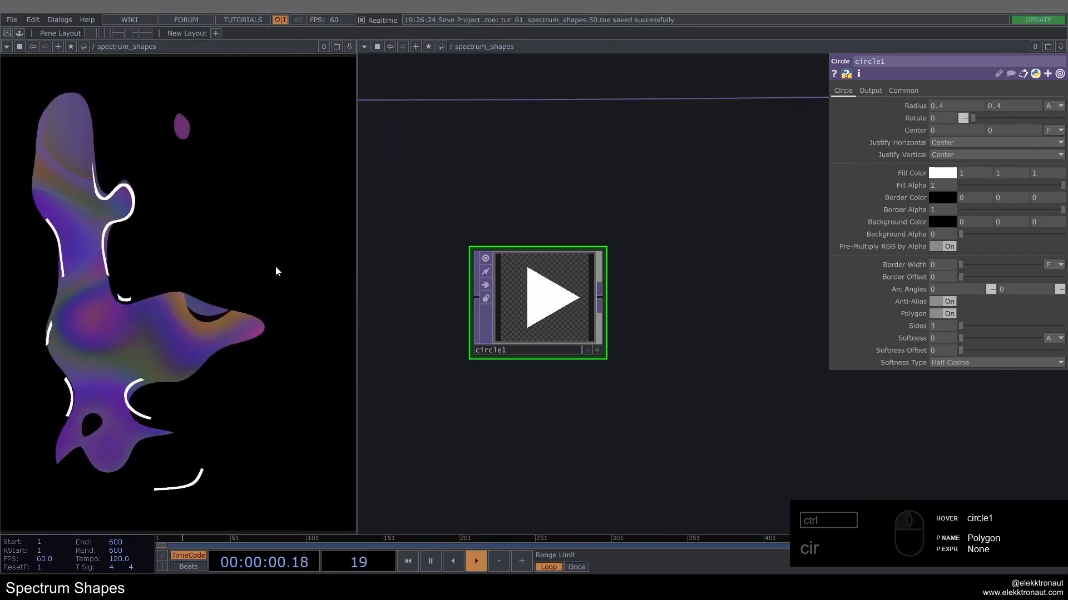
{"action": "type", "text": "5"}
{"action": "key", "text": "Return"}
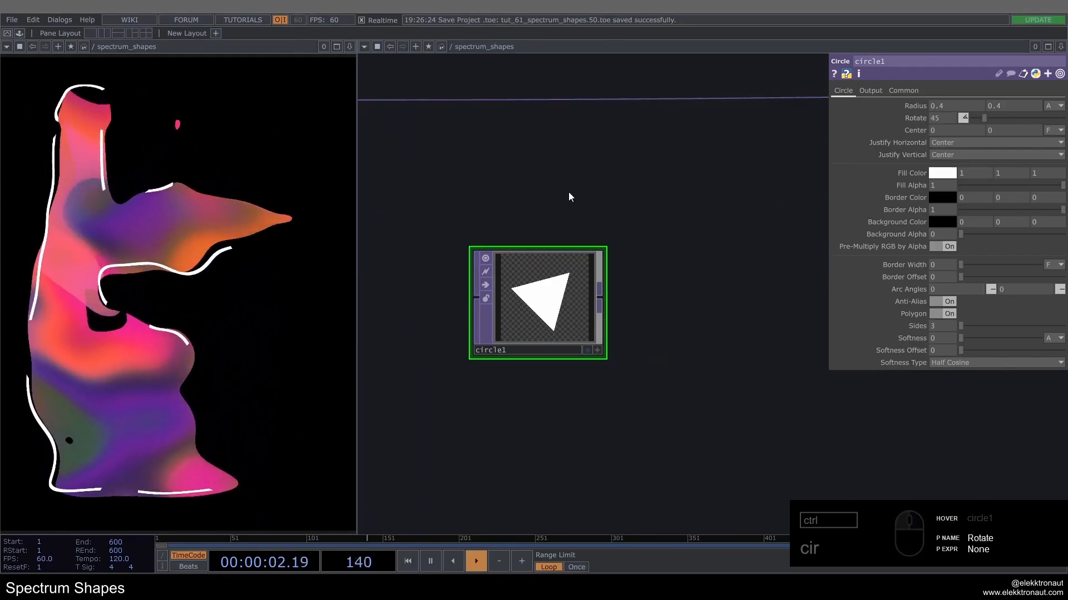
Step: Add a Transform TOP connected to the output of circle1
{"action": "scroll", "coordinate": [516, 285], "scroll_direction": "down", "scroll_amount": 3}
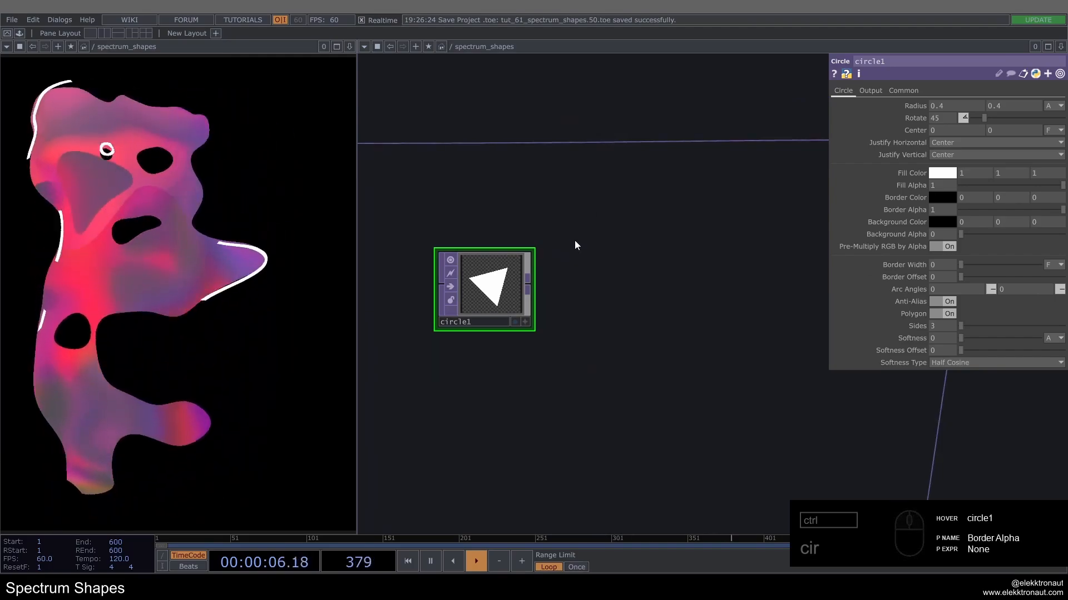
{"action": "right_click", "coordinate": [528, 278]}
{"action": "type", "text": "tr"}
{"action": "left_click", "coordinate": [623, 288]}
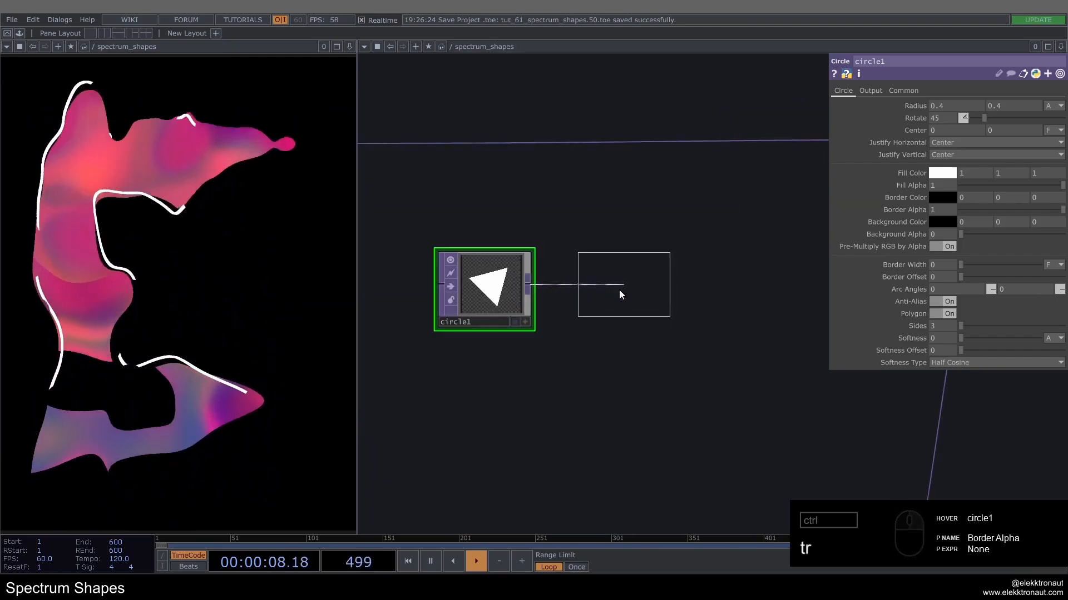
{"action": "left_click", "coordinate": [621, 294]}
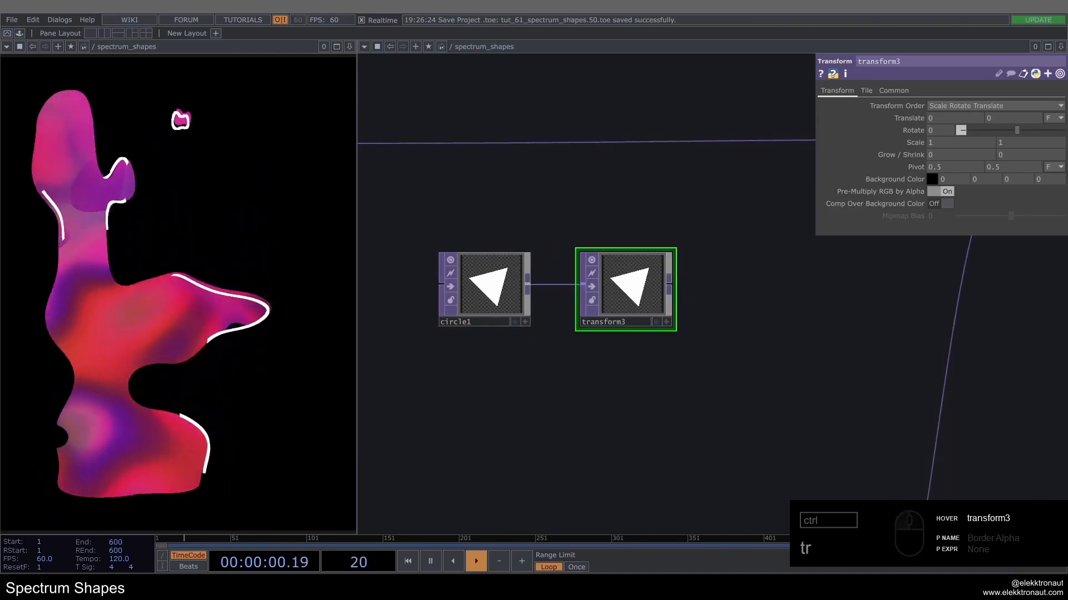
Step: Set transform3's Extend mode to Repeat so the triangle tiles
{"action": "scroll", "coordinate": [722, 234], "scroll_direction": "down", "scroll_amount": 5}
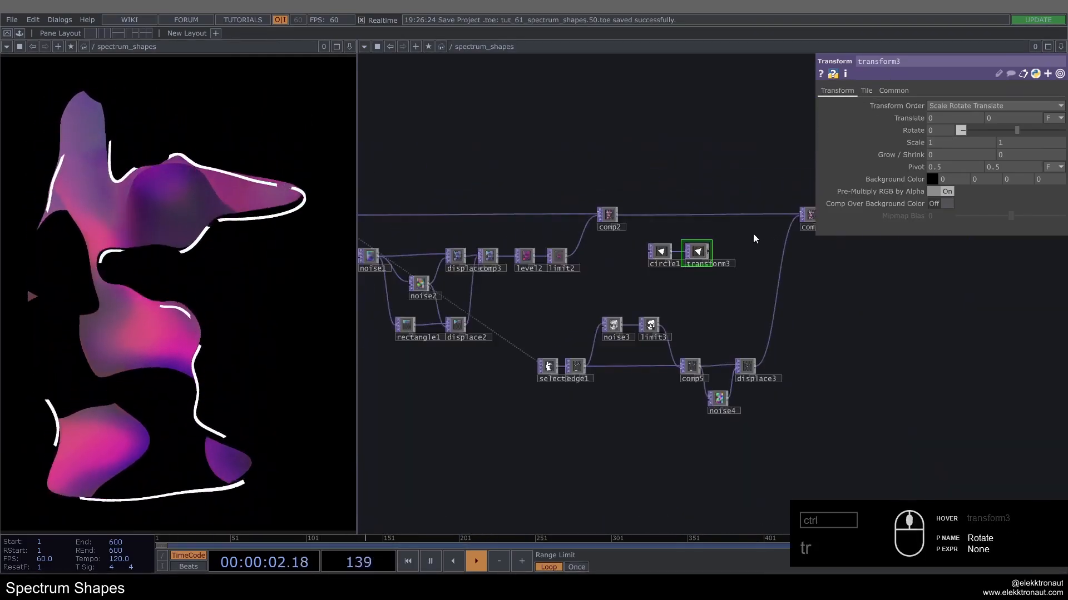
{"action": "scroll", "coordinate": [690, 240], "scroll_direction": "up", "scroll_amount": 6}
{"action": "left_click", "coordinate": [866, 90]}
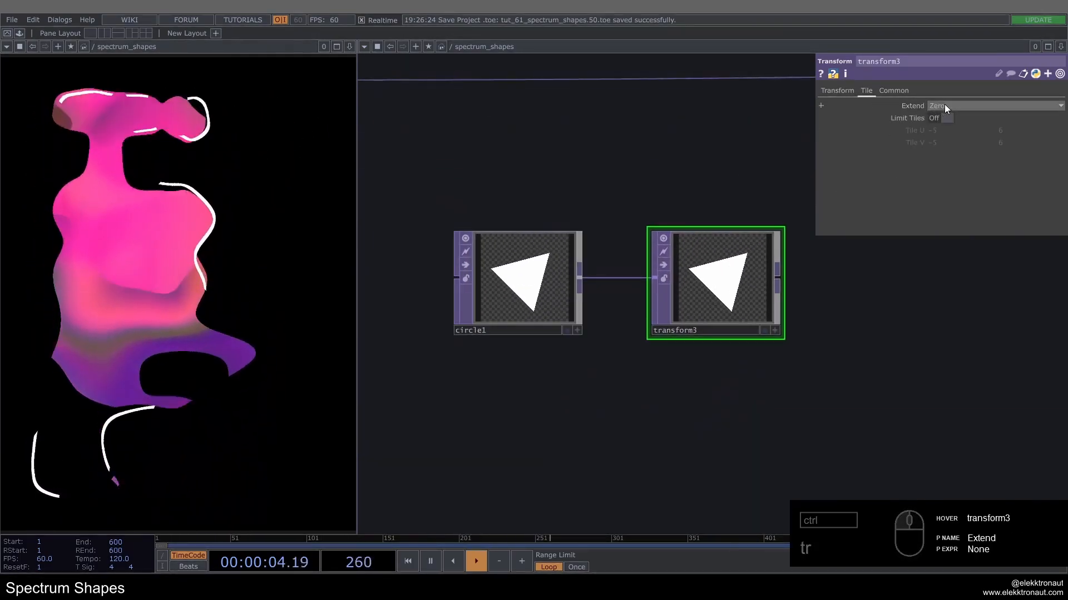
{"action": "left_click", "coordinate": [940, 107]}
{"action": "left_click", "coordinate": [946, 136]}
{"action": "left_click", "coordinate": [837, 90]}
Step: Set transform3's Scale to 0.1 in both directions to make a grid of small triangles
{"action": "scroll", "coordinate": [736, 164], "scroll_direction": "up", "scroll_amount": 3}
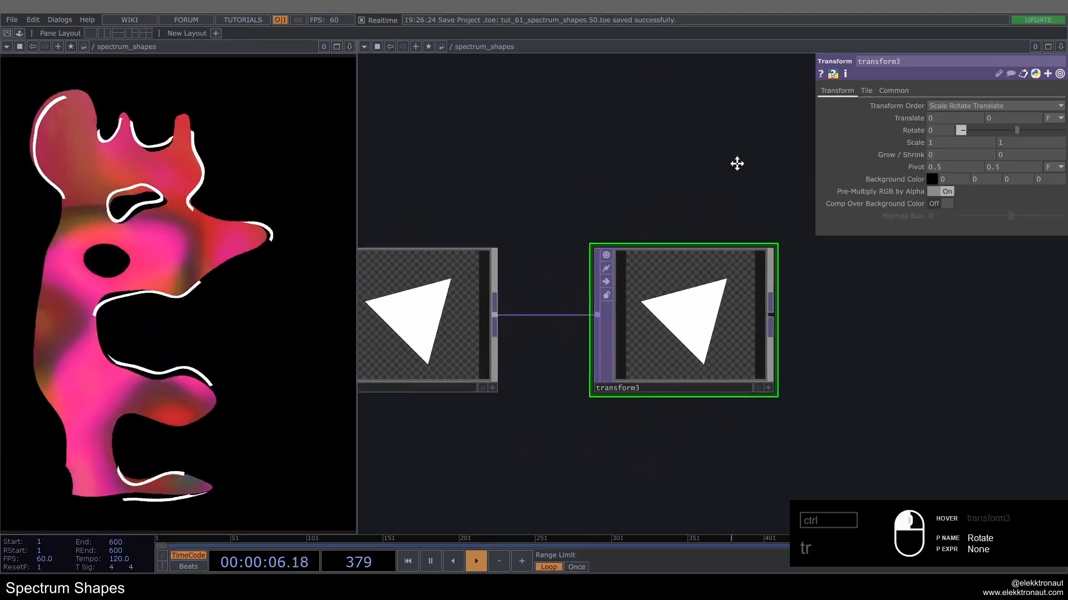
{"action": "left_click_drag", "start_coordinate": [694, 186], "coordinate": [737, 169]}
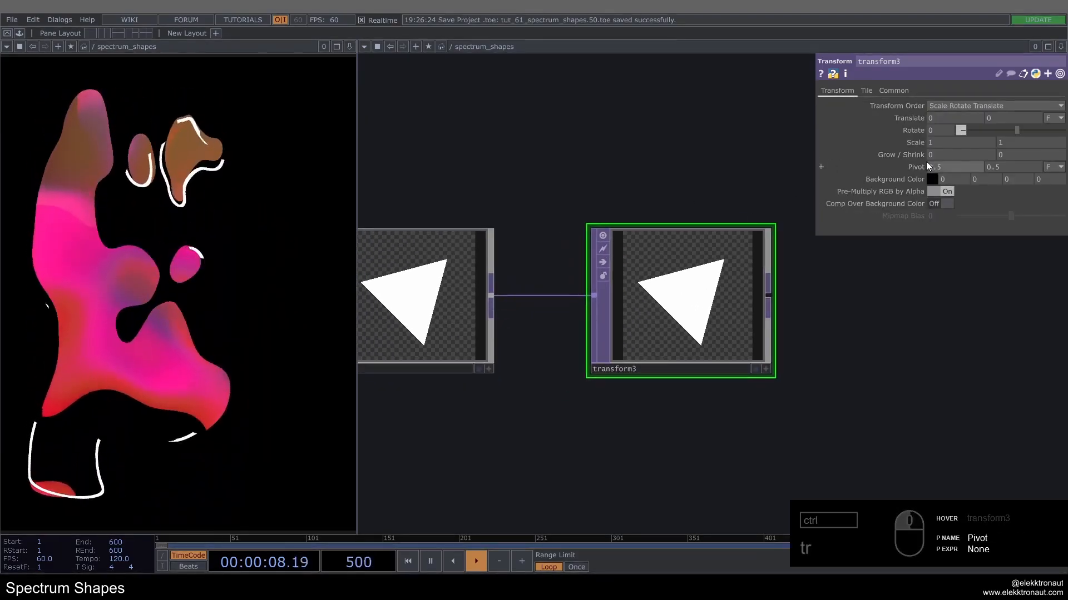
{"action": "middle_click_drag", "start_coordinate": [913, 142], "coordinate": [867, 131]}
{"action": "scroll", "coordinate": [660, 145], "scroll_direction": "up", "scroll_amount": 3}
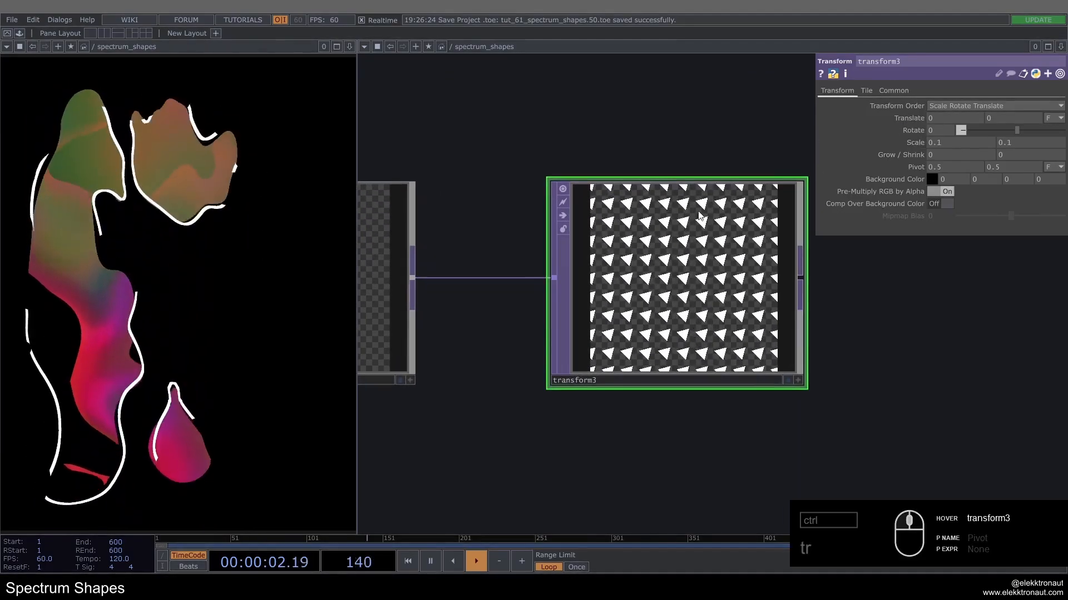
{"action": "left_click_drag", "start_coordinate": [660, 145], "coordinate": [652, 148]}
{"action": "scroll", "coordinate": [613, 275], "scroll_direction": "up", "scroll_amount": 3}
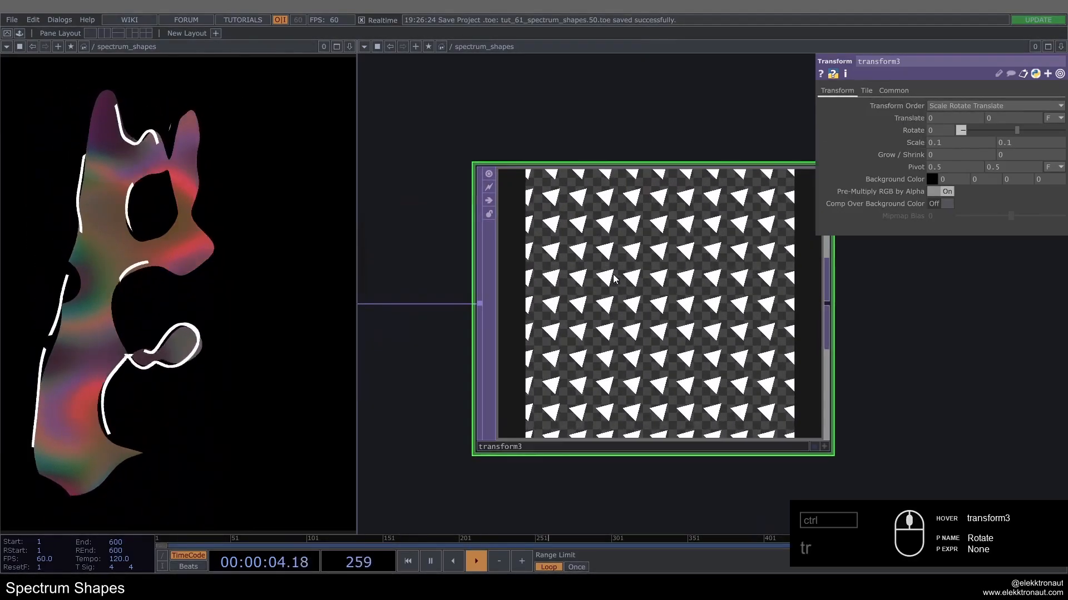
Step: Set transform3's Rotate to 45
{"action": "scroll", "coordinate": [651, 275], "scroll_direction": "down", "scroll_amount": 3}
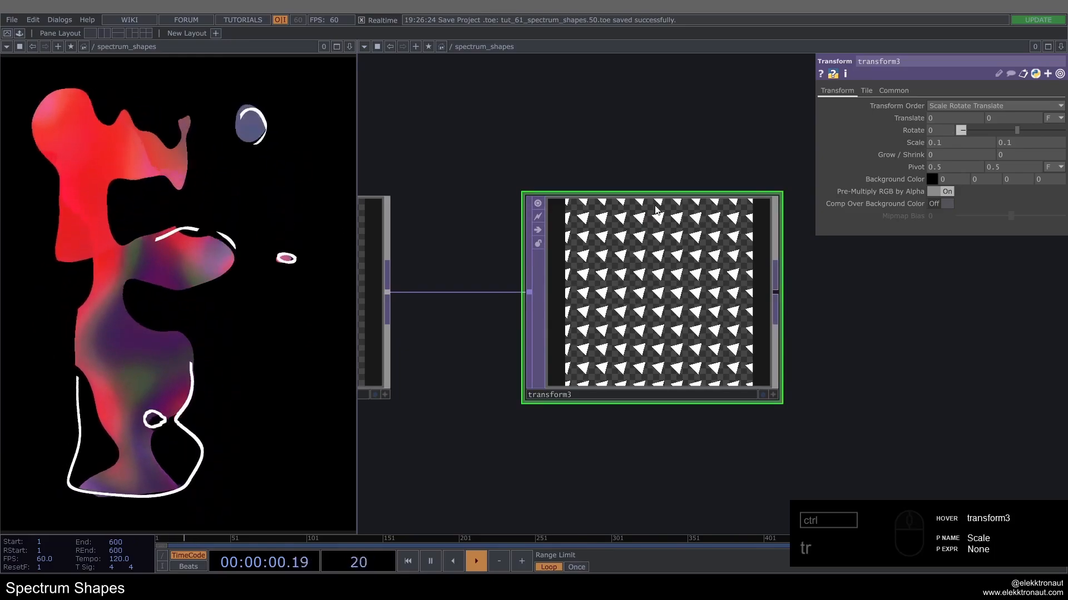
{"action": "left_click_drag", "start_coordinate": [939, 133], "coordinate": [792, 134]}
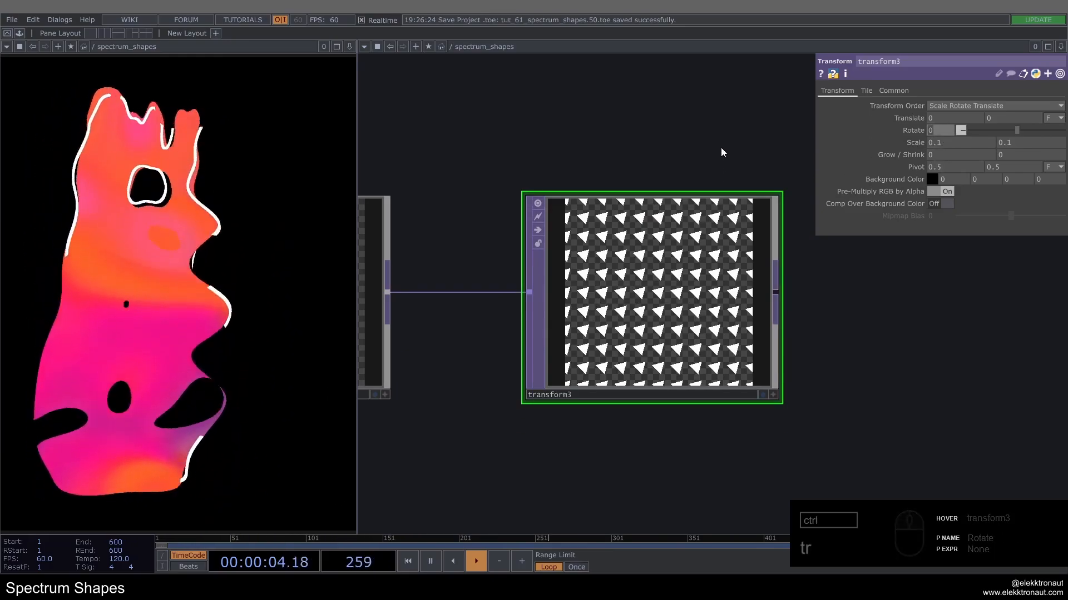
{"action": "type", "text": "45"}
{"action": "key", "text": "Return"}
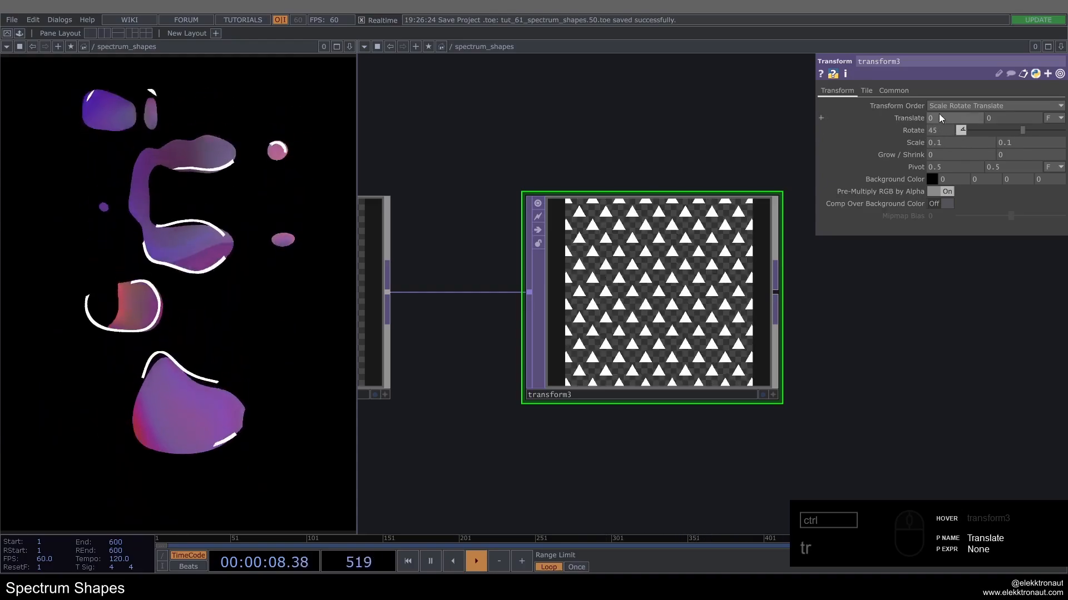
Step: Try a Rotate of 0 on circle1 and undo the change
{"action": "scroll", "coordinate": [693, 167], "scroll_direction": "down", "scroll_amount": 4}
{"action": "scroll", "coordinate": [717, 187], "scroll_direction": "up", "scroll_amount": 3}
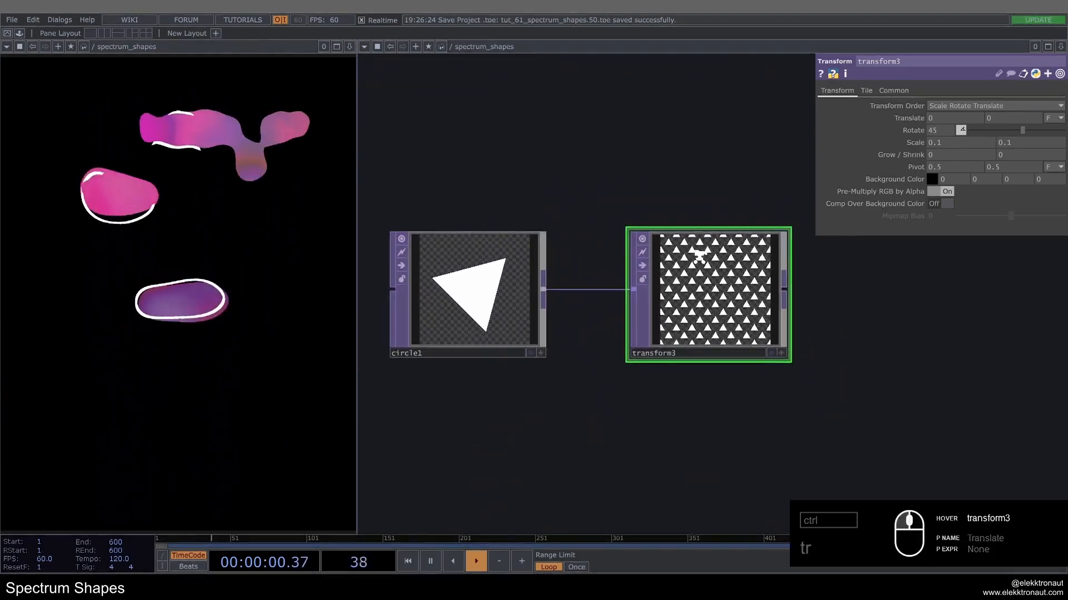
{"action": "left_click", "coordinate": [439, 300]}
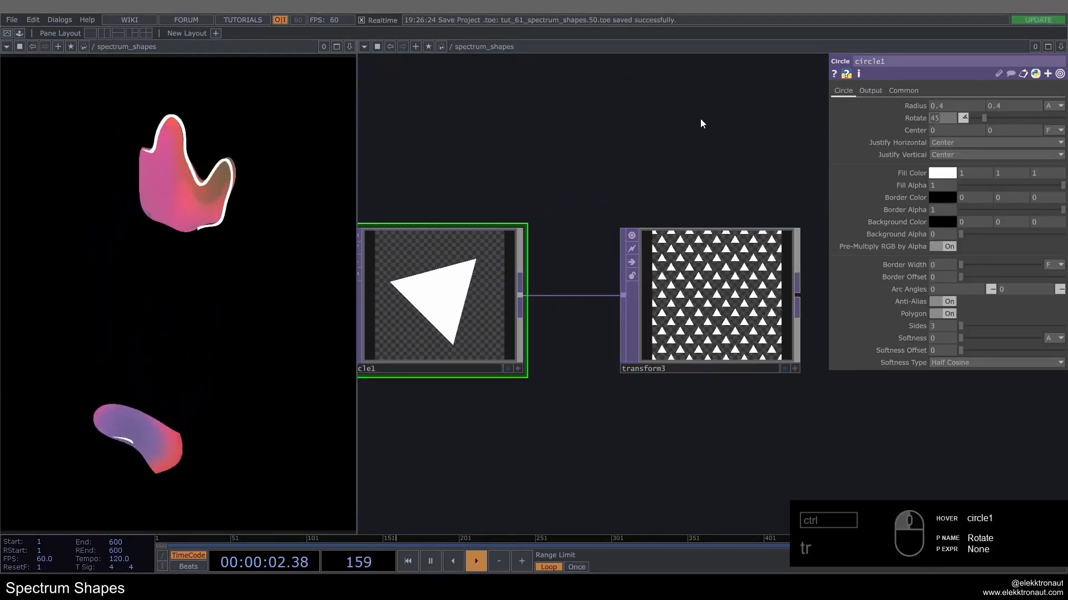
{"action": "type", "text": "0"}
{"action": "key", "text": "Return"}
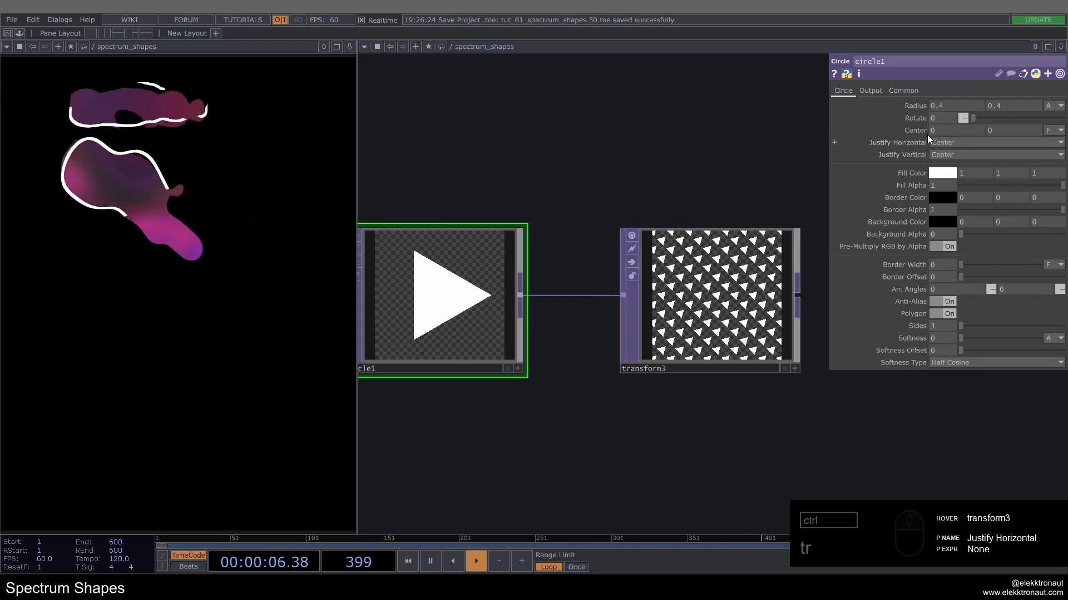
{"action": "key", "text": "ctrl+z"}
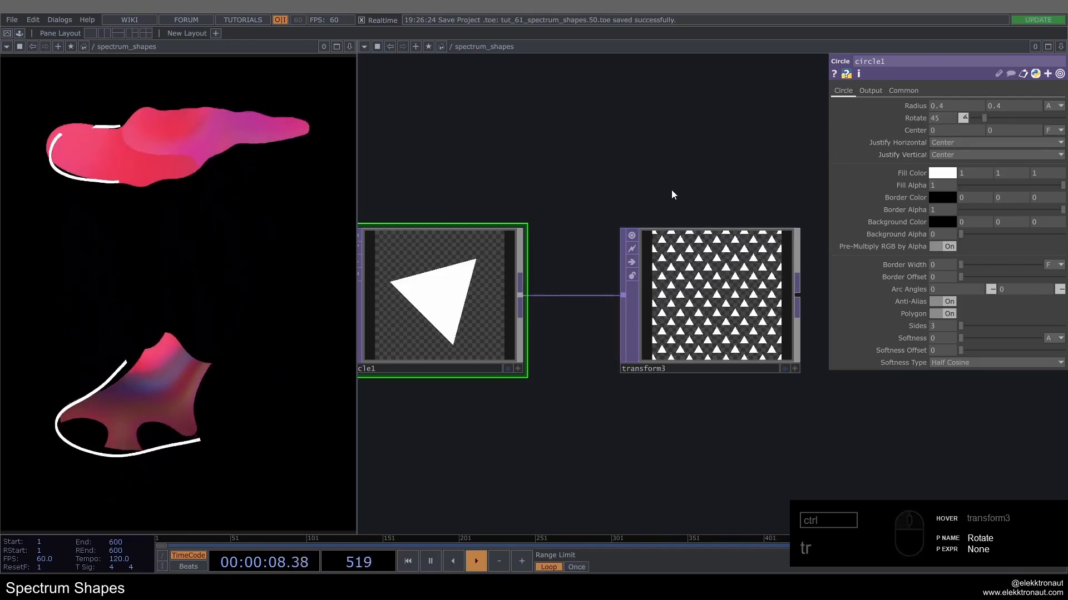
Step: Inspect the tiled triangle pattern and the parameters of transform3
{"action": "left_click_drag", "start_coordinate": [706, 135], "coordinate": [585, 130]}
{"action": "scroll", "coordinate": [596, 287], "scroll_direction": "up", "scroll_amount": 6}
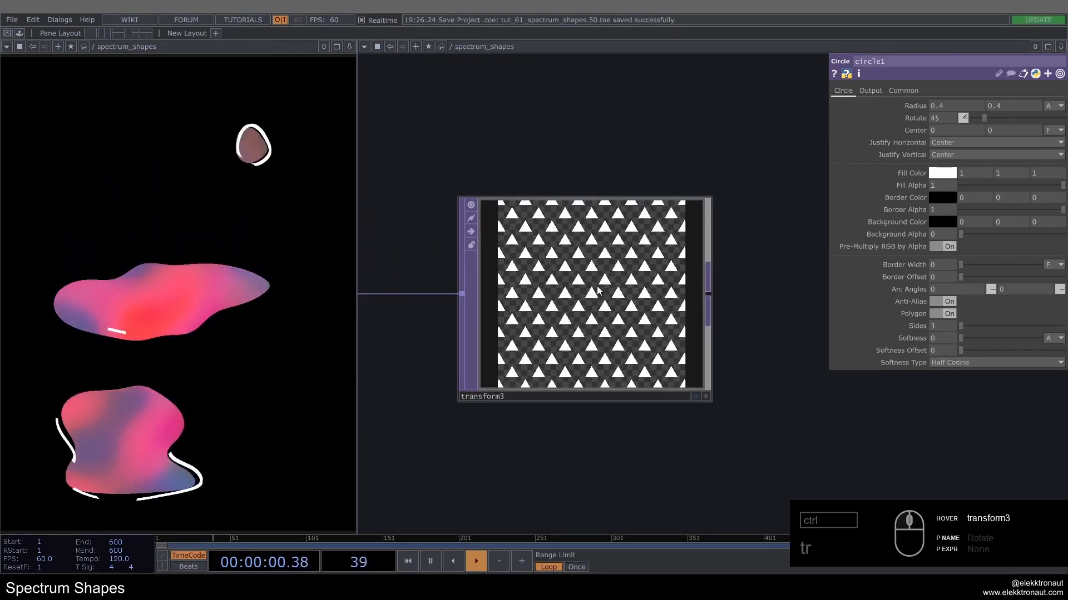
{"action": "scroll", "coordinate": [596, 287], "scroll_direction": "down", "scroll_amount": 9}
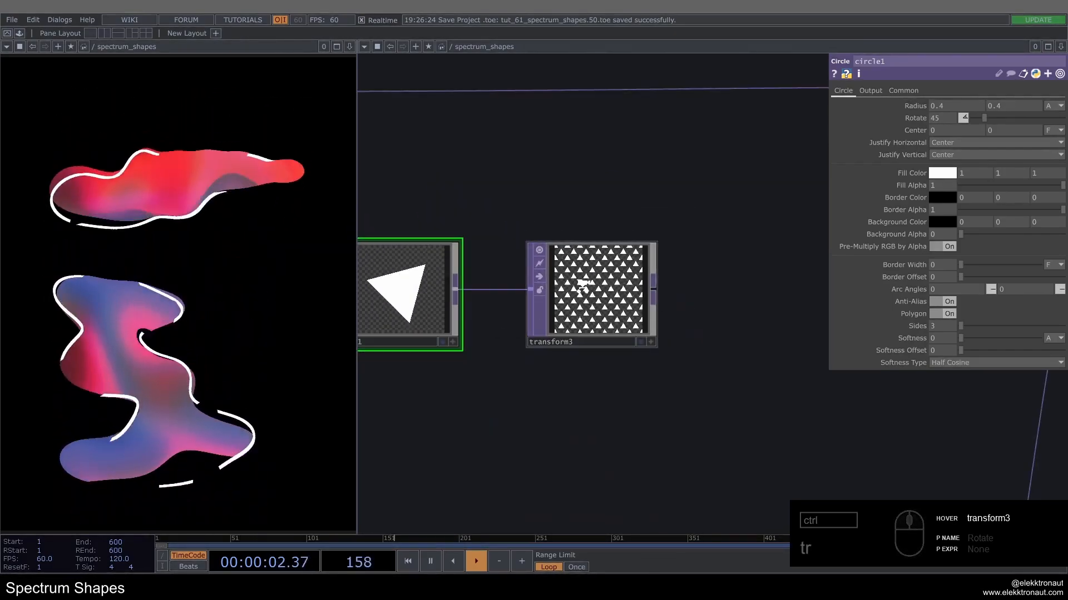
{"action": "scroll", "coordinate": [584, 288], "scroll_direction": "up", "scroll_amount": 2}
{"action": "left_click", "coordinate": [593, 295]}
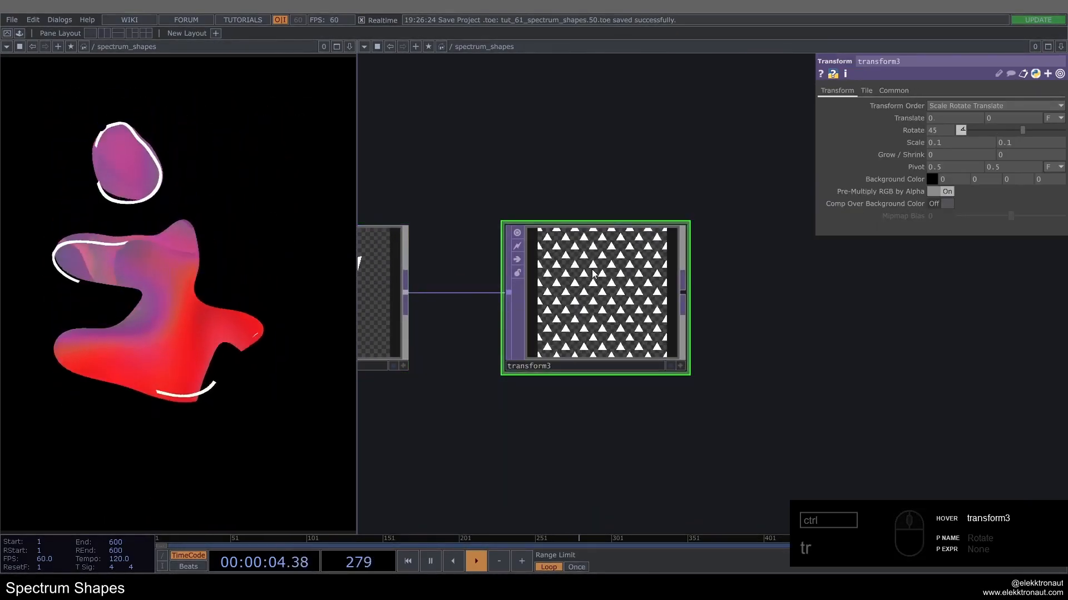
{"action": "scroll", "coordinate": [594, 274], "scroll_direction": "up", "scroll_amount": 4}
{"action": "scroll", "coordinate": [594, 273], "scroll_direction": "down", "scroll_amount": 3}
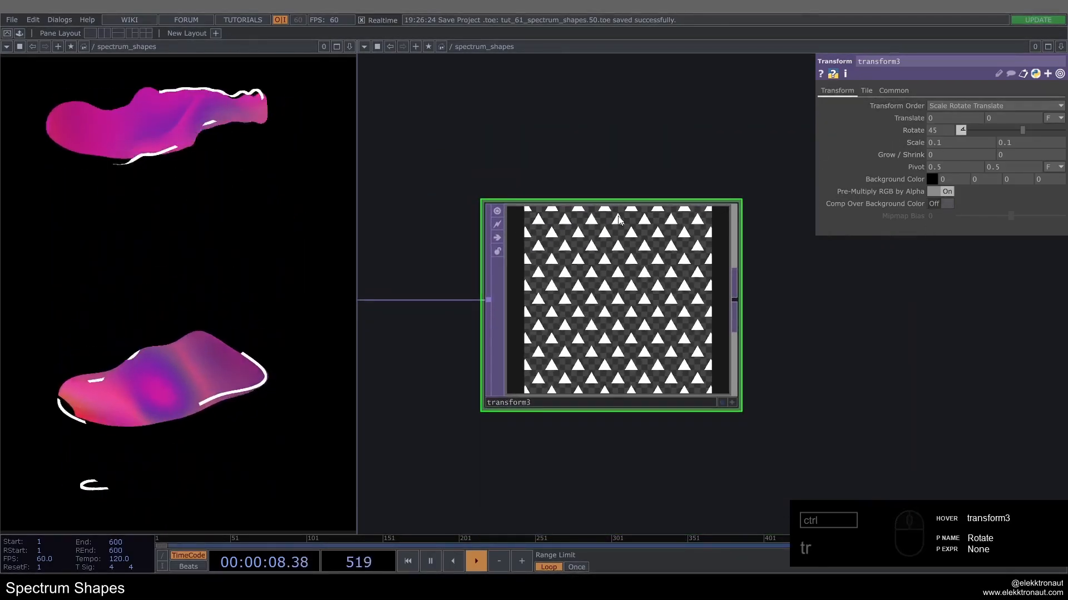
Step: Copy noise1's Translate Y parameter with the expression absTime.seconds*-.3 for reuse near transform3
{"action": "scroll", "coordinate": [619, 219], "scroll_direction": "down", "scroll_amount": 6}
{"action": "scroll", "coordinate": [572, 305], "scroll_direction": "up", "scroll_amount": 3}
{"action": "left_click", "coordinate": [502, 288]}
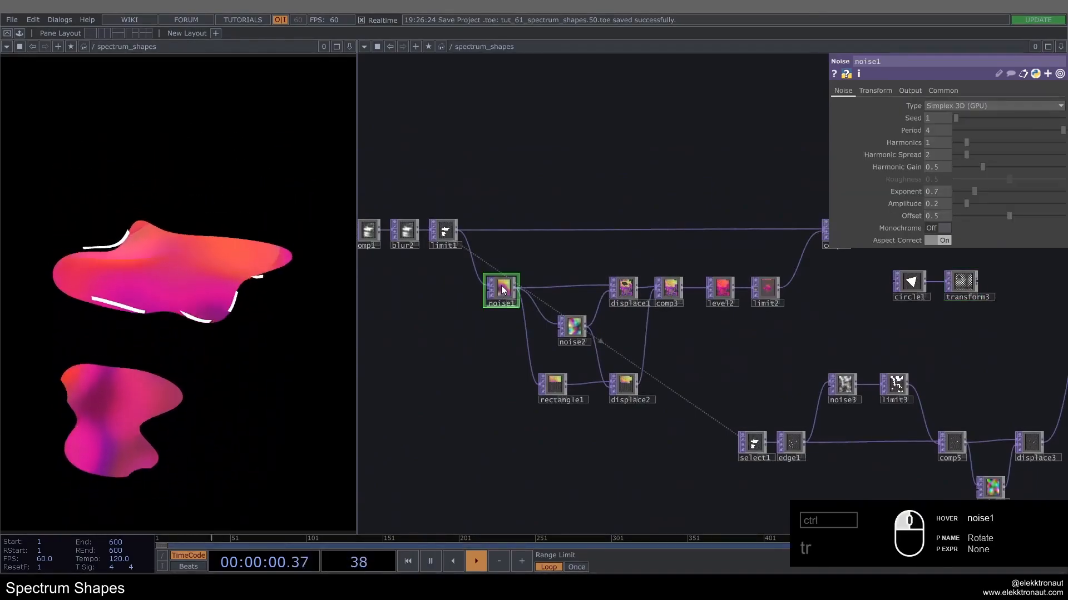
{"action": "left_click", "coordinate": [912, 91]}
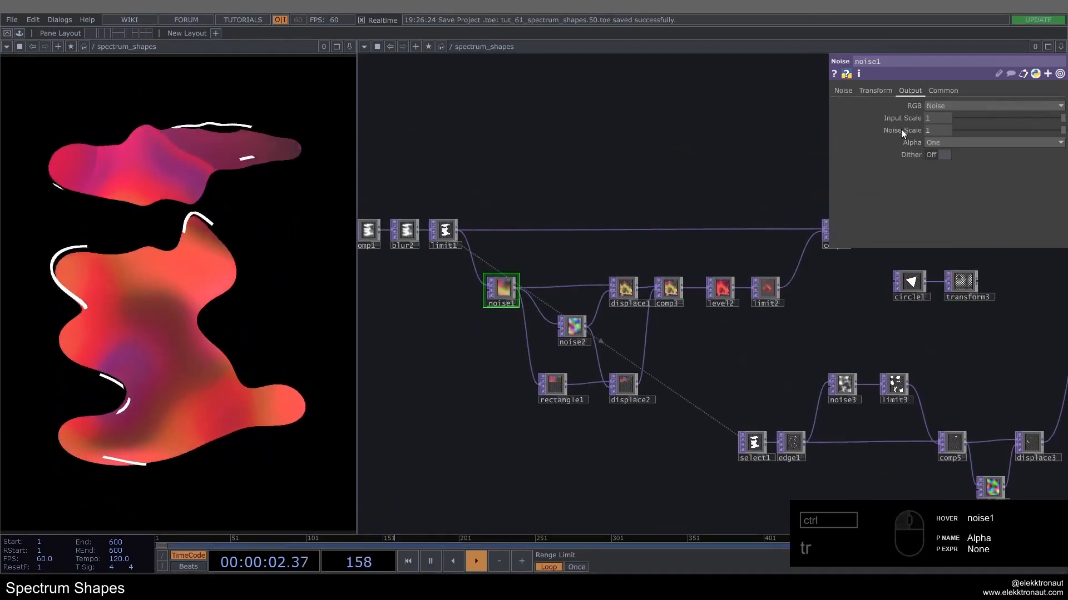
{"action": "left_click", "coordinate": [875, 90]}
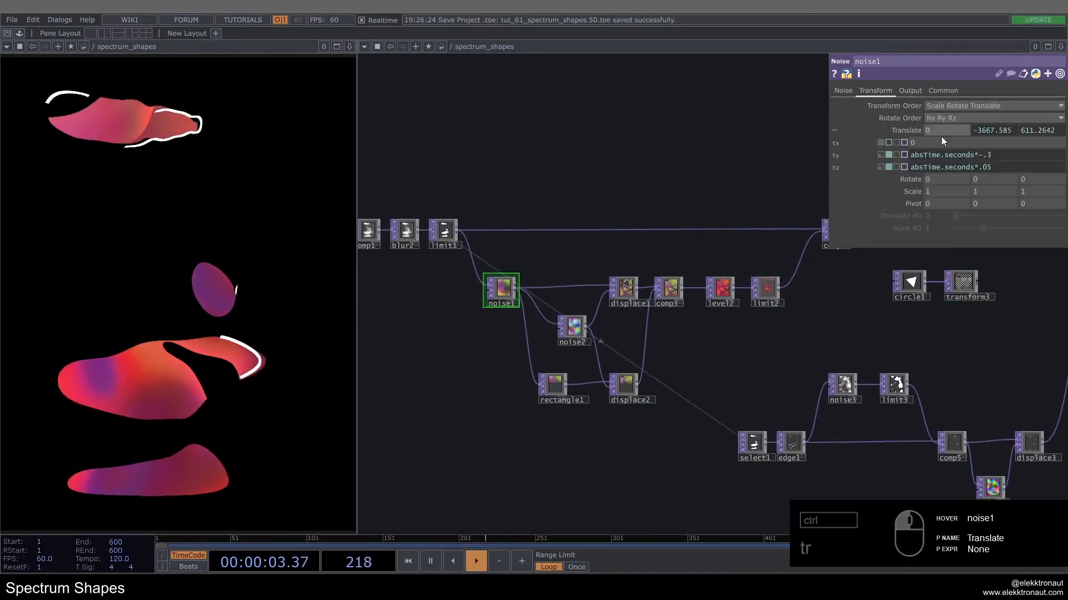
{"action": "right_click", "coordinate": [838, 158]}
{"action": "left_click", "coordinate": [859, 126]}
{"action": "left_click_drag", "start_coordinate": [884, 296], "coordinate": [629, 313]}
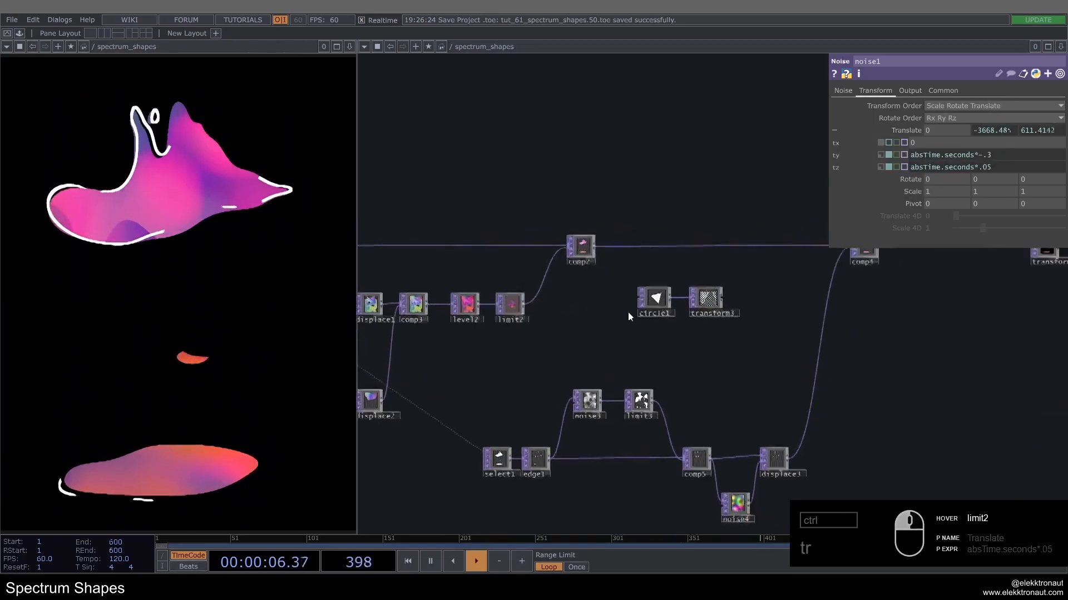
Step: Paste noise1's copied Translate Y into transform3's Translate Y as the reference op('noise1').par.ty
{"action": "scroll", "coordinate": [629, 315], "scroll_direction": "up", "scroll_amount": 3}
{"action": "left_click", "coordinate": [695, 317]}
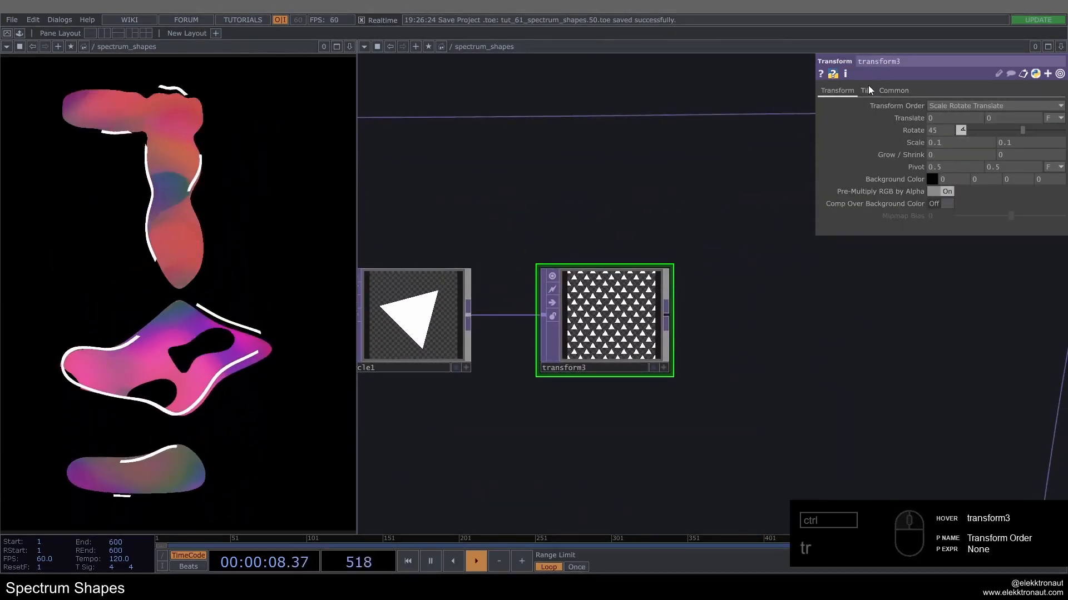
{"action": "left_click", "coordinate": [917, 119]}
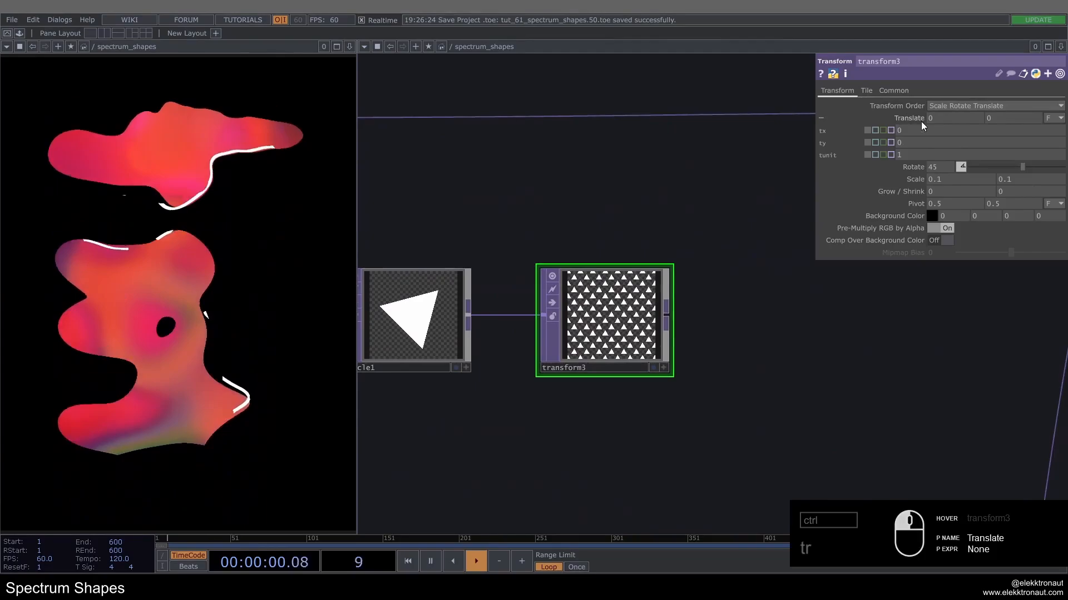
{"action": "right_click", "coordinate": [823, 145]}
{"action": "left_click", "coordinate": [869, 144]}
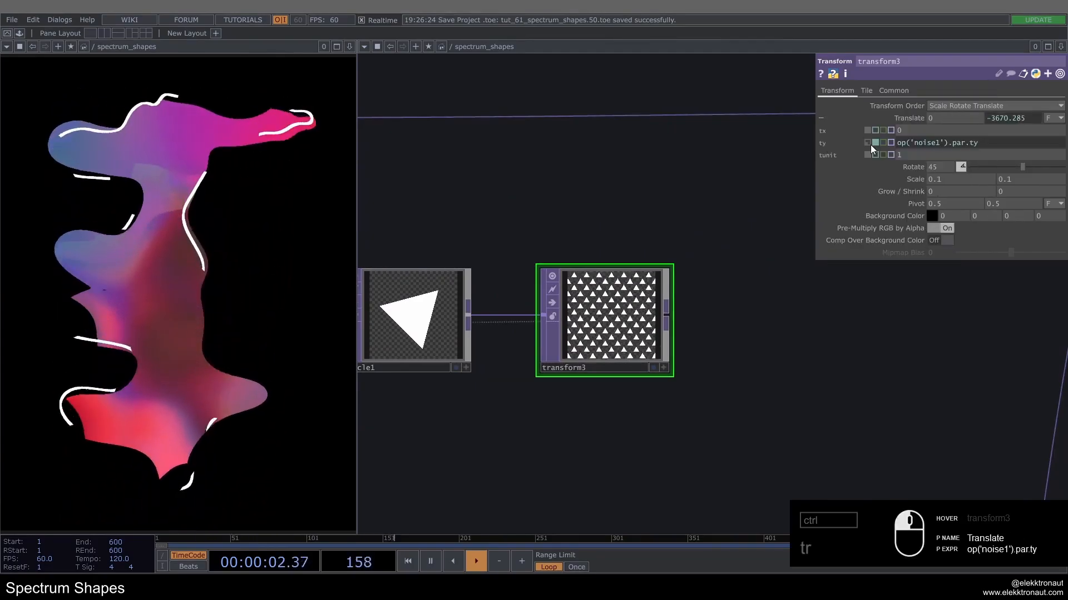
Step: Examine the moving triangle pattern of transform3 and its place in the surrounding network
{"action": "scroll", "coordinate": [581, 314], "scroll_direction": "up", "scroll_amount": 2}
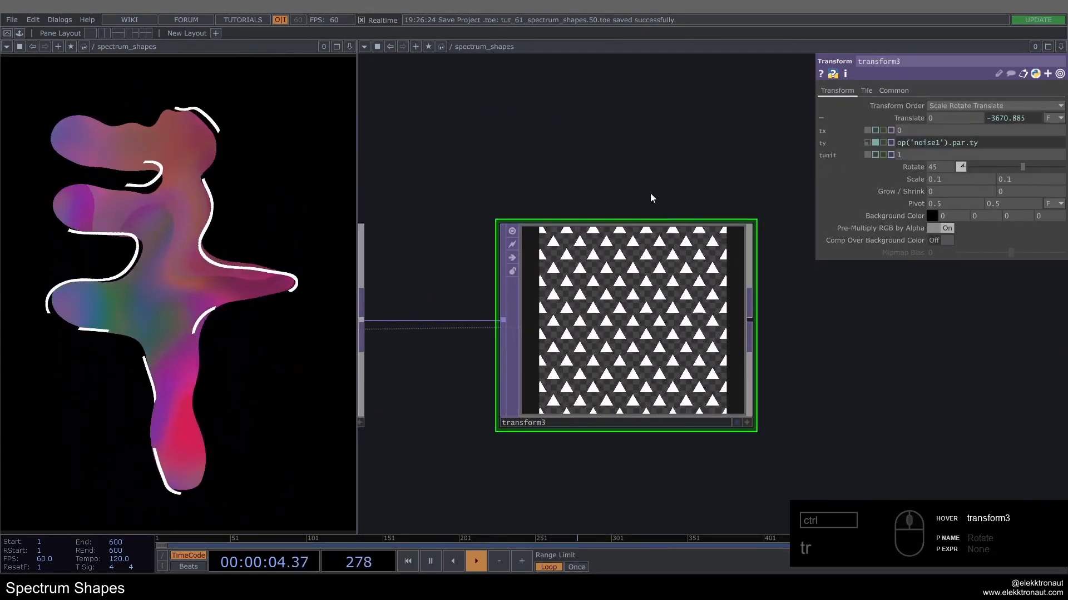
{"action": "scroll", "coordinate": [739, 318], "scroll_direction": "down", "scroll_amount": 7}
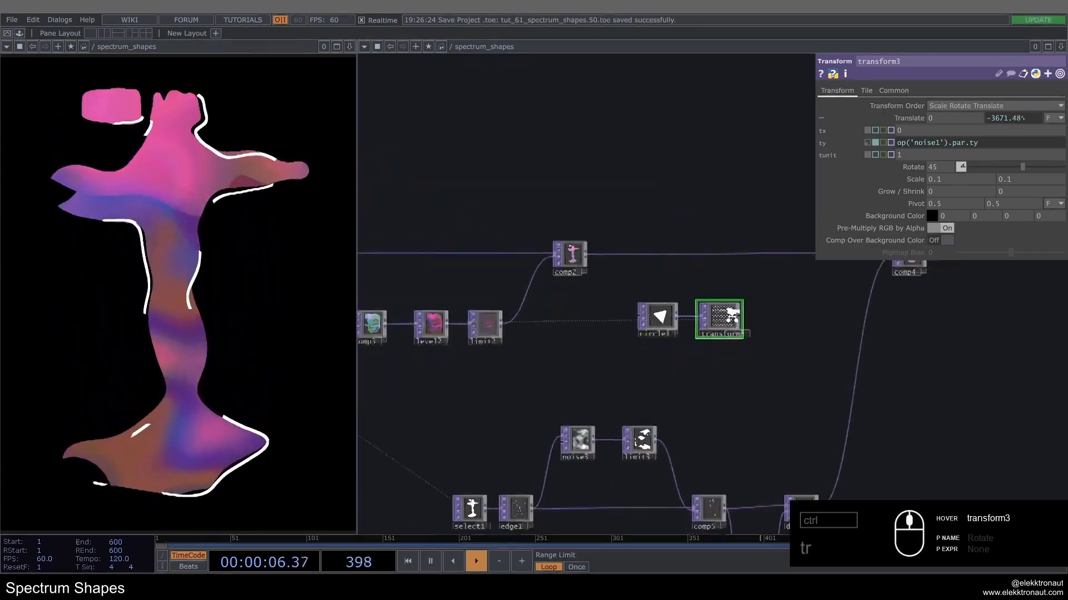
{"action": "scroll", "coordinate": [733, 315], "scroll_direction": "down", "scroll_amount": 4}
{"action": "scroll", "coordinate": [531, 322], "scroll_direction": "up", "scroll_amount": 6}
{"action": "scroll", "coordinate": [384, 325], "scroll_direction": "up", "scroll_amount": 5}
{"action": "scroll", "coordinate": [385, 324], "scroll_direction": "down", "scroll_amount": 6}
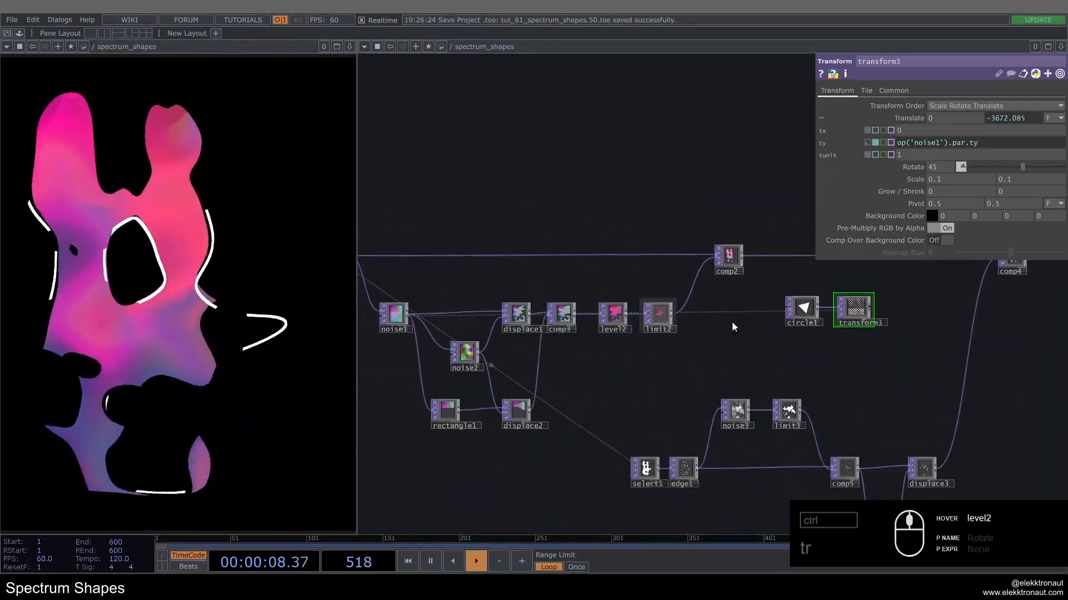
{"action": "scroll", "coordinate": [675, 301], "scroll_direction": "up", "scroll_amount": 5}
{"action": "scroll", "coordinate": [571, 257], "scroll_direction": "up", "scroll_amount": 2}
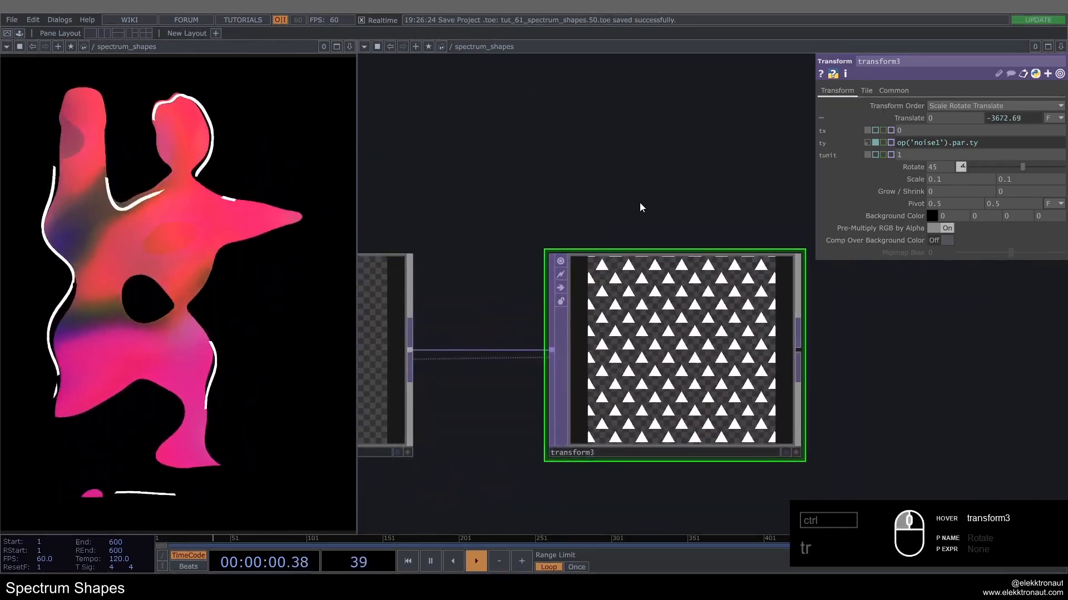
{"action": "scroll", "coordinate": [640, 200], "scroll_direction": "down", "scroll_amount": 2}
{"action": "left_click_drag", "start_coordinate": [628, 190], "coordinate": [675, 218]}
Step: Set both Scale values of transform3 to 0.015 for a much finer triangle pattern
{"action": "left_click", "coordinate": [916, 118]}
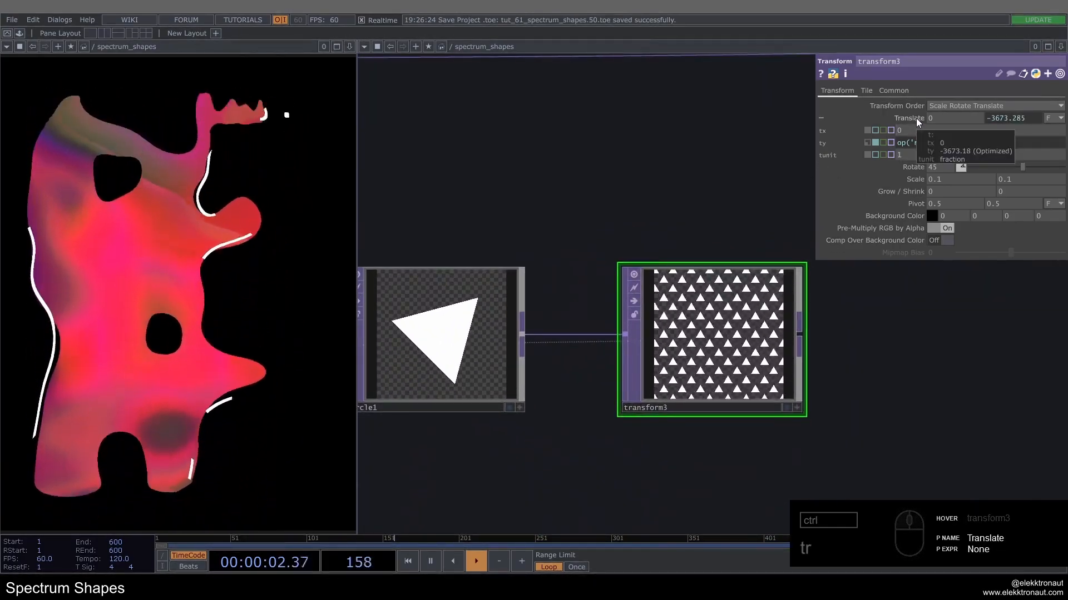
{"action": "scroll", "coordinate": [725, 370], "scroll_direction": "up", "scroll_amount": 2}
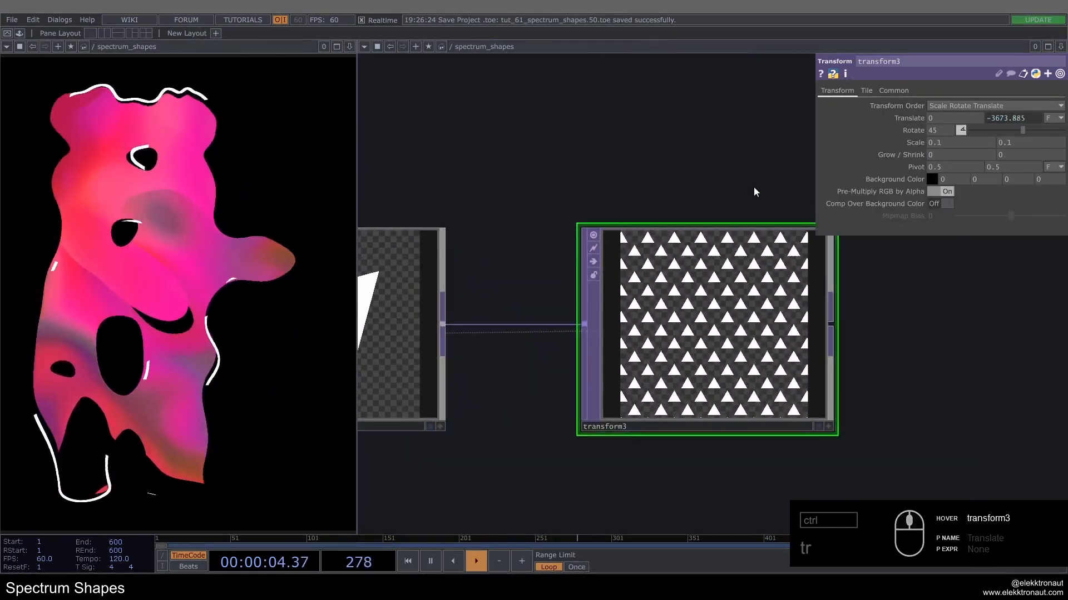
{"action": "left_click_drag", "start_coordinate": [778, 196], "coordinate": [695, 187]}
{"action": "left_click", "coordinate": [938, 143]}
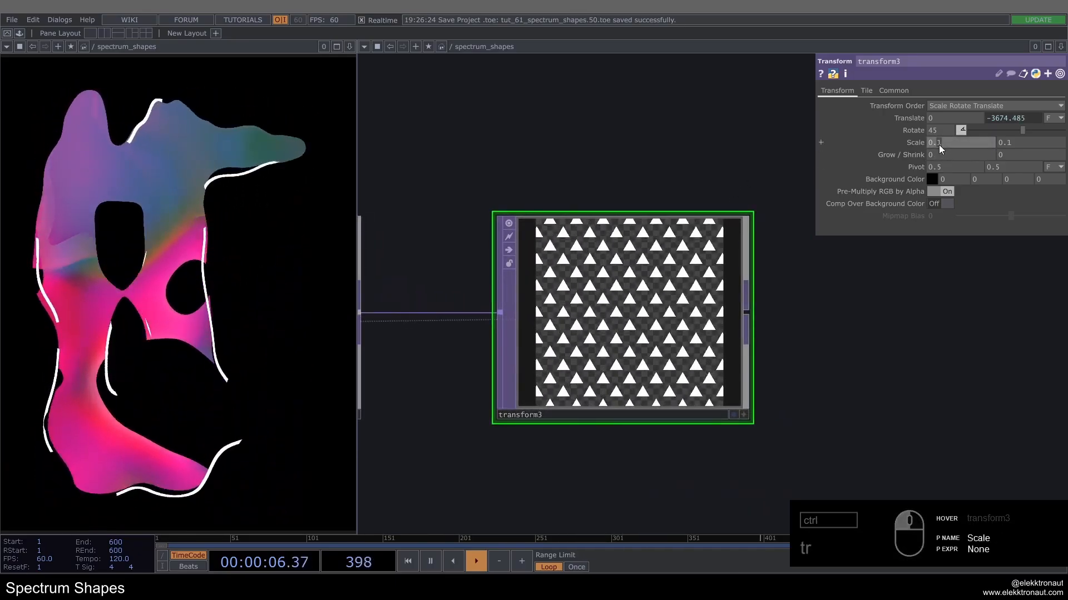
{"action": "type", "text": "0.015"}
{"action": "key", "text": "Return"}
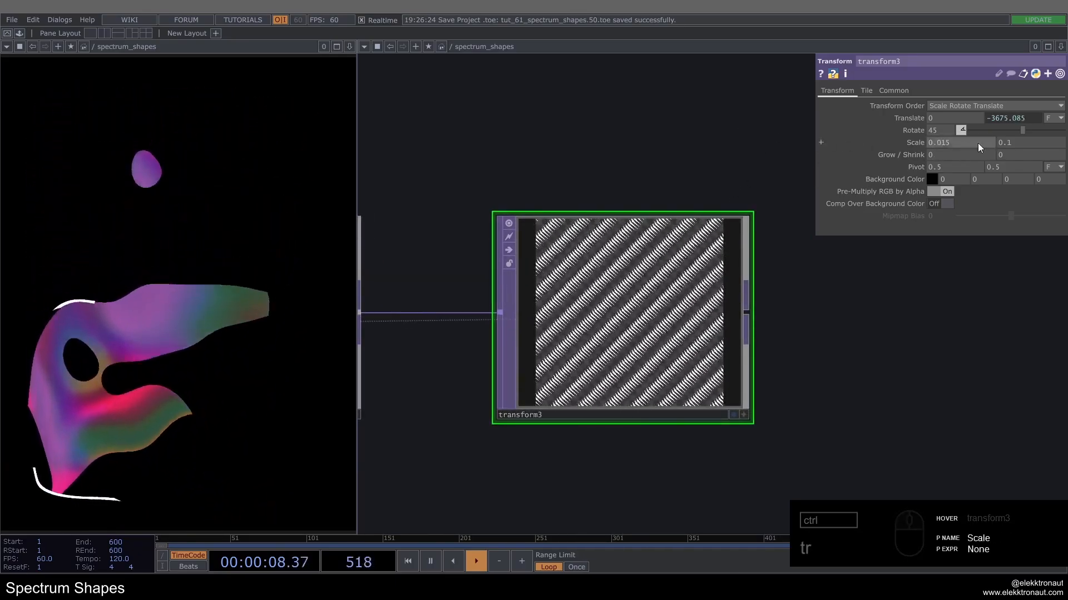
{"action": "left_click_drag", "start_coordinate": [1013, 143], "coordinate": [1008, 144]}
{"action": "type", "text": "015"}
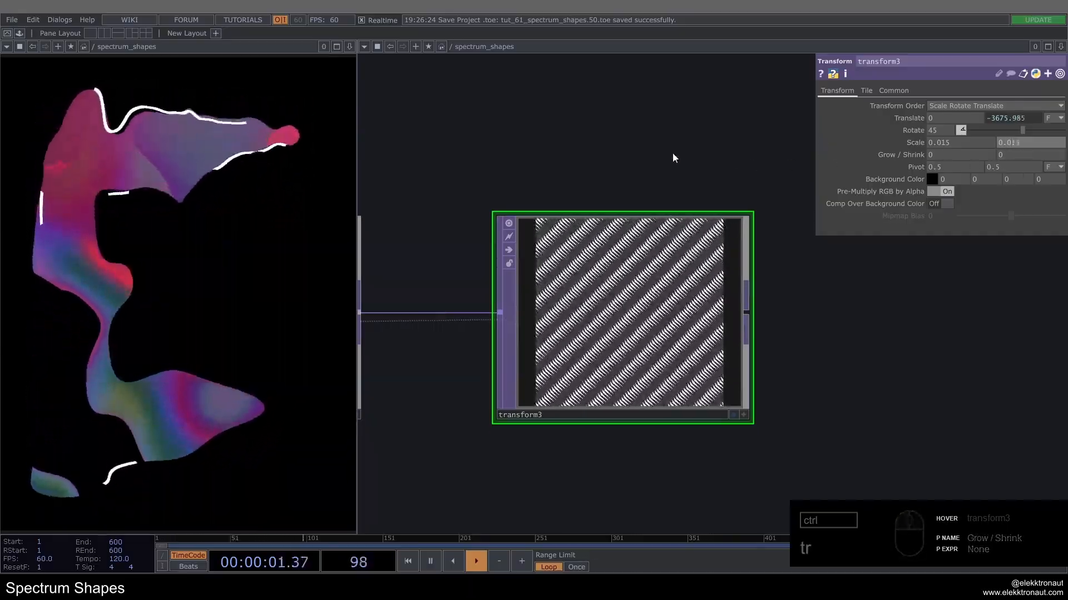
{"action": "key", "text": "Return"}
{"action": "scroll", "coordinate": [600, 297], "scroll_direction": "up", "scroll_amount": 6}
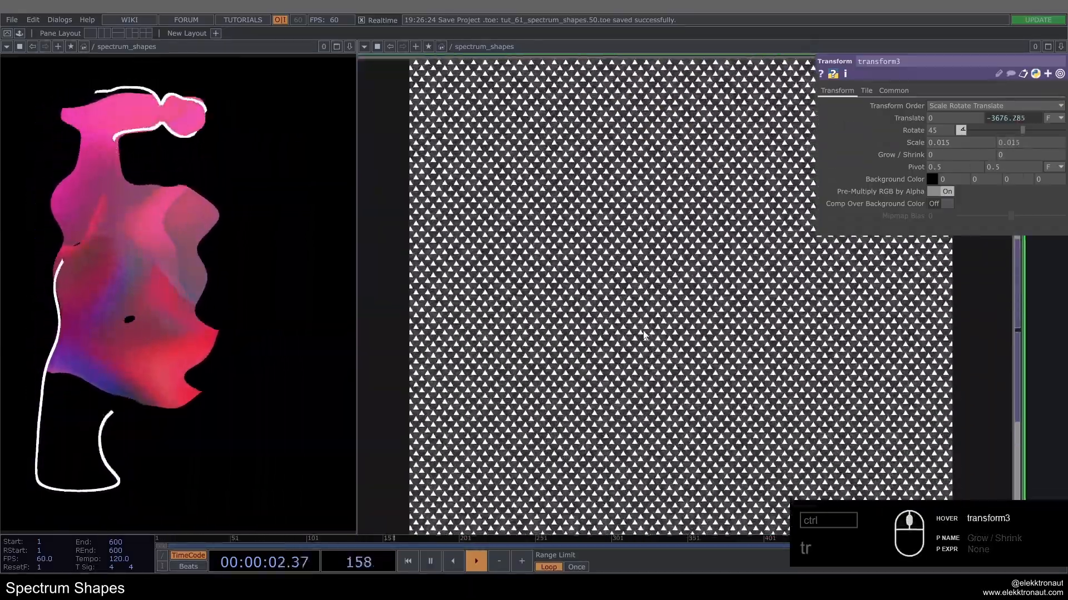
{"action": "scroll", "coordinate": [615, 303], "scroll_direction": "down", "scroll_amount": 7}
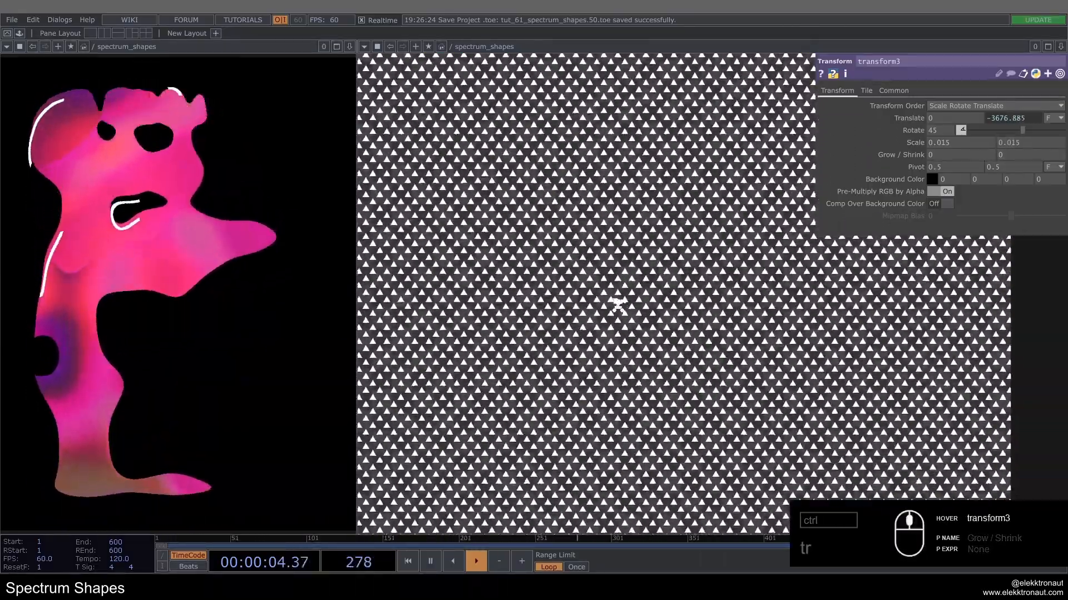
Step: Try a 256 x 256 resolution on circle1, check the pattern in transform3, and undo the resolution change
{"action": "left_click", "coordinate": [517, 309]}
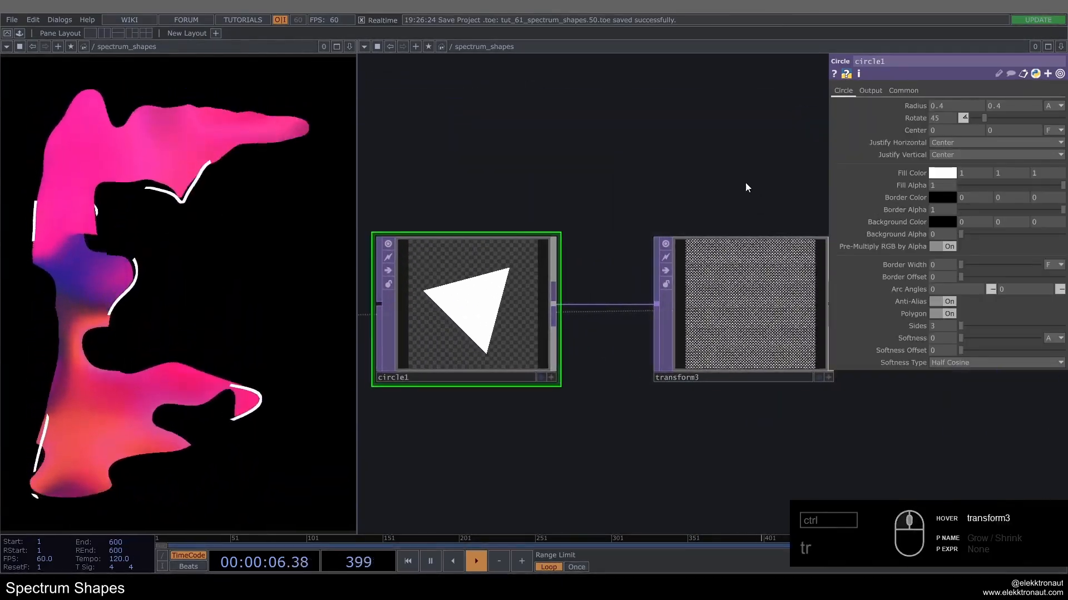
{"action": "scroll", "coordinate": [745, 183], "scroll_direction": "up", "scroll_amount": 1}
{"action": "left_click", "coordinate": [903, 90]}
{"action": "left_click", "coordinate": [1059, 118]}
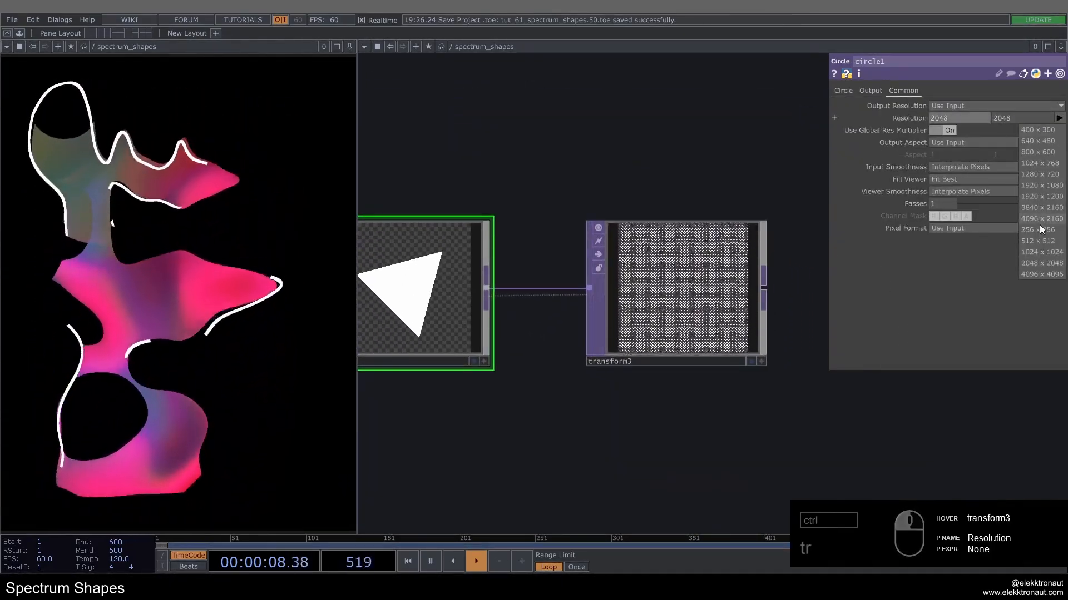
{"action": "left_click", "coordinate": [1040, 234]}
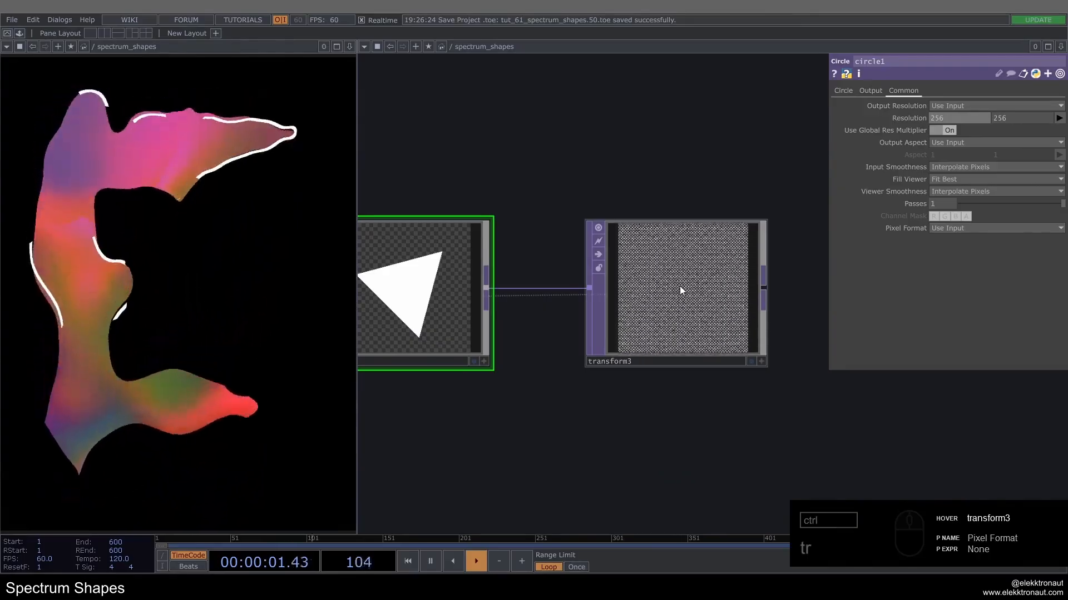
{"action": "left_click", "coordinate": [670, 309]}
{"action": "scroll", "coordinate": [668, 312], "scroll_direction": "up", "scroll_amount": 5}
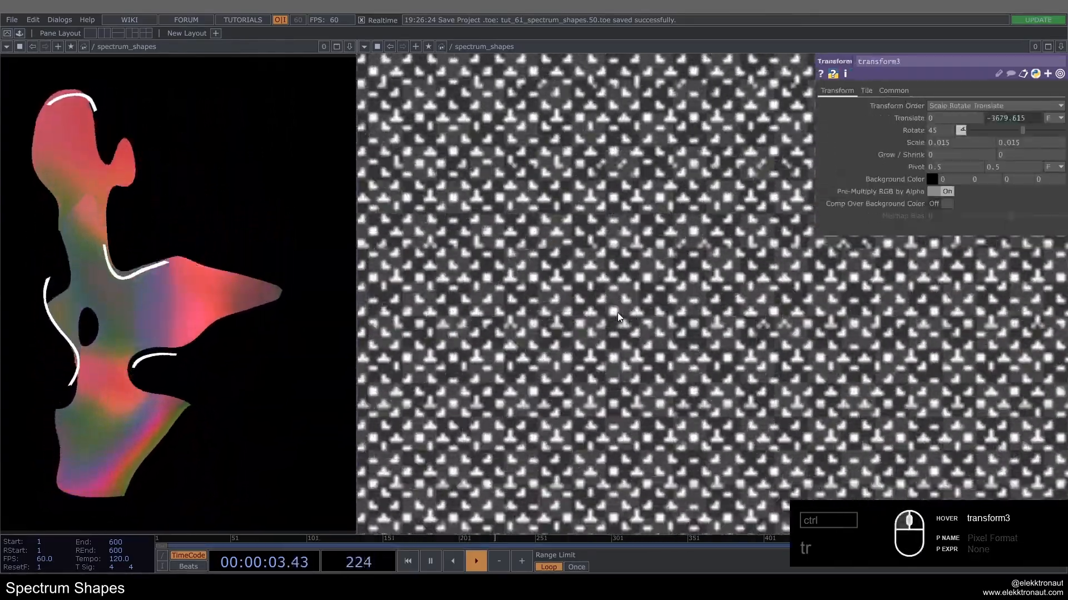
{"action": "key", "text": "ctrl+z"}
{"action": "scroll", "coordinate": [617, 313], "scroll_direction": "down", "scroll_amount": 3}
{"action": "key", "text": "ctrl+z"}
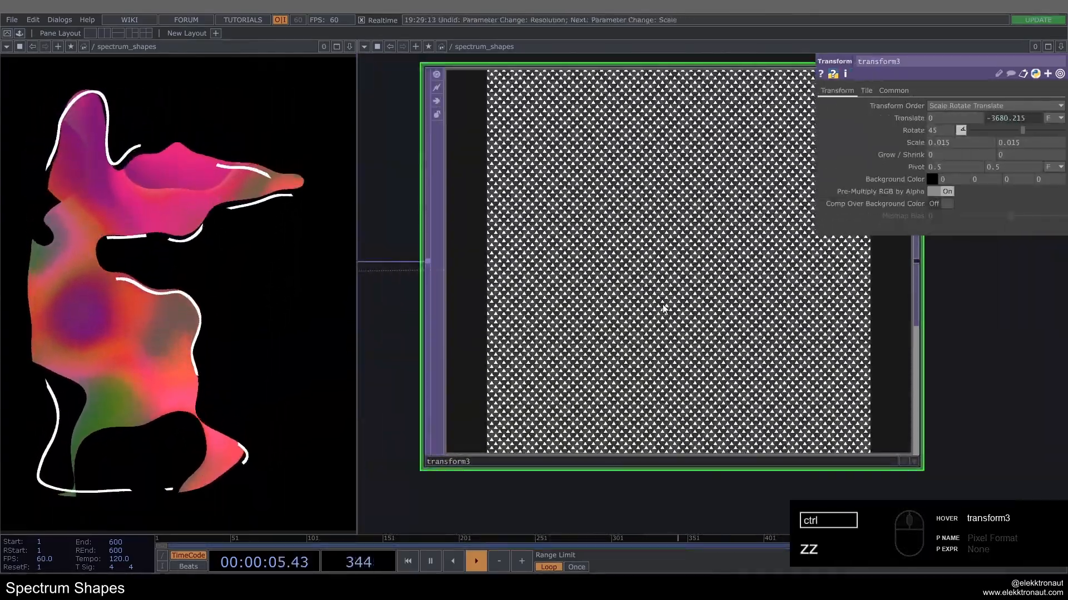
Step: Compare circle1 and transform3 at different magnifications and turn off transform3's node viewer
{"action": "scroll", "coordinate": [614, 250], "scroll_direction": "down", "scroll_amount": 8}
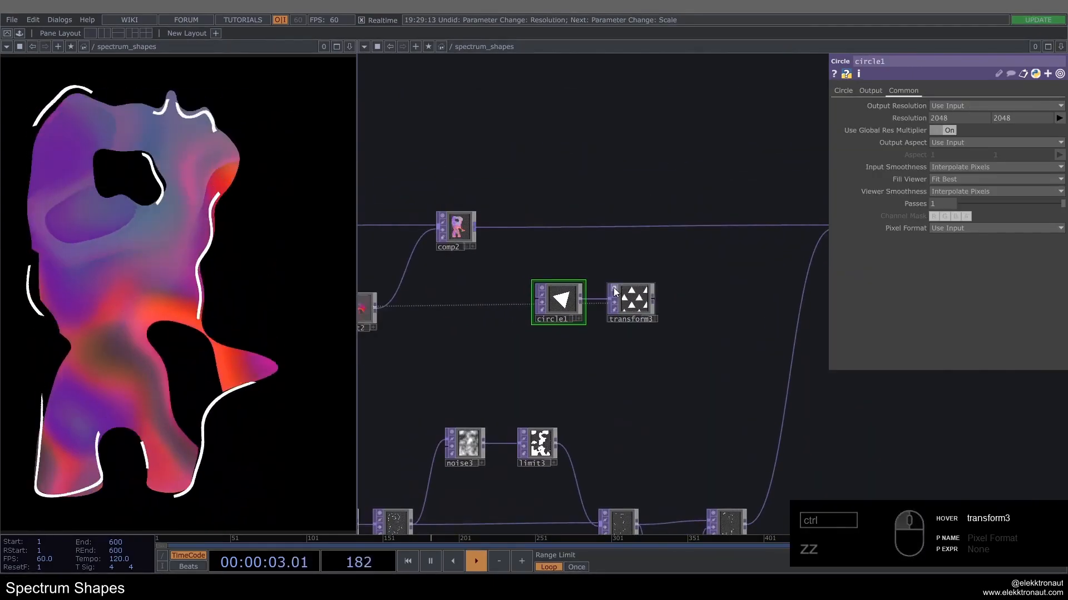
{"action": "scroll", "coordinate": [536, 298], "scroll_direction": "up", "scroll_amount": 4}
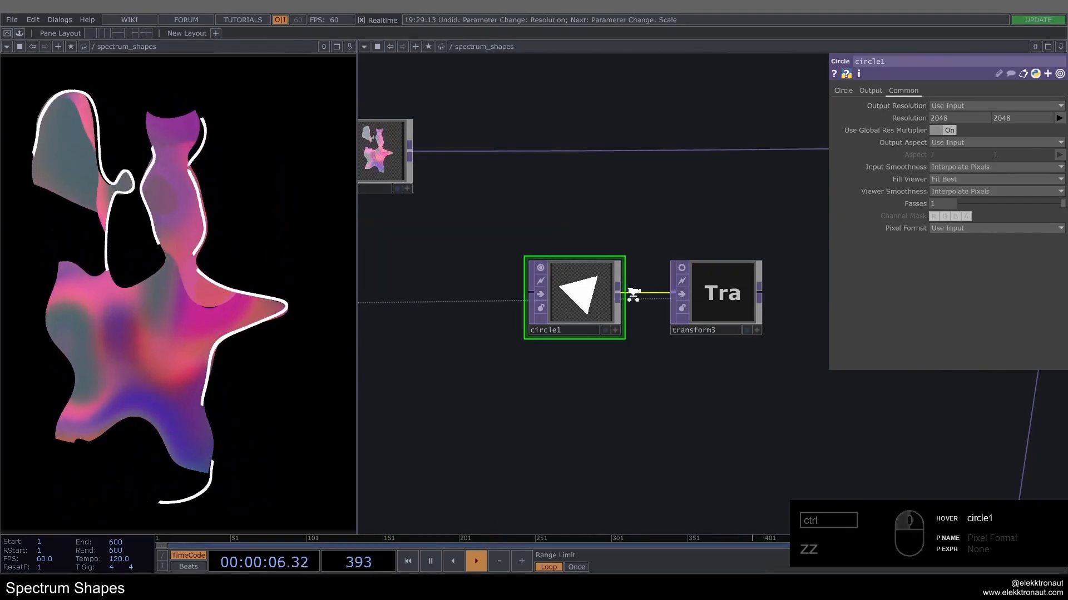
{"action": "scroll", "coordinate": [553, 312], "scroll_direction": "down", "scroll_amount": 4}
{"action": "scroll", "coordinate": [565, 232], "scroll_direction": "up", "scroll_amount": 4}
{"action": "left_click", "coordinate": [568, 245]}
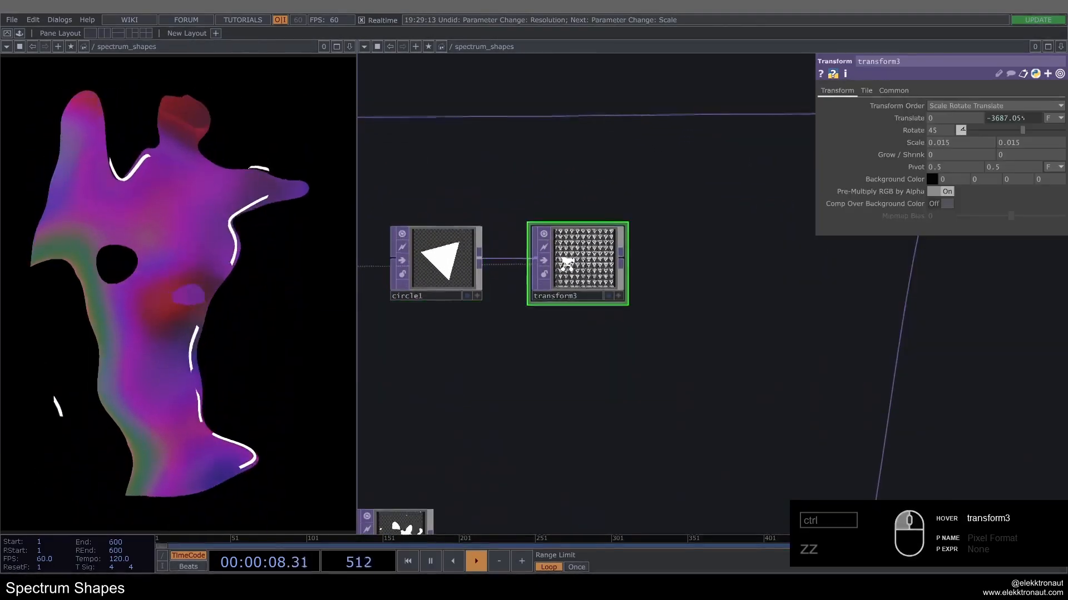
{"action": "scroll", "coordinate": [608, 205], "scroll_direction": "up", "scroll_amount": 3}
{"action": "scroll", "coordinate": [601, 201], "scroll_direction": "down", "scroll_amount": 3}
{"action": "scroll", "coordinate": [612, 228], "scroll_direction": "down", "scroll_amount": 4}
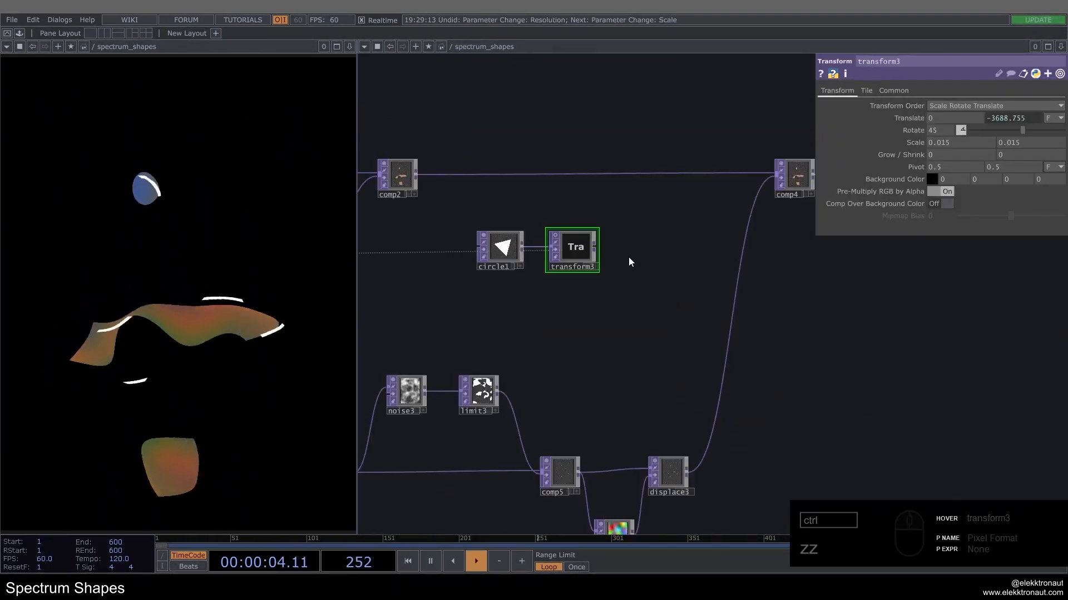
Step: Add a Composite operator connected to the output of transform3
{"action": "right_click", "coordinate": [595, 245]}
{"action": "type", "text": "co"}
{"action": "left_click", "coordinate": [453, 234]}
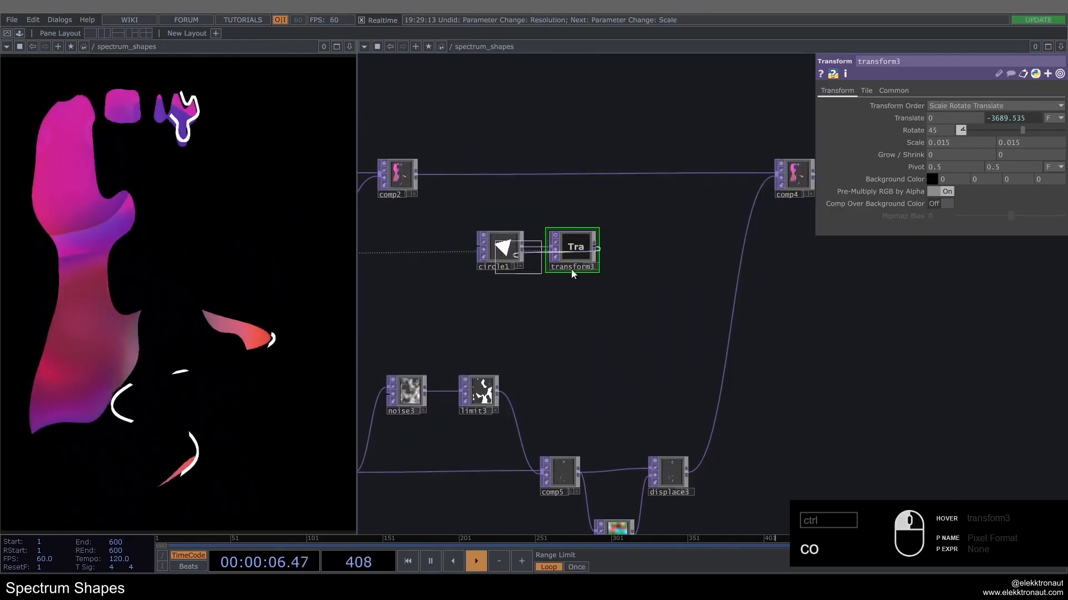
{"action": "left_click", "coordinate": [647, 293]}
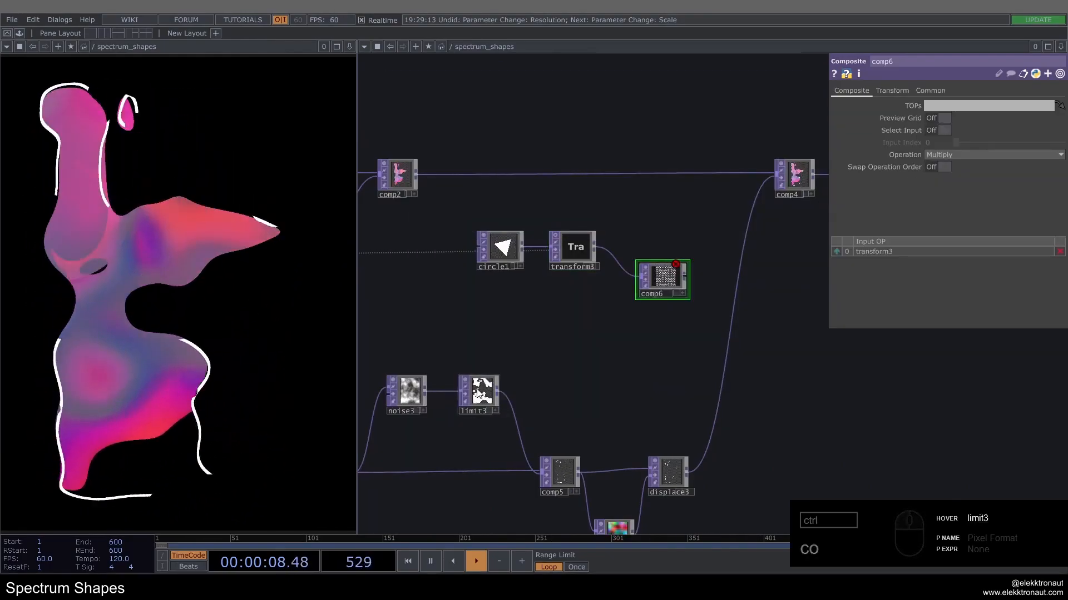
Step: Duplicate limit3 as a second noise3 branch with Quantize Value set to Floor, and connect it to comp6's second input
{"action": "left_click", "coordinate": [489, 403]}
{"action": "key", "text": "ctrl+c"}
{"action": "key", "text": "ctrl+v"}
{"action": "left_click_drag", "start_coordinate": [488, 437], "coordinate": [488, 334]}
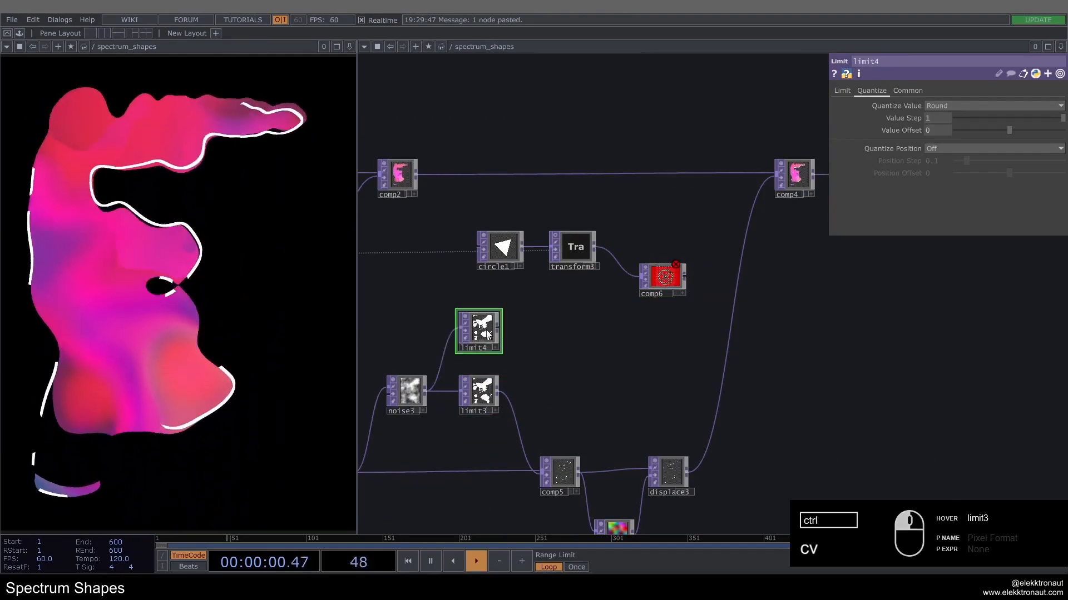
{"action": "left_click", "coordinate": [938, 139]}
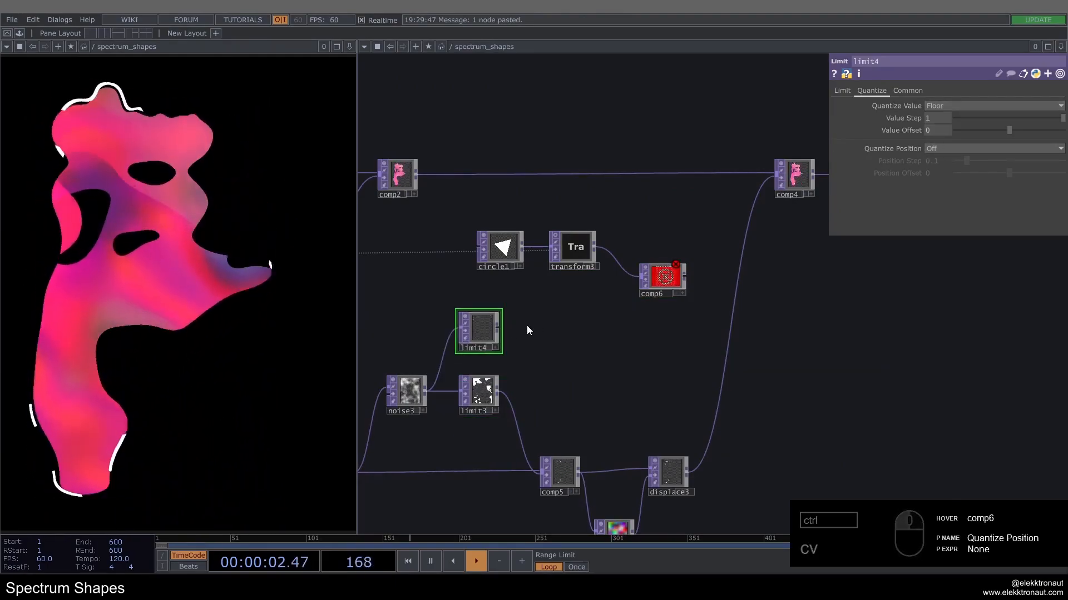
{"action": "left_click_drag", "start_coordinate": [498, 328], "coordinate": [640, 281]}
Step: Examine the triangle pattern masked in comp6 with its Composite and Transform settings, and check comp2's node information
{"action": "scroll", "coordinate": [662, 282], "scroll_direction": "up", "scroll_amount": 5}
{"action": "left_click", "coordinate": [682, 272]}
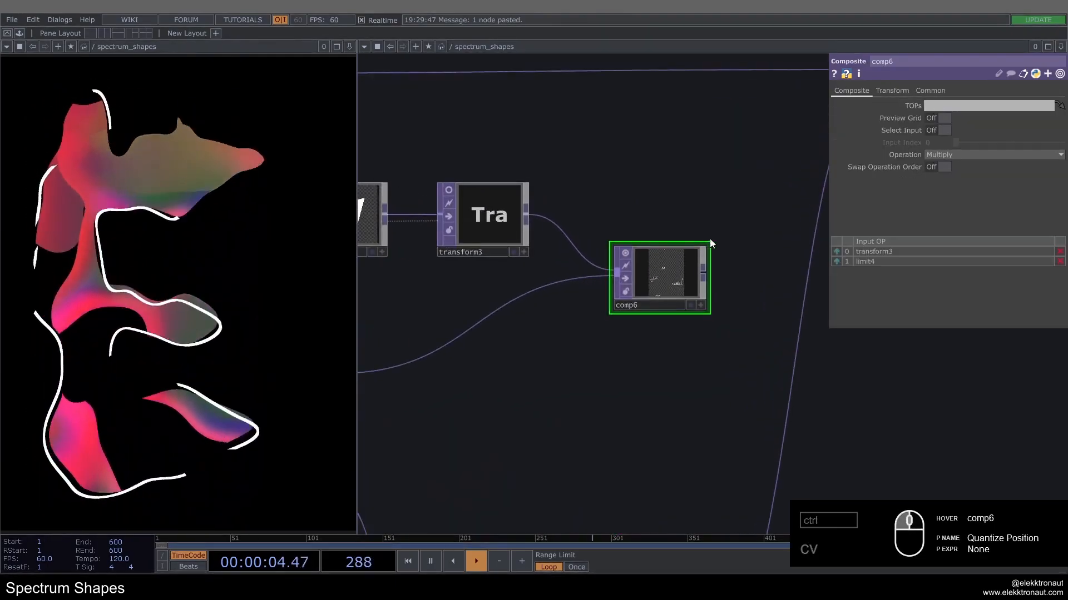
{"action": "left_click", "coordinate": [708, 242]}
{"action": "scroll", "coordinate": [639, 256], "scroll_direction": "up", "scroll_amount": 5}
{"action": "left_click", "coordinate": [893, 90]}
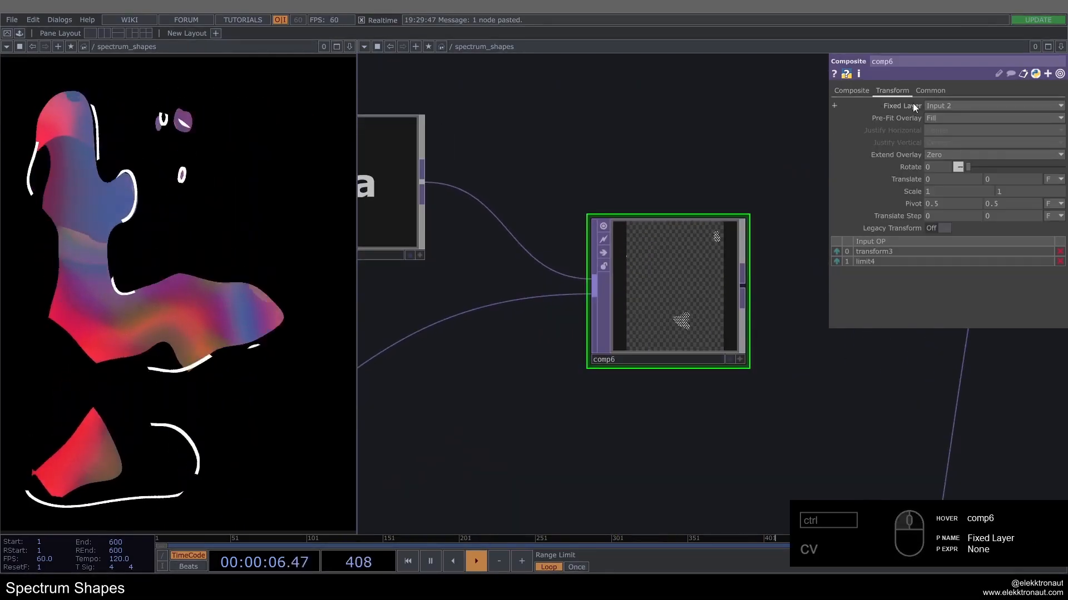
{"action": "left_click", "coordinate": [851, 90]}
{"action": "scroll", "coordinate": [646, 297], "scroll_direction": "up", "scroll_amount": 5}
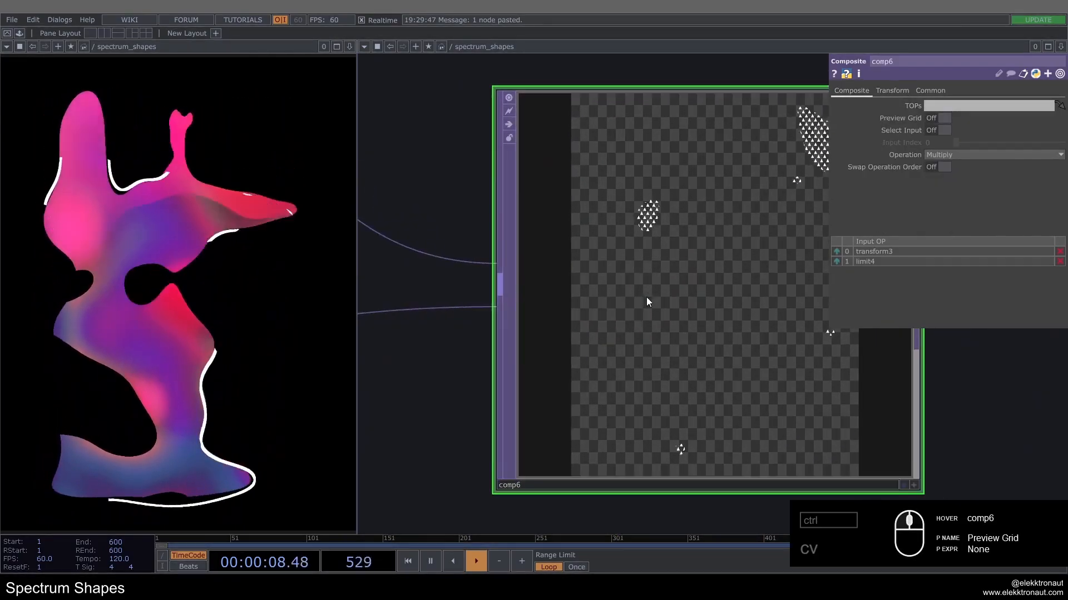
{"action": "scroll", "coordinate": [696, 287], "scroll_direction": "down", "scroll_amount": 4}
{"action": "scroll", "coordinate": [683, 303], "scroll_direction": "down", "scroll_amount": 6}
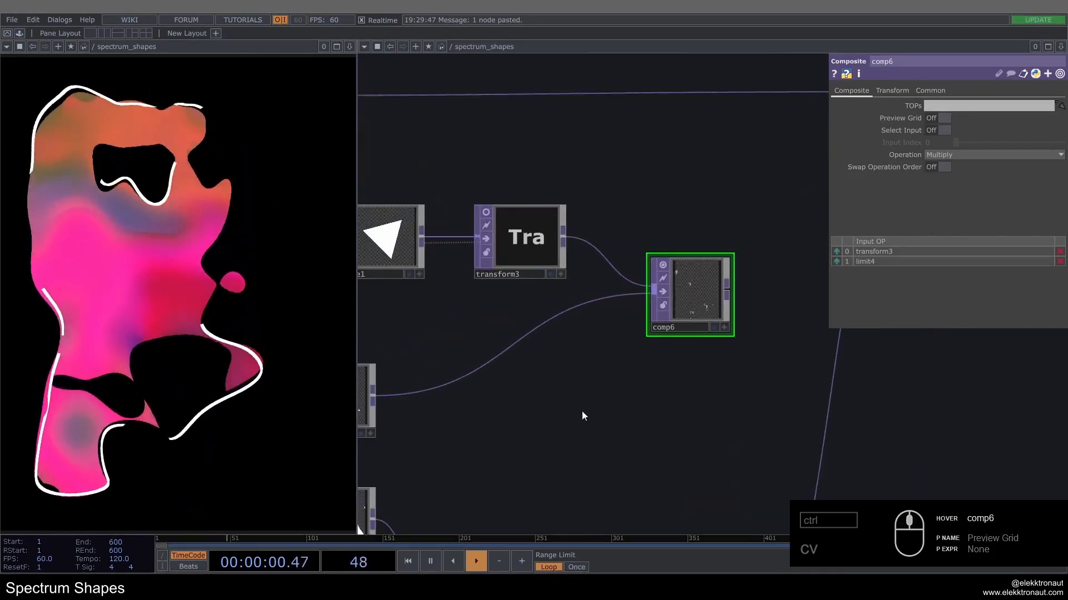
{"action": "scroll", "coordinate": [581, 411], "scroll_direction": "down", "scroll_amount": 3}
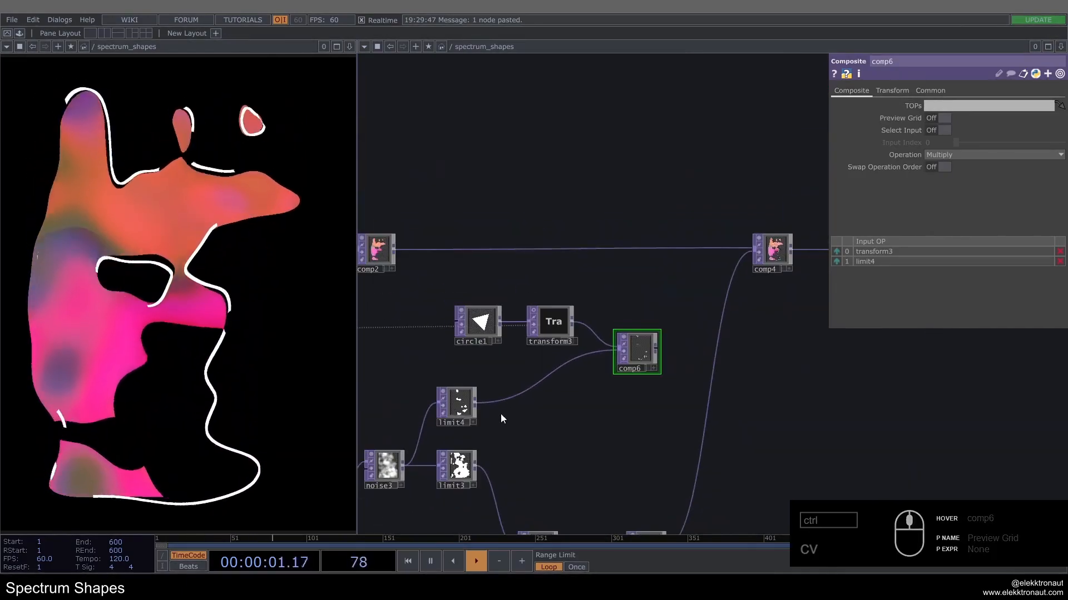
{"action": "middle_click", "coordinate": [456, 405]}
{"action": "middle_click", "coordinate": [377, 250]}
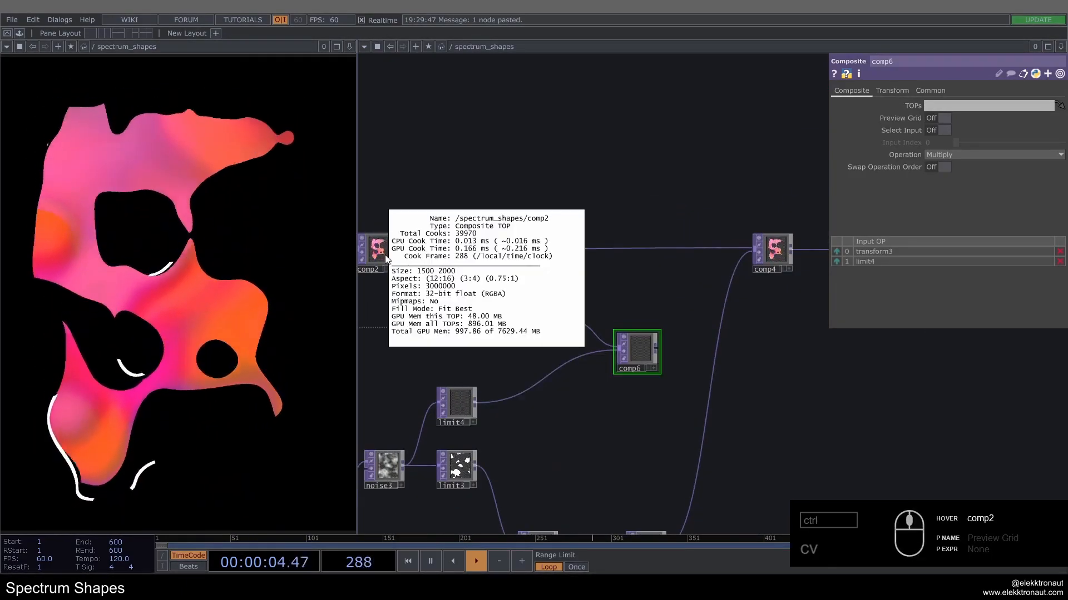
Step: Insert a Composite operator into the connection between comp2 and comp4
{"action": "left_click_drag", "start_coordinate": [759, 282], "coordinate": [607, 275]}
{"action": "left_click_drag", "start_coordinate": [623, 248], "coordinate": [767, 248]}
{"action": "right_click", "coordinate": [526, 245]}
{"action": "right_click", "coordinate": [522, 242]}
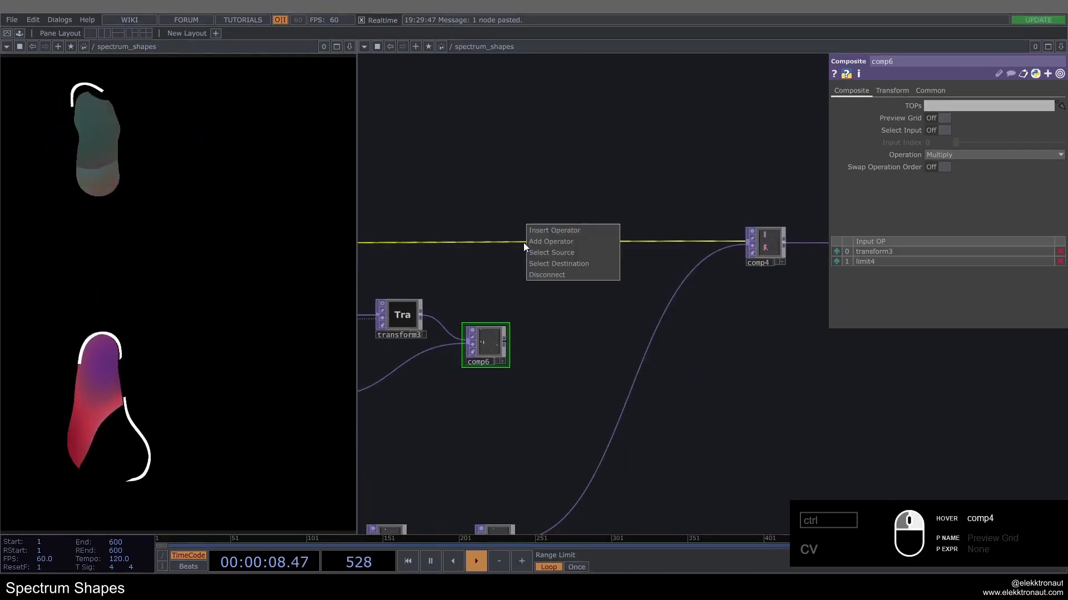
{"action": "left_click", "coordinate": [543, 233]}
{"action": "type", "text": "com"}
{"action": "key", "text": "Return"}
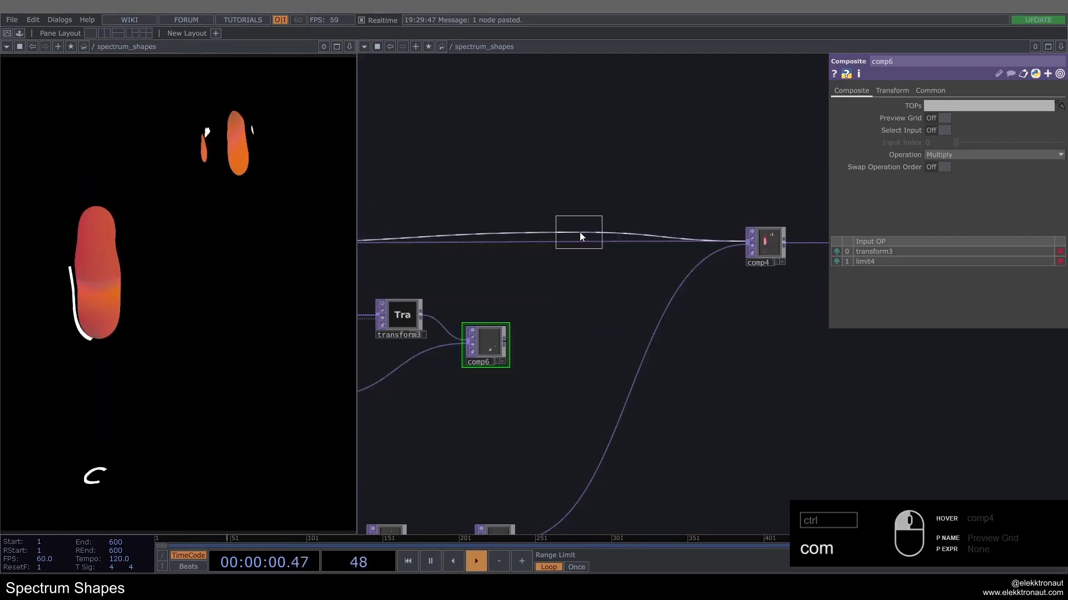
{"action": "left_click", "coordinate": [579, 239]}
Step: Set the new Composite's Operation to Add and connect comp6 to its second input
{"action": "left_click", "coordinate": [974, 155]}
{"action": "left_click", "coordinate": [950, 166]}
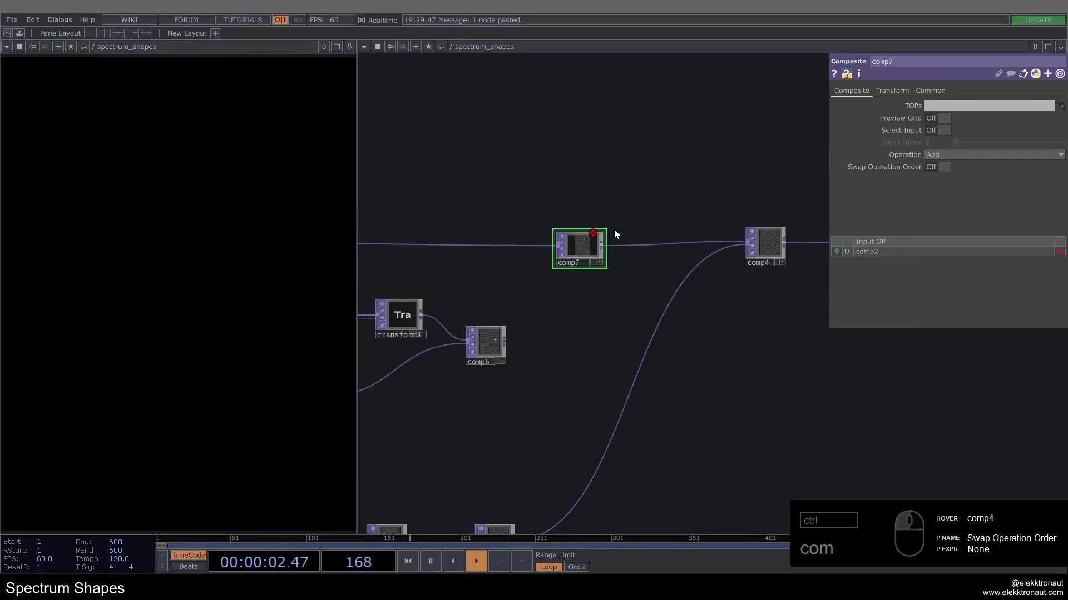
{"action": "left_click", "coordinate": [556, 248]}
{"action": "scroll", "coordinate": [579, 232], "scroll_direction": "up", "scroll_amount": 5}
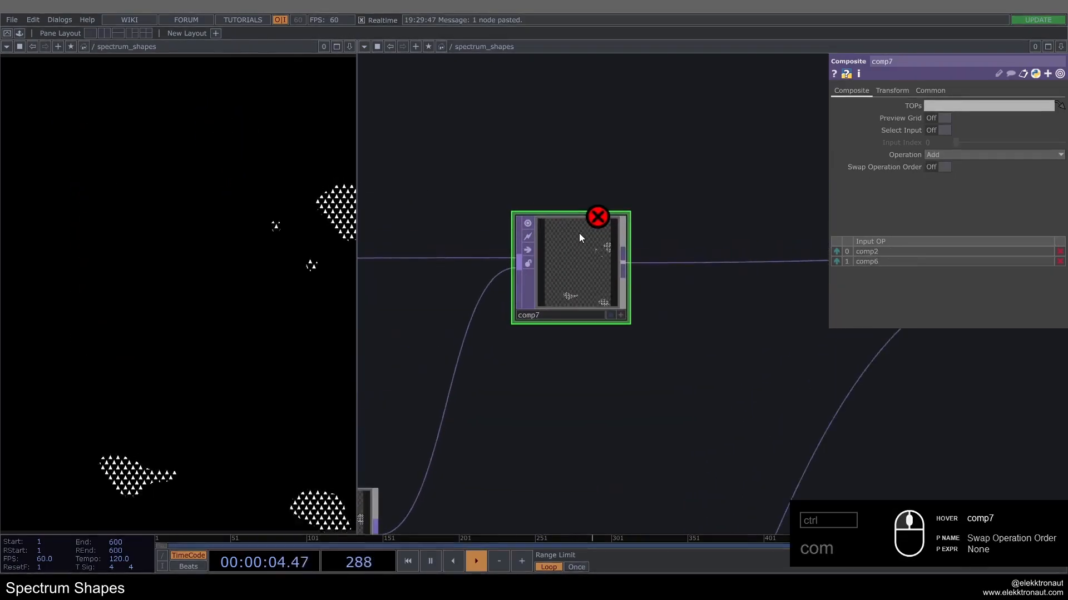
Step: Reset the feedback loop and pulse the Cue of the music audio file to restart it from the cue point
{"action": "key", "text": "1"}
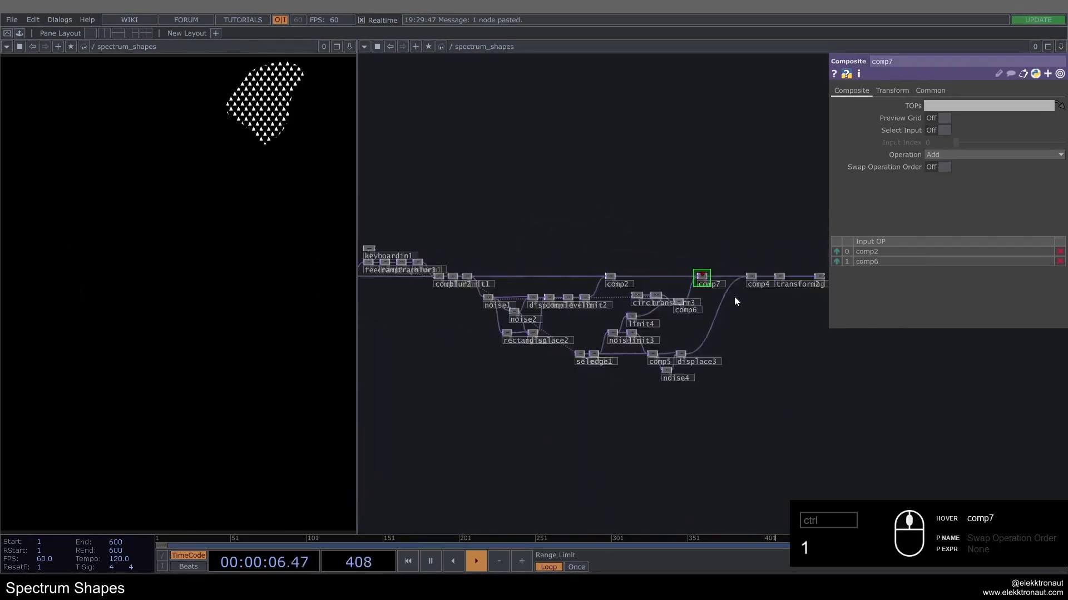
{"action": "left_click", "coordinate": [611, 314]}
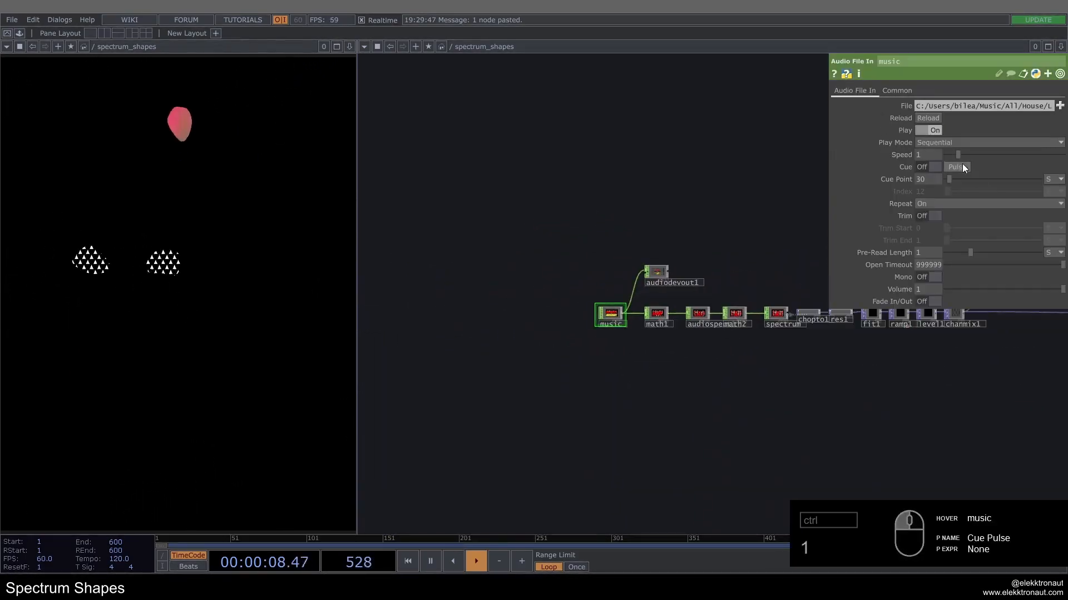
{"action": "left_click", "coordinate": [962, 167]}
Step: Examine the triangle pattern over the shapes and the noise3, limit4 and comp6 branch feeding comp7
{"action": "scroll", "coordinate": [546, 284], "scroll_direction": "down", "scroll_amount": 5}
{"action": "left_click_drag", "start_coordinate": [709, 222], "coordinate": [572, 220]}
{"action": "left_click_drag", "start_coordinate": [795, 261], "coordinate": [555, 265]}
{"action": "scroll", "coordinate": [543, 311], "scroll_direction": "up", "scroll_amount": 4}
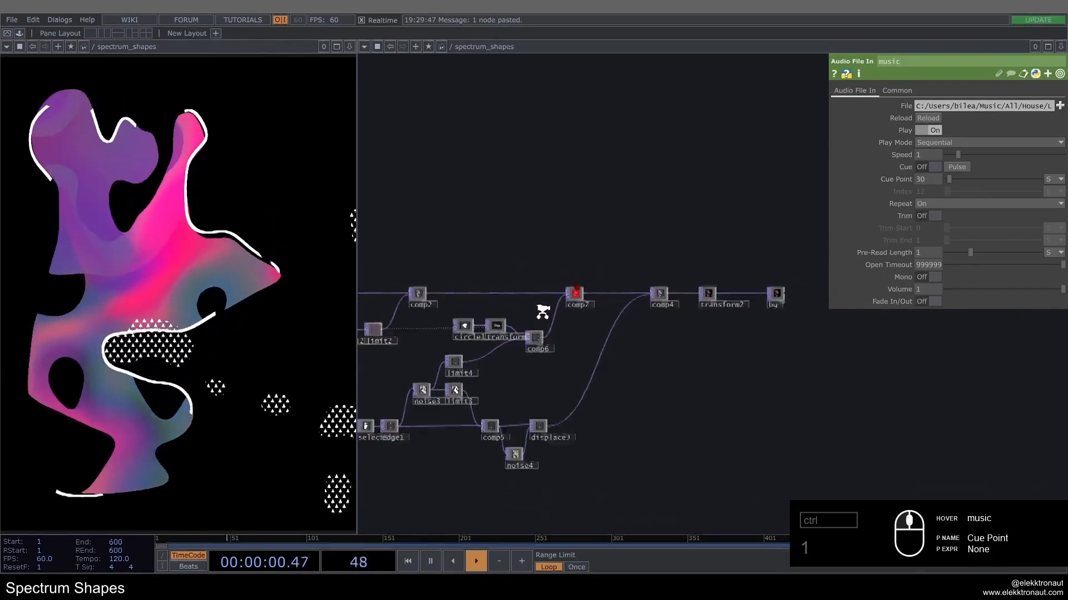
{"action": "scroll", "coordinate": [543, 311], "scroll_direction": "up", "scroll_amount": 4}
{"action": "left_click_drag", "start_coordinate": [537, 302], "coordinate": [726, 272]}
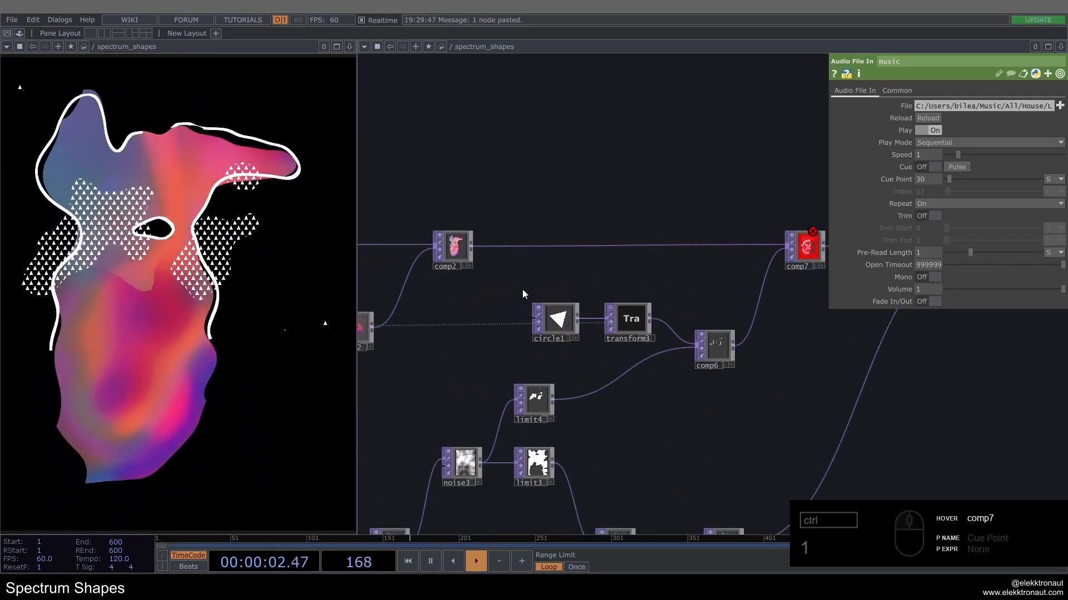
{"action": "left_click_drag", "start_coordinate": [649, 392], "coordinate": [585, 350]}
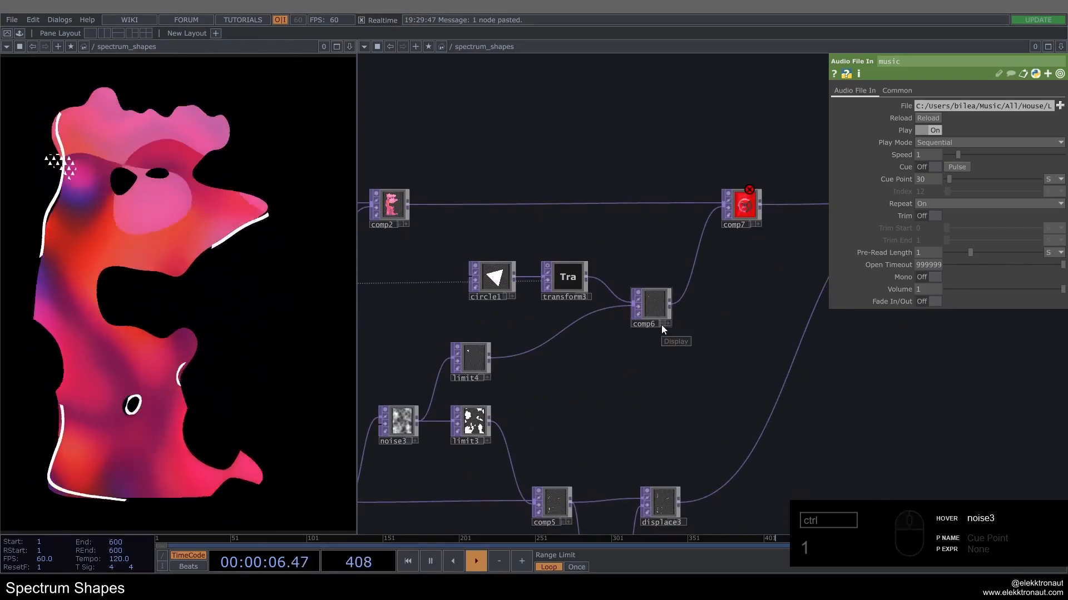
{"action": "scroll", "coordinate": [653, 303], "scroll_direction": "up", "scroll_amount": 5}
{"action": "scroll", "coordinate": [642, 308], "scroll_direction": "down", "scroll_amount": 5}
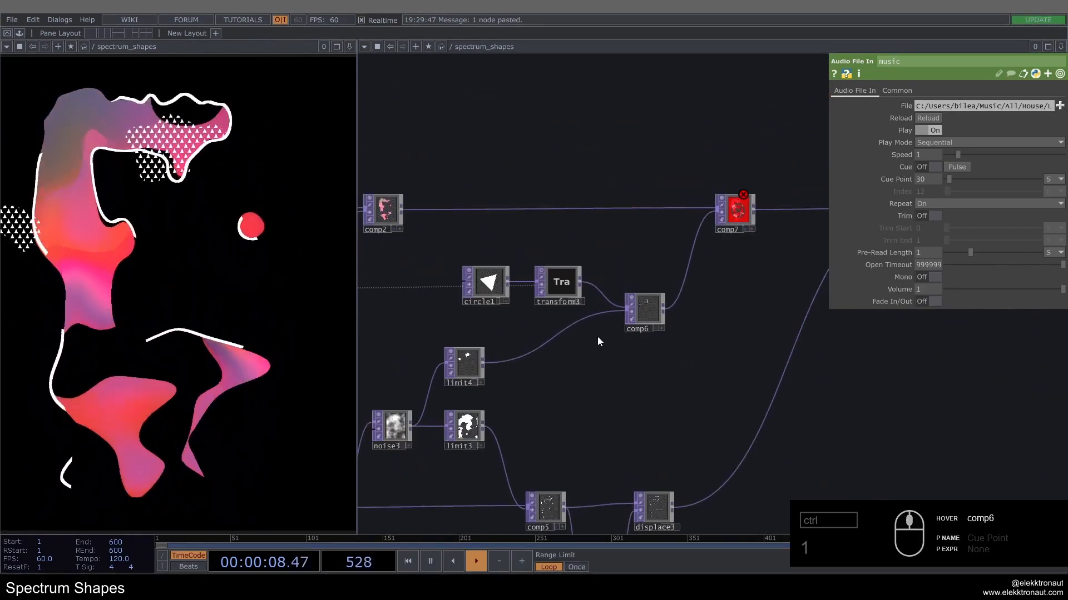
Step: Try lower Value Step values on limit4's quantization and set it to 0.8
{"action": "scroll", "coordinate": [466, 363], "scroll_direction": "up", "scroll_amount": 5}
{"action": "left_click", "coordinate": [467, 362]}
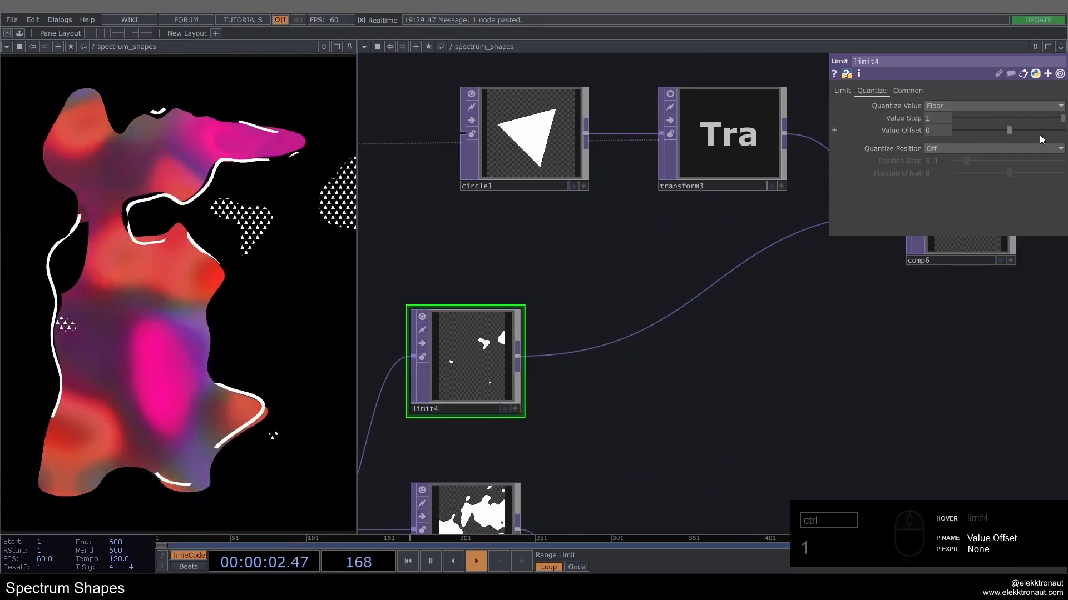
{"action": "left_click_drag", "start_coordinate": [1062, 118], "coordinate": [1030, 115]}
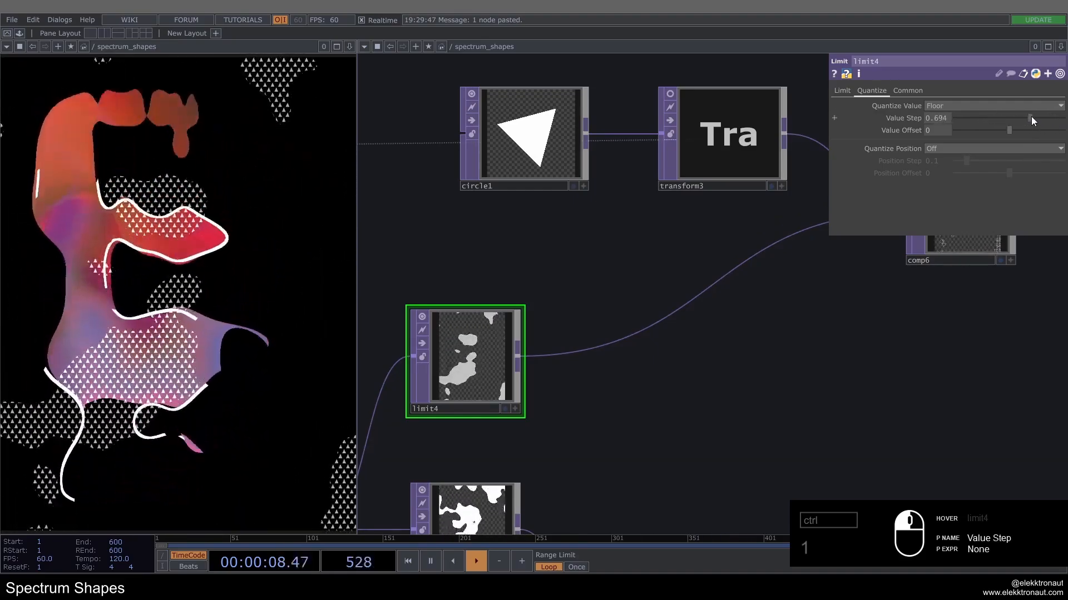
{"action": "double_click", "coordinate": [936, 121]}
{"action": "type", "text": "0.8"}
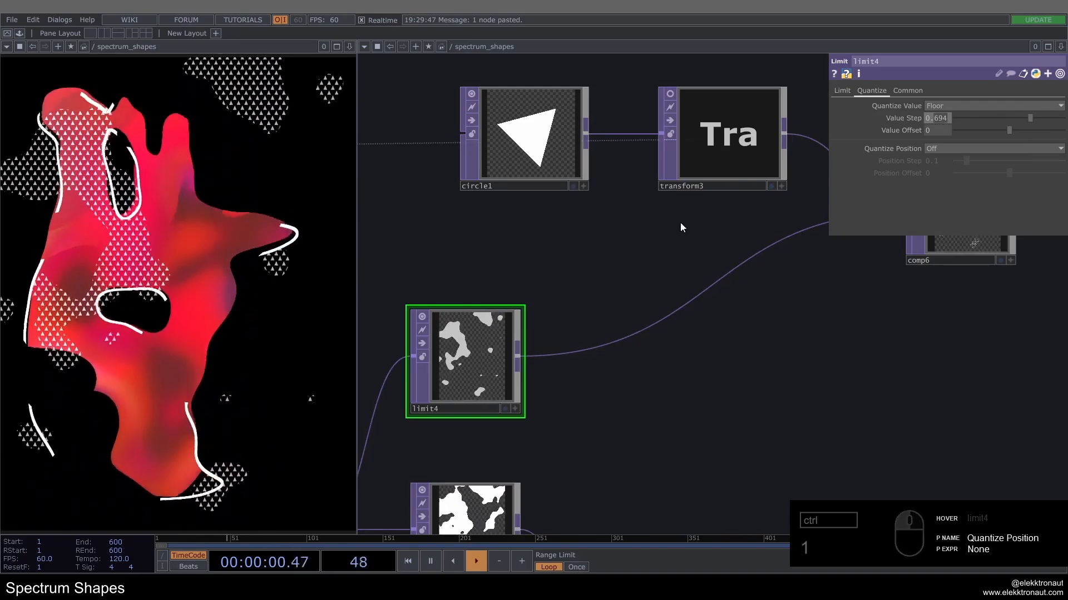
{"action": "key", "text": "Return"}
Step: Insert a second Limit operator after limit4 and set its Quantize Value to Ceiling
{"action": "double_click", "coordinate": [591, 338]}
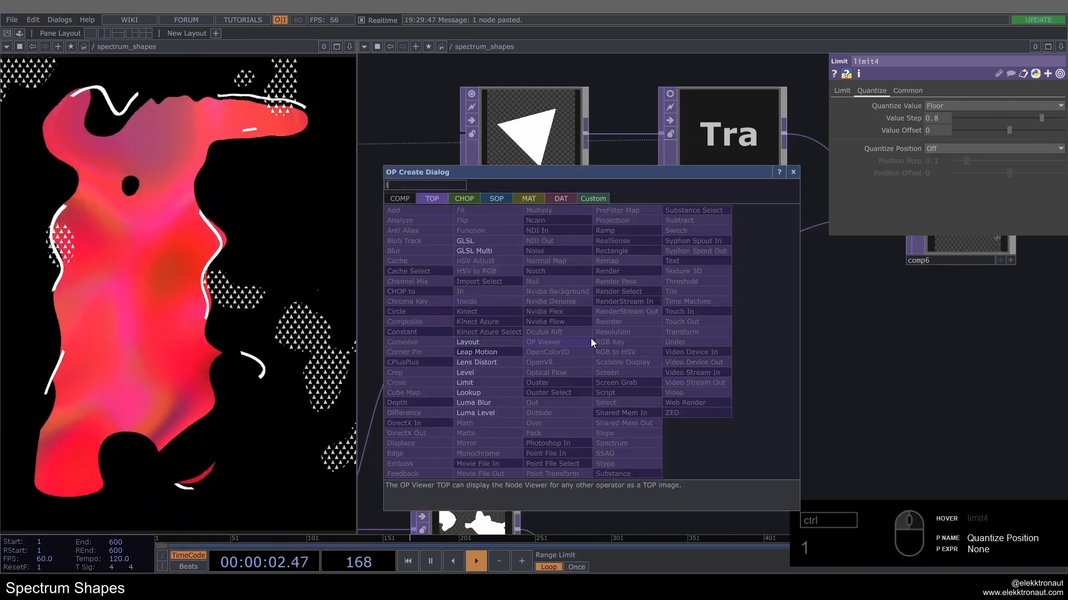
{"action": "type", "text": "li"}
{"action": "left_click", "coordinate": [496, 383]}
{"action": "left_click", "coordinate": [613, 355]}
{"action": "mouse_move", "coordinate": [690, 299]}
{"action": "left_mouse_down"}
{"action": "mouse_move", "coordinate": [675, 281]}
{"action": "mouse_move", "coordinate": [673, 306]}
{"action": "left_mouse_up"}
{"action": "left_click", "coordinate": [871, 90]}
{"action": "left_click", "coordinate": [942, 106]}
{"action": "left_click", "coordinate": [946, 126]}
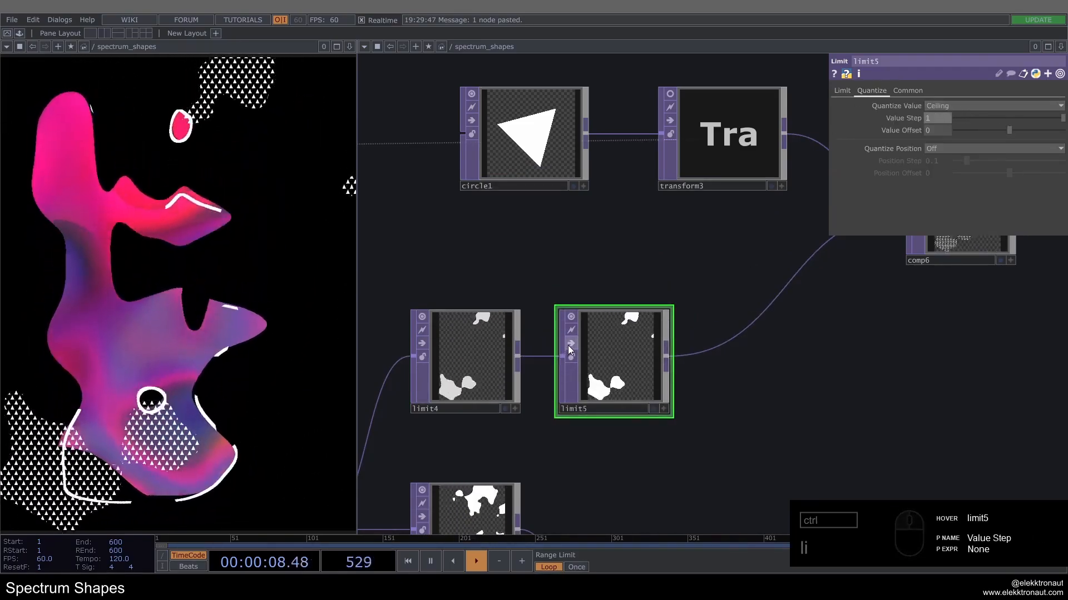
Step: Compare the mask with limit5 bypassed and active, and move limit5 farther away from limit4
{"action": "left_click", "coordinate": [569, 346]}
{"action": "left_click", "coordinate": [569, 346]}
{"action": "left_click", "coordinate": [568, 346]}
{"action": "left_click", "coordinate": [569, 346]}
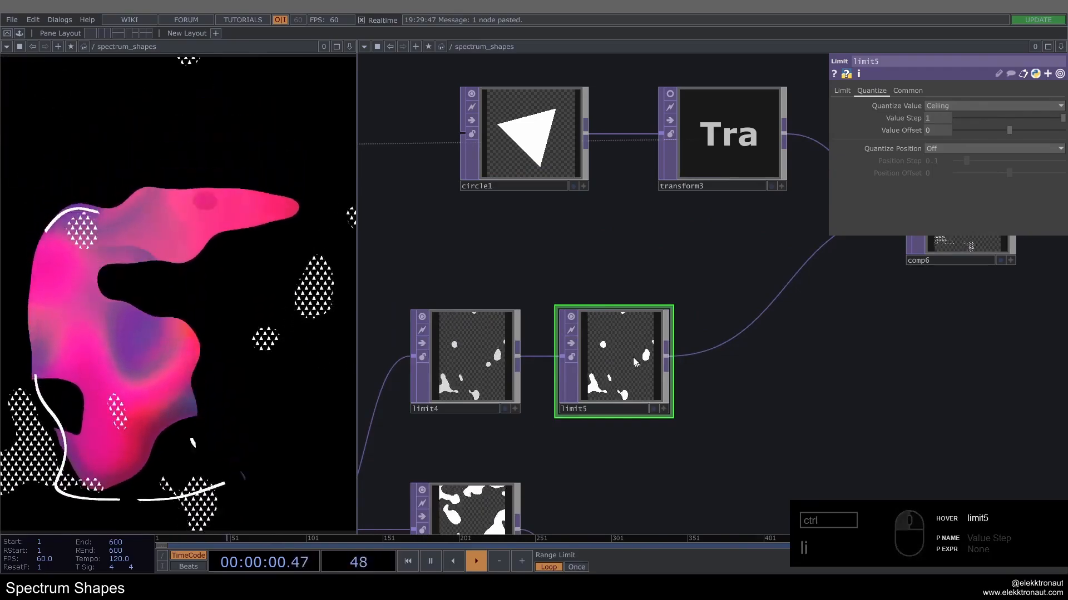
{"action": "left_click_drag", "start_coordinate": [634, 359], "coordinate": [733, 358]}
{"action": "left_click_drag", "start_coordinate": [483, 350], "coordinate": [557, 349]}
{"action": "scroll", "coordinate": [557, 349], "scroll_direction": "down", "scroll_amount": 5}
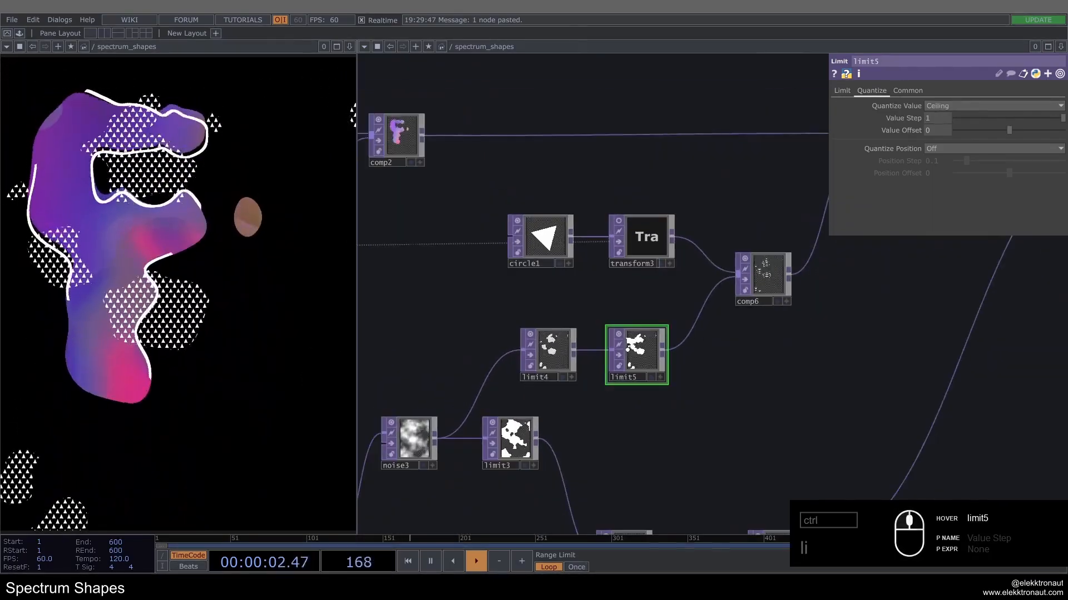
Step: Try different Value Step values on limit4, set it to 0.9 and save the project
{"action": "scroll", "coordinate": [634, 354], "scroll_direction": "up", "scroll_amount": 5}
{"action": "left_click", "coordinate": [472, 361]}
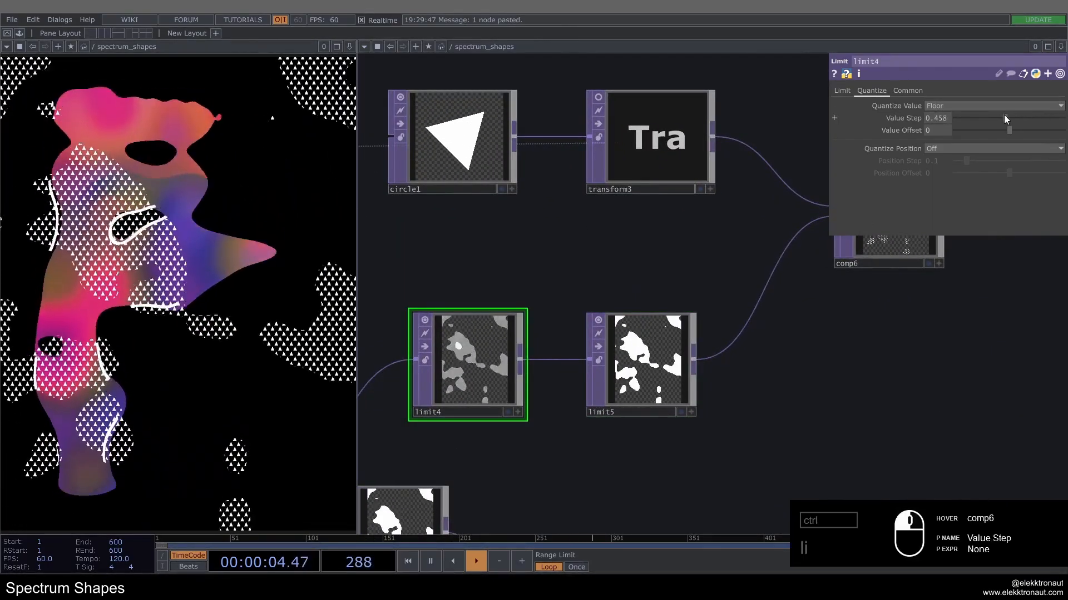
{"action": "left_click_drag", "start_coordinate": [1003, 115], "coordinate": [1066, 125]}
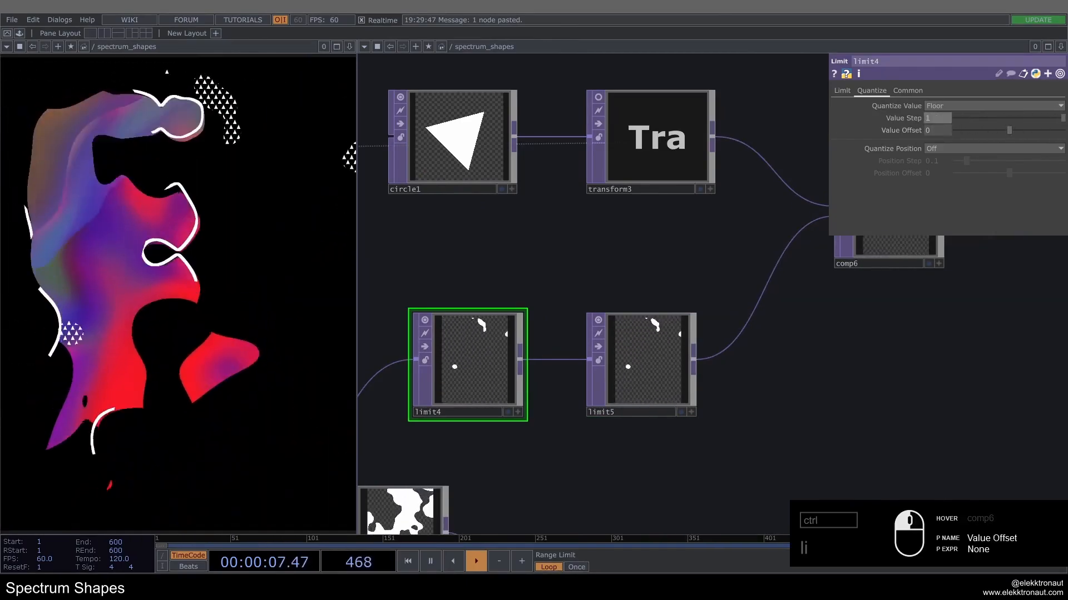
{"action": "left_click", "coordinate": [939, 121]}
{"action": "type", "text": ".9"}
{"action": "key", "text": "Return"}
{"action": "middle_click_drag", "start_coordinate": [558, 247], "coordinate": [555, 253]}
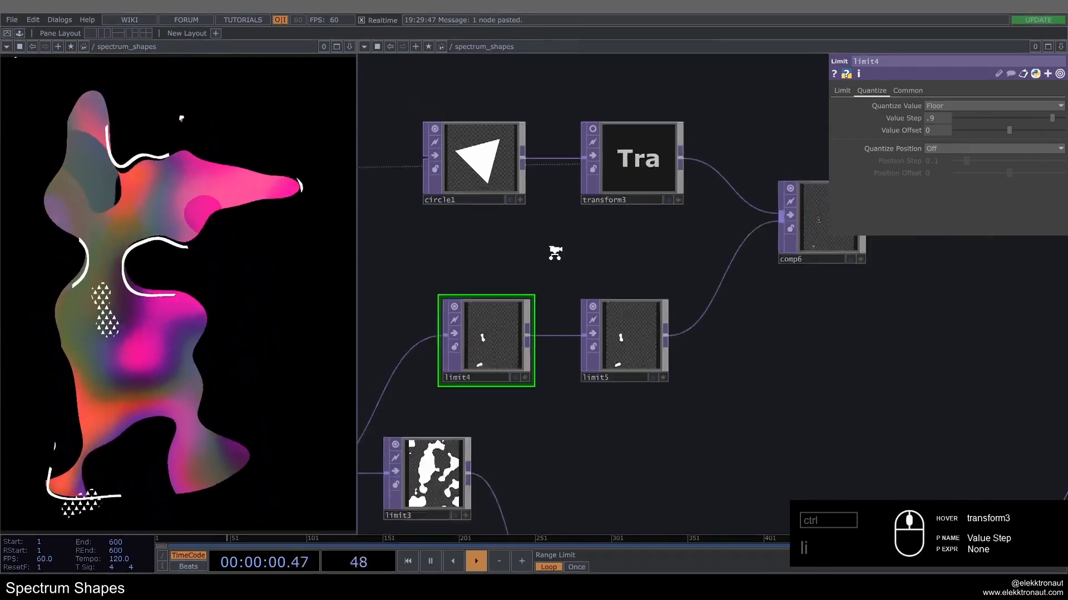
{"action": "scroll", "coordinate": [555, 251], "scroll_direction": "down", "scroll_amount": 5}
{"action": "key", "text": "ctrl+s"}
Step: Check comp7's node information and its Composite and Transform settings for the cause of its error flag
{"action": "scroll", "coordinate": [578, 257], "scroll_direction": "up", "scroll_amount": 4}
{"action": "left_click_drag", "start_coordinate": [632, 305], "coordinate": [447, 315]}
{"action": "scroll", "coordinate": [595, 302], "scroll_direction": "down", "scroll_amount": 4}
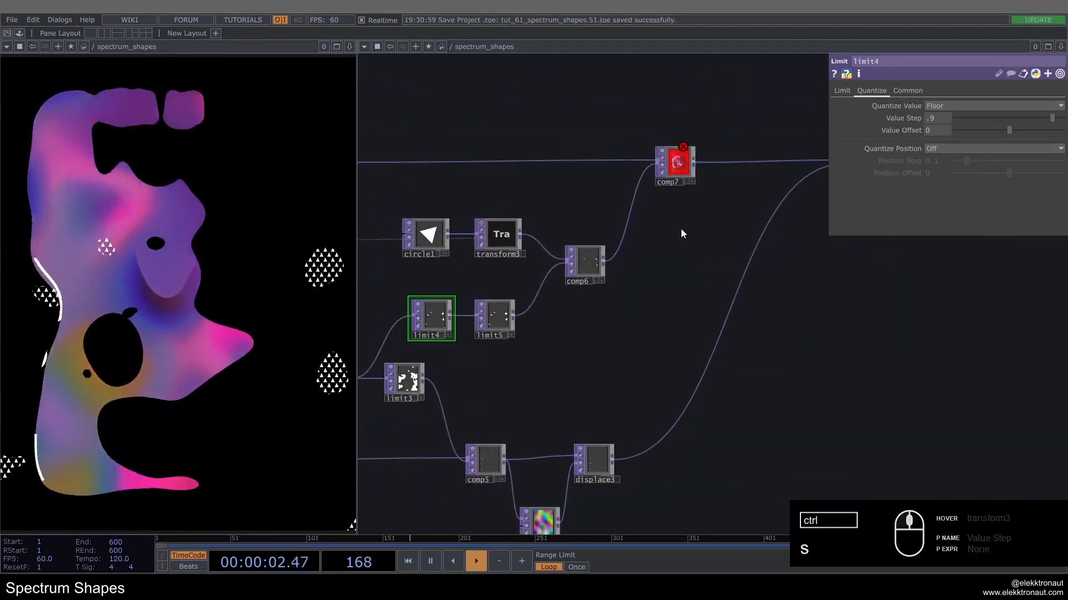
{"action": "middle_click", "coordinate": [676, 163]}
{"action": "left_click", "coordinate": [677, 162]}
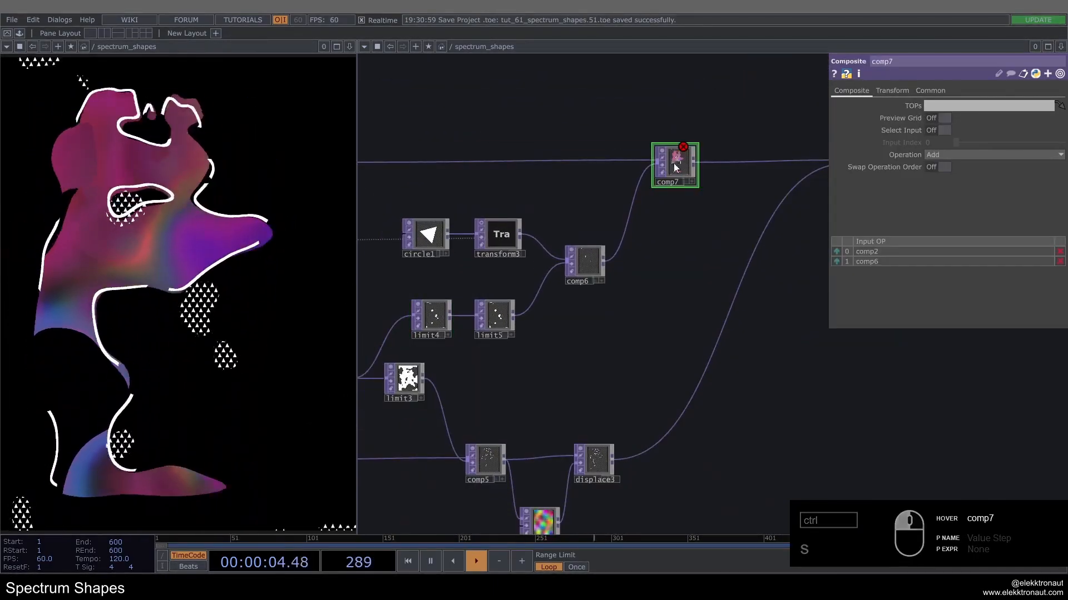
{"action": "left_click", "coordinate": [893, 91]}
{"action": "left_click", "coordinate": [849, 91]}
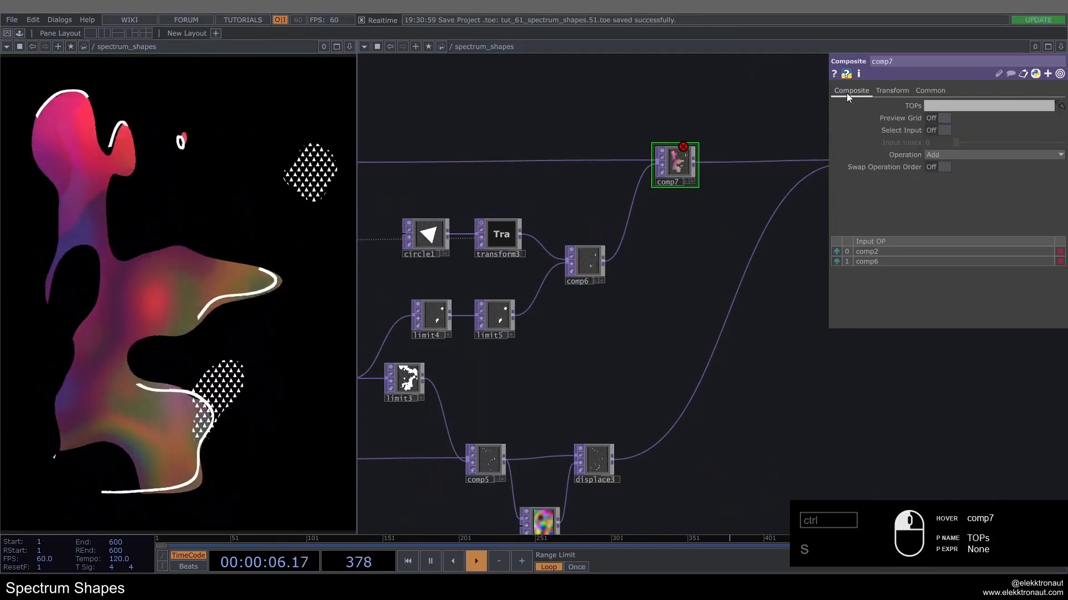
{"action": "middle_click", "coordinate": [683, 162]}
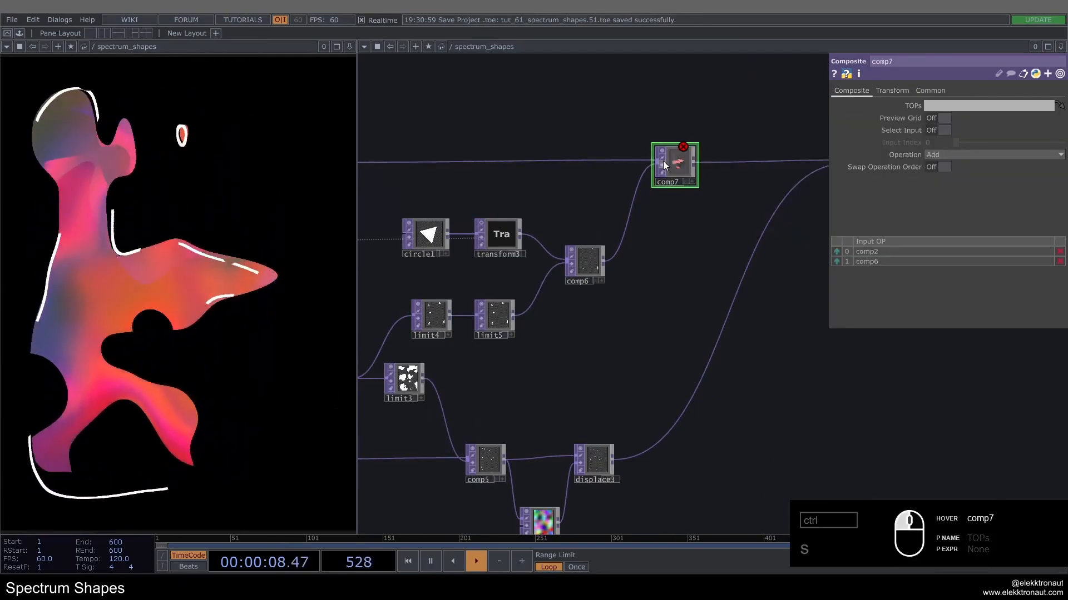
Step: Force comp7 to cook, and refresh it by deleting it and undoing the deletion
{"action": "scroll", "coordinate": [670, 167], "scroll_direction": "up", "scroll_amount": 5}
{"action": "scroll", "coordinate": [662, 172], "scroll_direction": "down", "scroll_amount": 6}
{"action": "right_click", "coordinate": [638, 195]}
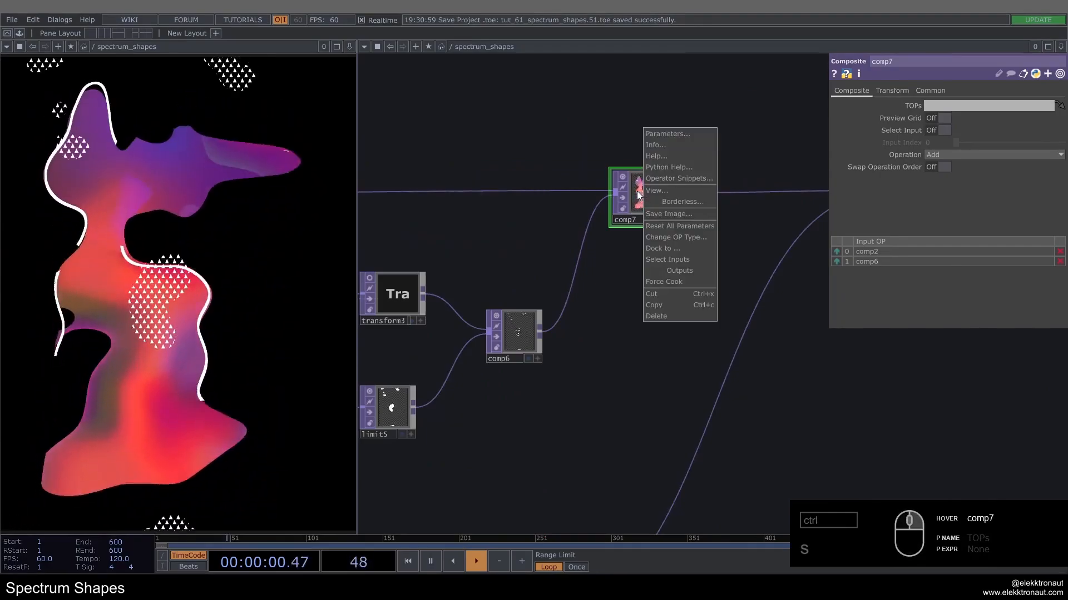
{"action": "left_click", "coordinate": [656, 280]}
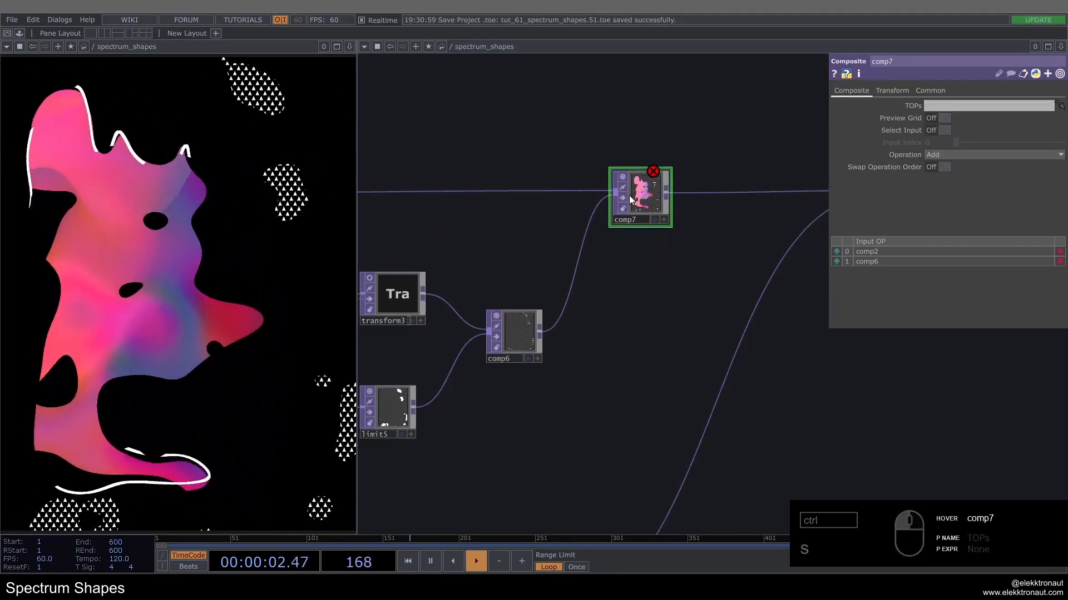
{"action": "key", "text": "ctrl+x"}
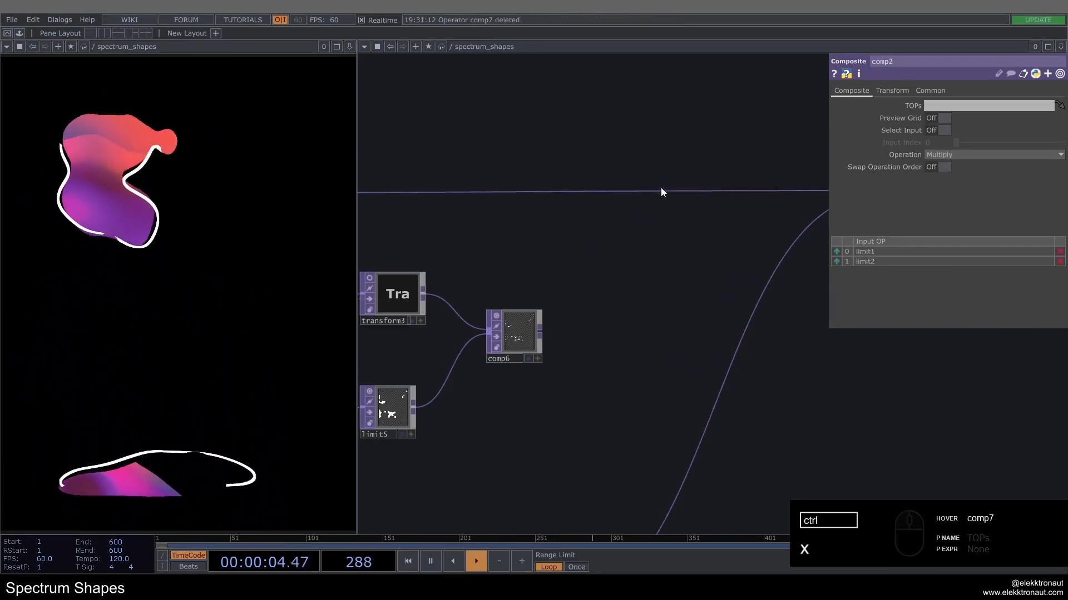
{"action": "key", "text": "ctrl+z"}
{"action": "left_click_drag", "start_coordinate": [594, 300], "coordinate": [587, 305]}
{"action": "scroll", "coordinate": [587, 306], "scroll_direction": "down", "scroll_amount": 3}
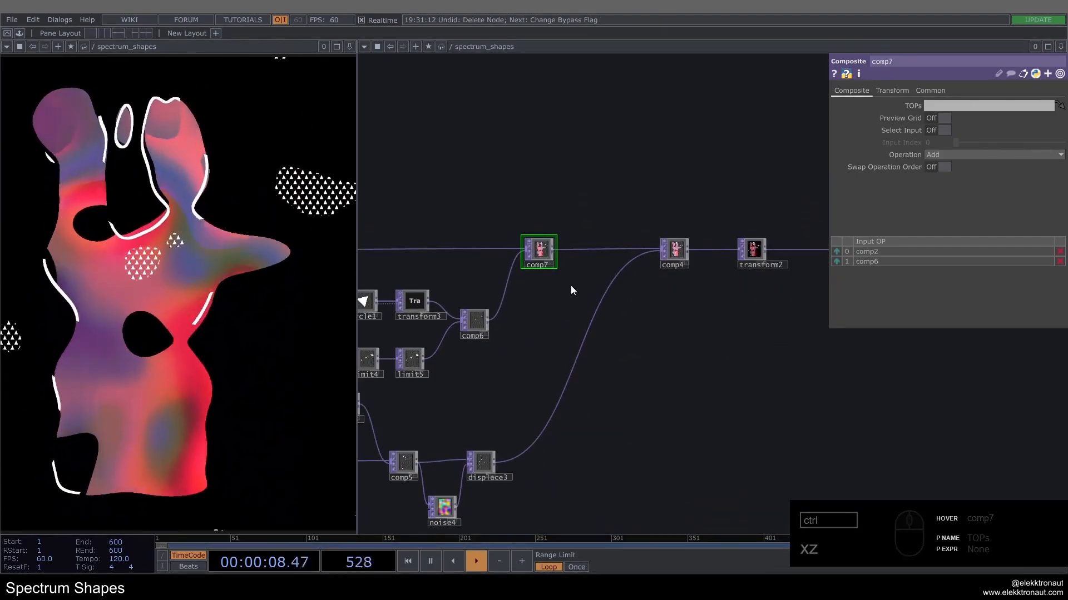
Step: Move transform2 and bg farther along the chain to leave space after comp4
{"action": "scroll", "coordinate": [546, 312], "scroll_direction": "down", "scroll_amount": 1}
{"action": "scroll", "coordinate": [546, 313], "scroll_direction": "down", "scroll_amount": 4}
{"action": "left_click_drag", "start_coordinate": [637, 352], "coordinate": [577, 382]}
{"action": "scroll", "coordinate": [629, 338], "scroll_direction": "up", "scroll_amount": 5}
{"action": "left_click_drag", "start_coordinate": [556, 284], "coordinate": [630, 285]}
{"action": "left_click_drag", "start_coordinate": [722, 360], "coordinate": [652, 291]}
{"action": "right_click_drag", "start_coordinate": [652, 291], "coordinate": [651, 290]}
{"action": "left_click_drag", "start_coordinate": [666, 284], "coordinate": [828, 285]}
{"action": "left_click_drag", "start_coordinate": [617, 285], "coordinate": [624, 284]}
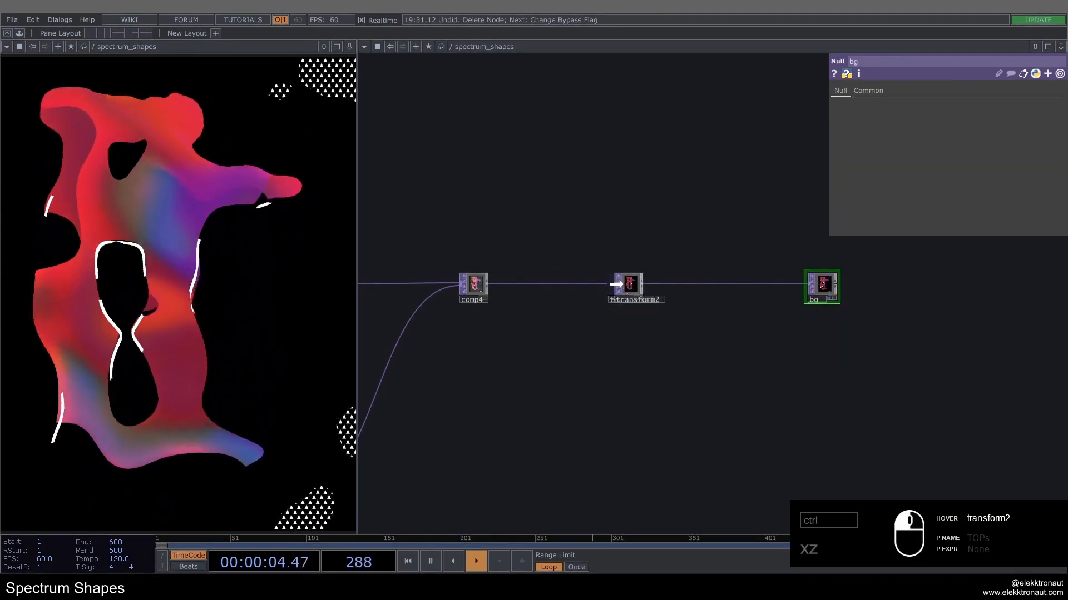
Step: Insert an Edge operator into the connection between comp4 and transform2
{"action": "scroll", "coordinate": [512, 284], "scroll_direction": "up", "scroll_amount": 5}
{"action": "right_click", "coordinate": [525, 280]}
{"action": "left_click", "coordinate": [542, 271]}
{"action": "type", "text": "ed"}
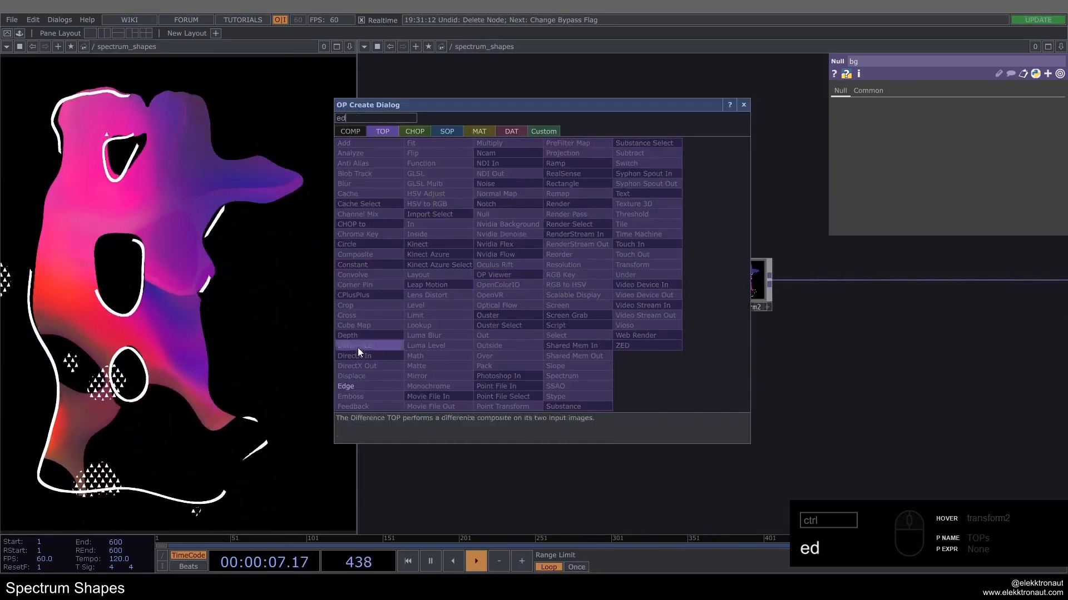
{"action": "left_click", "coordinate": [369, 385]}
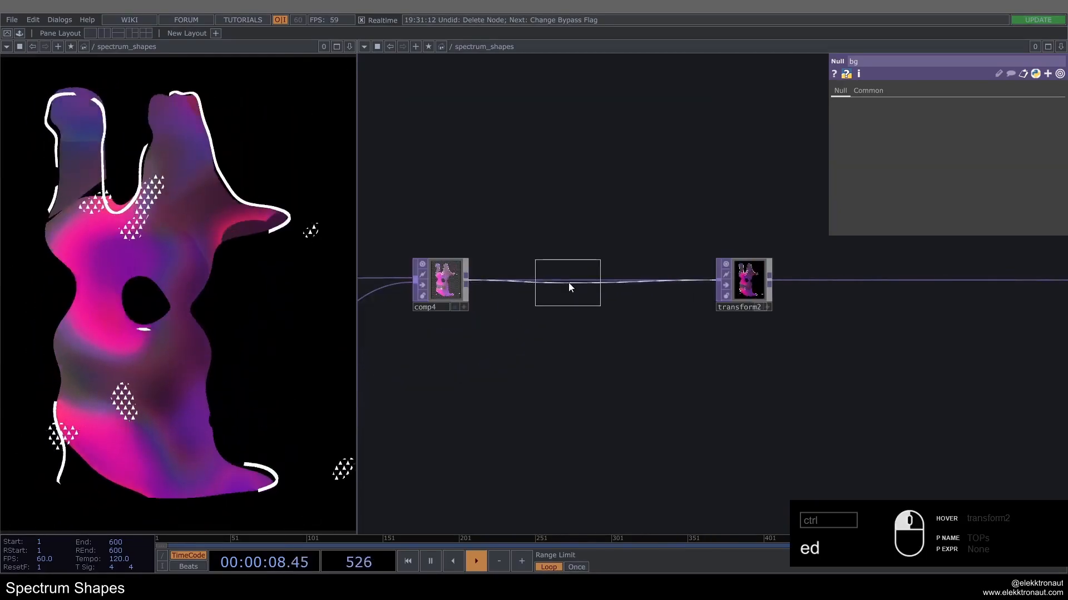
{"action": "left_click", "coordinate": [603, 291]}
Step: Check the new Edge operator's parameters against those of edge1 in the outline branch
{"action": "scroll", "coordinate": [550, 371], "scroll_direction": "down", "scroll_amount": 2}
{"action": "left_click_drag", "start_coordinate": [551, 372], "coordinate": [851, 293]}
{"action": "scroll", "coordinate": [784, 253], "scroll_direction": "up", "scroll_amount": 5}
{"action": "left_click", "coordinate": [833, 252]}
{"action": "scroll", "coordinate": [829, 261], "scroll_direction": "down", "scroll_amount": 6}
{"action": "scroll", "coordinate": [670, 306], "scroll_direction": "up", "scroll_amount": 5}
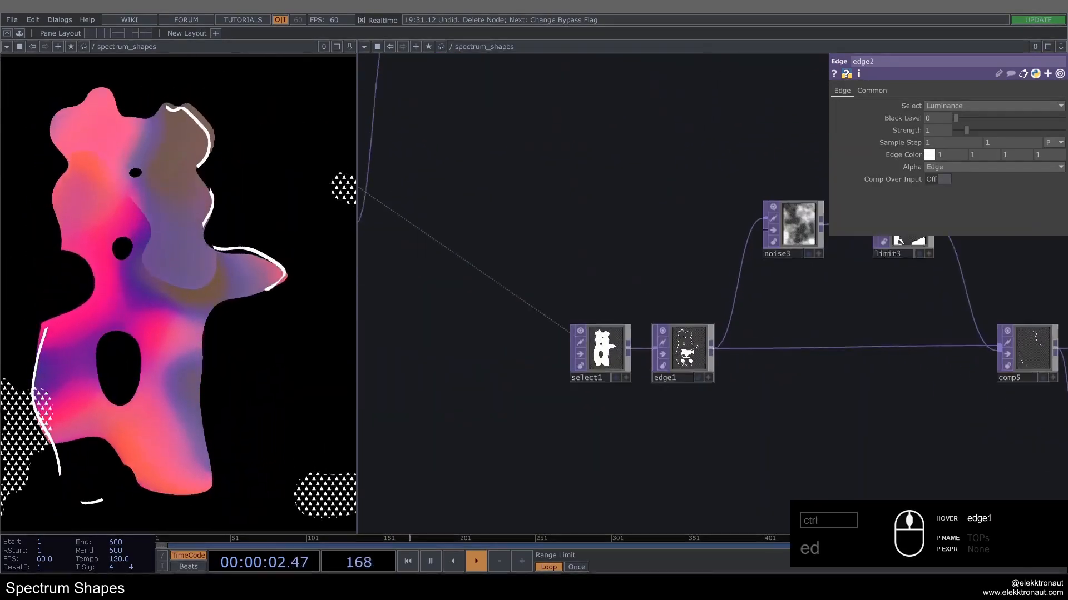
{"action": "scroll", "coordinate": [687, 352], "scroll_direction": "up", "scroll_amount": 3}
{"action": "left_click", "coordinate": [689, 351]}
{"action": "scroll", "coordinate": [685, 372], "scroll_direction": "down", "scroll_amount": 4}
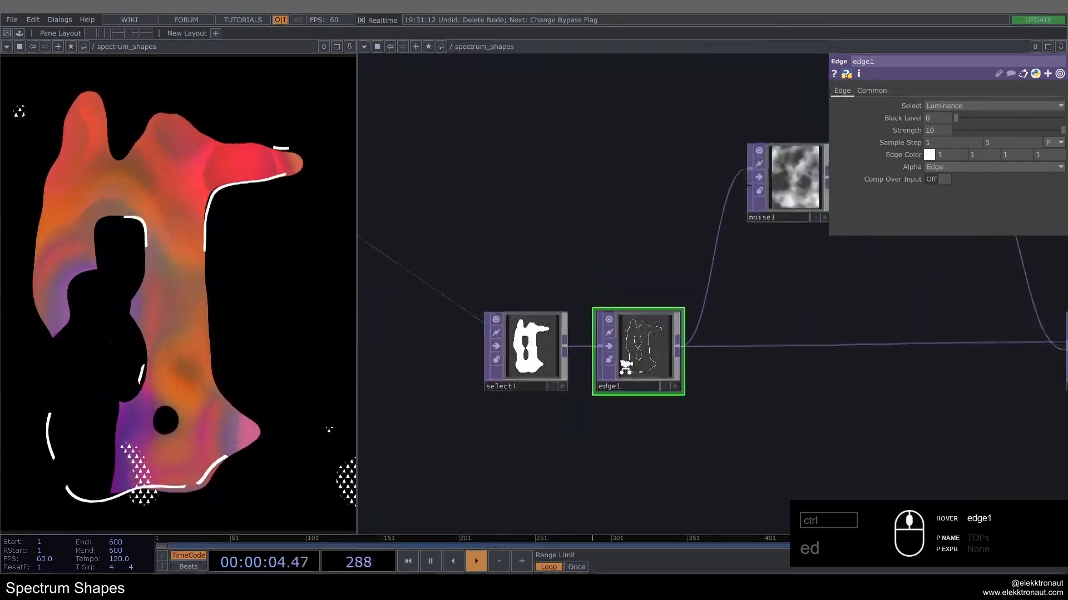
Step: Return to the triangle pattern branch and open circle1's Common parameters
{"action": "scroll", "coordinate": [545, 378], "scroll_direction": "down", "scroll_amount": 2}
{"action": "left_click_drag", "start_coordinate": [682, 389], "coordinate": [456, 434]}
{"action": "left_click_drag", "start_coordinate": [552, 385], "coordinate": [507, 413]}
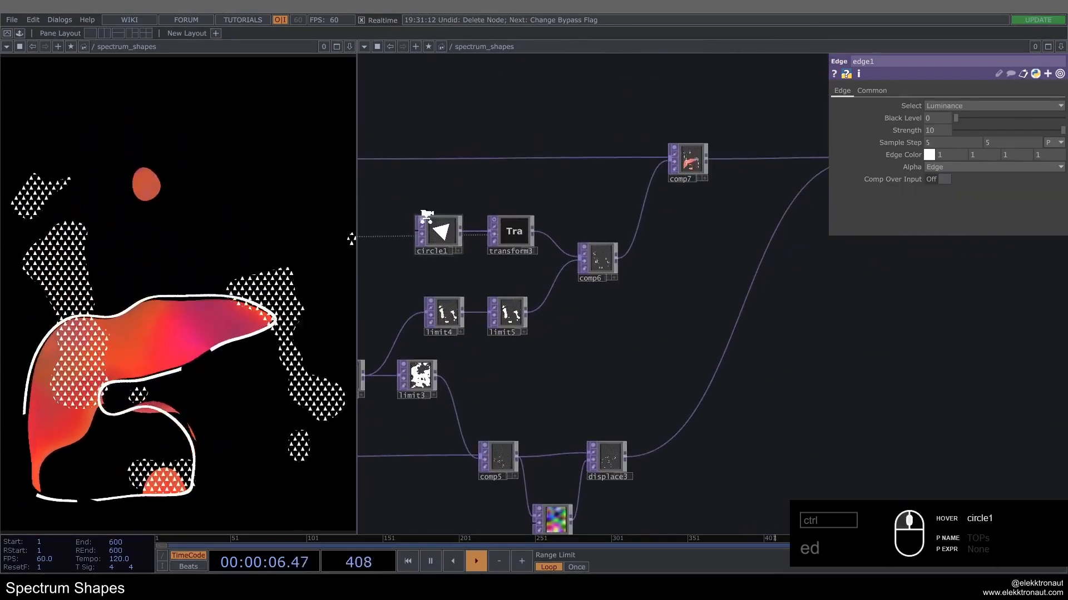
{"action": "scroll", "coordinate": [425, 216], "scroll_direction": "up", "scroll_amount": 5}
{"action": "scroll", "coordinate": [448, 251], "scroll_direction": "down", "scroll_amount": 3}
{"action": "left_click", "coordinate": [446, 247]}
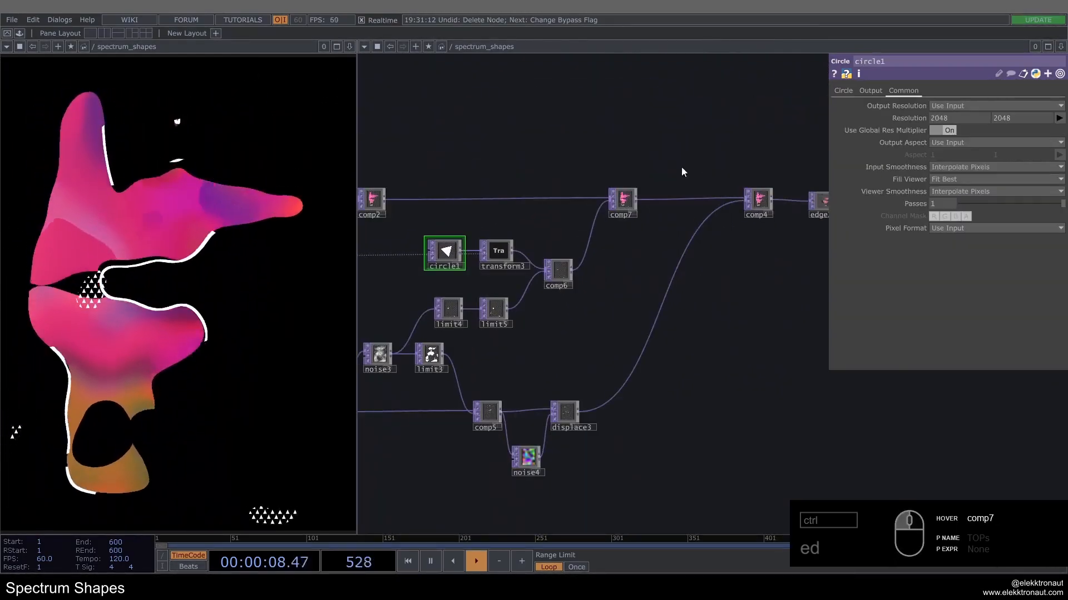
Step: Set the edge color of the Edge operator after comp4 to black and turn on compositing over its input
{"action": "left_click", "coordinate": [848, 93]}
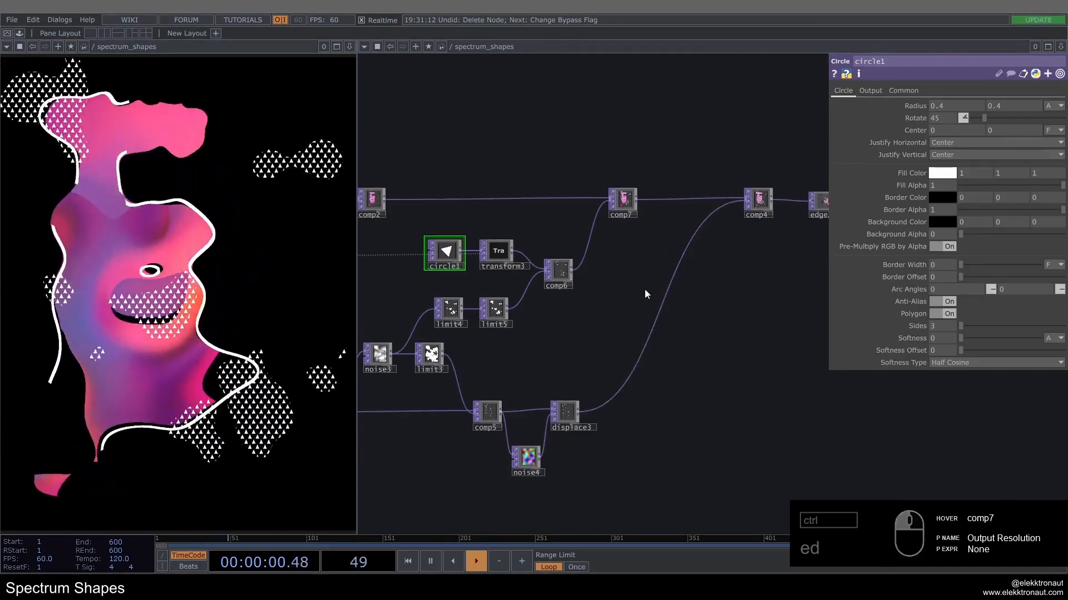
{"action": "left_click_drag", "start_coordinate": [725, 267], "coordinate": [583, 314]}
{"action": "scroll", "coordinate": [685, 263], "scroll_direction": "up", "scroll_amount": 6}
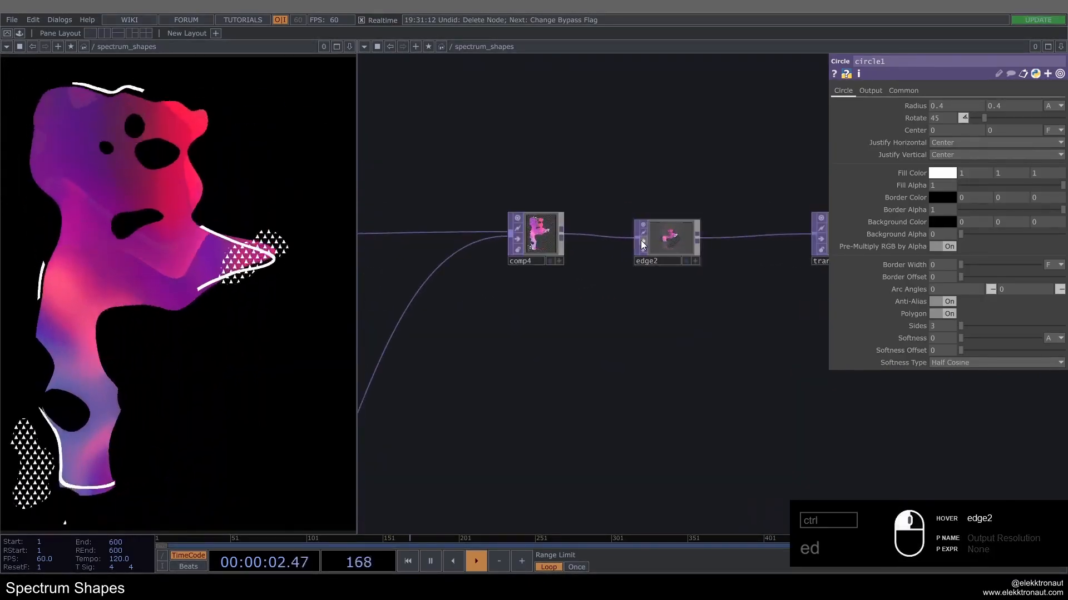
{"action": "left_click", "coordinate": [722, 211]}
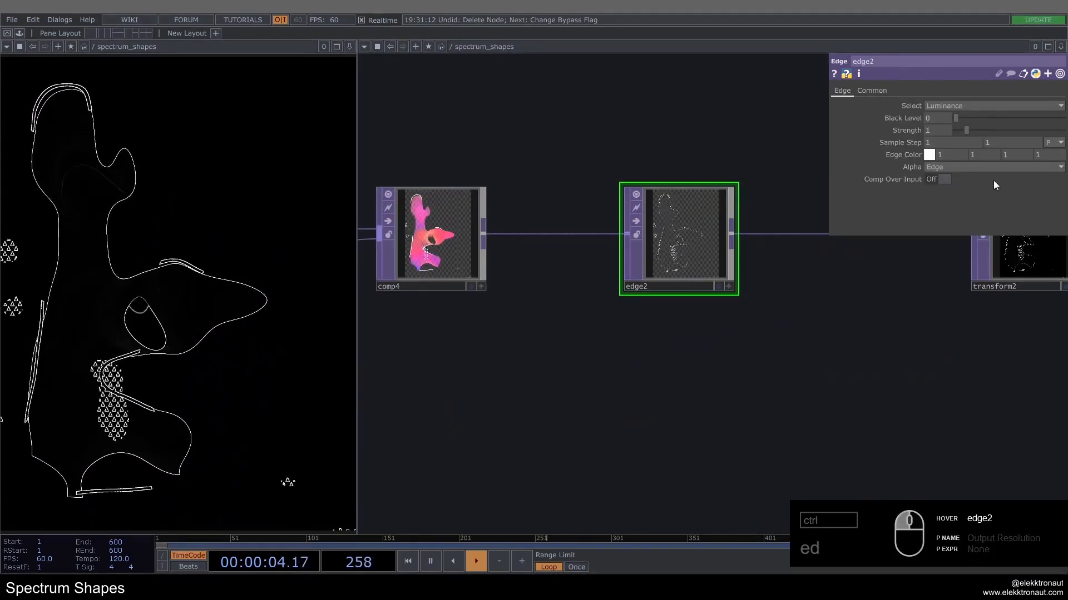
{"action": "left_click", "coordinate": [932, 157]}
{"action": "left_click", "coordinate": [910, 135]}
{"action": "left_click", "coordinate": [990, 88]}
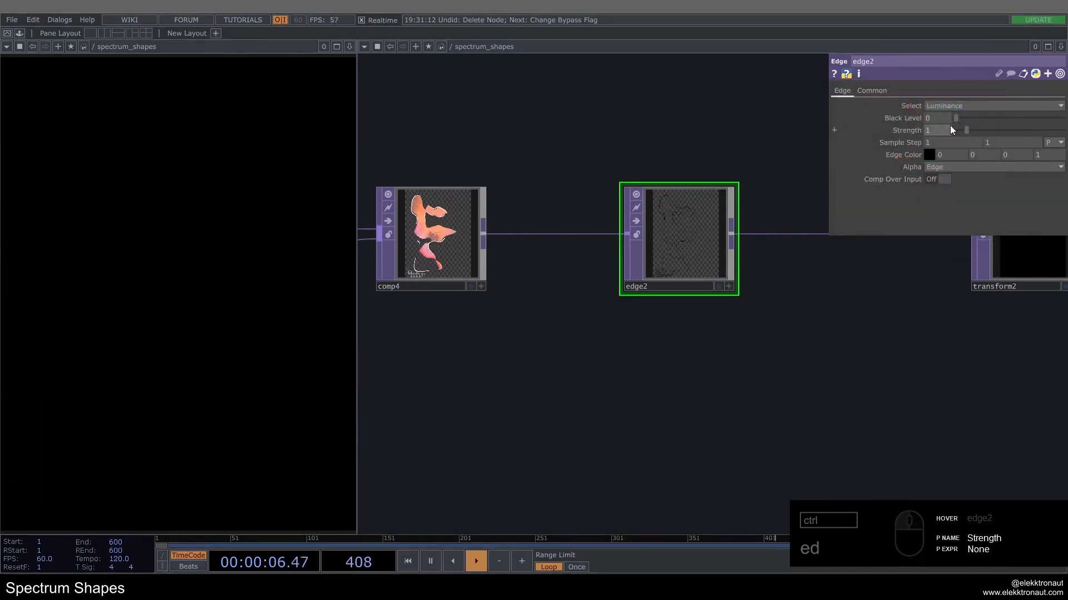
{"action": "left_click", "coordinate": [937, 179]}
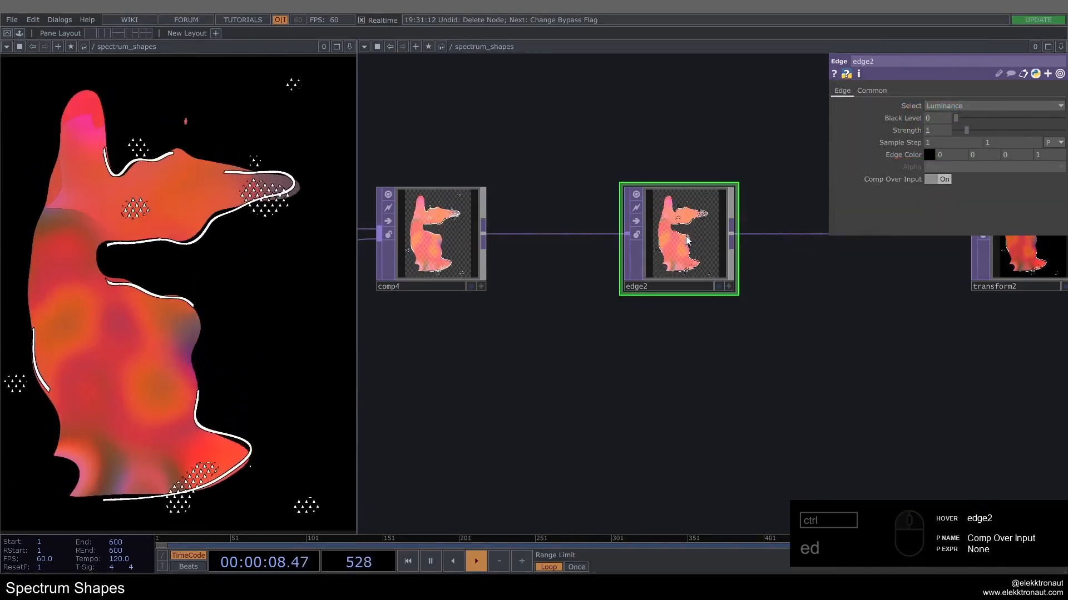
Step: Pause playback, toggle edge2's bypass repeatedly to compare the image with and without the black edge, and resume playback
{"action": "scroll", "coordinate": [670, 245], "scroll_direction": "up", "scroll_amount": 3}
{"action": "key", "text": "space"}
{"action": "scroll", "coordinate": [628, 239], "scroll_direction": "up", "scroll_amount": 3}
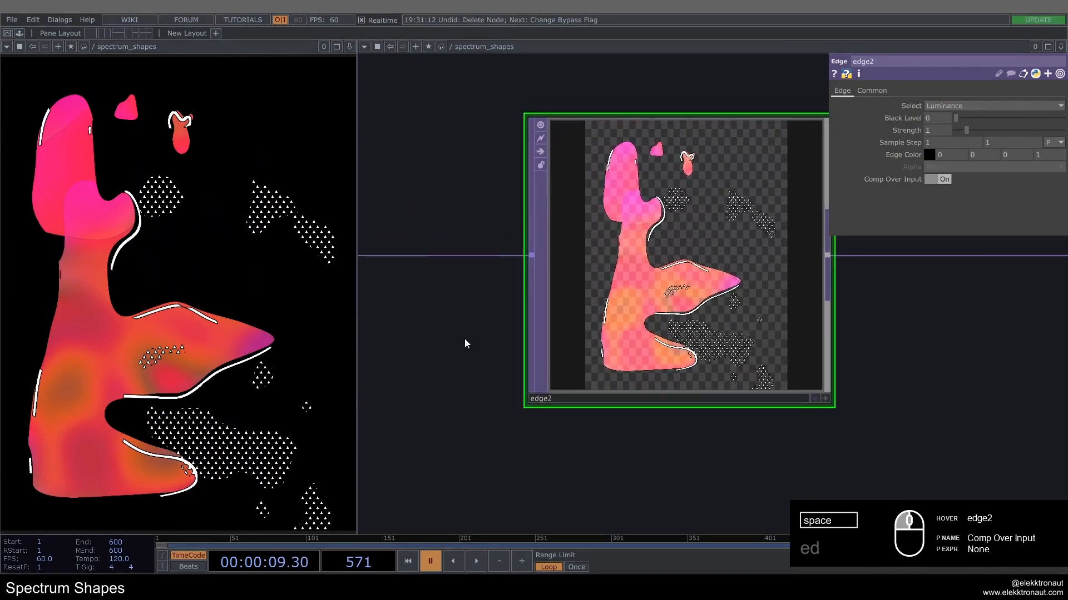
{"action": "left_click", "coordinate": [520, 157]}
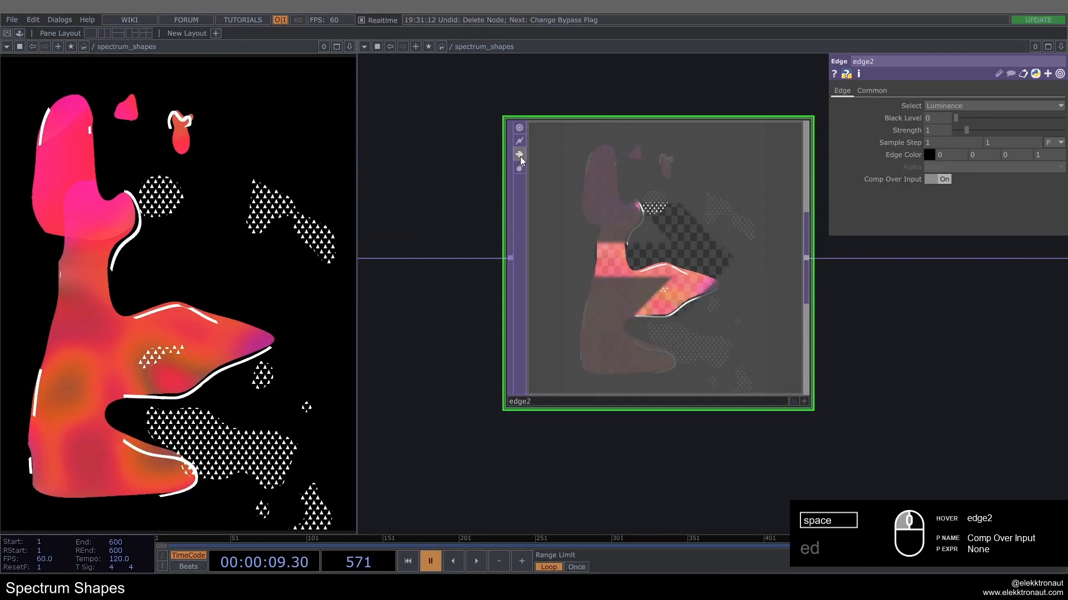
{"action": "left_click", "coordinate": [520, 157]}
{"action": "left_click", "coordinate": [519, 158]}
{"action": "left_click", "coordinate": [518, 158]}
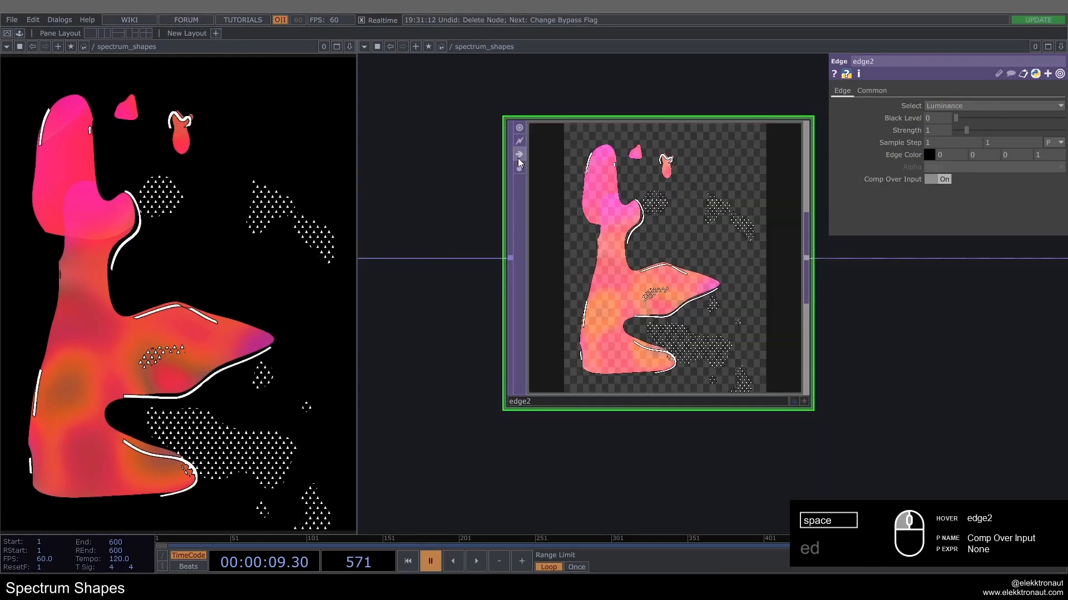
{"action": "left_click", "coordinate": [518, 158]}
{"action": "left_click", "coordinate": [518, 158]}
{"action": "left_click", "coordinate": [518, 158]}
{"action": "left_click", "coordinate": [518, 158]}
{"action": "left_click", "coordinate": [519, 158]}
{"action": "left_click", "coordinate": [518, 158]}
{"action": "key", "text": "space"}
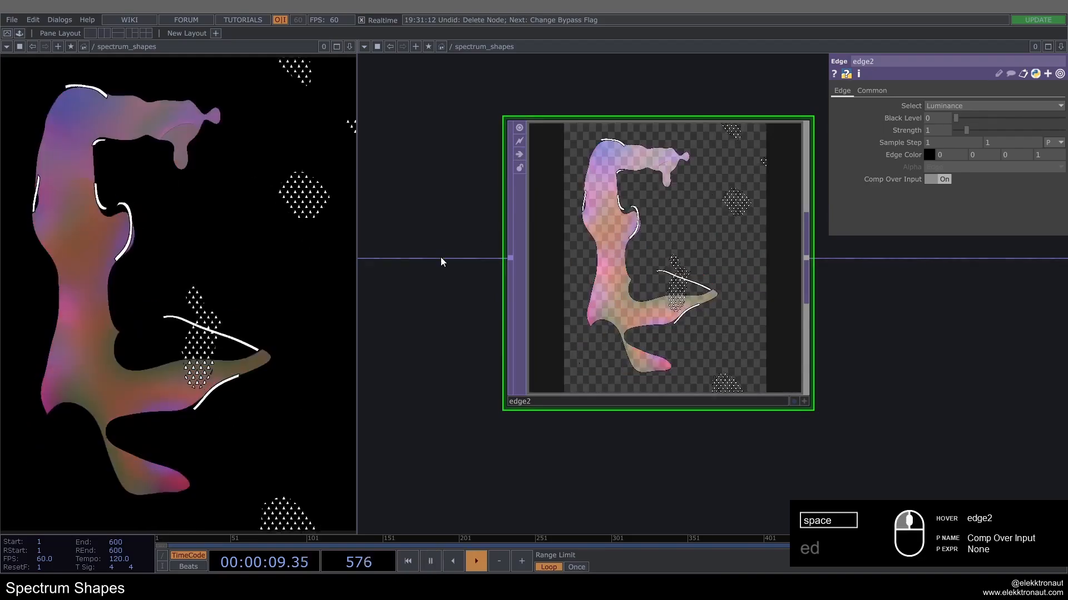
Step: Pause on another frame and compare edge2's enlarged output with its bypass on and off
{"action": "scroll", "coordinate": [441, 242], "scroll_direction": "down", "scroll_amount": 5}
{"action": "scroll", "coordinate": [441, 231], "scroll_direction": "up", "scroll_amount": 7}
{"action": "key", "text": "space"}
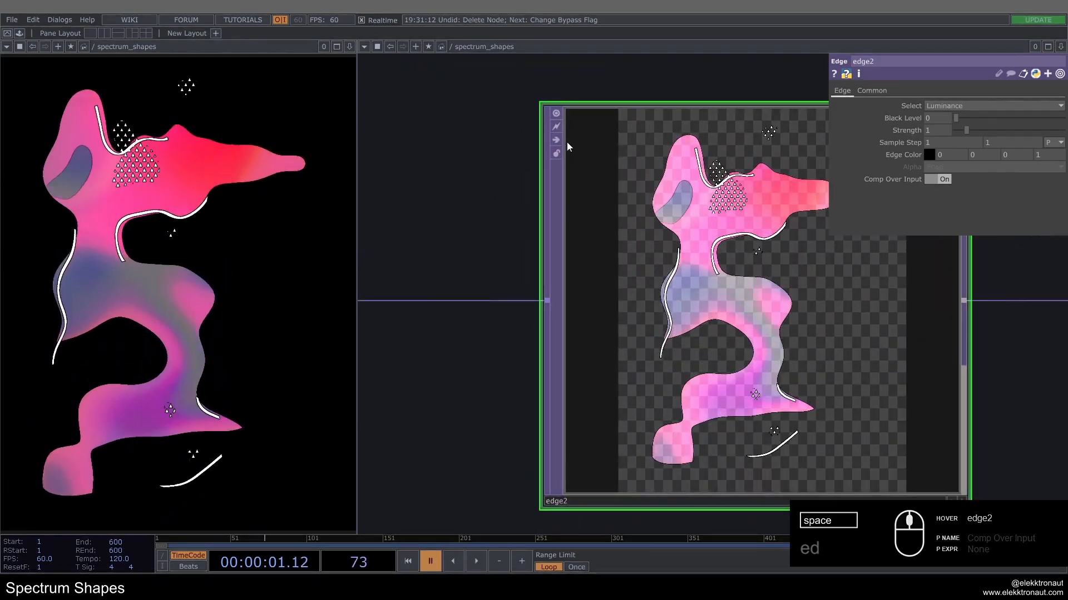
{"action": "left_click", "coordinate": [559, 141]}
{"action": "left_click", "coordinate": [560, 142]}
{"action": "left_click", "coordinate": [560, 141]}
{"action": "left_click", "coordinate": [559, 142]}
{"action": "left_click", "coordinate": [560, 142]}
{"action": "left_click", "coordinate": [560, 142]}
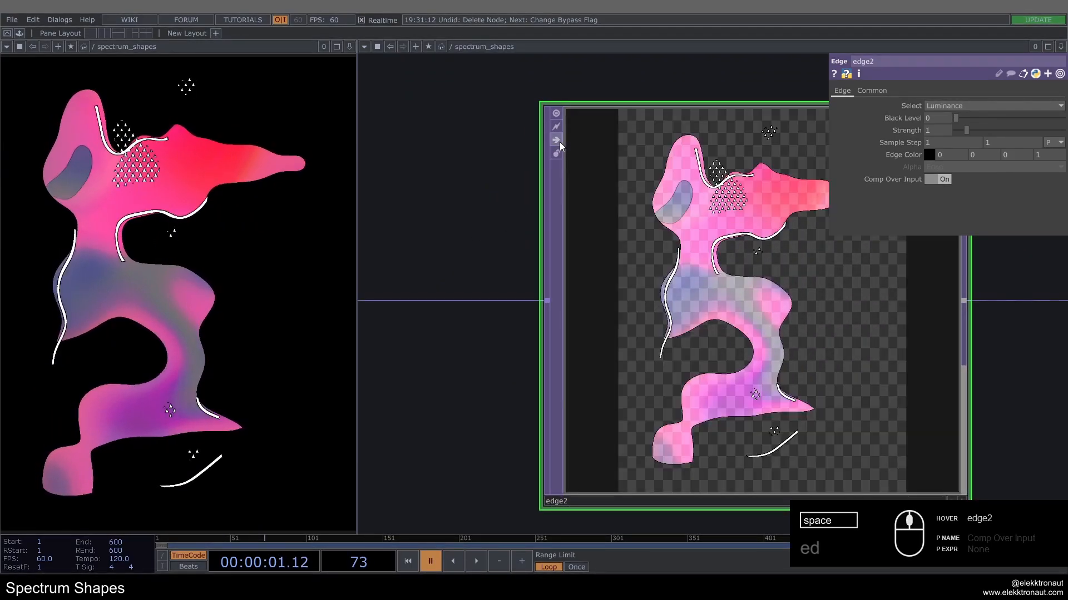
Step: Set edge2's sample step to 1.5 in both directions and toggle its bypass to check the thicker edge
{"action": "left_click", "coordinate": [912, 133]}
{"action": "left_click", "coordinate": [913, 133]}
{"action": "left_click_drag", "start_coordinate": [913, 139], "coordinate": [916, 132]}
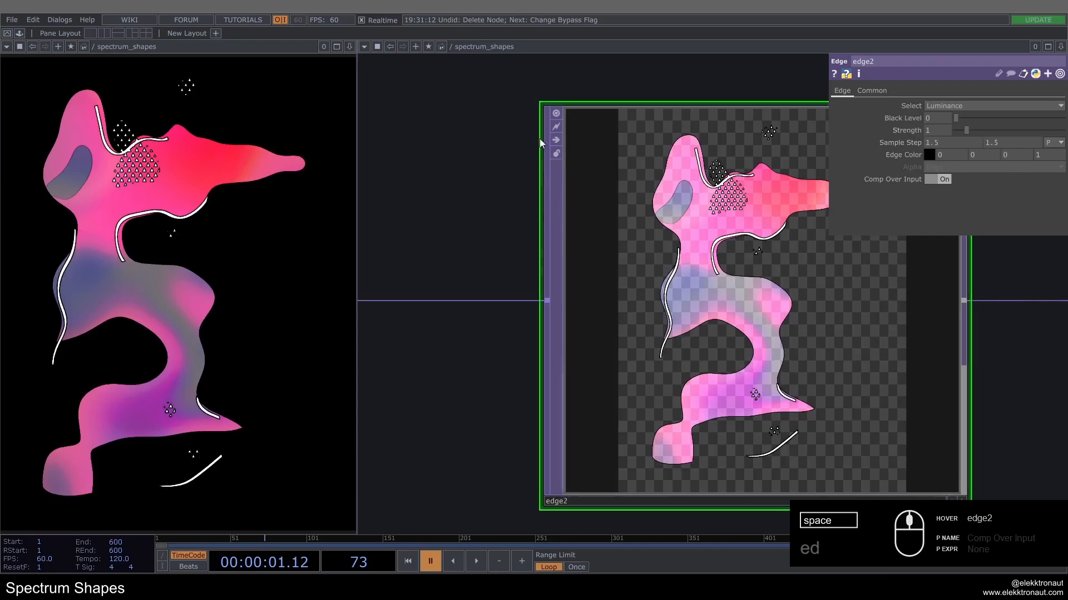
{"action": "left_click", "coordinate": [558, 140]}
{"action": "left_click", "coordinate": [558, 140]}
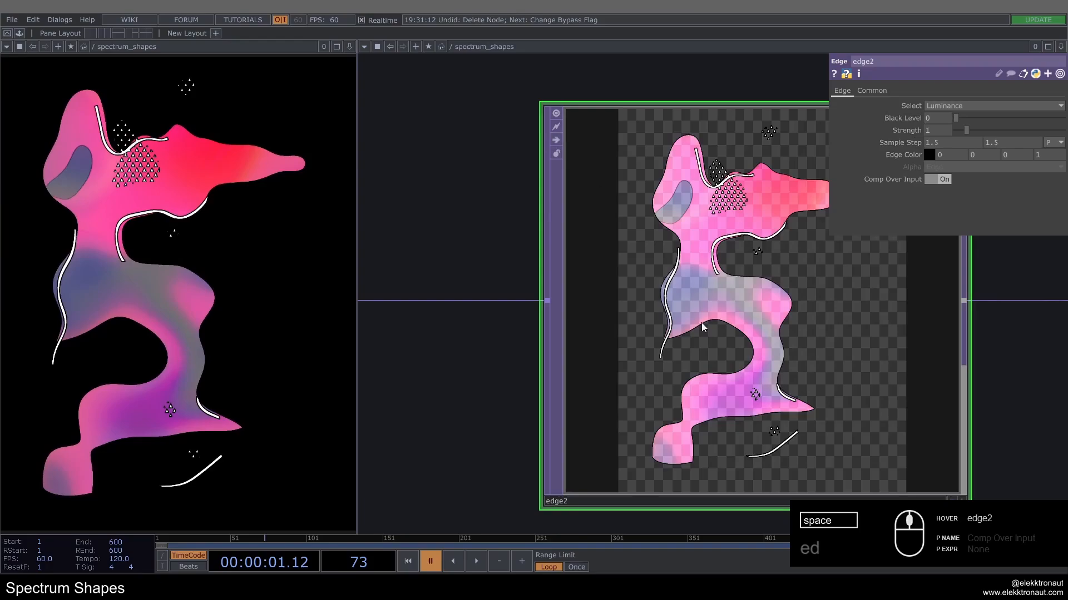
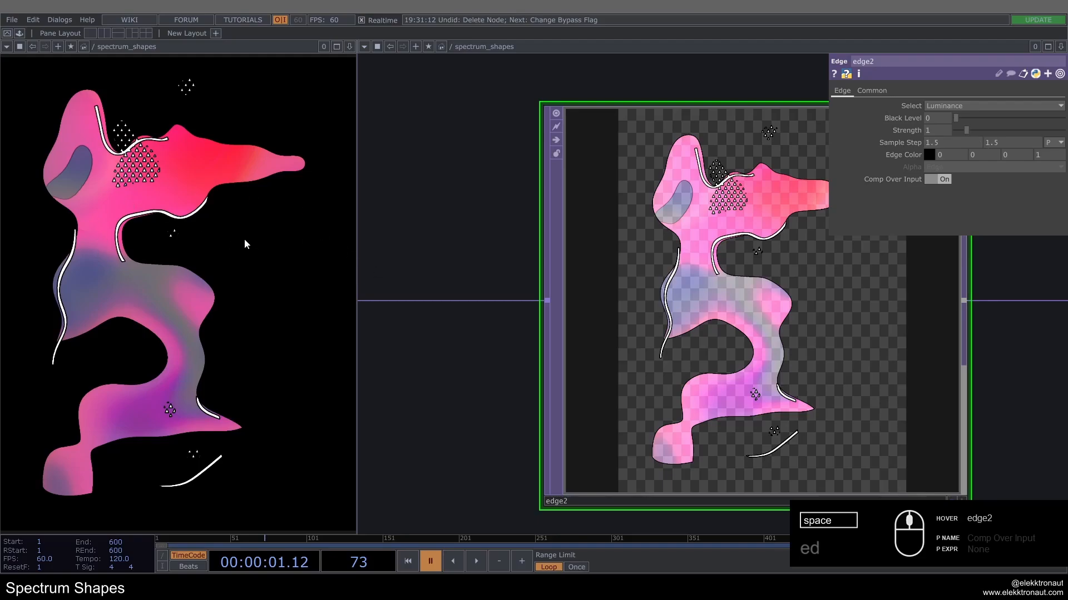
Step: Resume playback and save the project
{"action": "key", "text": "space"}
{"action": "scroll", "coordinate": [504, 280], "scroll_direction": "down", "scroll_amount": 6}
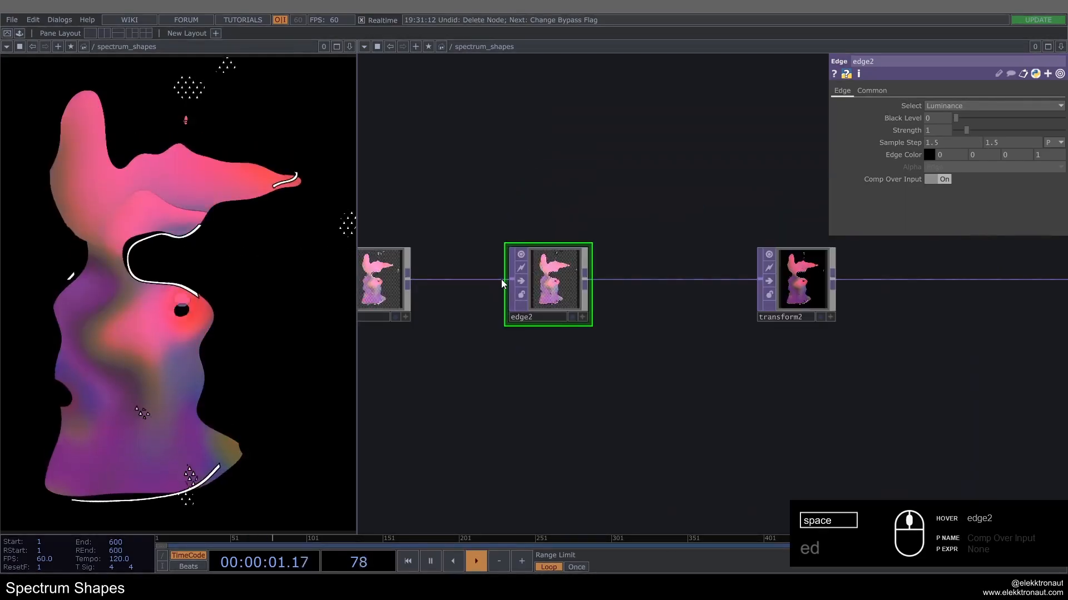
{"action": "key", "text": "ctrl+s"}
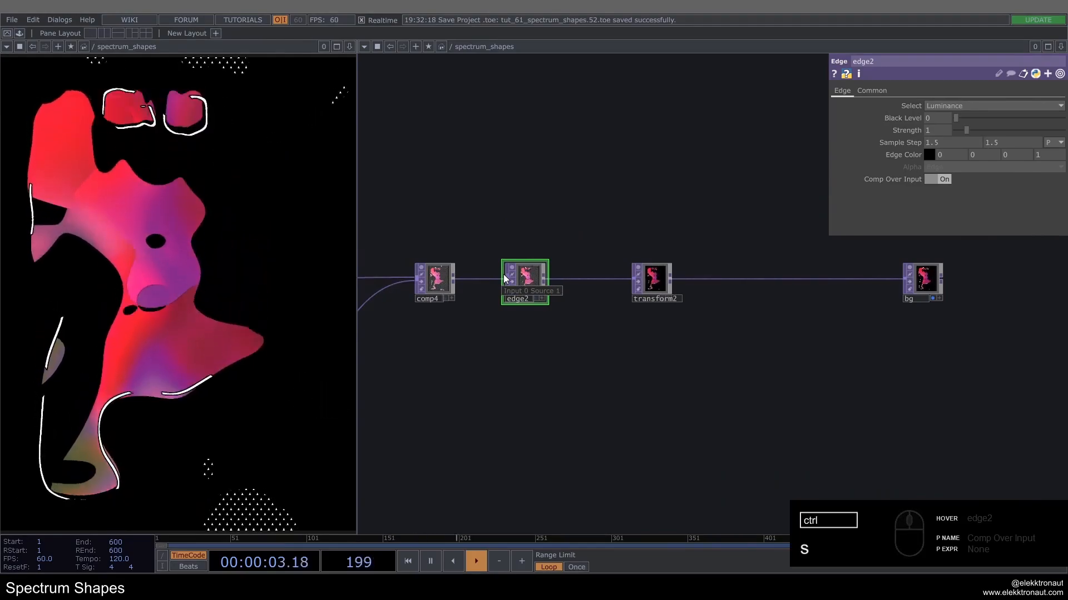
Step: Insert an Anti Alias operator between transform2 and bg and set its quality to Ultra
{"action": "left_click_drag", "start_coordinate": [649, 281], "coordinate": [700, 285]}
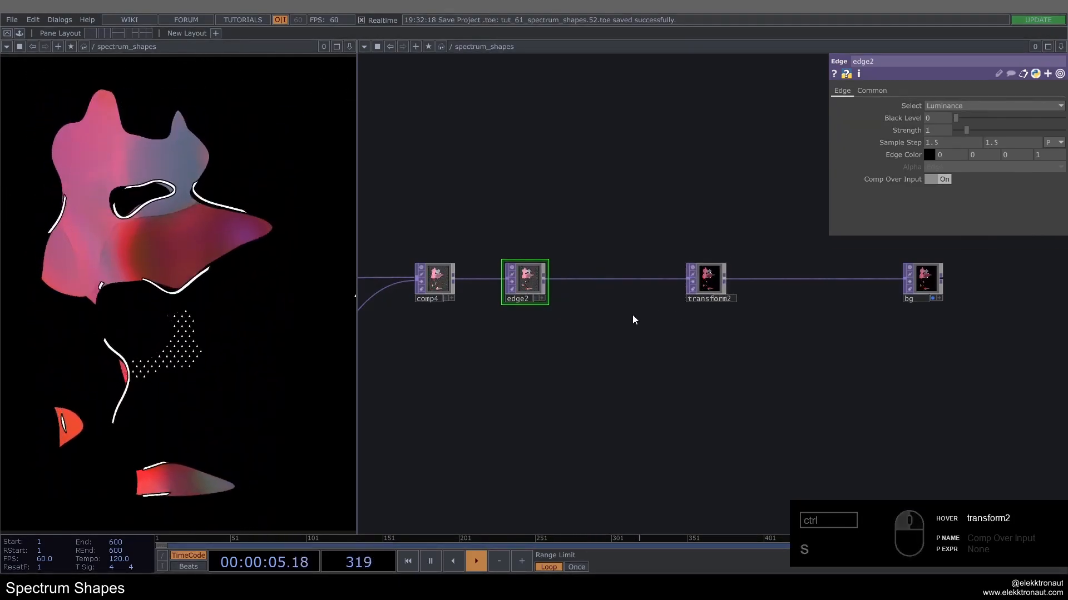
{"action": "left_click_drag", "start_coordinate": [644, 333], "coordinate": [584, 318]}
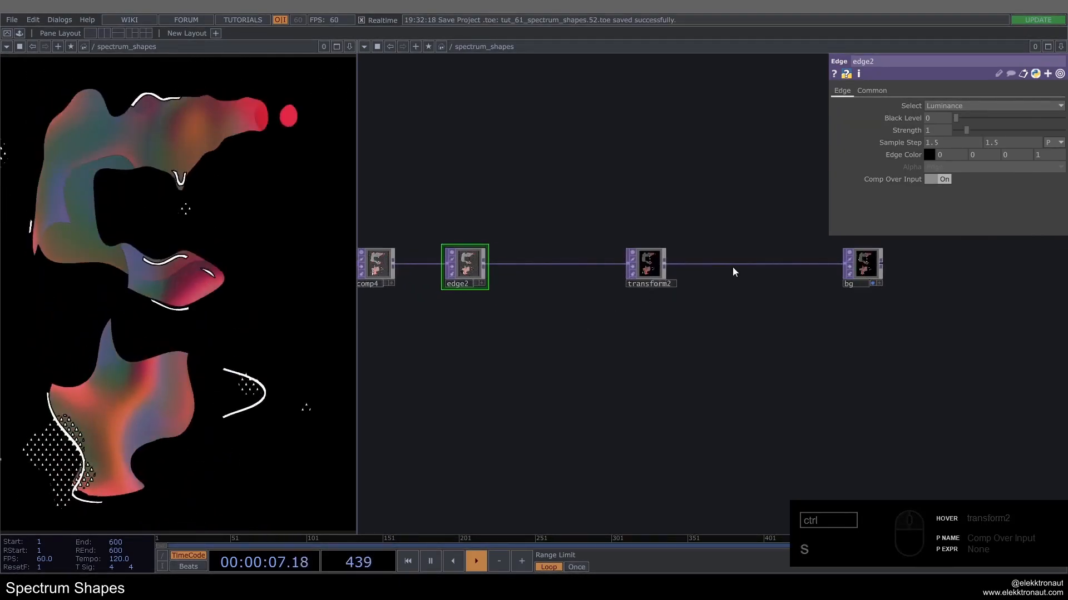
{"action": "right_click", "coordinate": [740, 247]}
{"action": "left_click", "coordinate": [745, 251]}
{"action": "type", "text": "an"}
{"action": "left_click", "coordinate": [558, 144]}
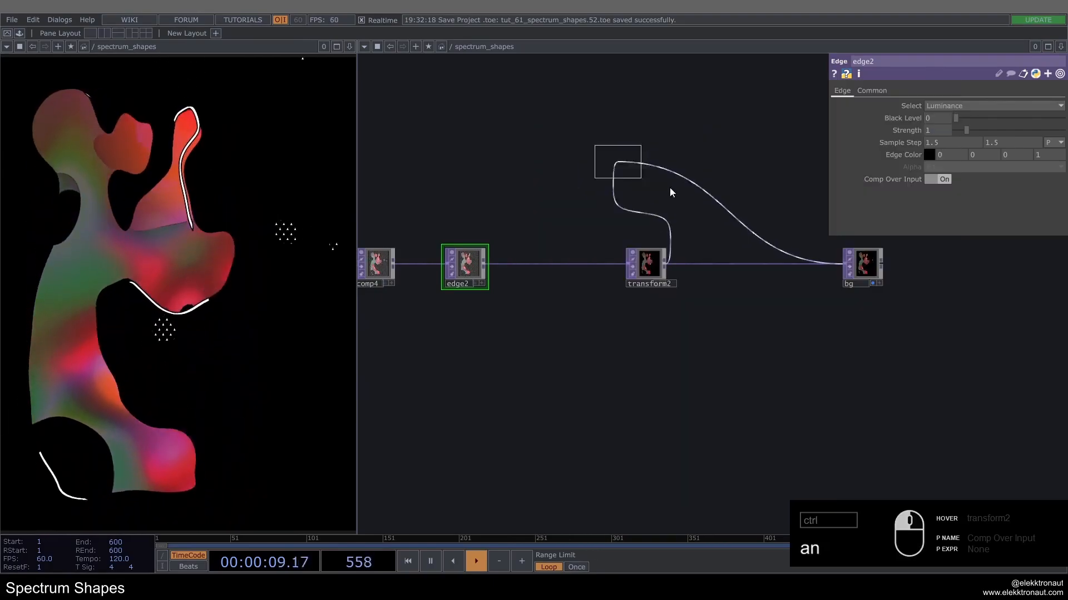
{"action": "left_click", "coordinate": [804, 268]}
{"action": "left_click", "coordinate": [956, 107]}
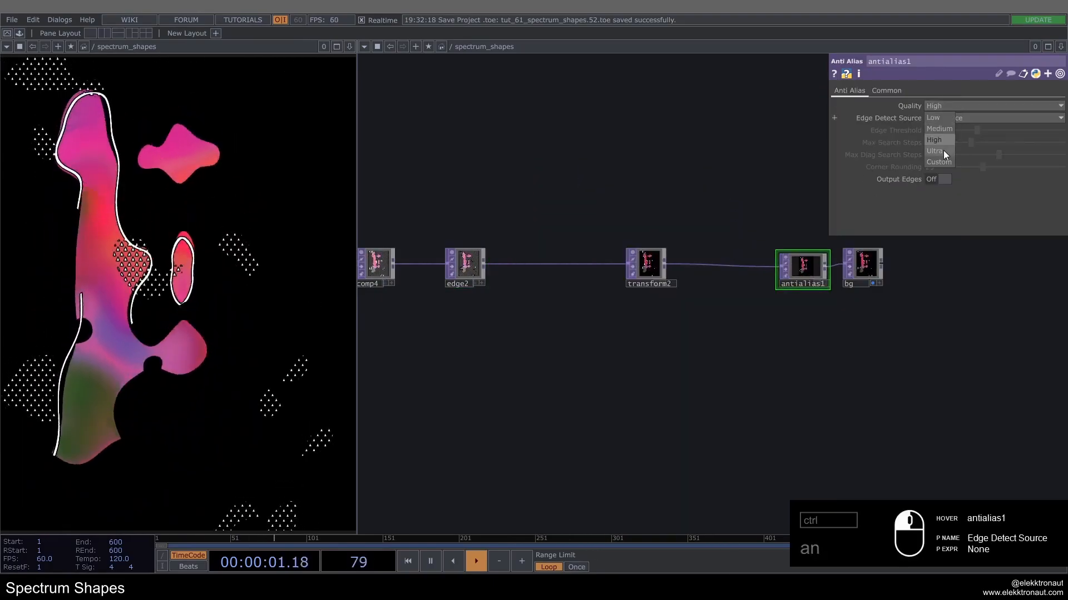
{"action": "left_click", "coordinate": [943, 151]}
Step: Move transform2 closer to antialias1 and insert a Cross operator between edge2 and transform2
{"action": "left_click_drag", "start_coordinate": [661, 264], "coordinate": [733, 263]}
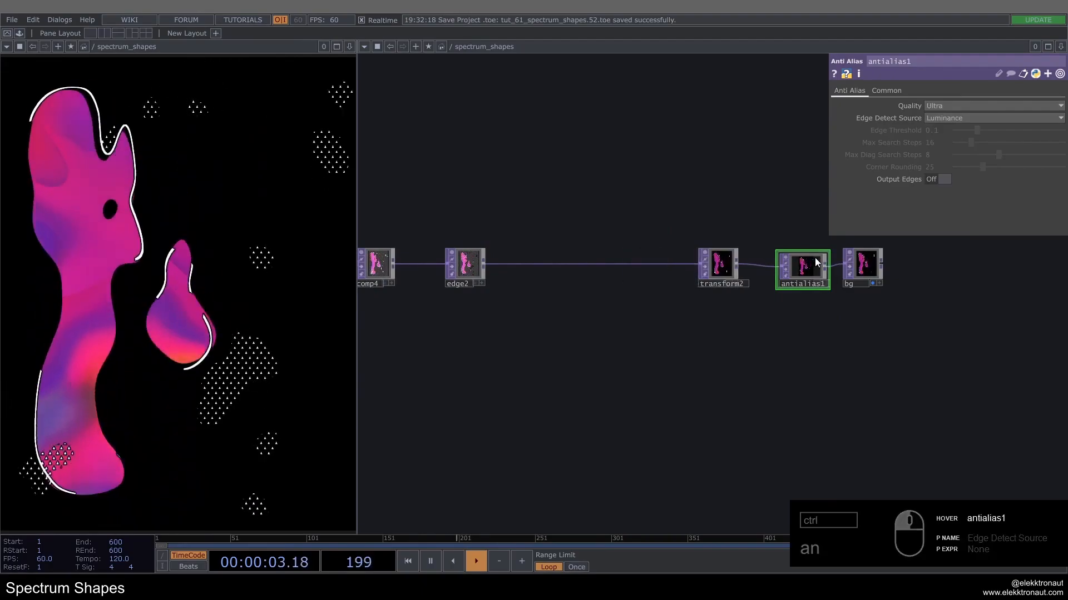
{"action": "right_click", "coordinate": [592, 263]}
{"action": "left_click", "coordinate": [603, 253]}
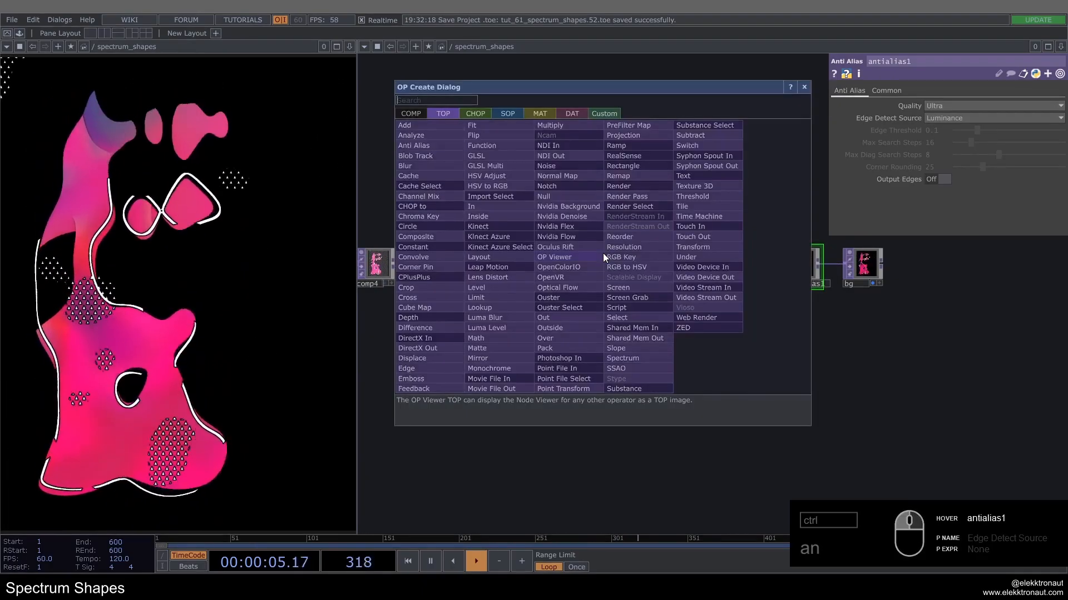
{"action": "type", "text": "cro"}
{"action": "left_click", "coordinate": [408, 298]}
{"action": "left_click", "coordinate": [632, 267]}
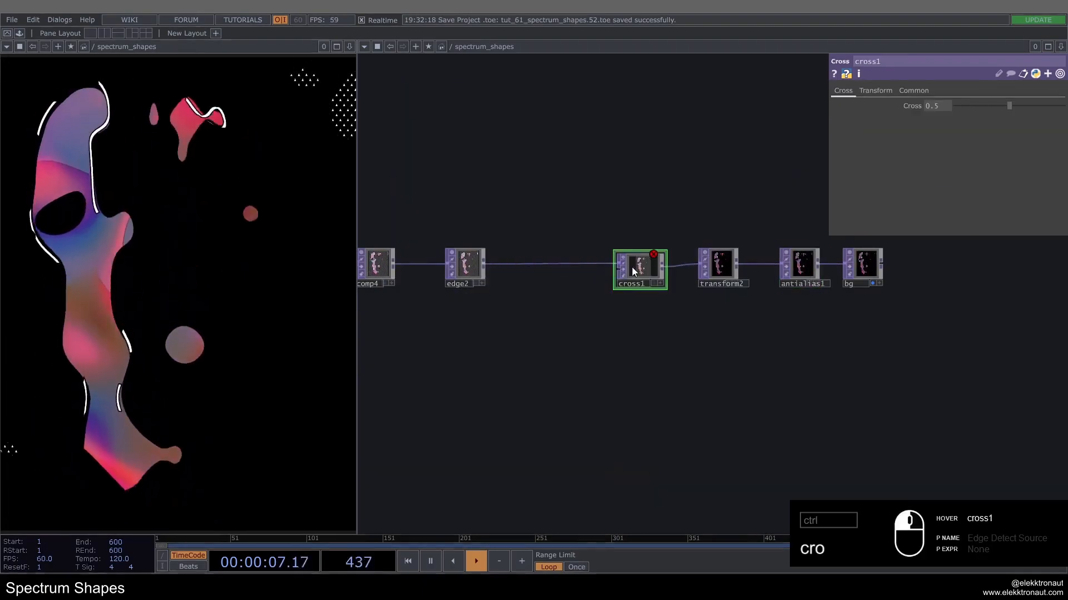
Step: Branch an OpenColorIO operator off edge2, place it below the main chain and connect it to cross1's second input
{"action": "double_click", "coordinate": [487, 262]}
{"action": "type", "text": "op"}
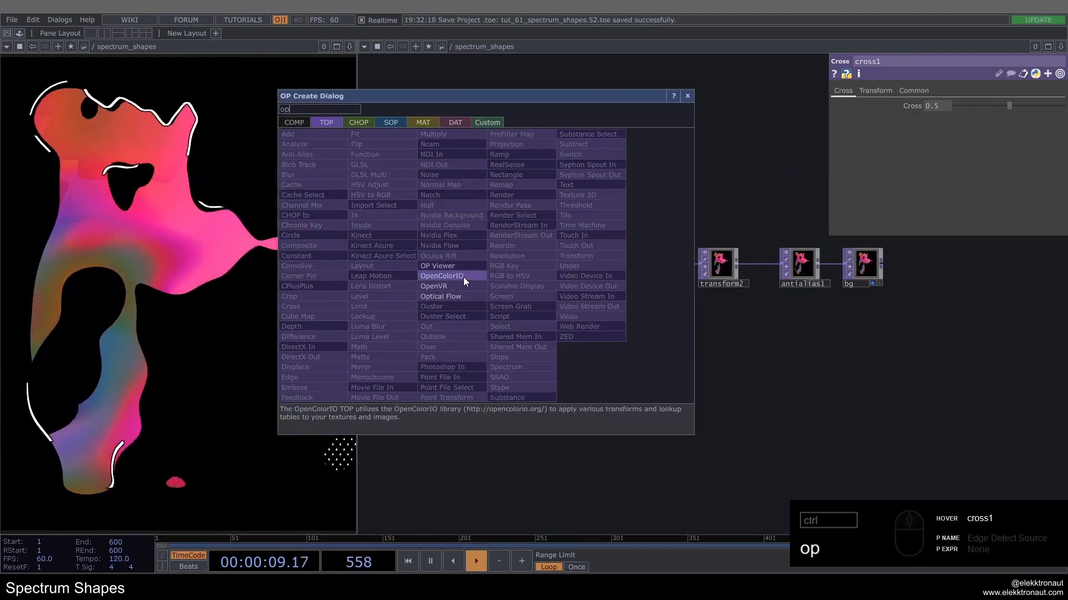
{"action": "left_click", "coordinate": [463, 277]}
{"action": "left_click", "coordinate": [556, 313]}
{"action": "scroll", "coordinate": [586, 309], "scroll_direction": "up", "scroll_amount": 2}
{"action": "left_click_drag", "start_coordinate": [586, 313], "coordinate": [633, 254]}
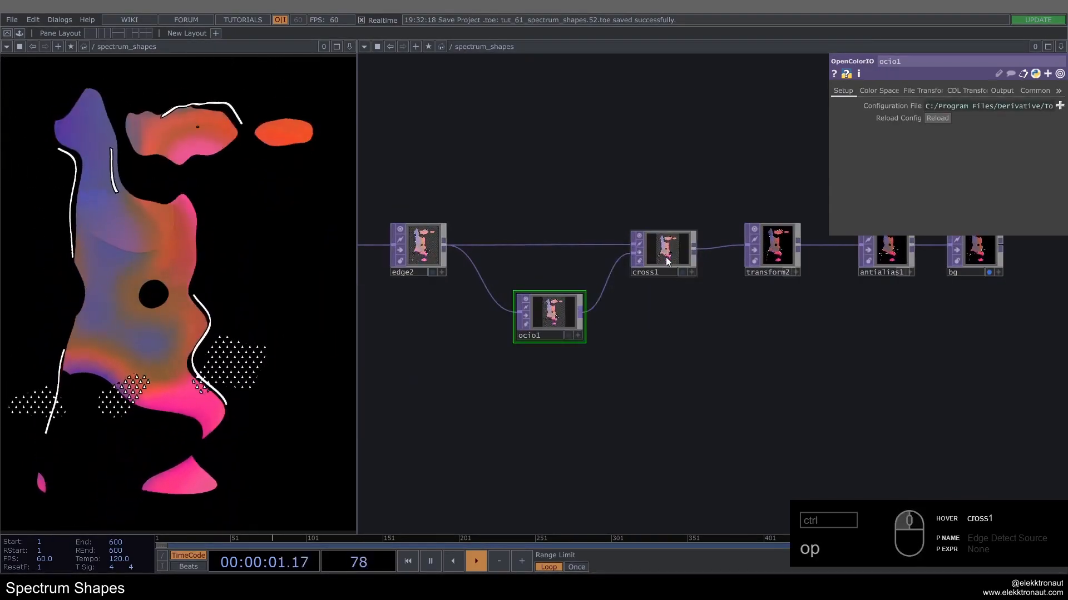
Step: Resize the ocio1 and cross1 nodes to match their neighbours and tidy their arrangement
{"action": "left_click", "coordinate": [666, 257]}
{"action": "left_click", "coordinate": [554, 320]}
{"action": "double_click", "coordinate": [584, 295]}
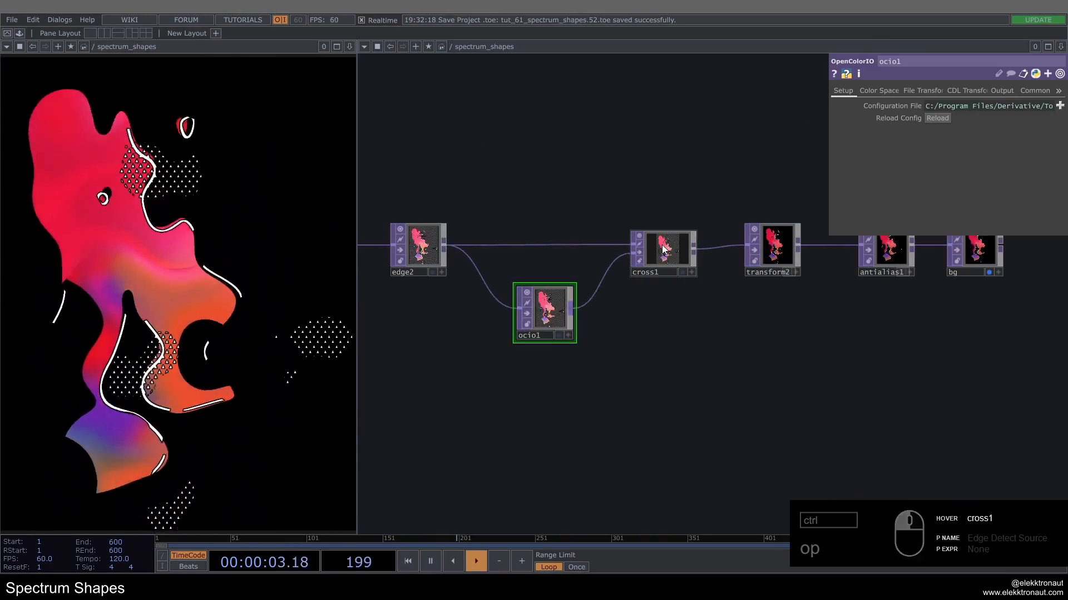
{"action": "double_click", "coordinate": [696, 232]}
{"action": "left_click_drag", "start_coordinate": [525, 251], "coordinate": [588, 256]}
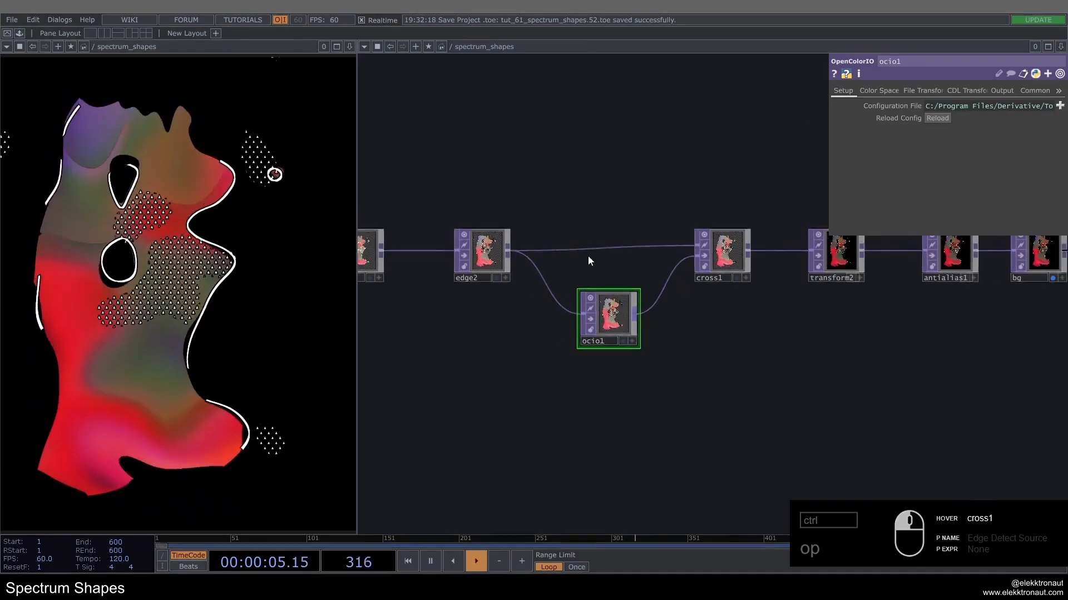
Step: Enable the file transform on ocio1 and load the LUT file Arabica 12.CUBE as its source
{"action": "scroll", "coordinate": [588, 257], "scroll_direction": "up", "scroll_amount": 2}
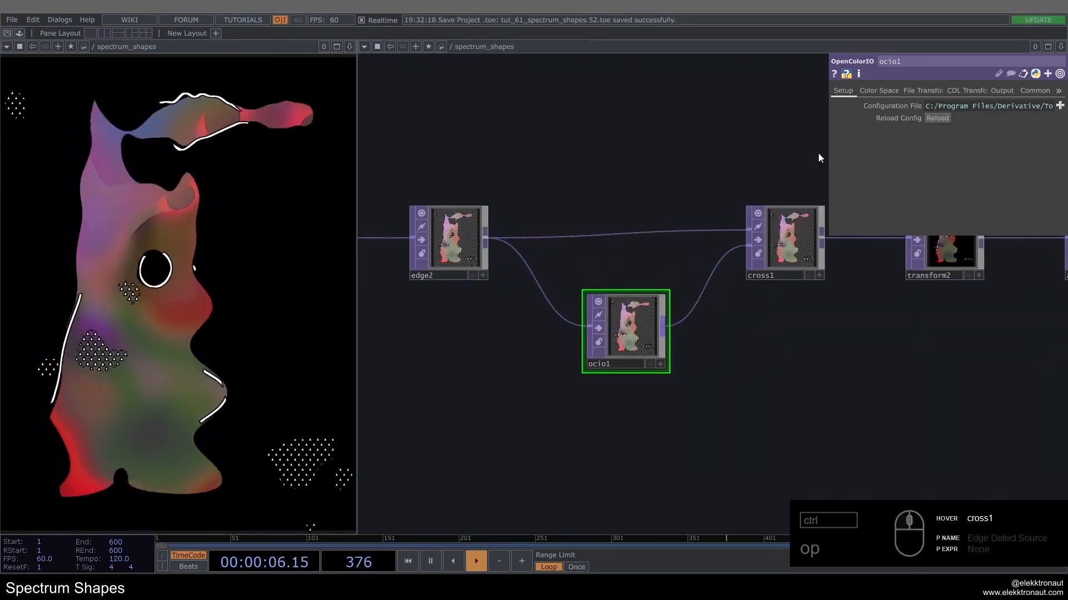
{"action": "left_click", "coordinate": [927, 90]}
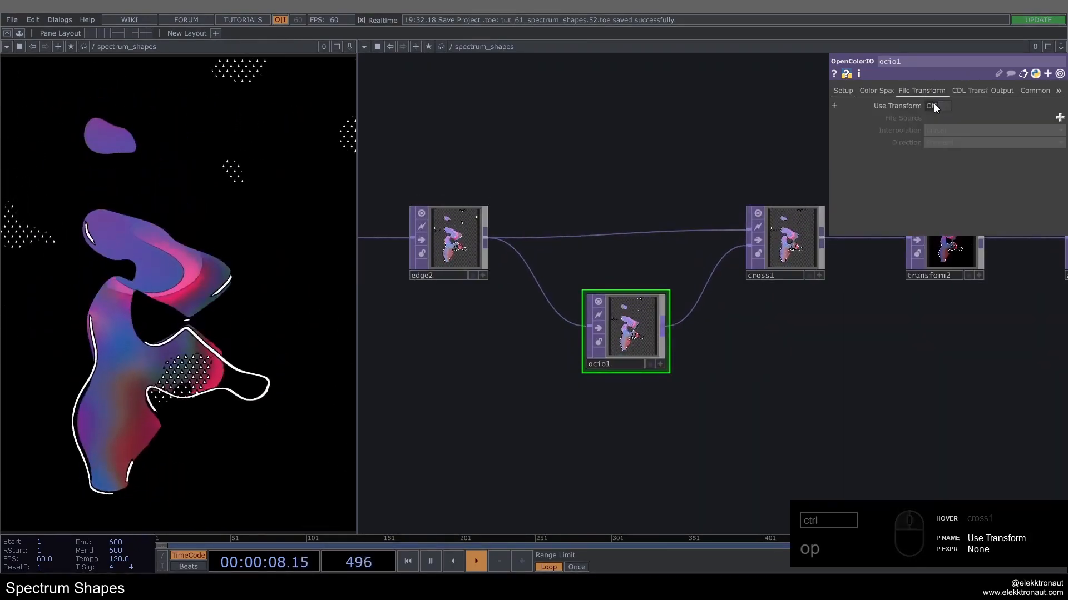
{"action": "left_click", "coordinate": [934, 104]}
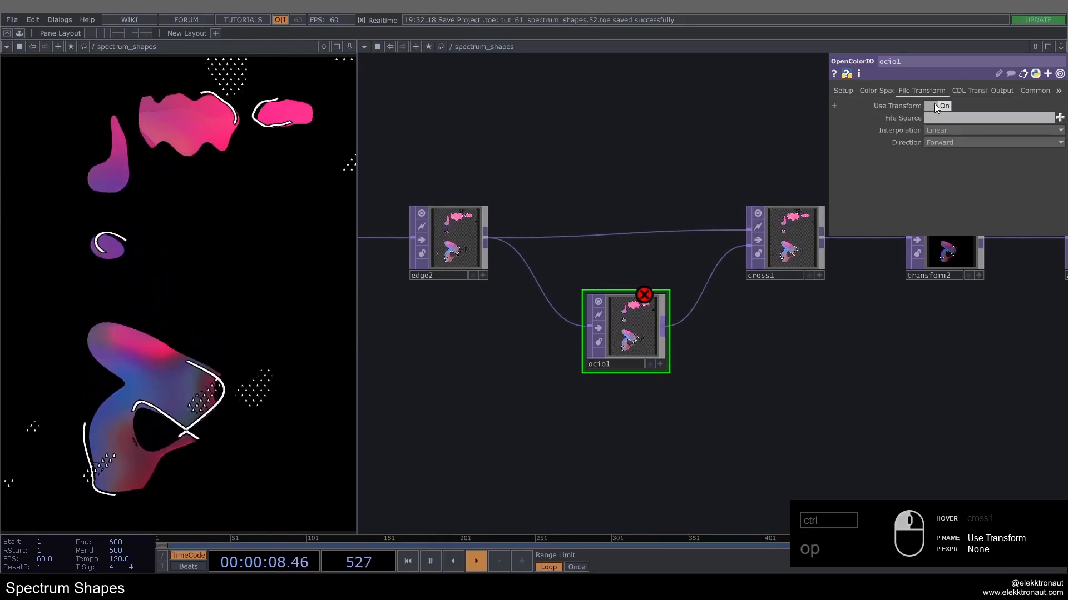
{"action": "left_click", "coordinate": [1060, 117]}
{"action": "scroll", "coordinate": [319, 241], "scroll_direction": "up", "scroll_amount": 5}
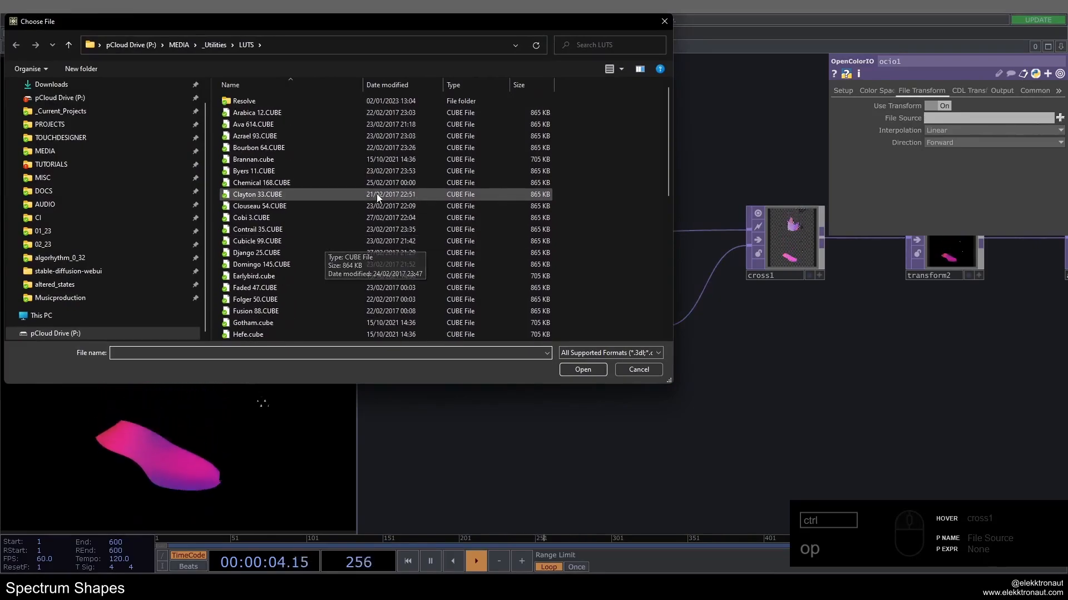
{"action": "double_click", "coordinate": [257, 113]}
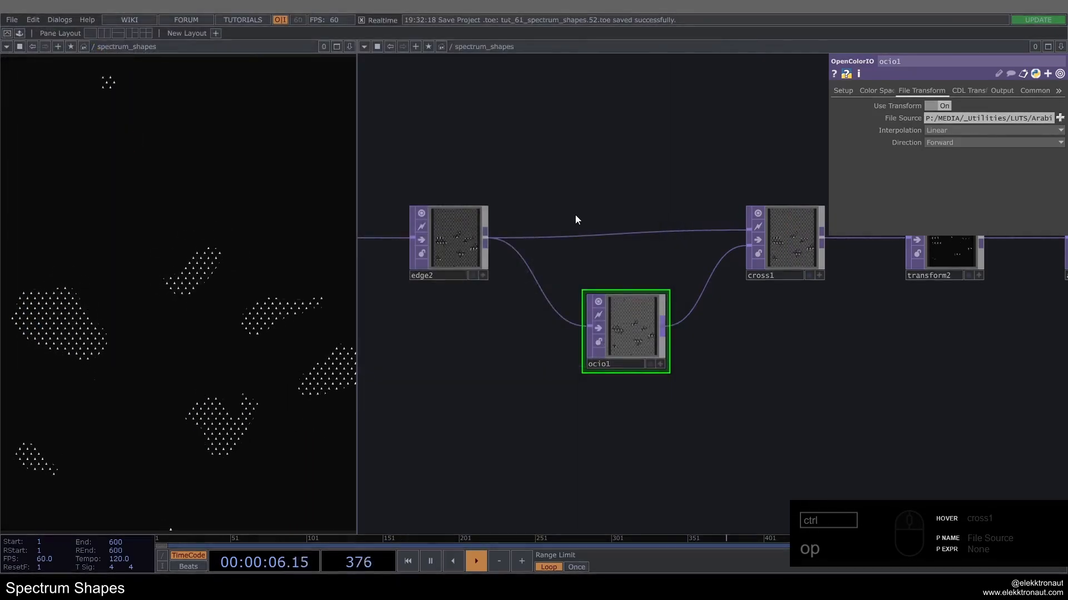
Step: Set cross1's blend value to 0.6 and toggle its bypass to compare the image with and without the color grade
{"action": "left_click_drag", "start_coordinate": [644, 252], "coordinate": [582, 246]}
{"action": "left_click", "coordinate": [726, 229]}
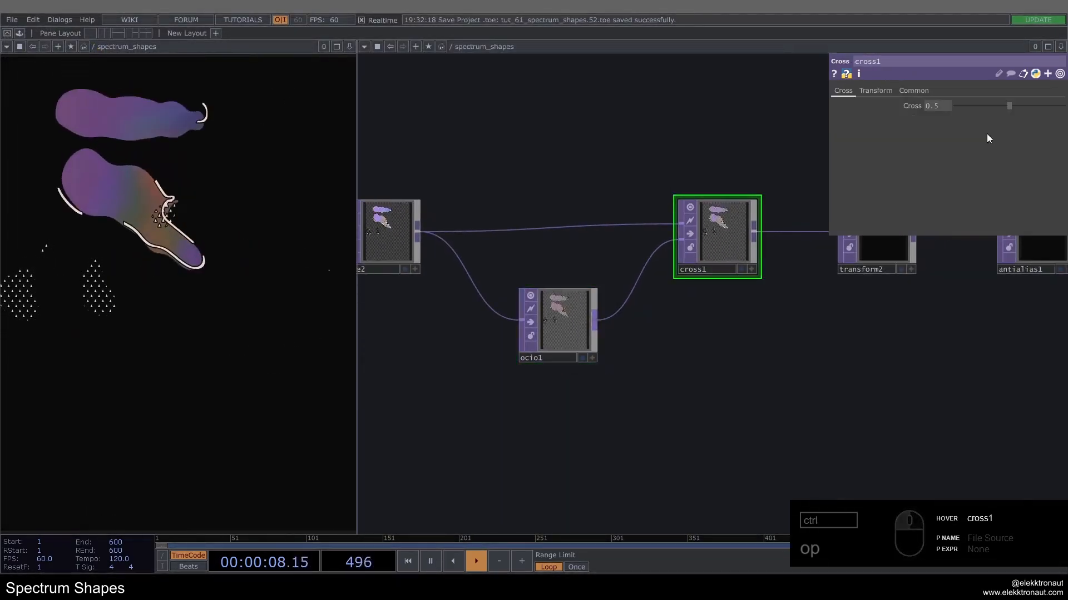
{"action": "left_click", "coordinate": [937, 109]}
{"action": "type", "text": "0.6"}
{"action": "key", "text": "Return"}
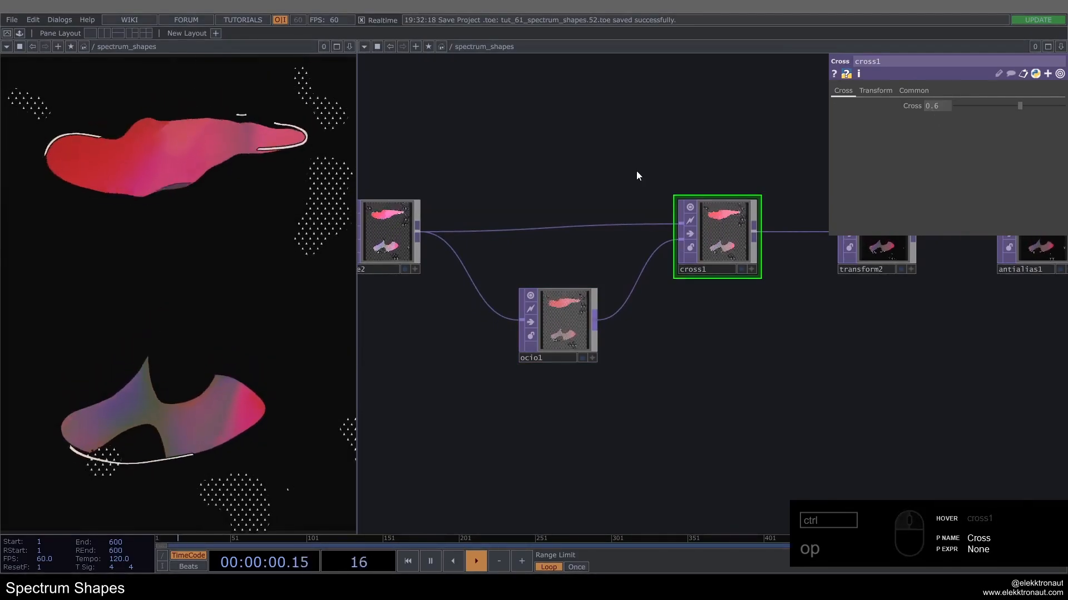
{"action": "left_click", "coordinate": [690, 234]}
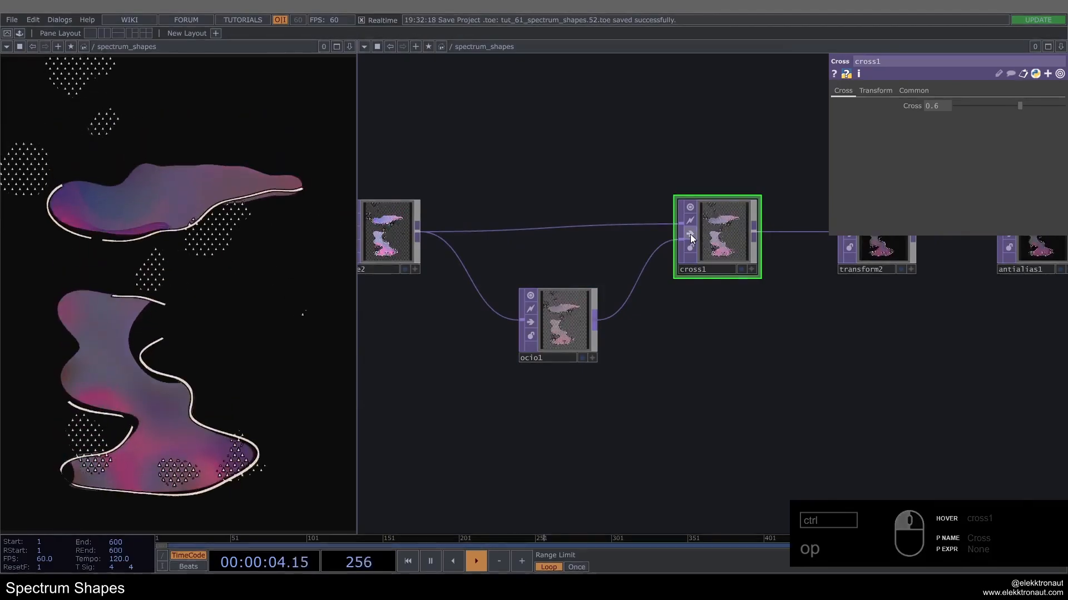
{"action": "left_click", "coordinate": [689, 234]}
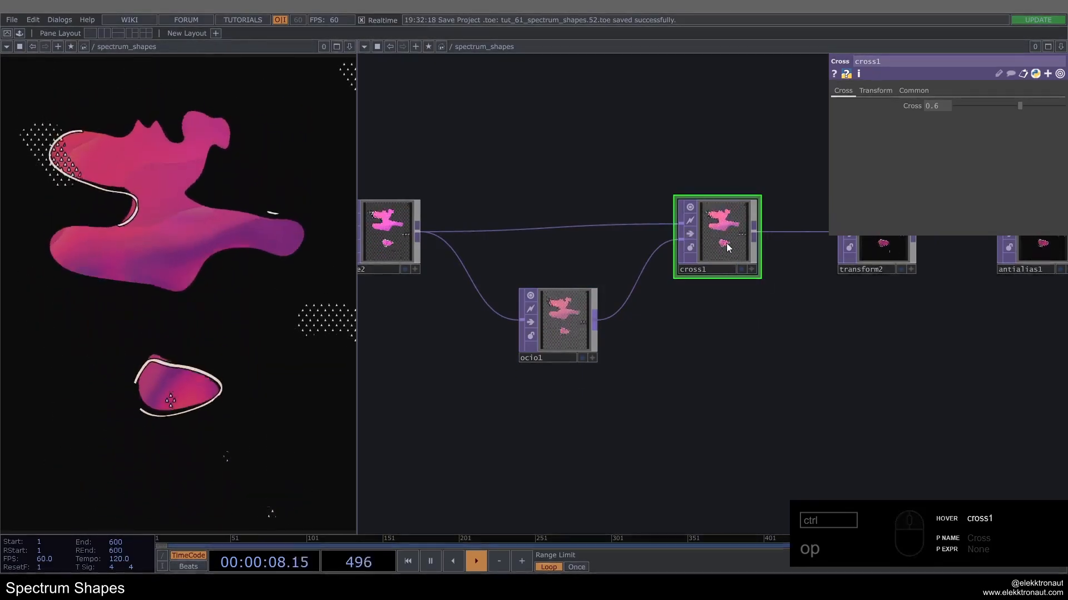
Step: Turn off the bypass on limit2 to quantize the colors and on audiodevout1 to hear the music
{"action": "scroll", "coordinate": [727, 251], "scroll_direction": "down", "scroll_amount": 5}
{"action": "scroll", "coordinate": [726, 246], "scroll_direction": "down", "scroll_amount": 5}
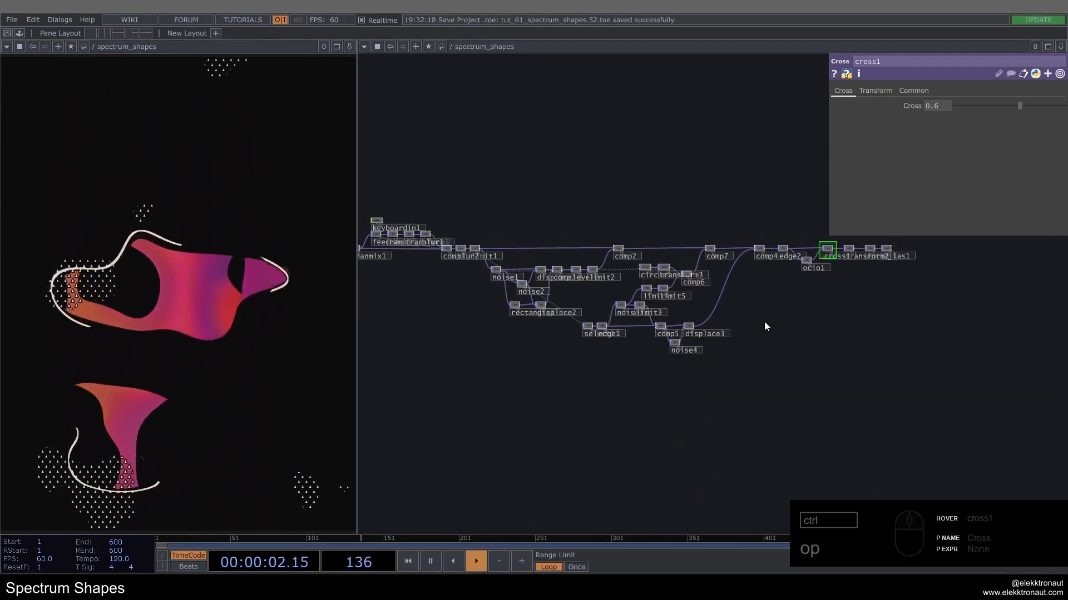
{"action": "scroll", "coordinate": [760, 320], "scroll_direction": "up", "scroll_amount": 10}
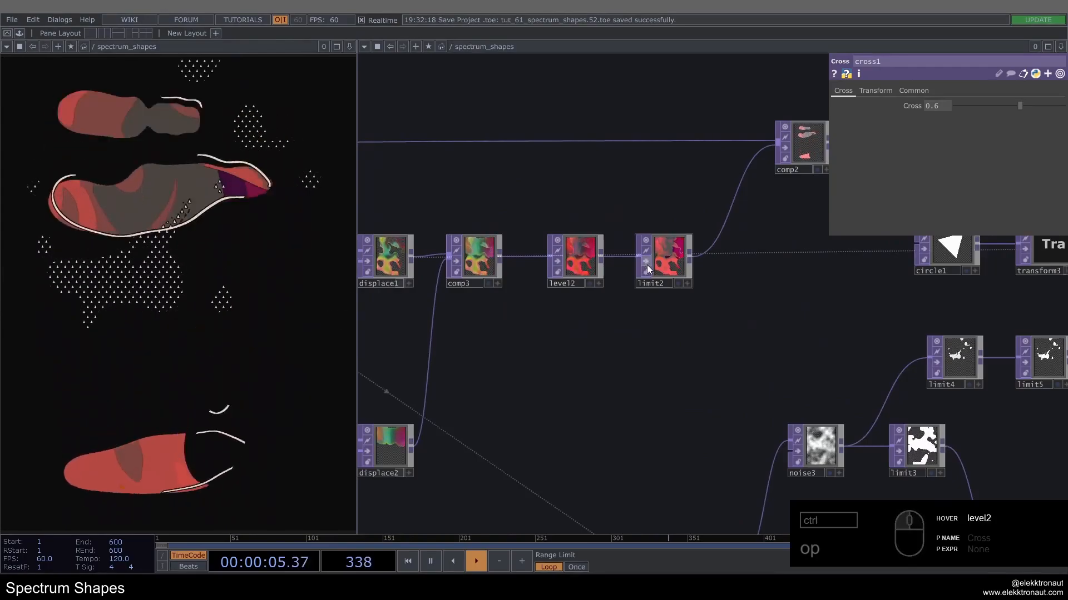
{"action": "scroll", "coordinate": [757, 302], "scroll_direction": "down", "scroll_amount": 8}
{"action": "scroll", "coordinate": [489, 281], "scroll_direction": "up", "scroll_amount": 10}
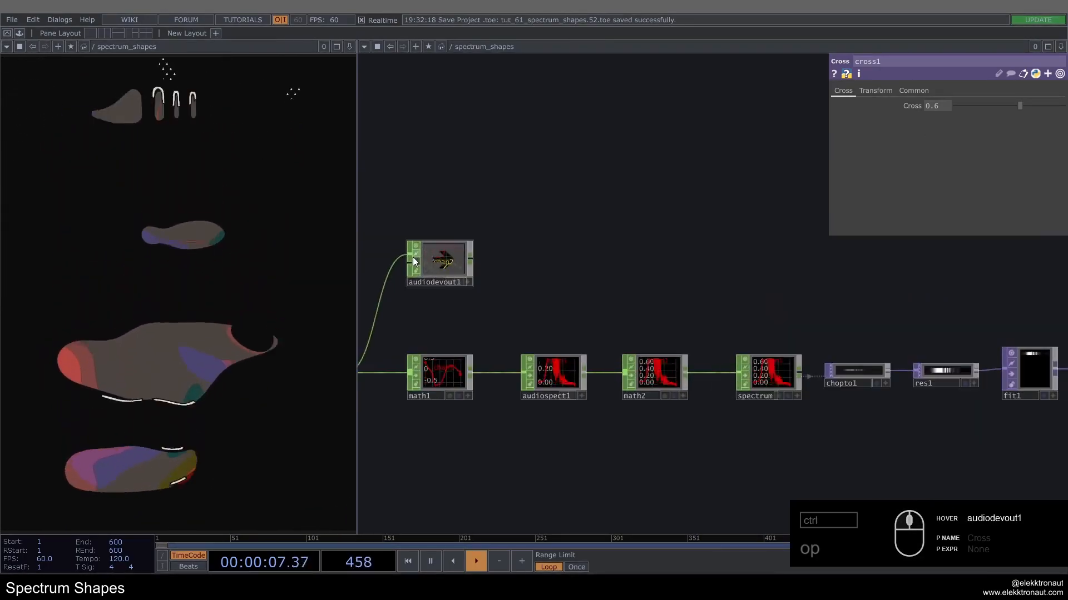
{"action": "scroll", "coordinate": [414, 260], "scroll_direction": "down", "scroll_amount": 8}
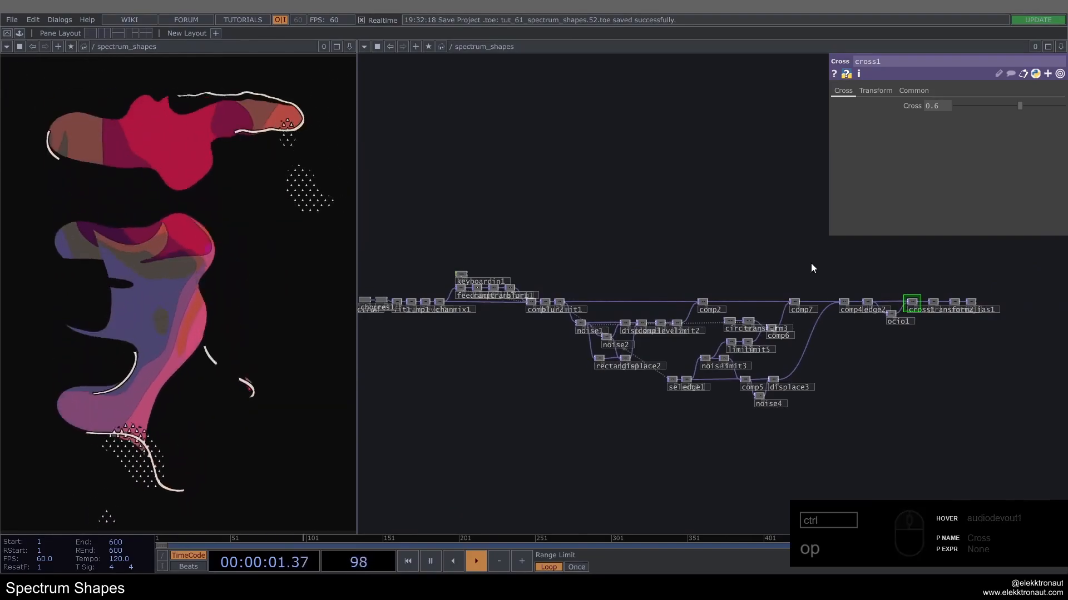
Step: Look over the whole network and inspect the file path expression of the music operator at its start
{"action": "left_click_drag", "start_coordinate": [731, 268], "coordinate": [508, 259]}
{"action": "middle_click_drag", "start_coordinate": [530, 383], "coordinate": [537, 375]}
{"action": "scroll", "coordinate": [537, 375], "scroll_direction": "up", "scroll_amount": 5}
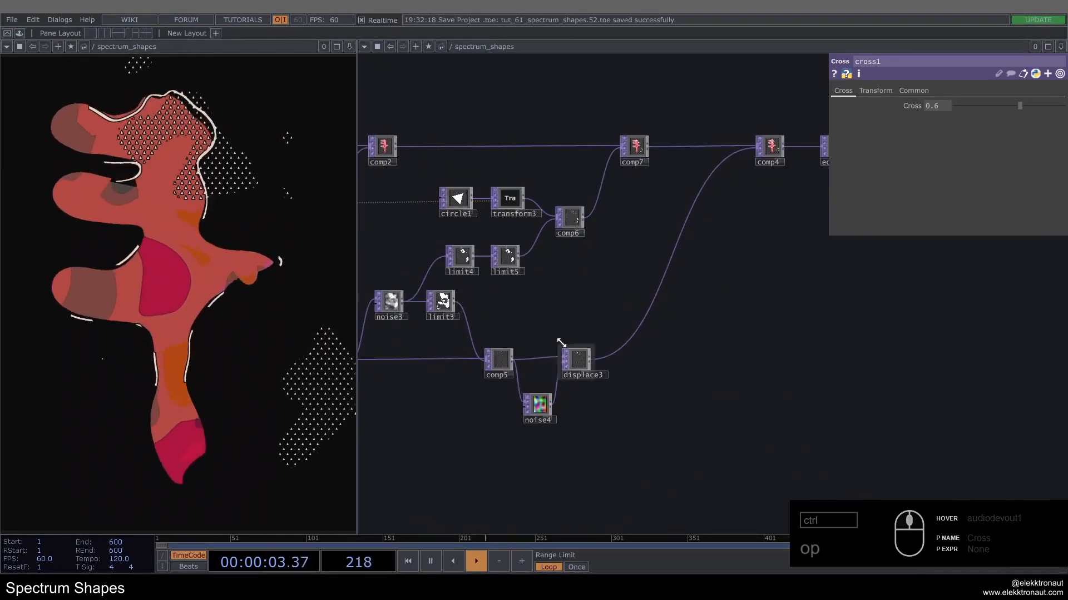
{"action": "scroll", "coordinate": [627, 294], "scroll_direction": "up", "scroll_amount": 1}
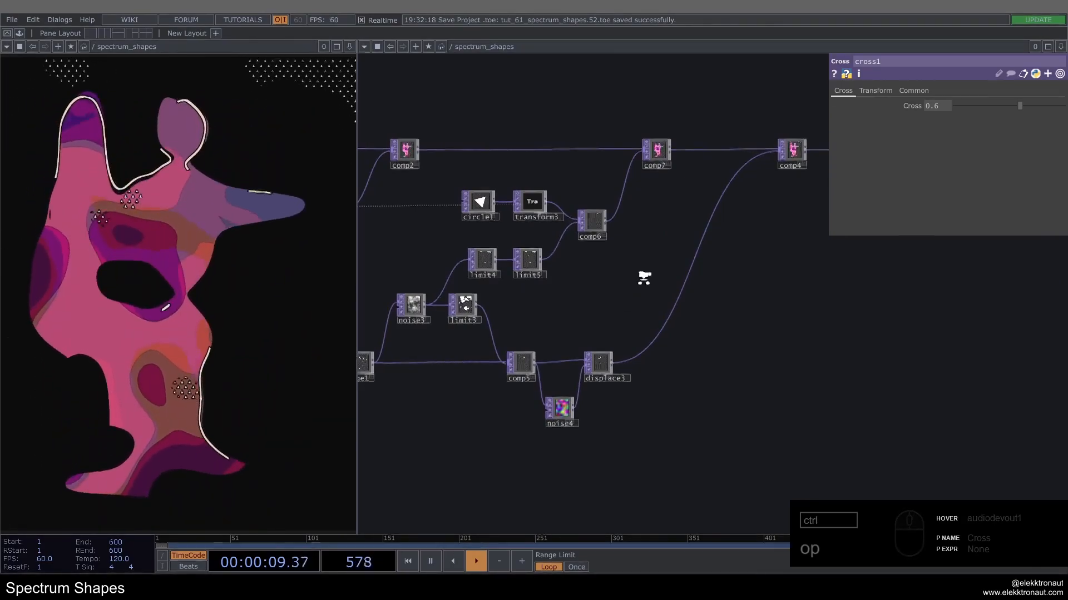
{"action": "scroll", "coordinate": [643, 279], "scroll_direction": "down", "scroll_amount": 4}
{"action": "left_click_drag", "start_coordinate": [524, 190], "coordinate": [902, 252]}
{"action": "left_click_drag", "start_coordinate": [506, 372], "coordinate": [759, 374]}
{"action": "scroll", "coordinate": [528, 287], "scroll_direction": "up", "scroll_amount": 4}
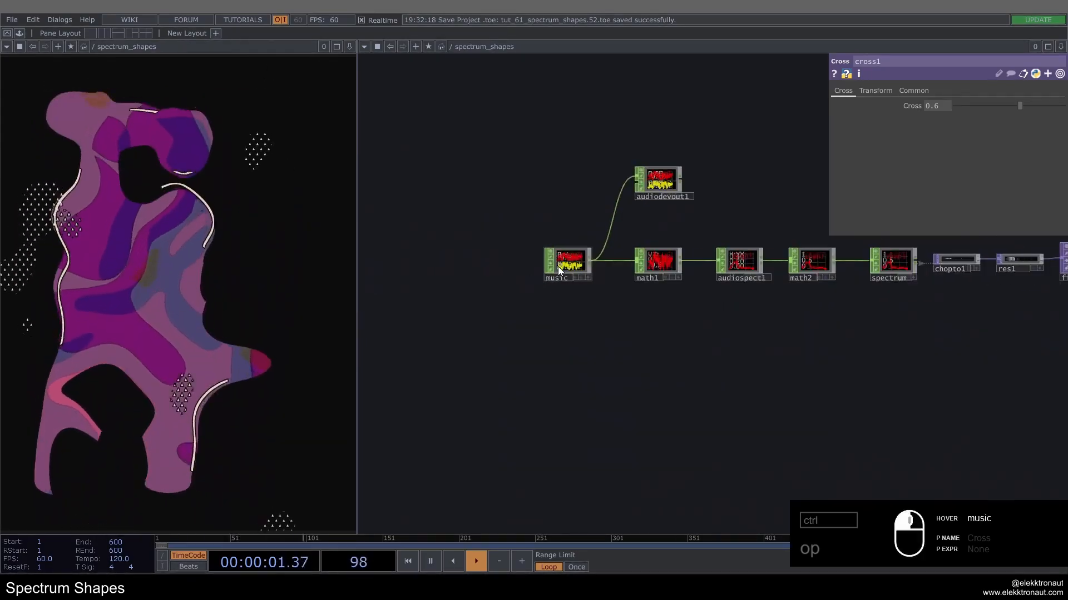
{"action": "left_click", "coordinate": [558, 266]}
{"action": "left_click", "coordinate": [897, 104]}
{"action": "left_click", "coordinate": [886, 118]}
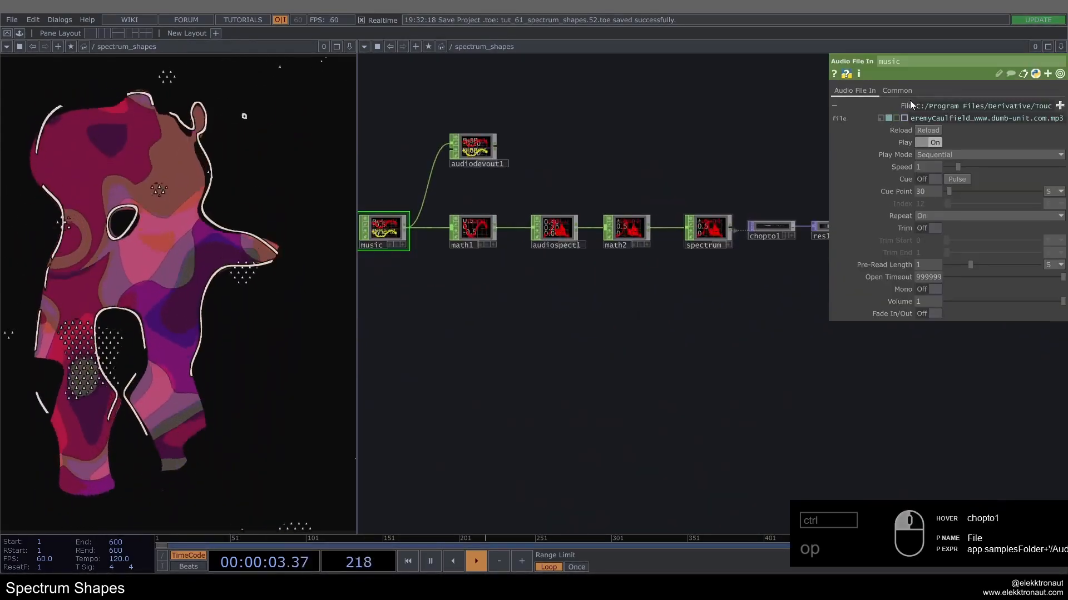
{"action": "left_click", "coordinate": [907, 105]}
Step: Bypass limit2 after level2 to return to smooth color gradients in the shapes
{"action": "scroll", "coordinate": [506, 322], "scroll_direction": "down", "scroll_amount": 3}
{"action": "scroll", "coordinate": [505, 322], "scroll_direction": "down", "scroll_amount": 2}
{"action": "left_click_drag", "start_coordinate": [681, 365], "coordinate": [369, 393]}
{"action": "scroll", "coordinate": [741, 326], "scroll_direction": "up", "scroll_amount": 3}
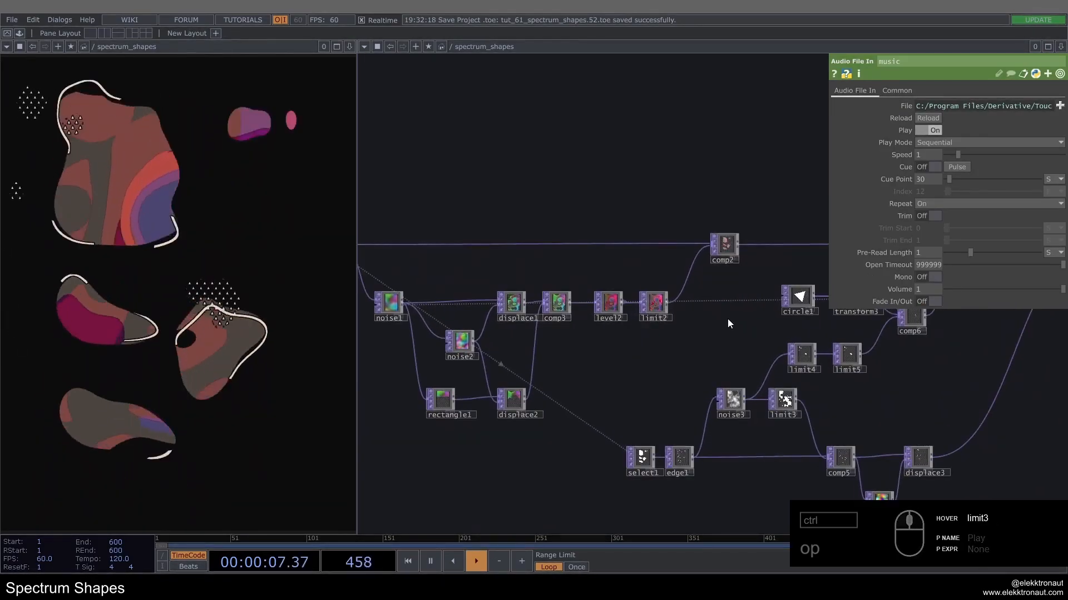
{"action": "left_click_drag", "start_coordinate": [727, 318], "coordinate": [707, 328]}
{"action": "scroll", "coordinate": [612, 308], "scroll_direction": "up", "scroll_amount": 3}
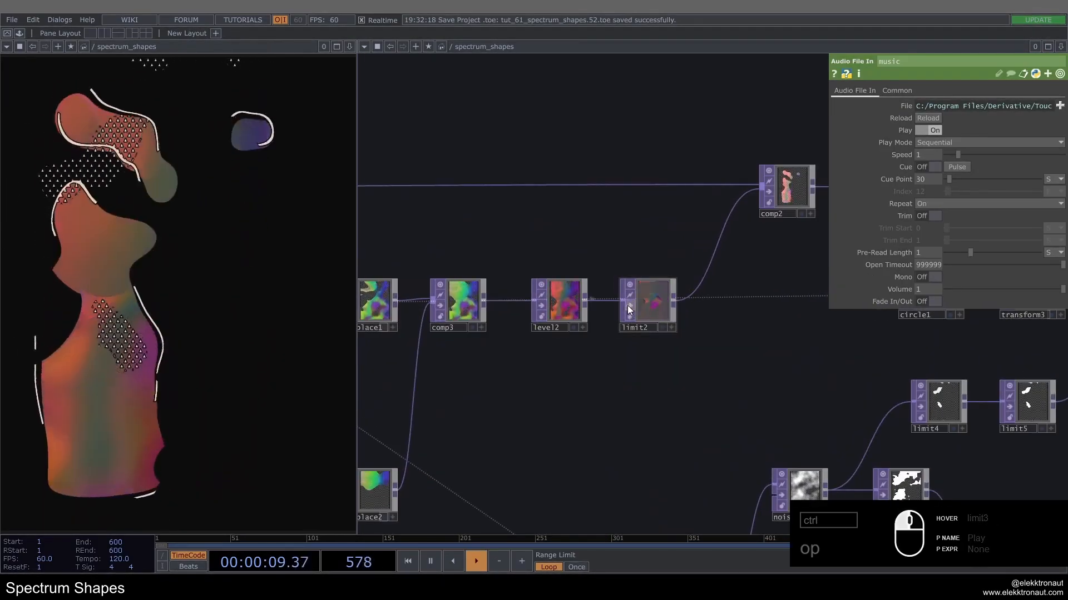
Step: Inspect limit1's quantize settings and toggle the bypass of blur2 before it to check the blur's effect on the shapes
{"action": "scroll", "coordinate": [602, 311], "scroll_direction": "down", "scroll_amount": 1}
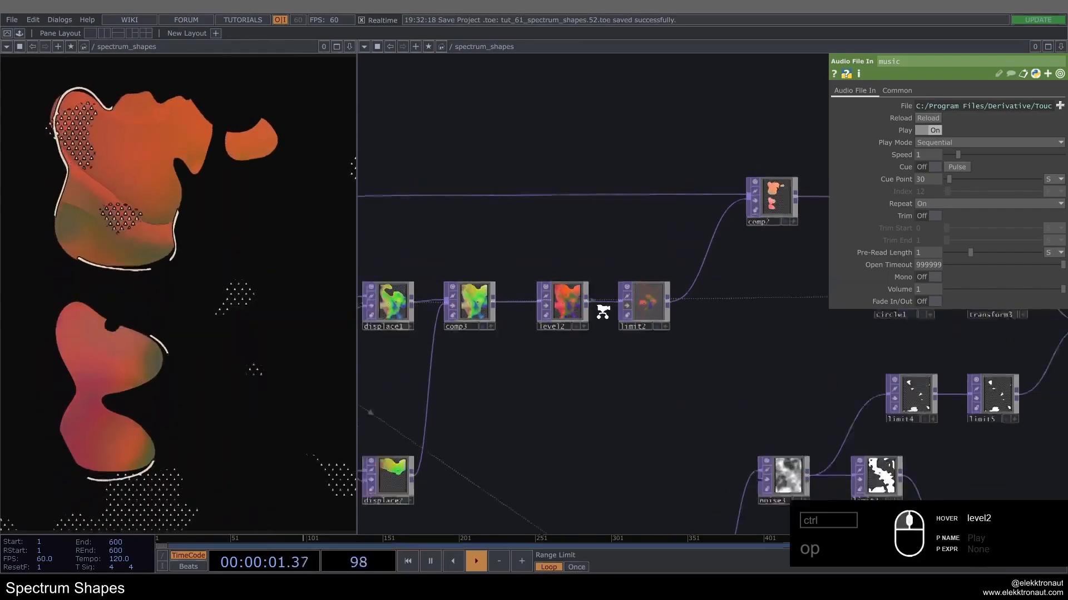
{"action": "scroll", "coordinate": [603, 311], "scroll_direction": "down", "scroll_amount": 3}
{"action": "left_click_drag", "start_coordinate": [670, 349], "coordinate": [780, 350]}
{"action": "left_click_drag", "start_coordinate": [539, 339], "coordinate": [798, 358]}
{"action": "left_click_drag", "start_coordinate": [684, 217], "coordinate": [736, 219]}
{"action": "scroll", "coordinate": [729, 255], "scroll_direction": "up", "scroll_amount": 5}
{"action": "left_click", "coordinate": [719, 275]}
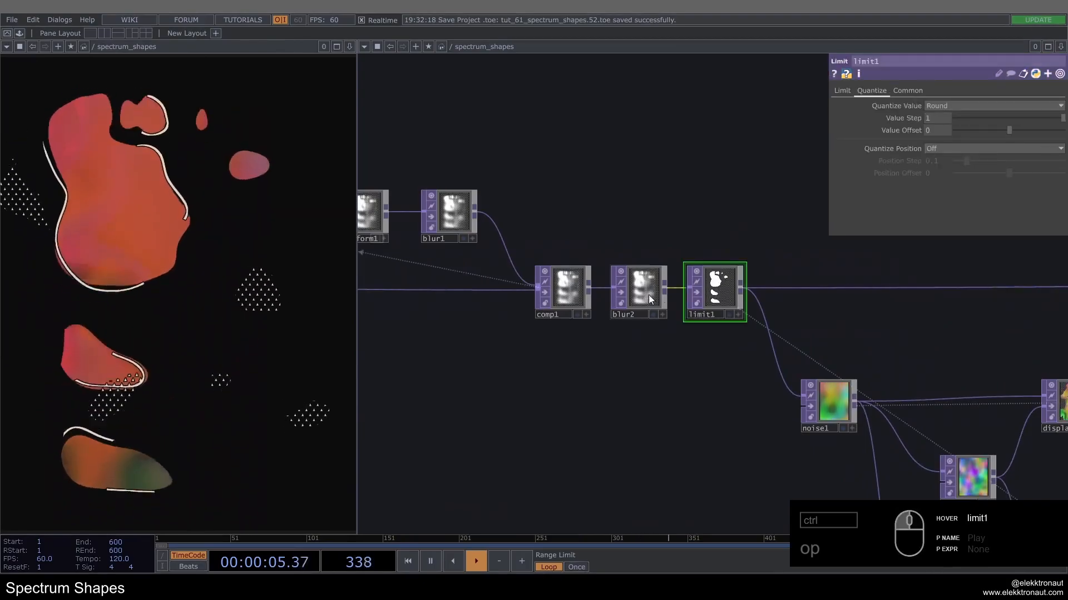
{"action": "left_click", "coordinate": [621, 293]}
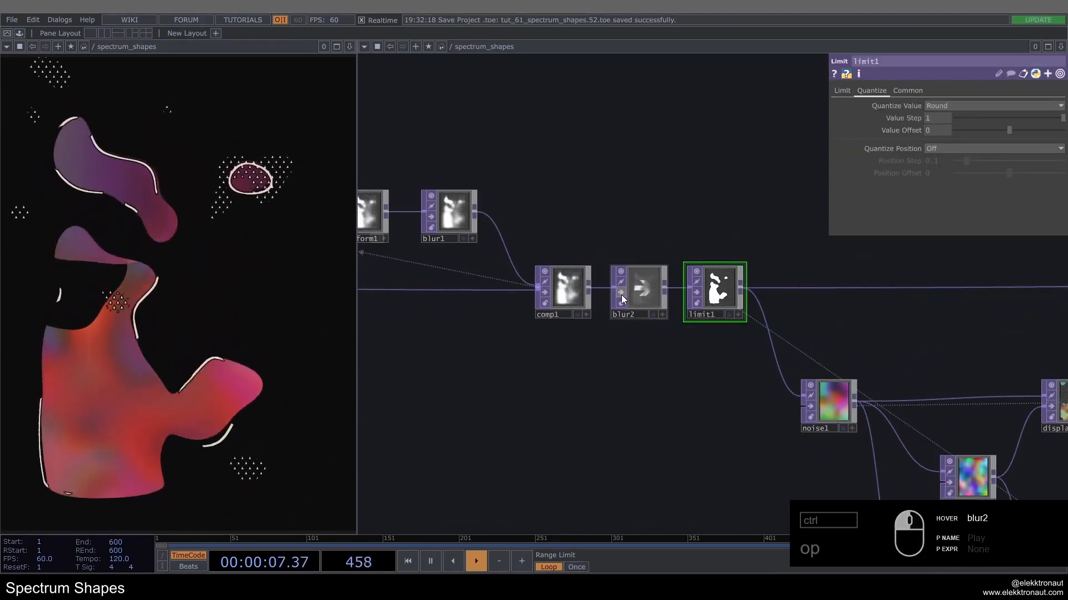
{"action": "scroll", "coordinate": [679, 333], "scroll_direction": "down", "scroll_amount": 6}
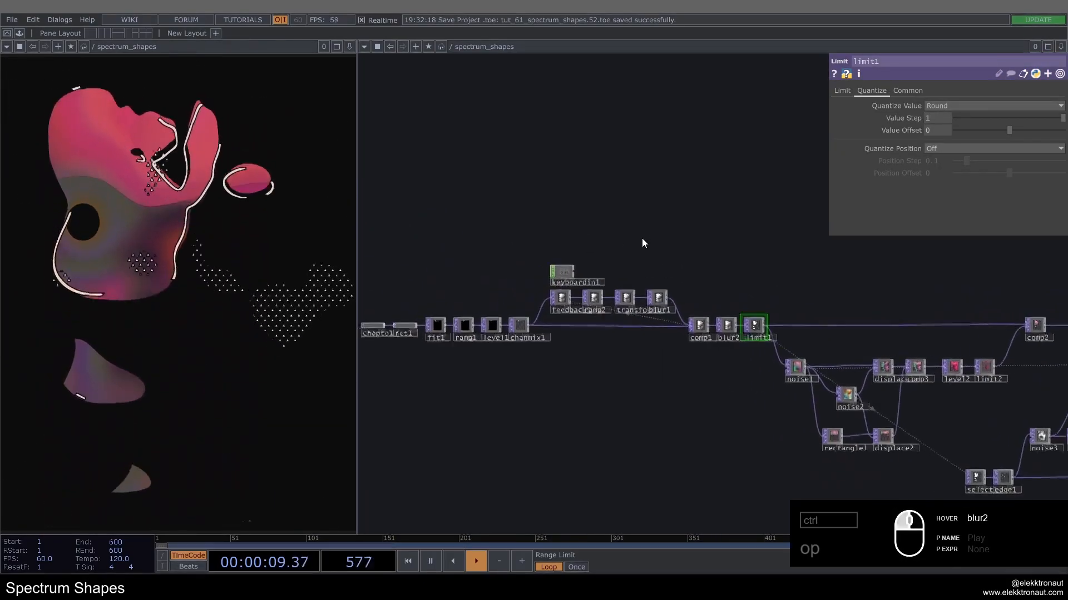
Step: Inspect the level1 operator's pre-adjustment settings between ramp1 and chanmix1 near the start of the image chain
{"action": "left_click_drag", "start_coordinate": [595, 235], "coordinate": [642, 238]}
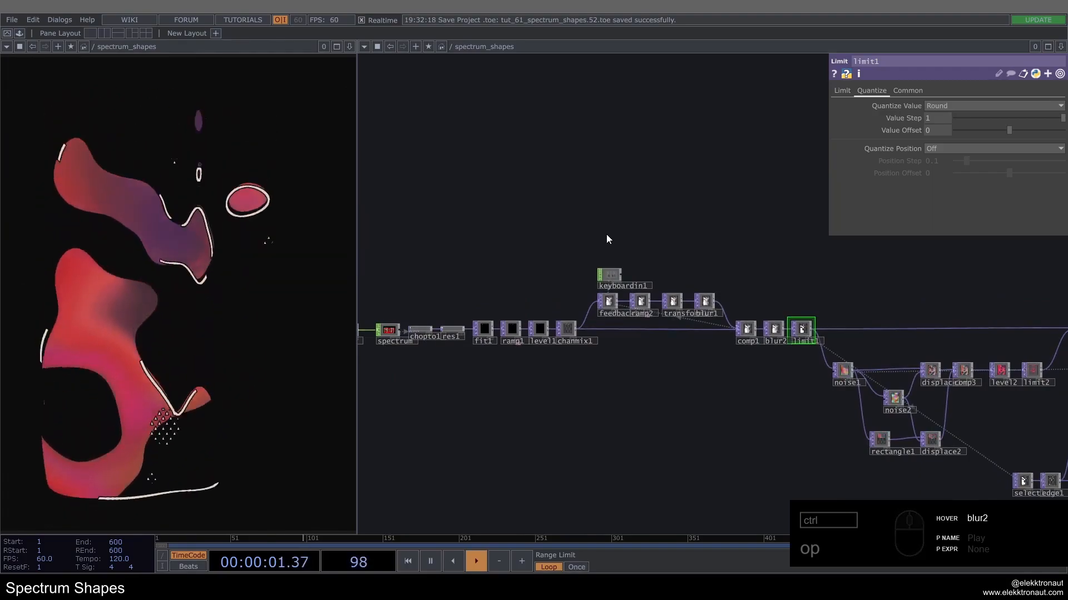
{"action": "scroll", "coordinate": [533, 326], "scroll_direction": "up", "scroll_amount": 6}
{"action": "left_click", "coordinate": [540, 327]}
{"action": "left_click_drag", "start_coordinate": [470, 284], "coordinate": [714, 377]}
{"action": "left_click", "coordinate": [595, 334]}
{"action": "left_click", "coordinate": [672, 329]}
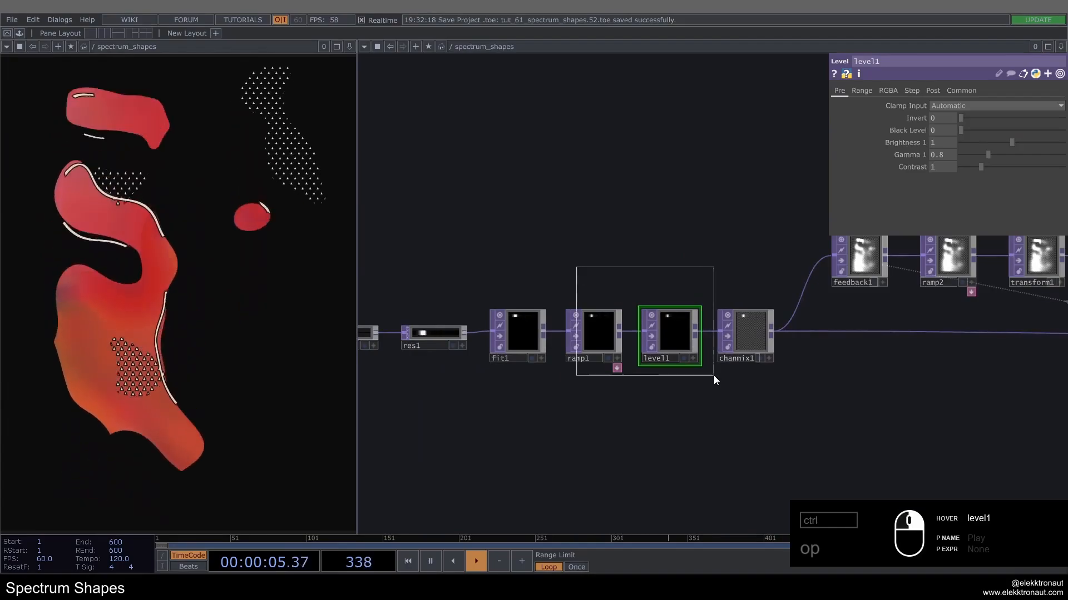
{"action": "right_click_drag", "start_coordinate": [713, 375], "coordinate": [714, 377]}
{"action": "left_click_drag", "start_coordinate": [699, 391], "coordinate": [618, 382]}
{"action": "left_click", "coordinate": [609, 381]}
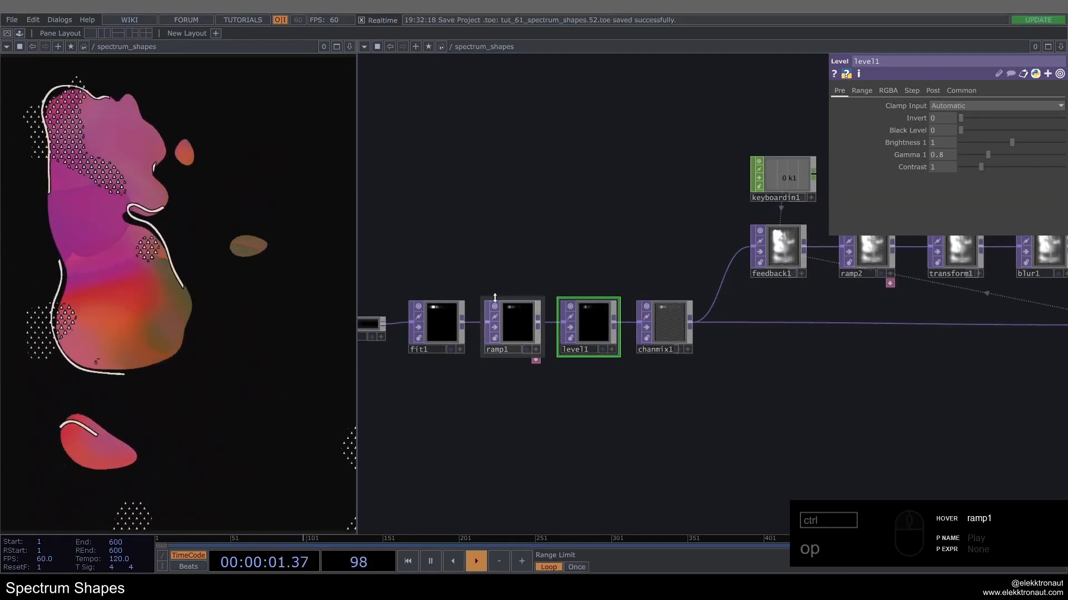
Step: Turn off the bypass on limit2 after level2 to quantize the shapes' colors again
{"action": "scroll", "coordinate": [506, 289], "scroll_direction": "down", "scroll_amount": 5}
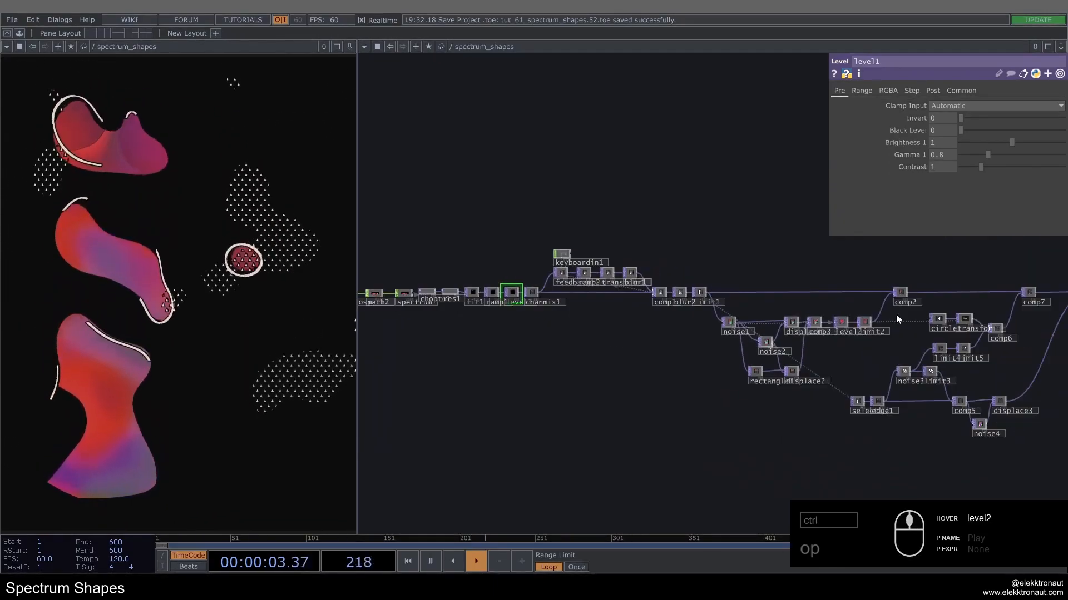
{"action": "left_click_drag", "start_coordinate": [896, 315], "coordinate": [573, 334]}
{"action": "left_click_drag", "start_coordinate": [882, 350], "coordinate": [720, 325]}
{"action": "scroll", "coordinate": [584, 315], "scroll_direction": "up", "scroll_amount": 3}
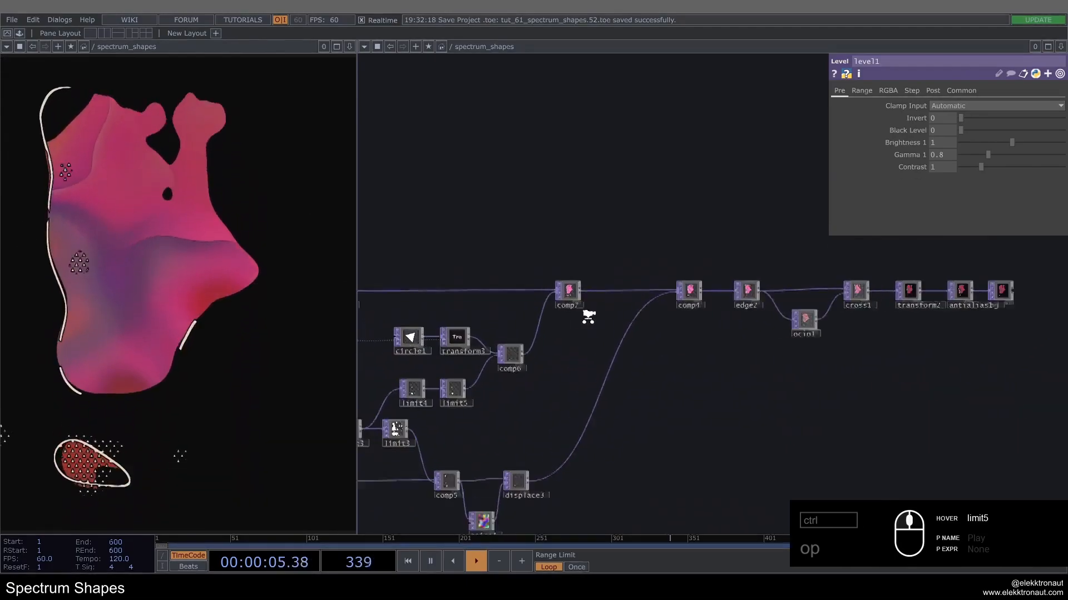
{"action": "scroll", "coordinate": [588, 317], "scroll_direction": "up", "scroll_amount": 1}
{"action": "scroll", "coordinate": [863, 374], "scroll_direction": "down", "scroll_amount": 3}
{"action": "left_click_drag", "start_coordinate": [781, 395], "coordinate": [808, 390]}
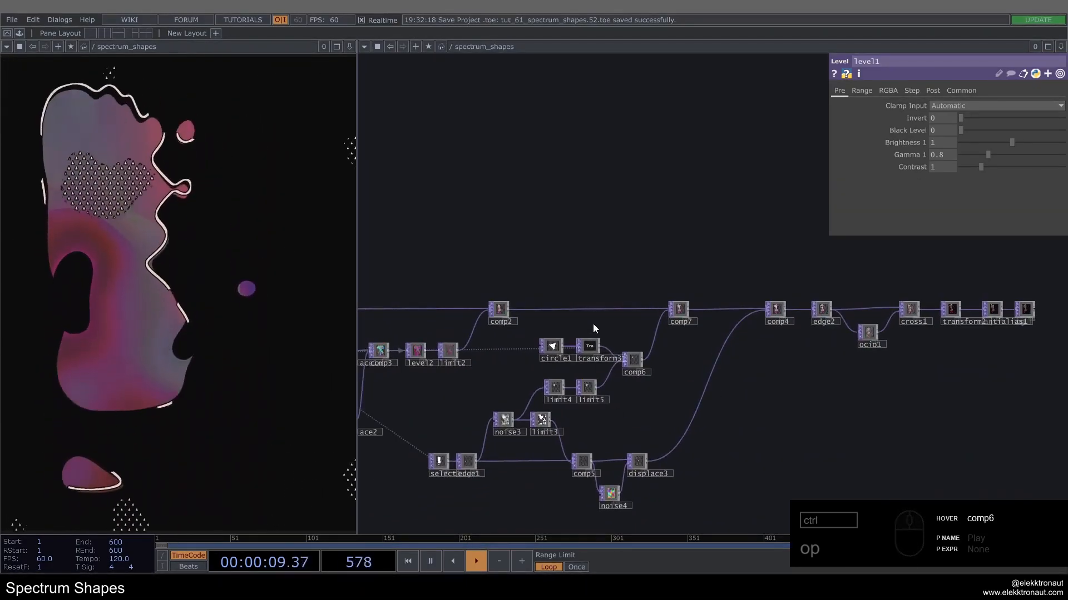
{"action": "scroll", "coordinate": [423, 345], "scroll_direction": "up", "scroll_amount": 5}
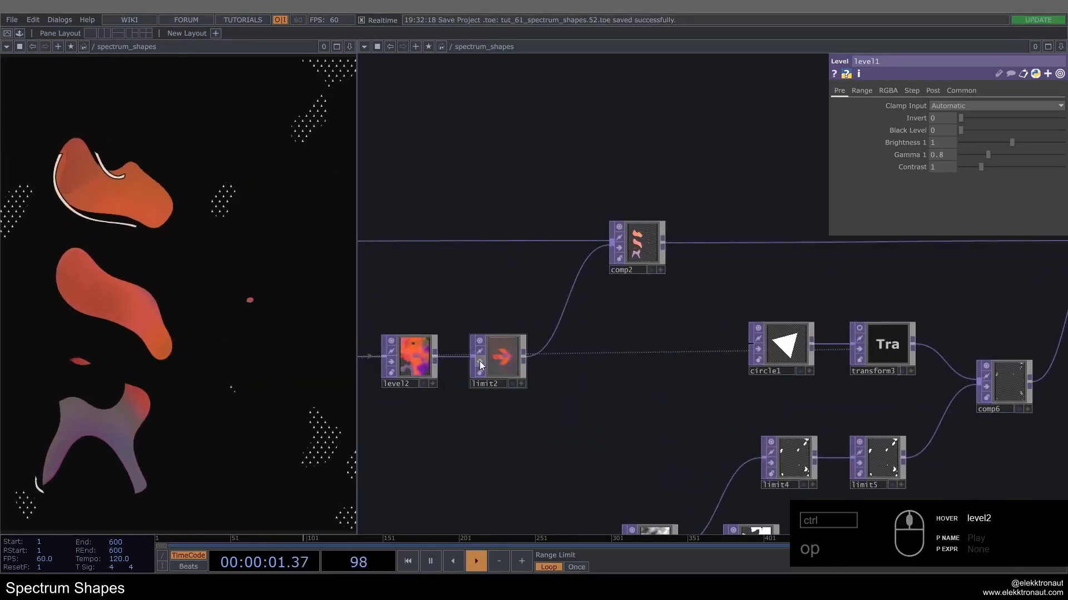
{"action": "scroll", "coordinate": [631, 357], "scroll_direction": "down", "scroll_amount": 10}
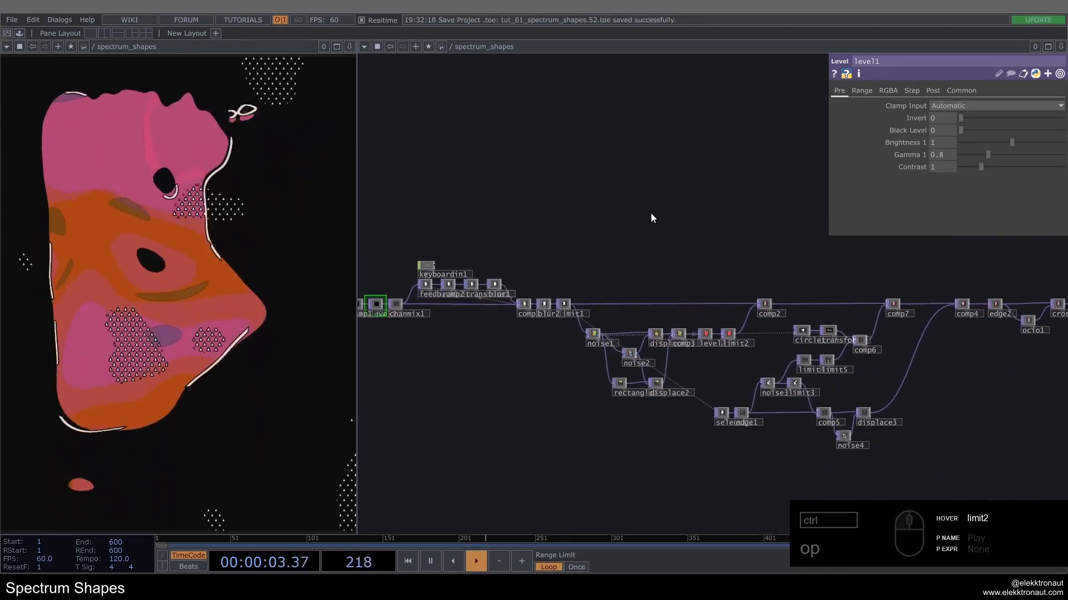
Step: Review the complete network with the quantized shapes and look at audiodevout1 beside the music operator
{"action": "scroll", "coordinate": [634, 231], "scroll_direction": "down", "scroll_amount": 3}
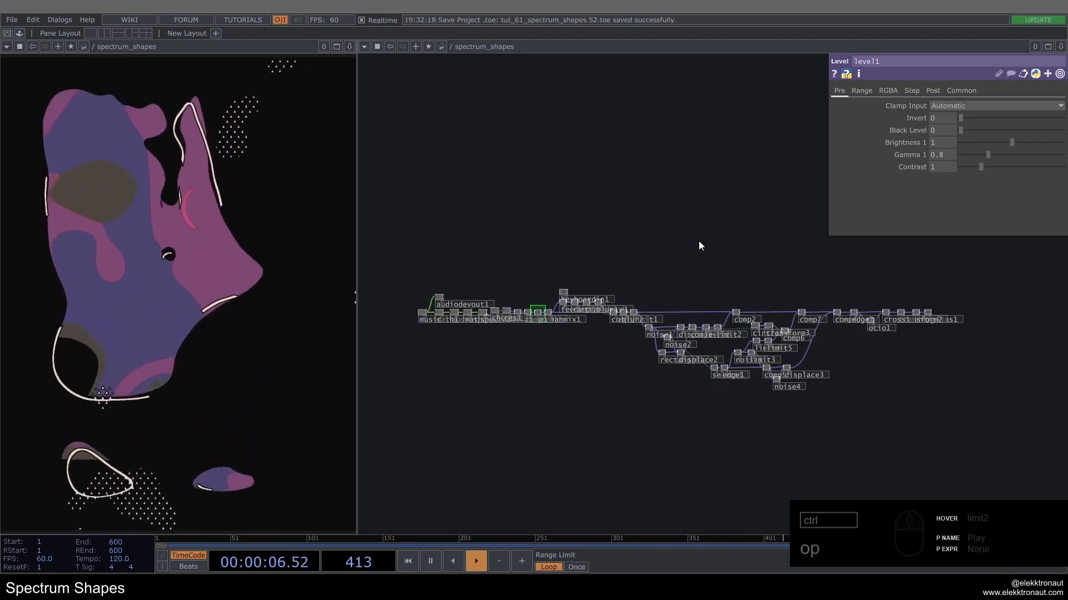
{"action": "left_click_drag", "start_coordinate": [699, 245], "coordinate": [713, 253]}
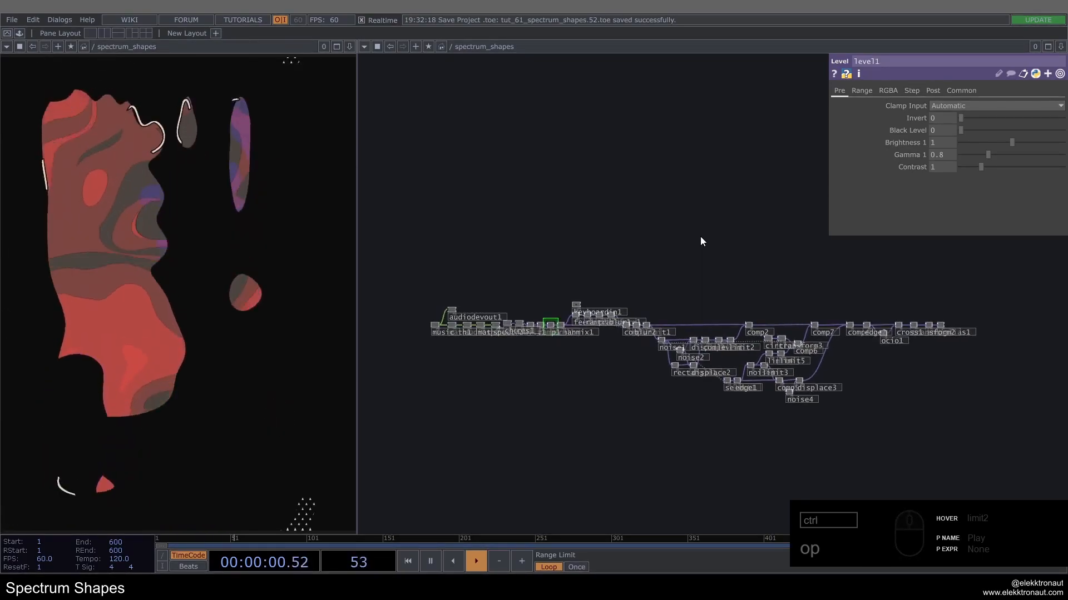
{"action": "scroll", "coordinate": [499, 301], "scroll_direction": "up", "scroll_amount": 5}
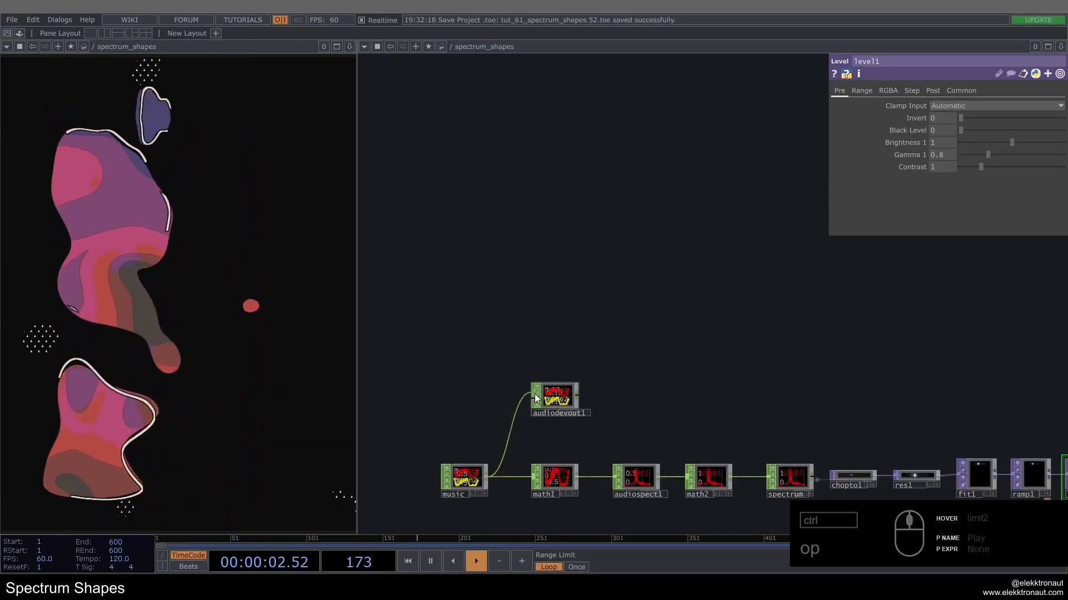
{"action": "scroll", "coordinate": [467, 349], "scroll_direction": "down", "scroll_amount": 6}
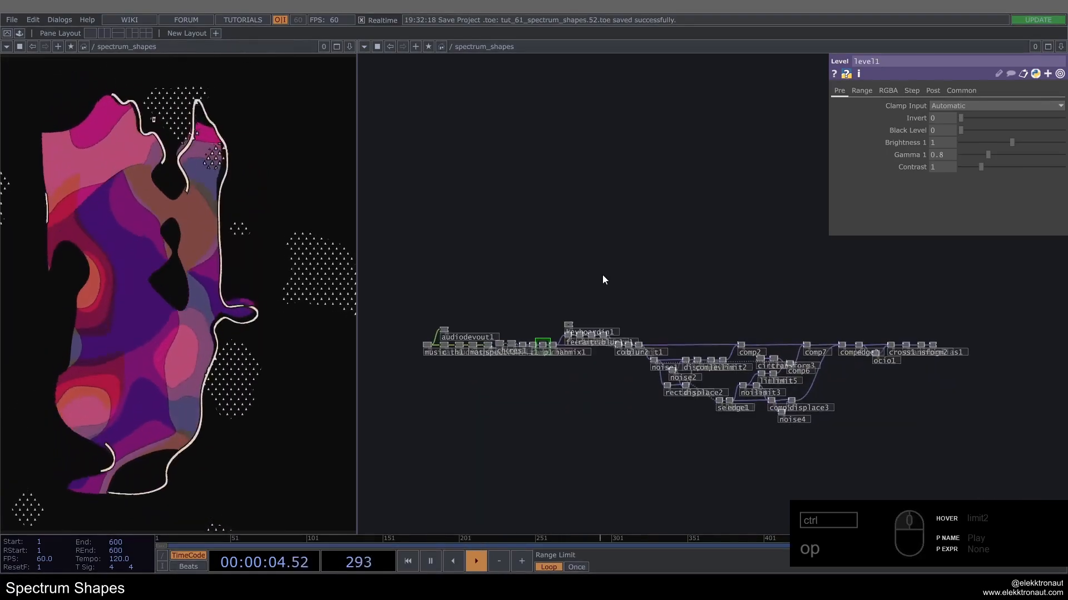